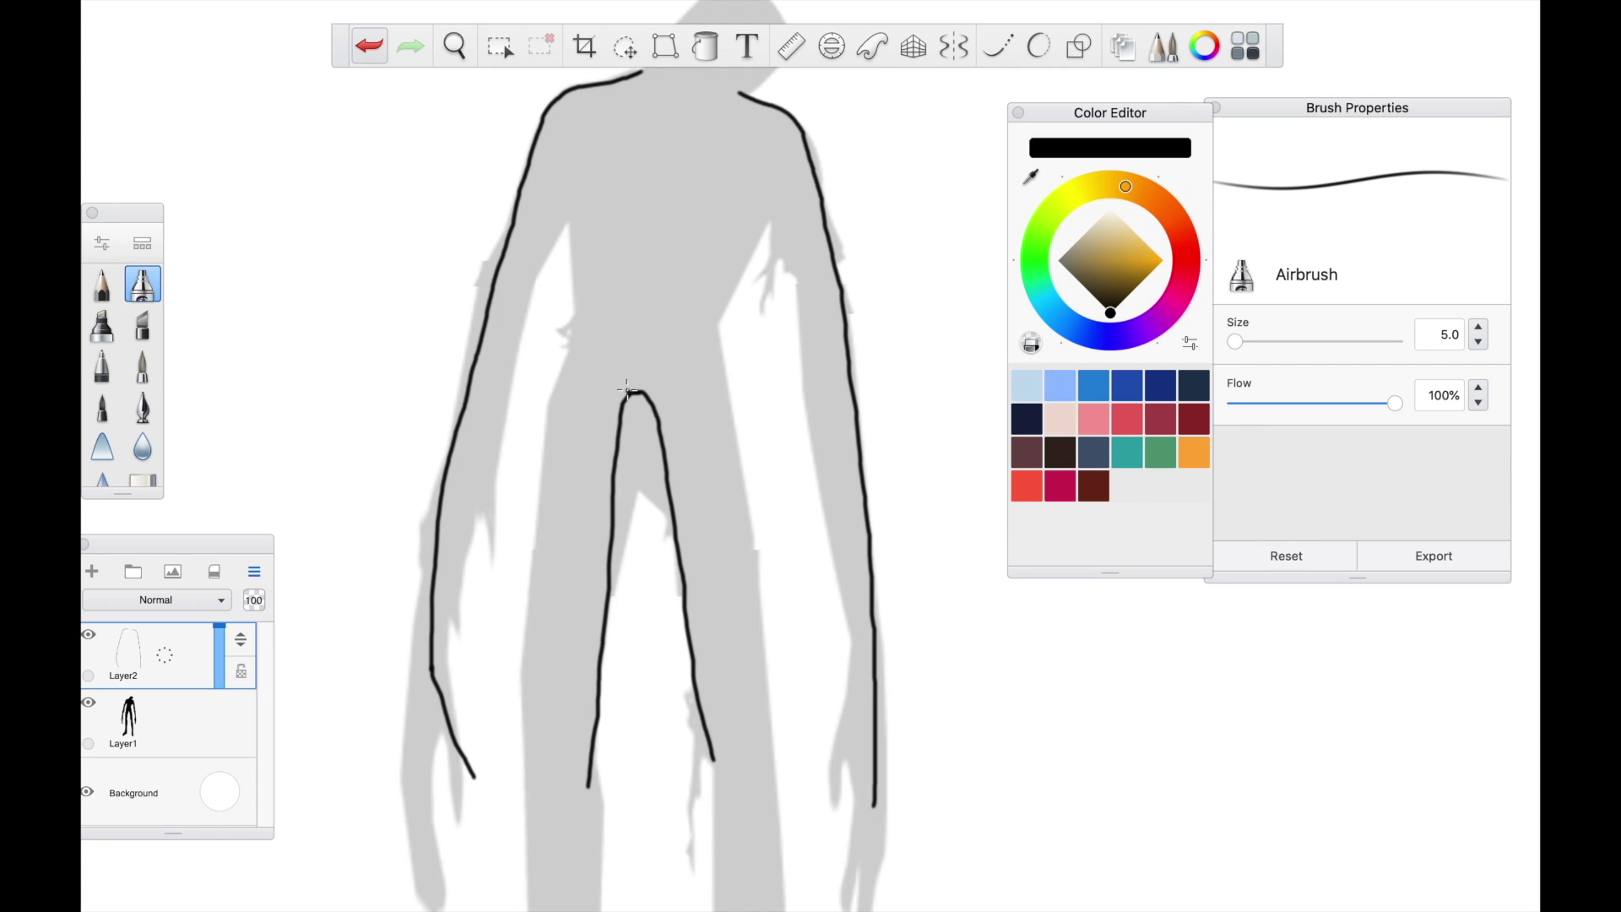
Draw the inner contours of both arms from the armpits downward over the grey silhouette in black with the Airbrush
drag(761, 179, 843, 638)
drag(776, 226, 812, 355)
drag(798, 330, 823, 496)
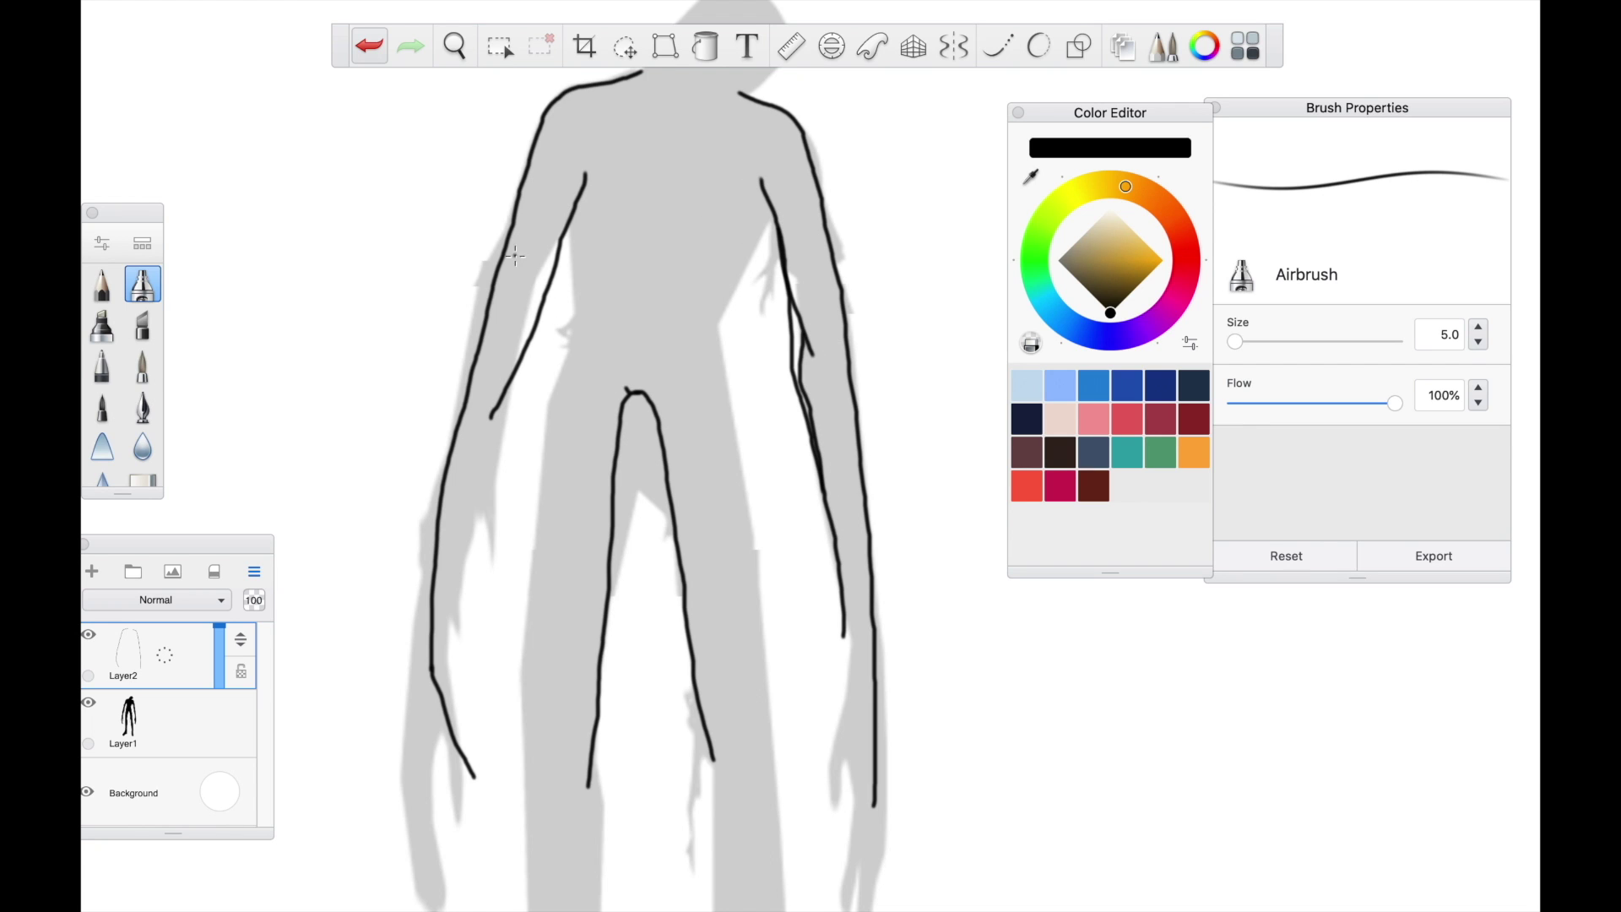
drag(564, 233, 493, 429)
drag(591, 223, 553, 452)
Outline the torso sides, the outer thighs, the lower legs and the feet, undoing strokes that miss the shape
mouse_move(753, 175)
mouse_down()
mouse_move(714, 425)
mouse_move(719, 355)
mouse_move(743, 512)
mouse_up()
key(ctrl+z)
scroll(755, 215, down, 3)
drag(643, 336, 626, 553)
drag(748, 384, 766, 529)
drag(729, 513, 752, 734)
drag(766, 525, 754, 794)
key(ctrl+z)
key(ctrl+z)
key(ctrl+z)
mouse_move(660, 549)
mouse_down()
mouse_move(662, 737)
mouse_move(638, 807)
mouse_move(604, 772)
mouse_move(630, 704)
mouse_move(626, 548)
mouse_up()
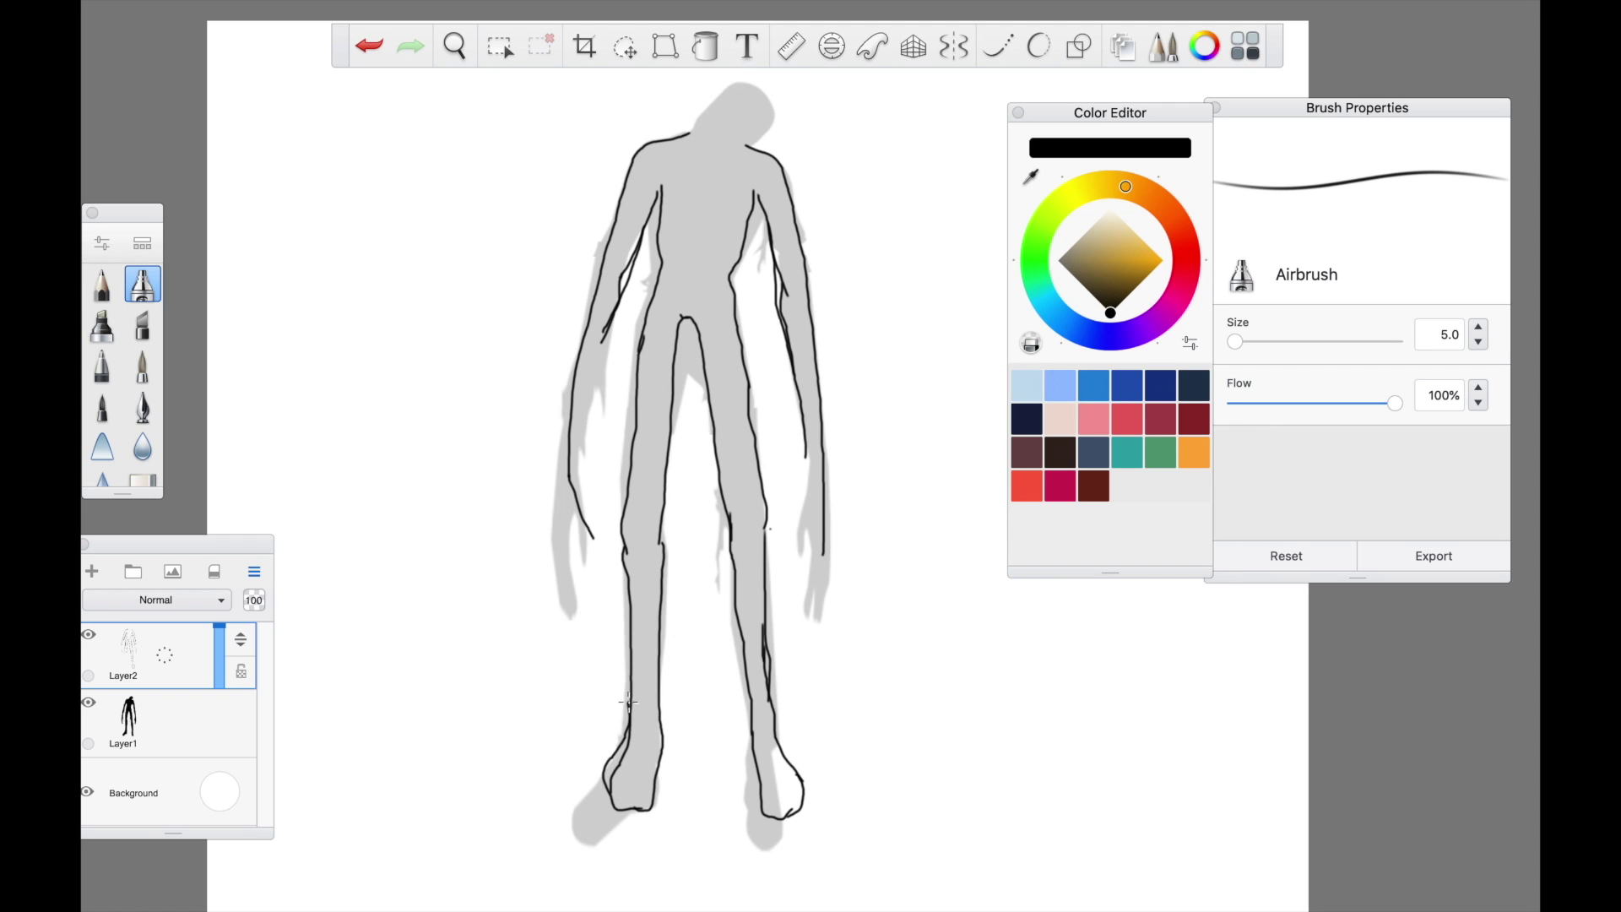
Erase the forearm lines of both arms with the Hard Eraser
scroll(581, 256, down, 1)
scroll(135, 354, down, 3)
click(141, 426)
drag(593, 528, 582, 331)
mouse_move(628, 263)
mouse_down()
mouse_move(611, 299)
mouse_move(629, 252)
mouse_up()
drag(802, 384, 828, 485)
scroll(127, 354, up, 1)
Redraw the figure's left-hand forearm with the Airbrush so it curves inward across the leg, undoing a misplaced stroke
click(141, 284)
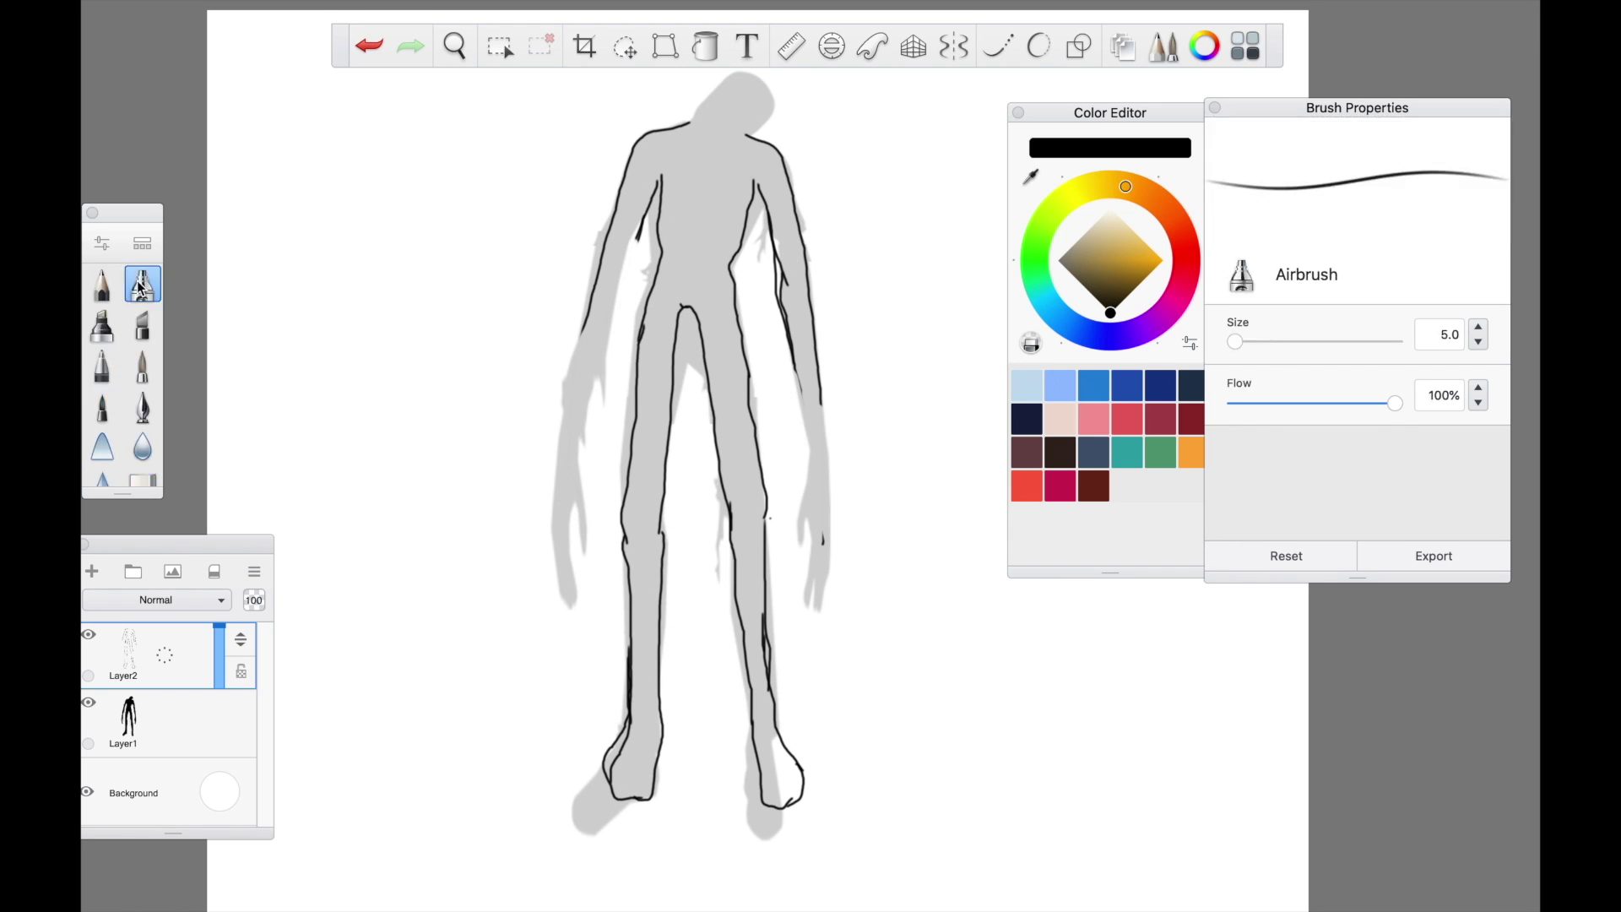
mouse_move(585, 350)
mouse_down()
mouse_move(643, 570)
mouse_move(687, 625)
mouse_up()
drag(645, 250, 609, 365)
drag(585, 338, 588, 418)
drag(663, 186, 610, 342)
click(369, 45)
Erase faulty lines on the left-hand arm and redraw its inner contour down to the wrist
scroll(108, 464, down, 2)
click(143, 427)
mouse_move(643, 228)
mouse_down()
mouse_move(609, 326)
mouse_move(661, 558)
mouse_up()
key(e)
drag(628, 503, 661, 557)
Check the sketch with Layer1 hidden, show it again, and draw the right-hand forearm and the hands curving inward
click(88, 701)
click(88, 701)
mouse_move(766, 629)
mouse_down()
mouse_move(802, 620)
mouse_move(832, 465)
mouse_move(820, 389)
mouse_up()
drag(790, 353, 780, 577)
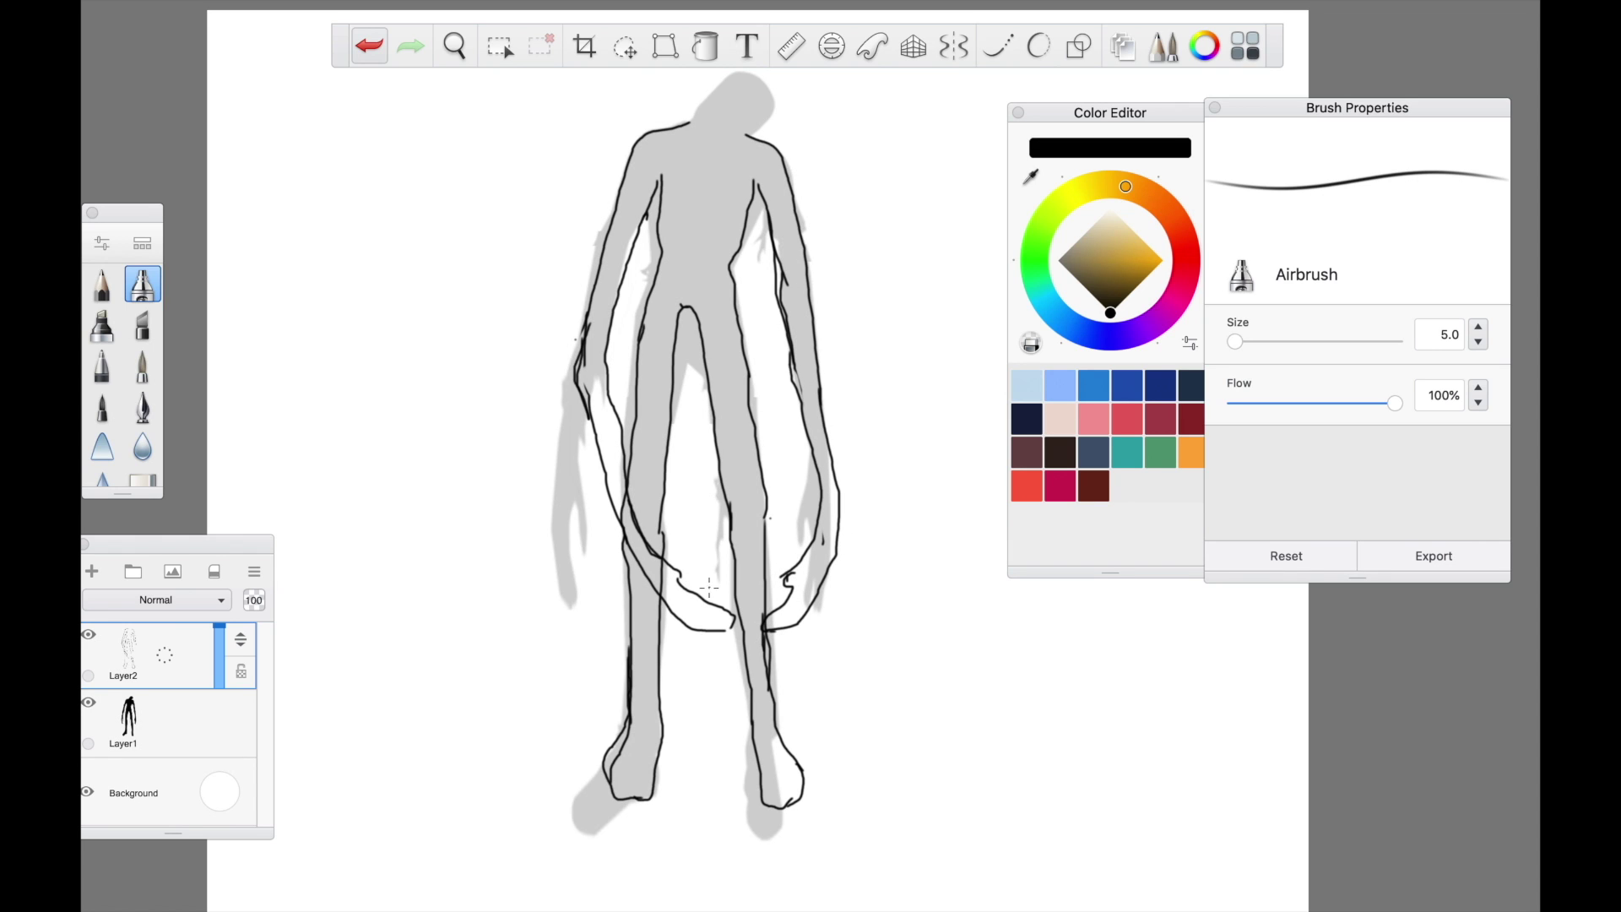
drag(673, 570, 680, 584)
Reinforce the contours of the torso and both arms with additional sketchy black strokes
scroll(680, 585, up, 1)
drag(660, 193, 645, 317)
drag(730, 281, 752, 190)
mouse_move(785, 172)
mouse_down()
mouse_move(807, 279)
mouse_move(802, 261)
mouse_up()
drag(636, 148, 578, 394)
mouse_move(778, 233)
mouse_down()
mouse_move(768, 287)
mouse_move(808, 426)
mouse_up()
drag(809, 423, 798, 261)
drag(818, 379, 840, 534)
mouse_move(806, 557)
mouse_down()
mouse_move(821, 486)
mouse_move(803, 414)
mouse_up()
drag(620, 416, 625, 288)
drag(607, 364, 635, 511)
drag(586, 420, 691, 596)
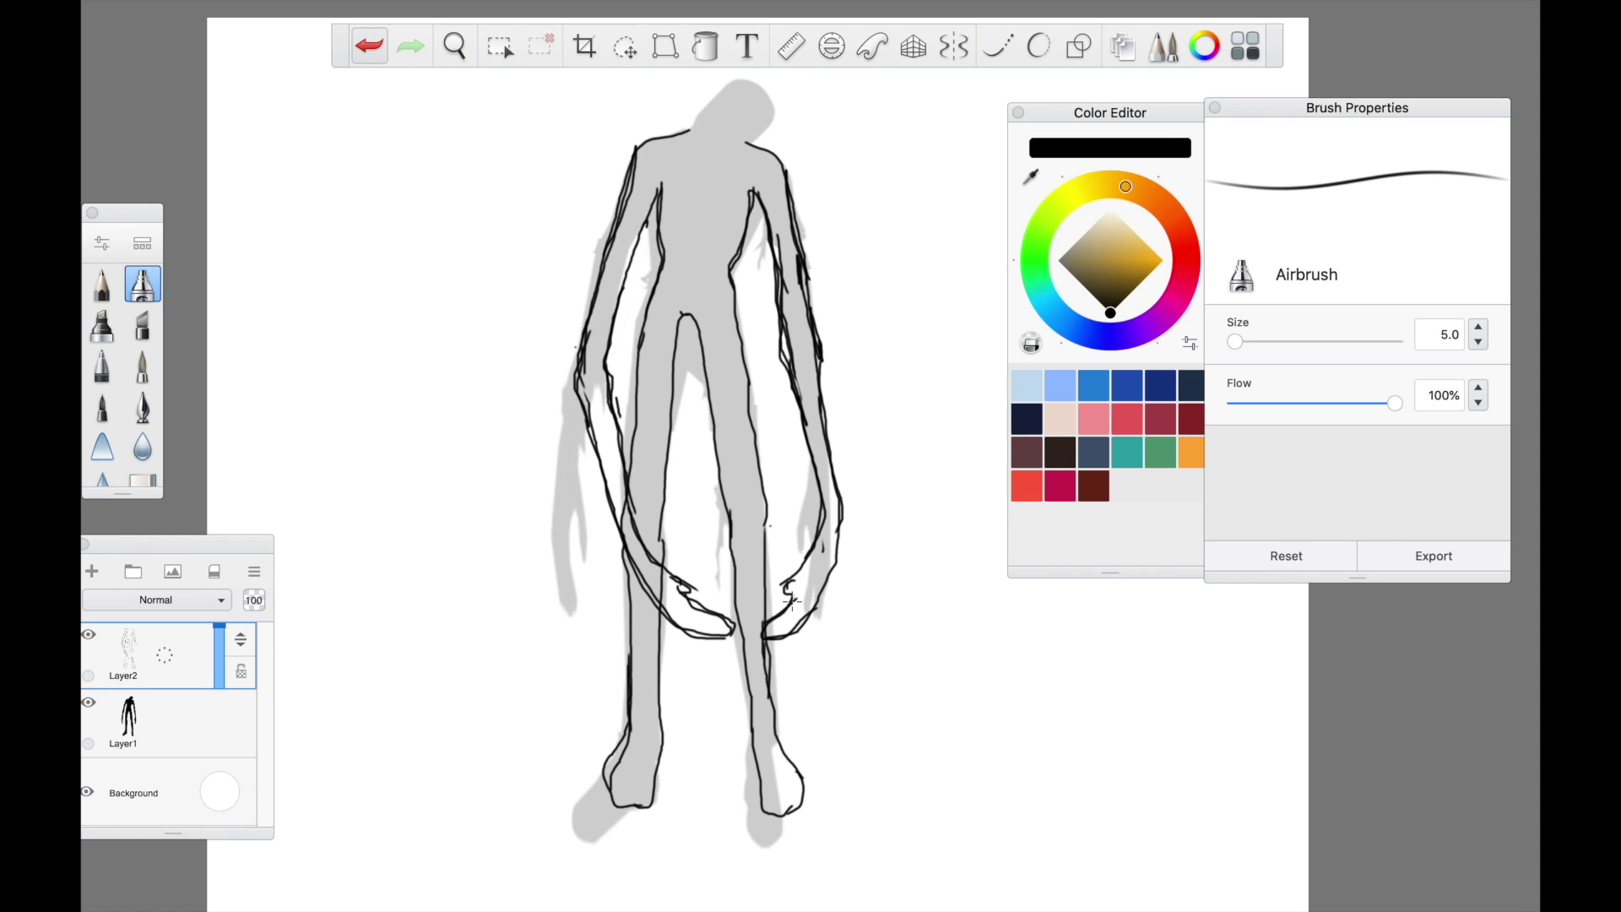
Reshape the crotch into a narrower point with new inner-thigh strokes and erase the superfluous lines
drag(683, 314, 673, 447)
drag(689, 309, 664, 510)
key(e)
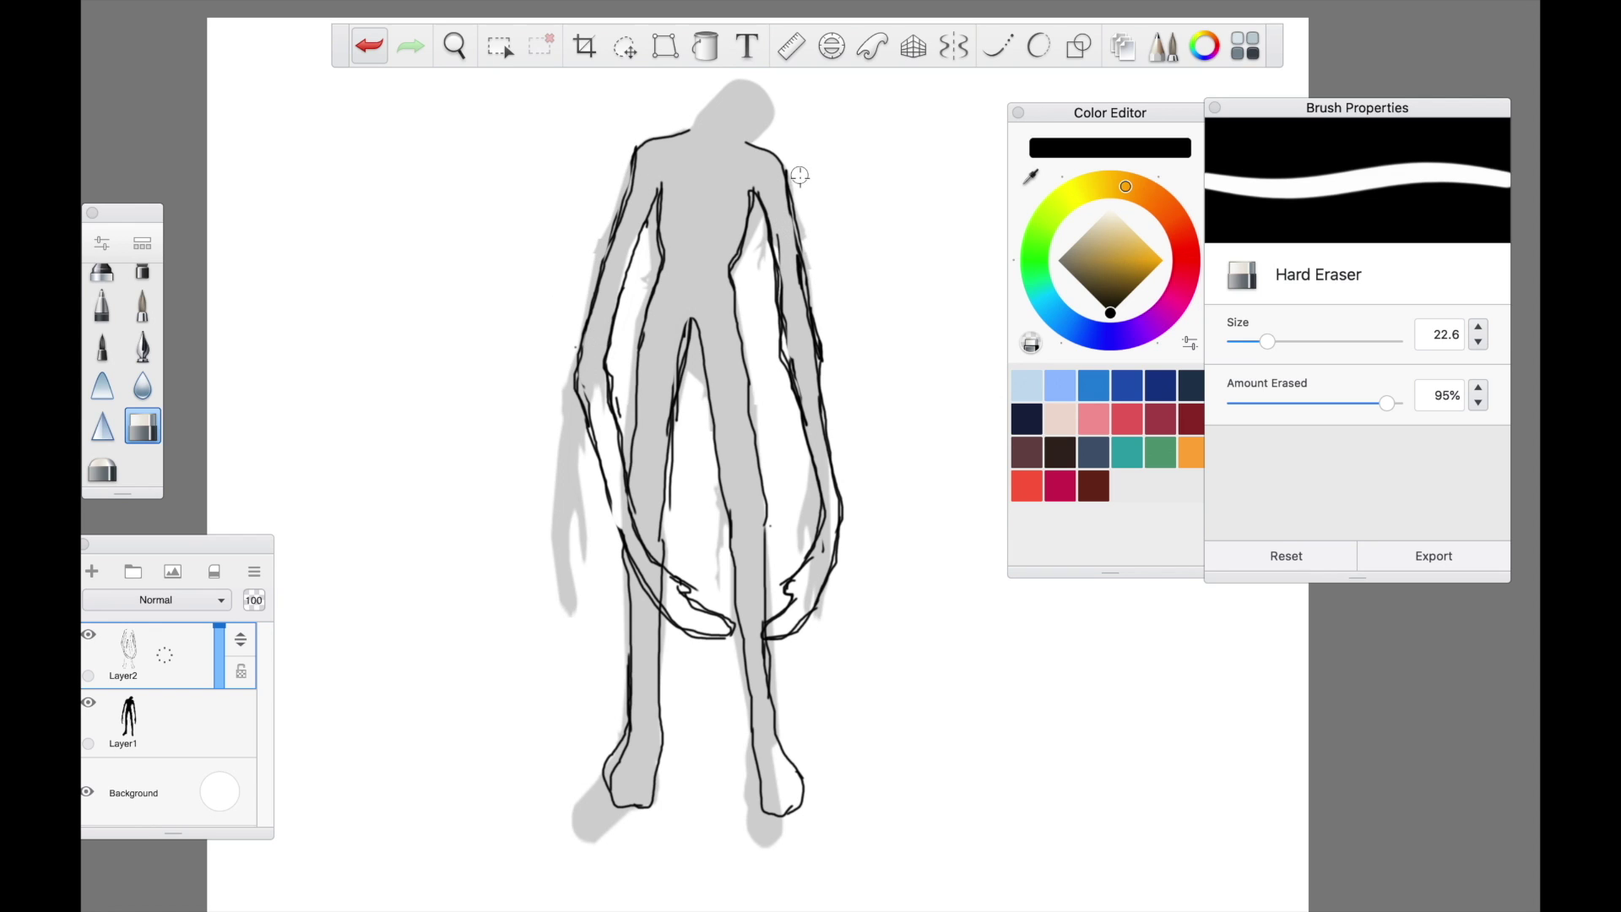
Add finger strokes to the left-hand hand and thicken the outlines of the forearms and the right-hand arm
key(e)
mouse_move(637, 584)
mouse_down()
mouse_move(704, 636)
mouse_move(622, 537)
mouse_move(700, 588)
mouse_move(676, 588)
mouse_move(709, 624)
mouse_up()
drag(825, 601, 832, 568)
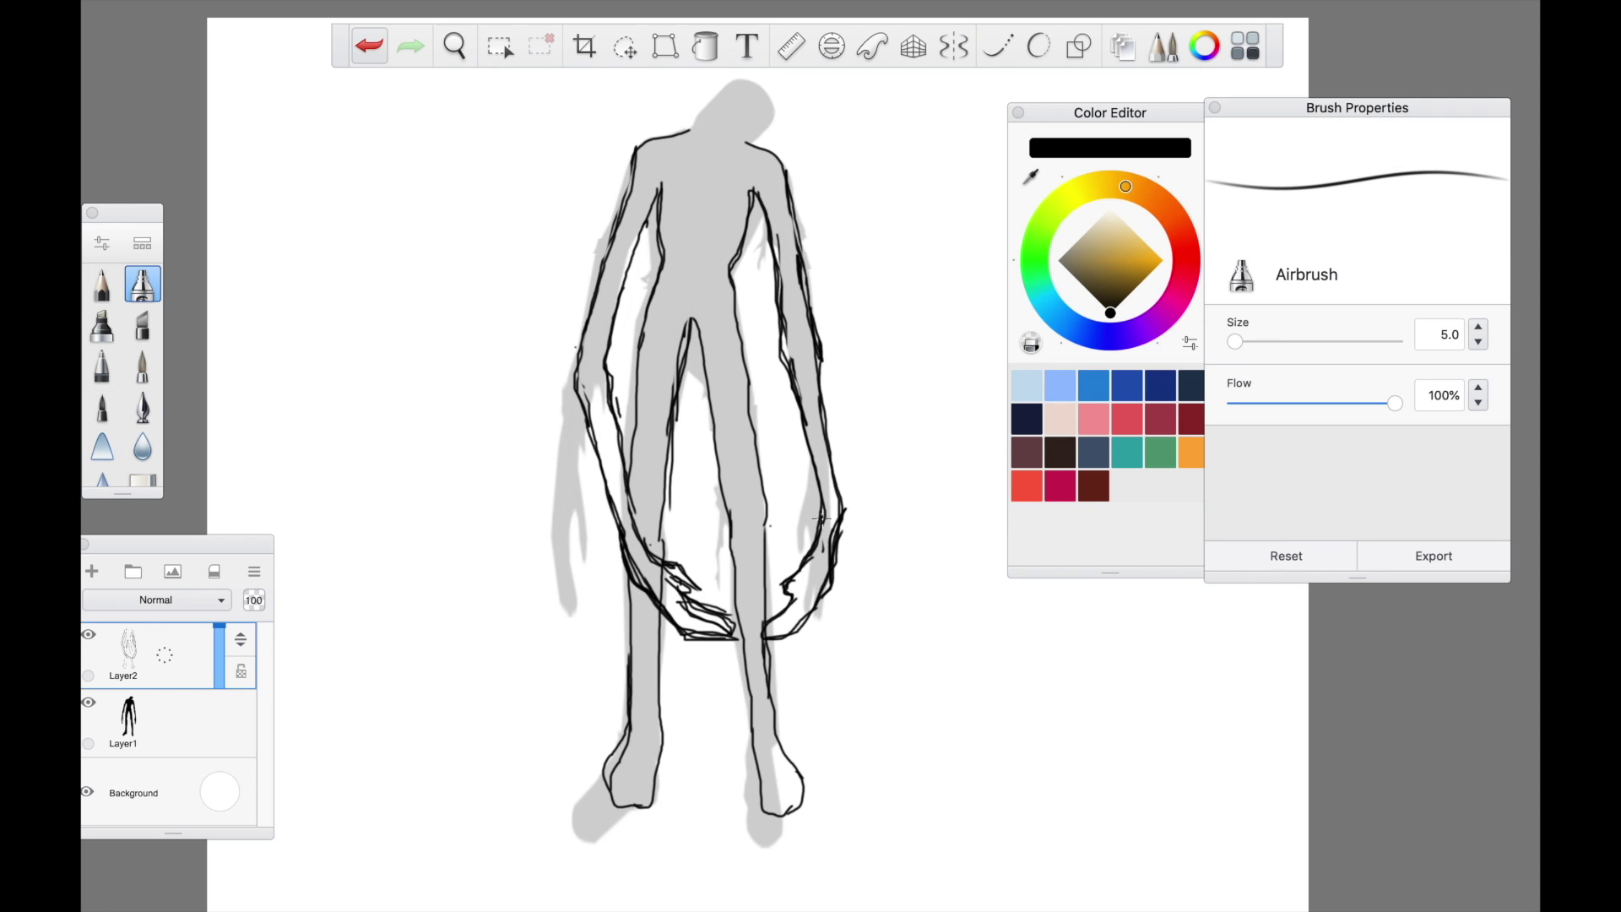
scroll(756, 291, up, 2)
drag(795, 251, 836, 485)
drag(836, 625, 789, 412)
mouse_move(637, 618)
mouse_down()
mouse_move(625, 553)
mouse_move(665, 275)
mouse_move(632, 372)
mouse_up()
Outline the neck and tilted head, and hide the silhouette on Layer1
scroll(725, 244, up, 1)
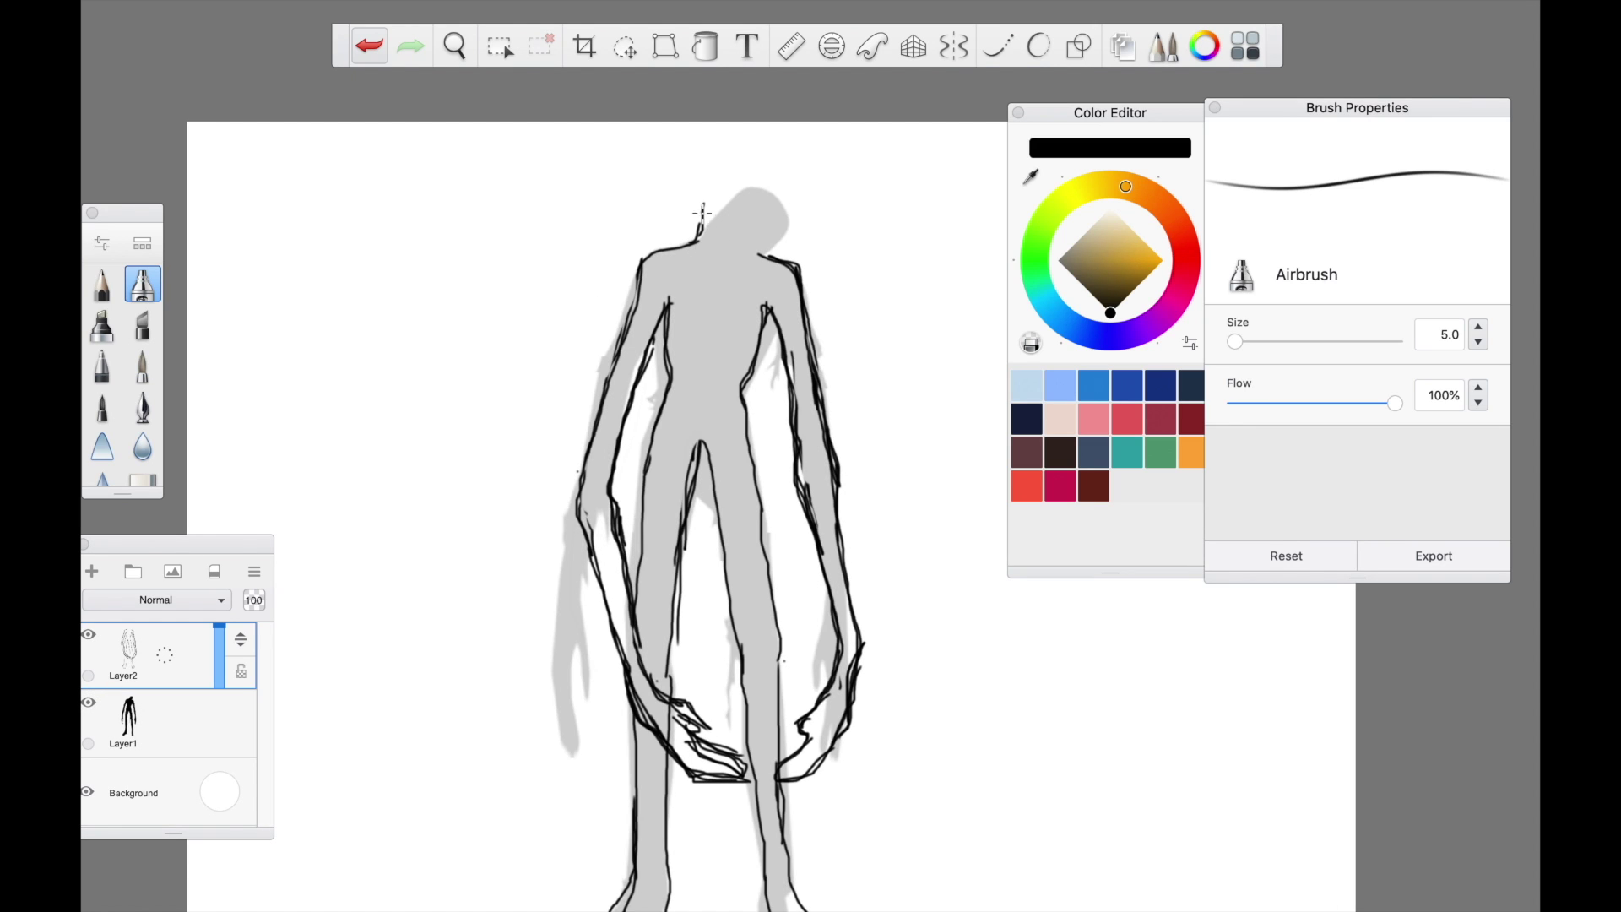
drag(771, 222, 725, 159)
mouse_move(725, 165)
mouse_down()
mouse_move(702, 236)
mouse_move(737, 157)
mouse_up()
click(88, 701)
scroll(629, 435, down, 5)
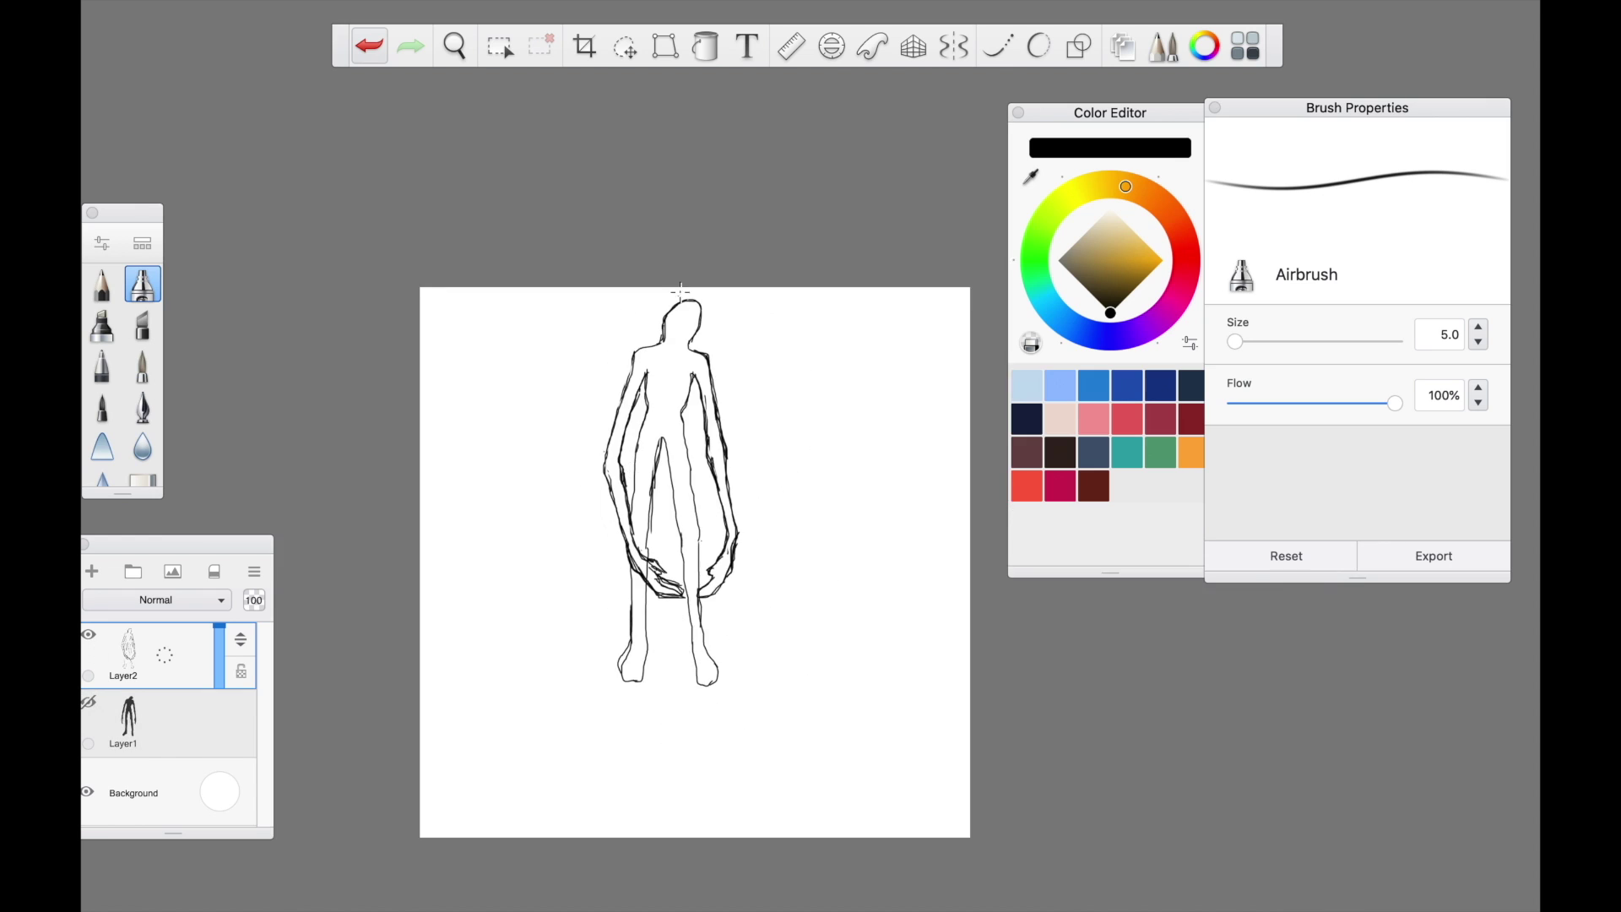
Strengthen the outer arm contours and the thigh lines with repeated black strokes
scroll(675, 449, up, 7)
scroll(626, 442, down, 1)
drag(590, 391, 624, 295)
drag(575, 580, 607, 372)
drag(584, 492, 607, 356)
drag(766, 623, 725, 351)
drag(747, 505, 714, 329)
scroll(714, 329, down, 1)
drag(728, 608, 685, 359)
drag(687, 363, 746, 769)
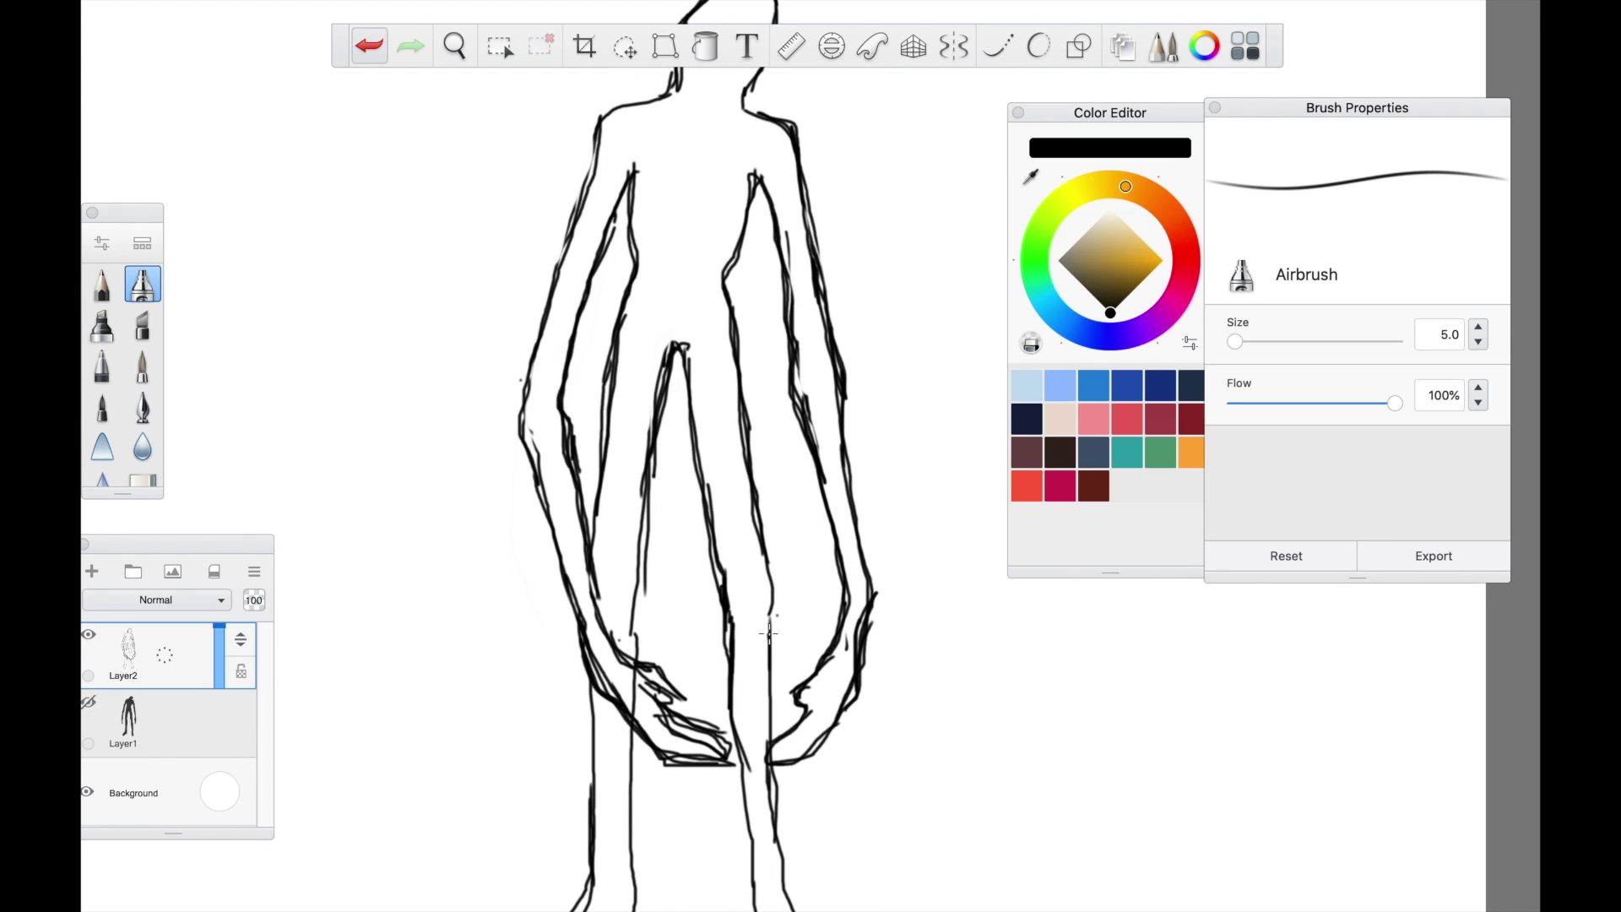
Rework the left-hand thigh's inner and outer contours, undoing one stray stroke
scroll(769, 652, down, 3)
drag(676, 363, 661, 491)
mouse_move(663, 483)
mouse_down()
mouse_move(673, 396)
mouse_move(654, 494)
mouse_up()
click(379, 44)
drag(619, 441, 639, 243)
Mark the ankles and sketch toe details on the right-hand foot
scroll(699, 739, down, 2)
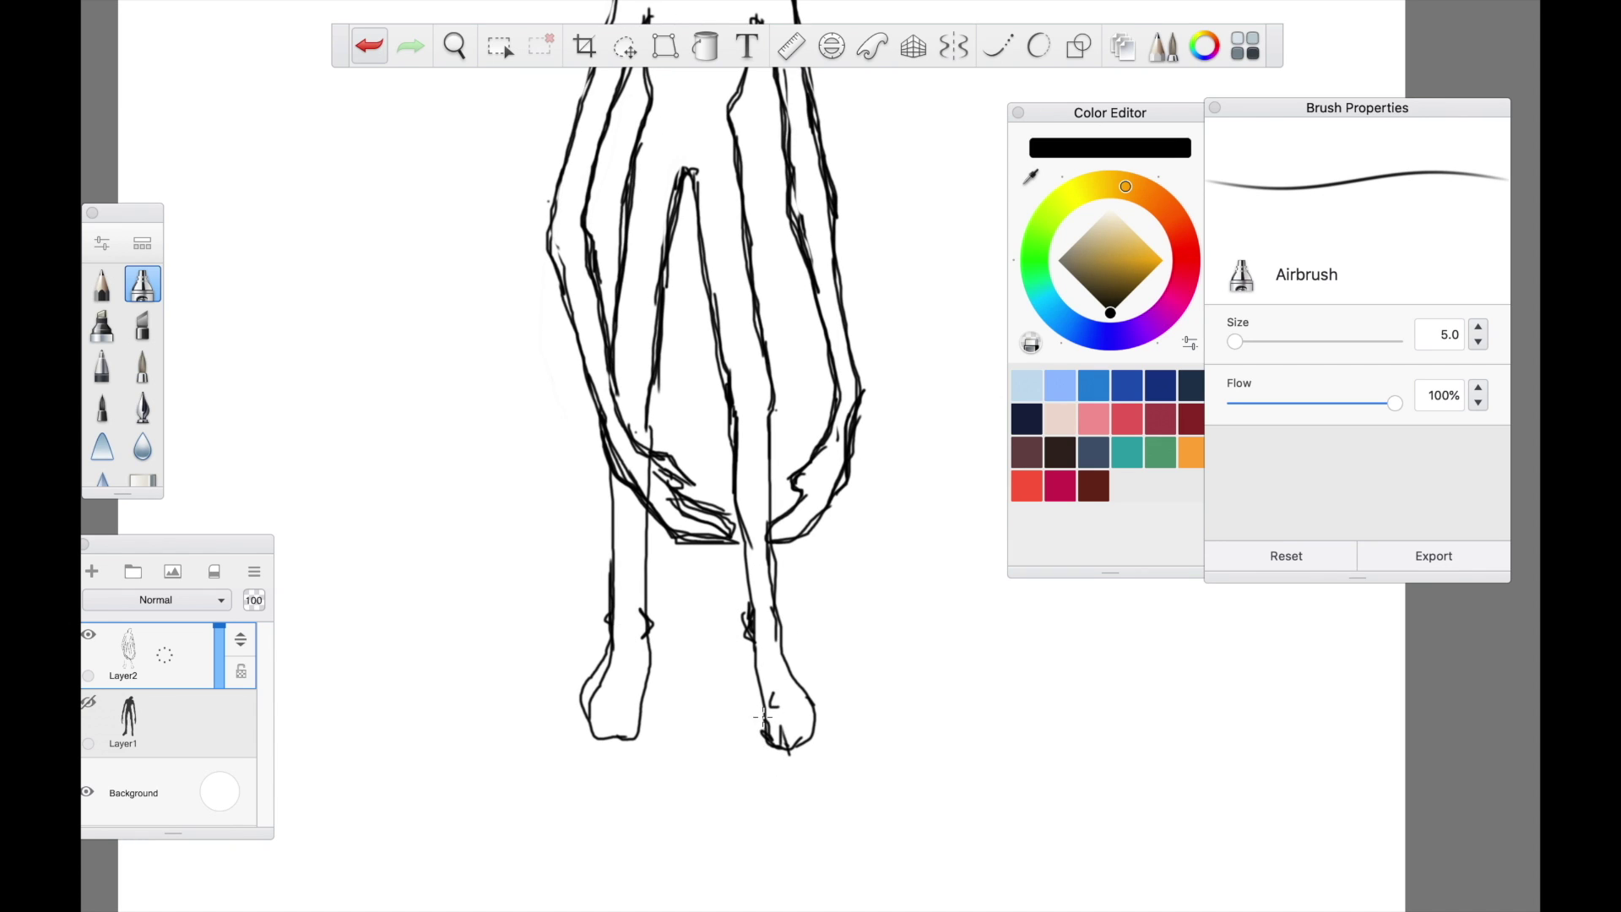
drag(802, 692, 830, 720)
mouse_move(815, 719)
mouse_down()
mouse_move(789, 720)
mouse_move(751, 640)
mouse_up()
drag(770, 749, 829, 716)
Erase the left-hand lower leg and foot and redraw them slimmer, with the foot set back
scroll(906, 700, down, 3)
click(143, 478)
drag(700, 718, 731, 641)
click(142, 287)
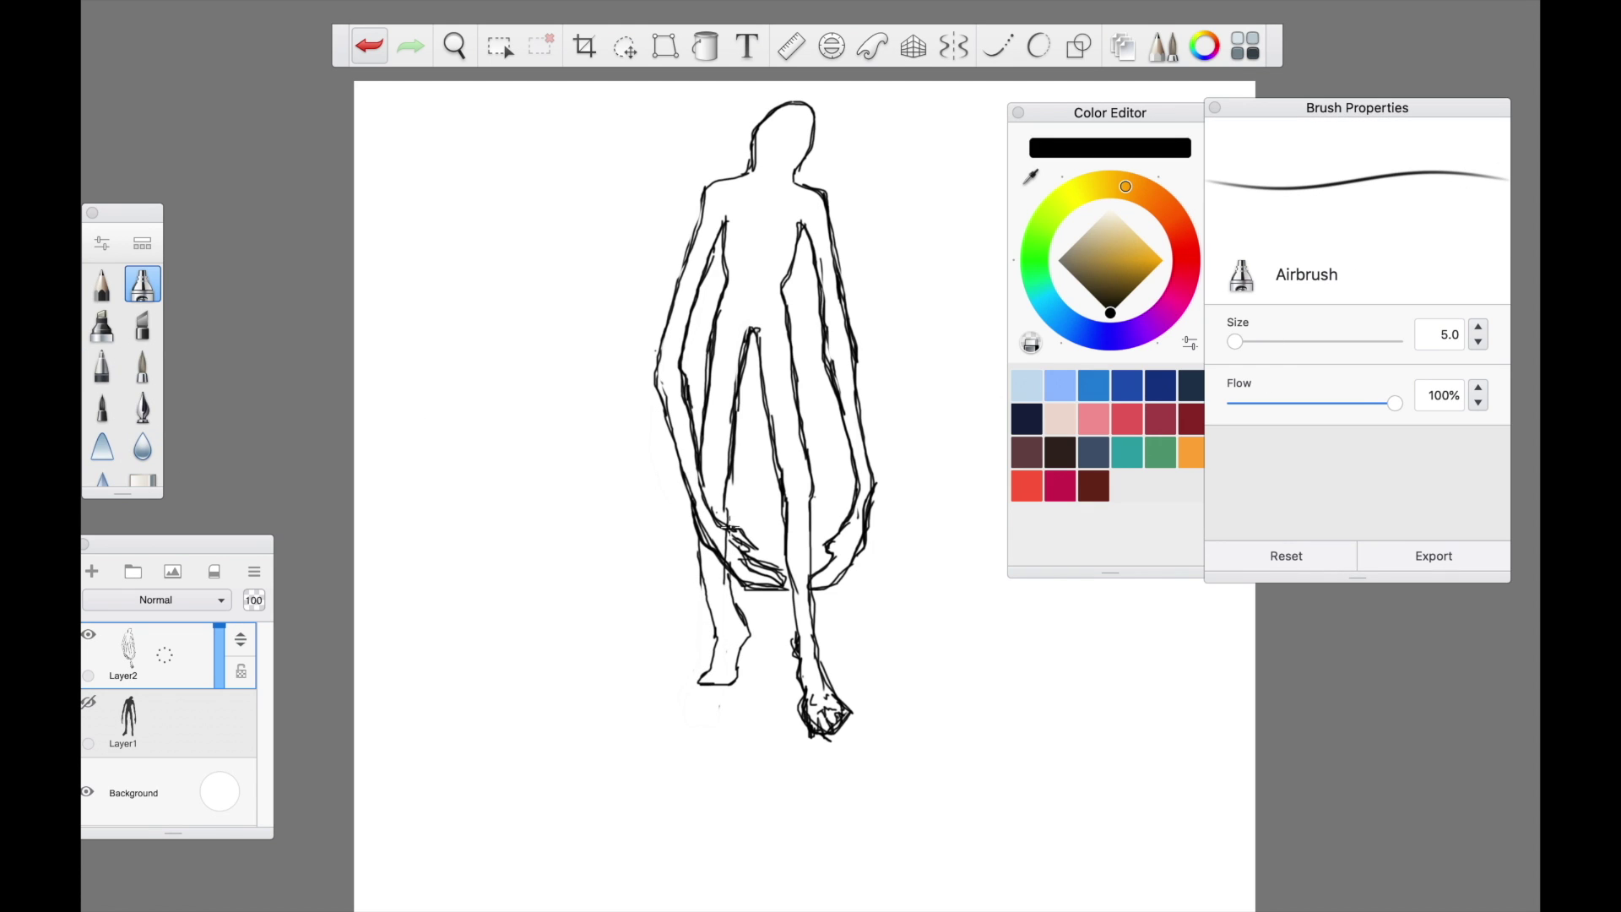
Erase the right-hand foot and ankle and redraw the lower leg with a larger foot stepping forward
key(e)
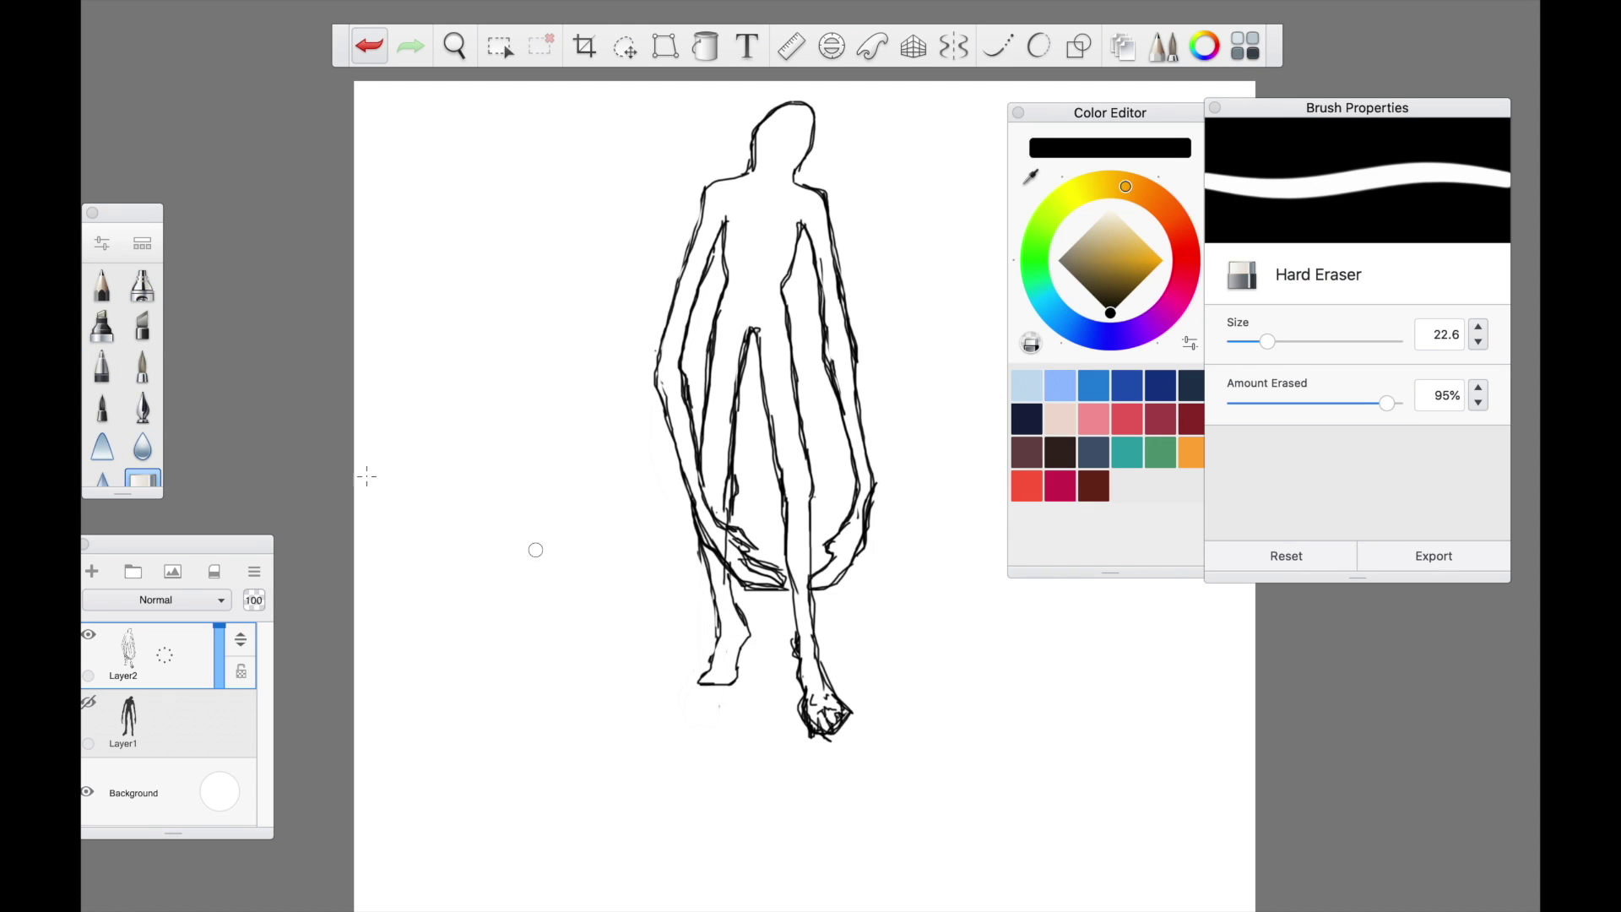
drag(831, 730, 798, 638)
click(143, 285)
drag(788, 583, 814, 695)
drag(812, 595, 825, 671)
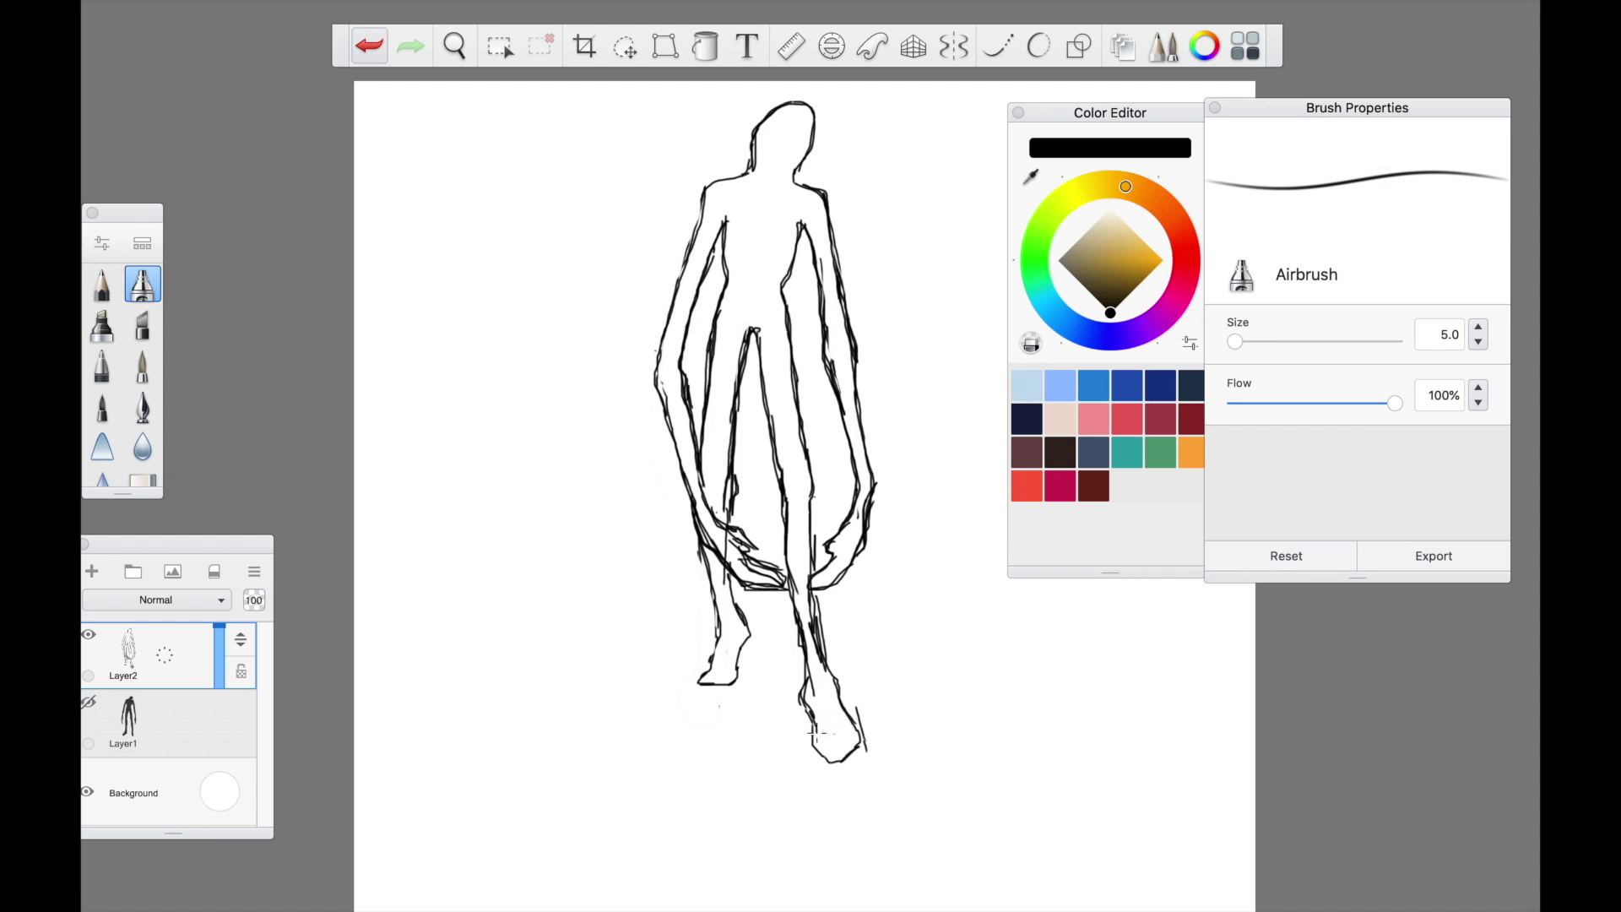
Erase stray lines around the right-hand foot and shin, and redraw the foot angled outward with toes
key(e)
drag(859, 726, 806, 723)
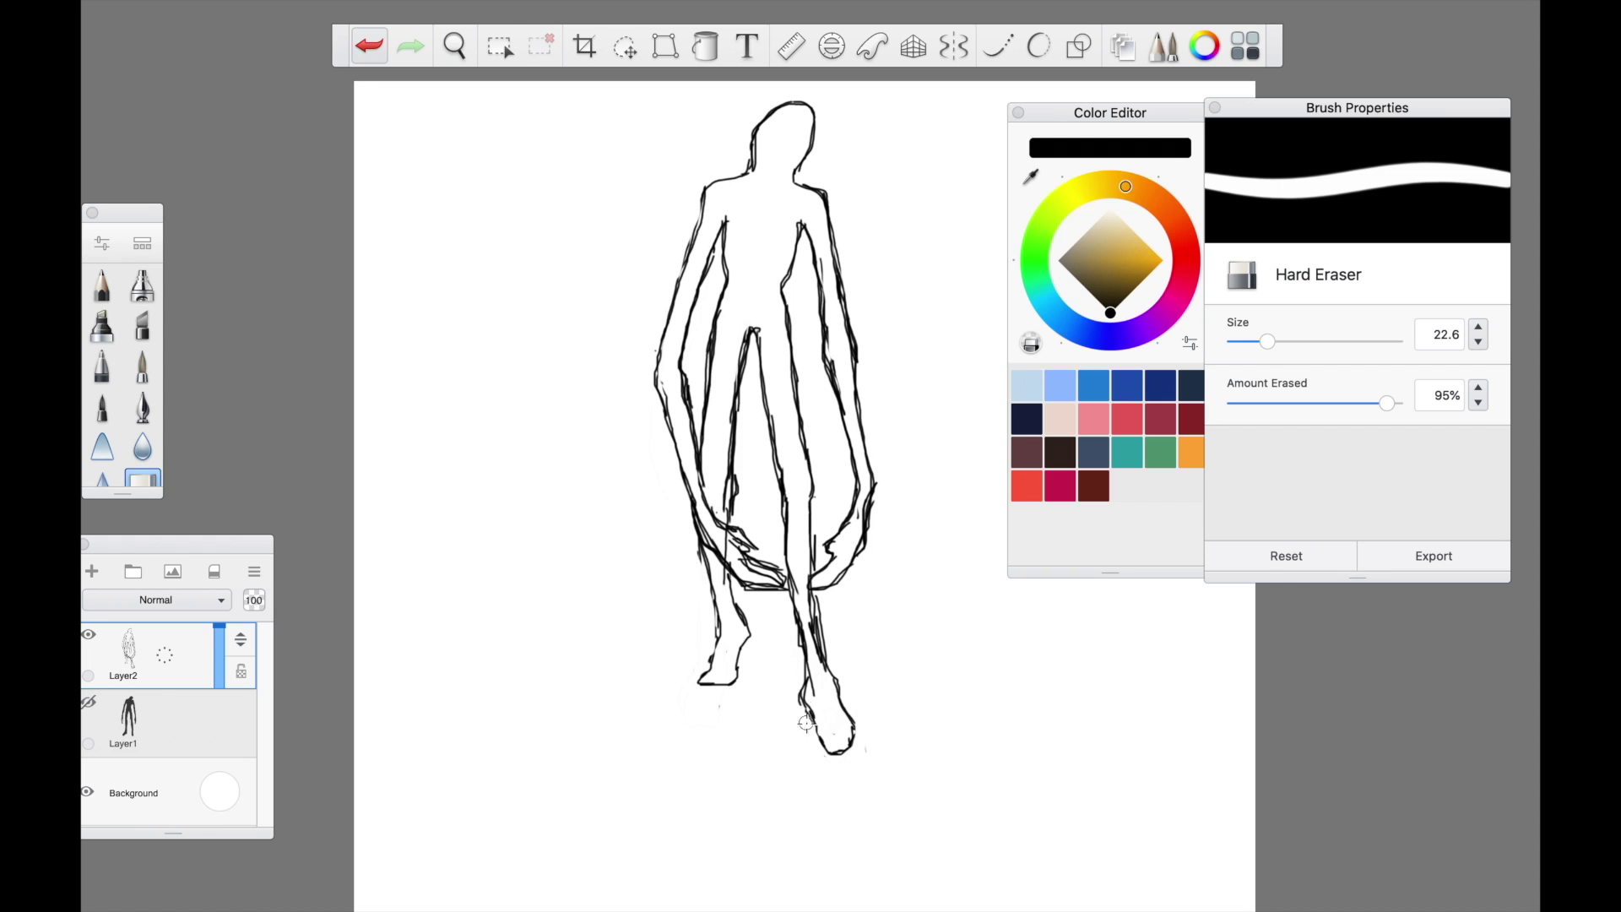
mouse_move(806, 622)
mouse_down()
mouse_move(816, 726)
mouse_move(865, 726)
mouse_move(838, 675)
mouse_up()
click(142, 285)
Erase the left-hand leg lines that overlap the forearm and redraw the outer thigh contour
key(e)
mouse_move(713, 540)
mouse_down()
mouse_move(697, 505)
mouse_move(732, 443)
mouse_up()
drag(708, 397, 704, 468)
key(b)
drag(709, 373, 705, 453)
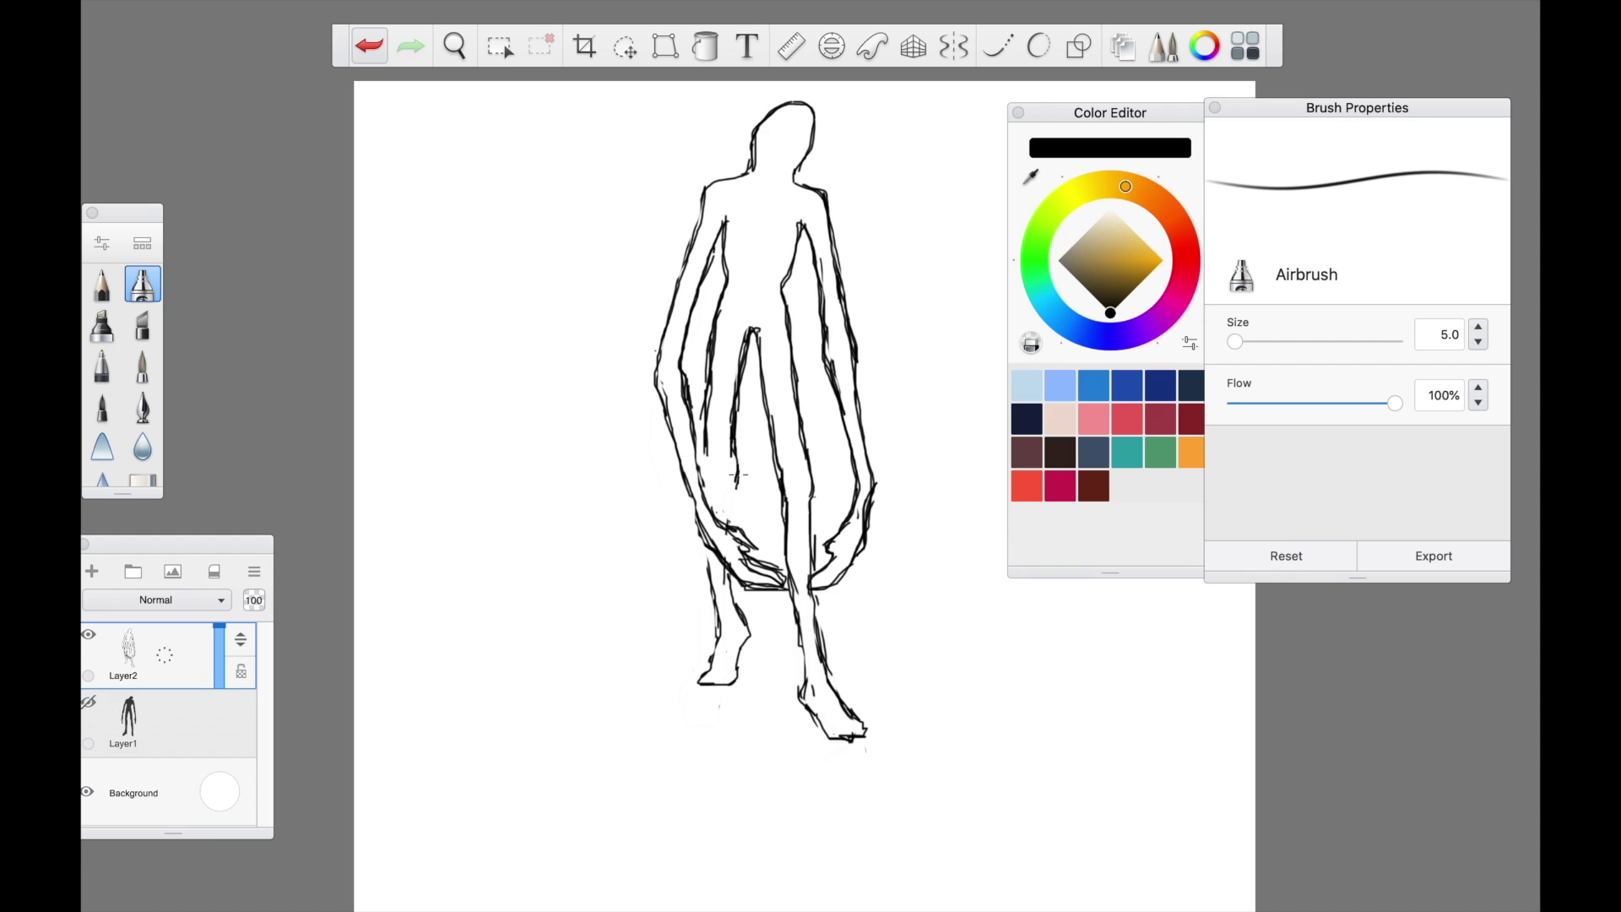
Clean up the overlap between the left-hand knee and hand and redraw the inner knee and shin lines
key(e)
mouse_move(713, 564)
mouse_down()
mouse_move(720, 633)
mouse_move(714, 553)
mouse_move(764, 558)
mouse_up()
key(e)
key(e)
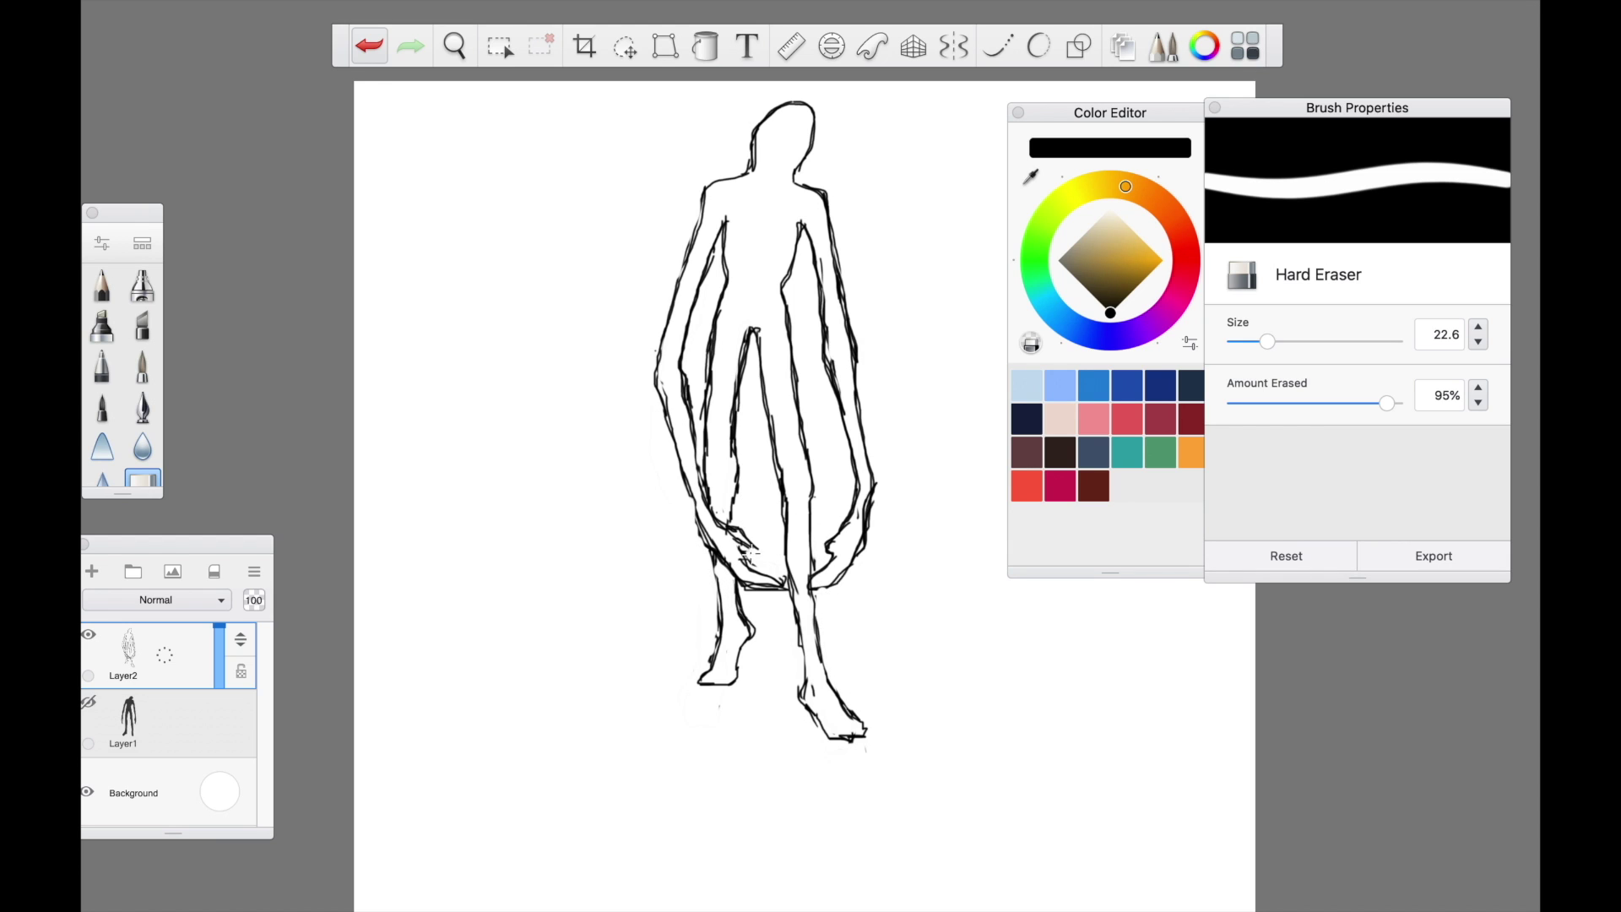
Sketch the jaw, chin, cheek lines and brow marks of the face inside the head outline
scroll(777, 506, up, 5)
key(e)
drag(709, 451, 724, 463)
drag(737, 455, 754, 449)
drag(724, 464, 760, 450)
mouse_move(683, 402)
mouse_down()
mouse_move(695, 435)
mouse_move(800, 430)
mouse_up()
drag(715, 458, 739, 473)
drag(697, 372, 705, 418)
drag(809, 391, 784, 413)
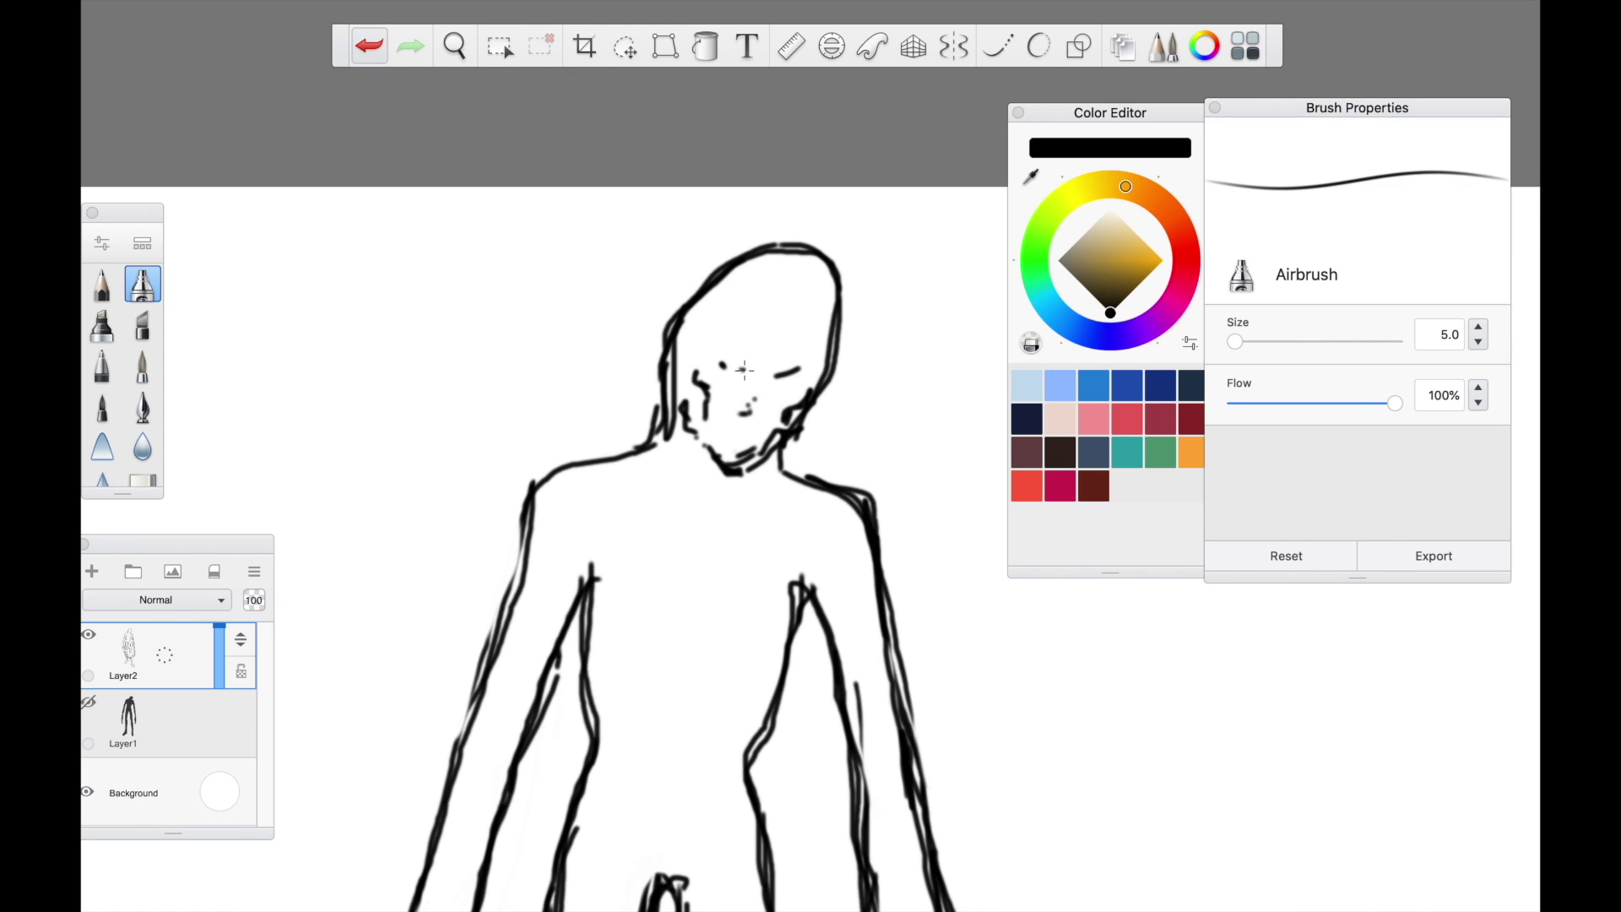
Draw both eyes under the brows and trim the strokes above them with the Hard Eraser
drag(736, 380, 690, 367)
mouse_move(777, 379)
mouse_down()
mouse_move(784, 396)
mouse_move(810, 383)
mouse_up()
key(e)
drag(706, 341, 723, 348)
drag(778, 363, 793, 363)
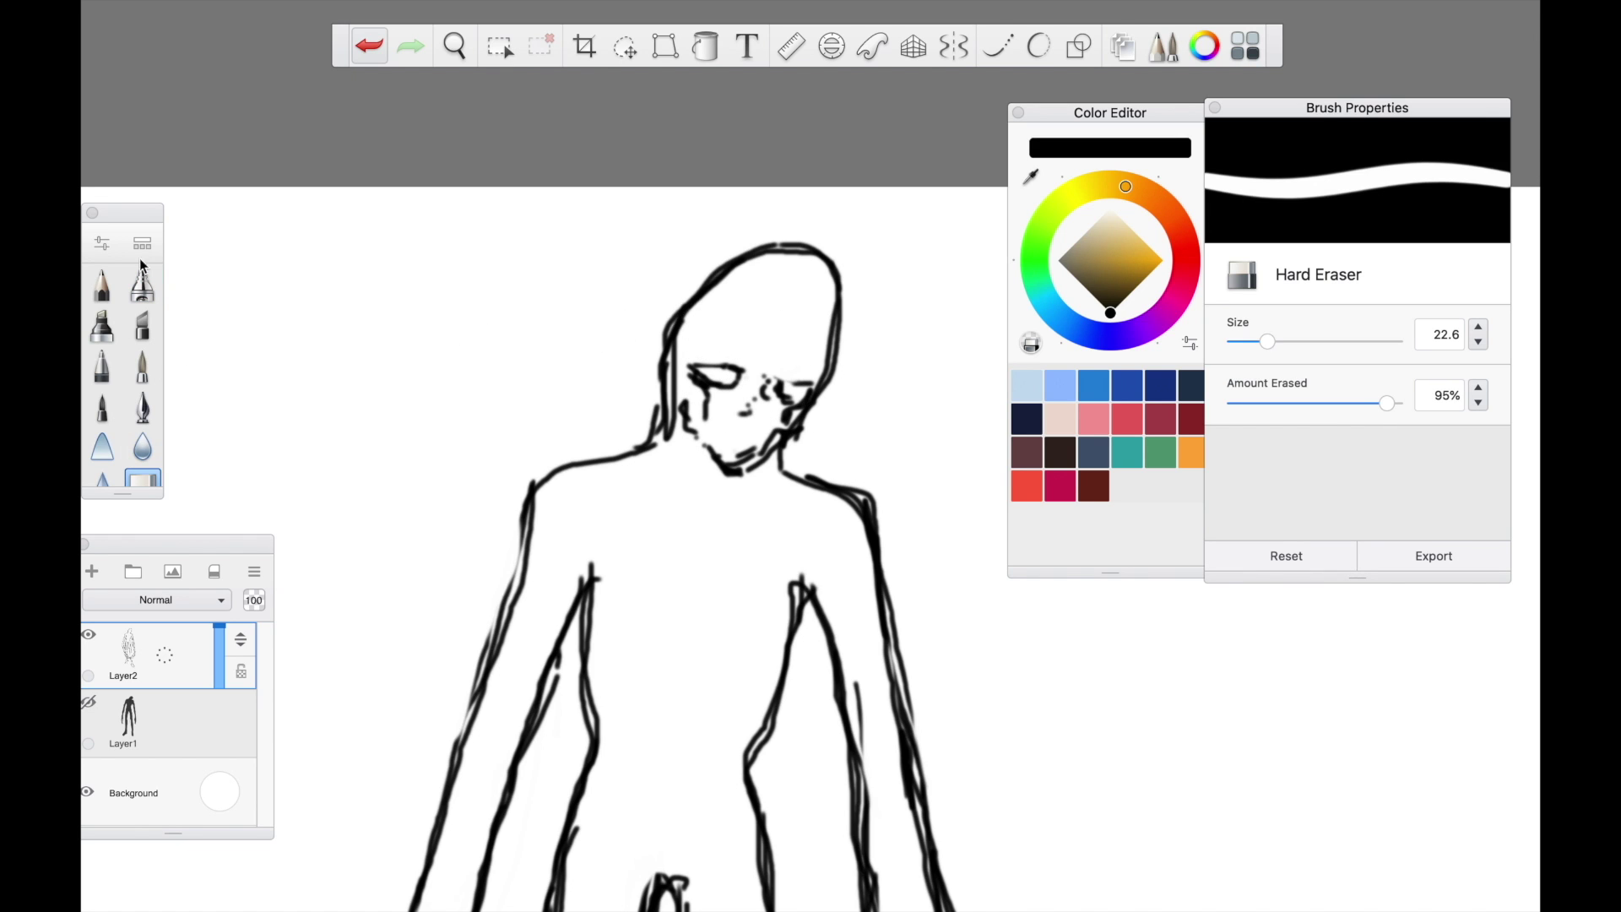
Thicken the right-hand side of the face and reinforce the cheek and jaw contours
key(e)
drag(834, 378, 809, 398)
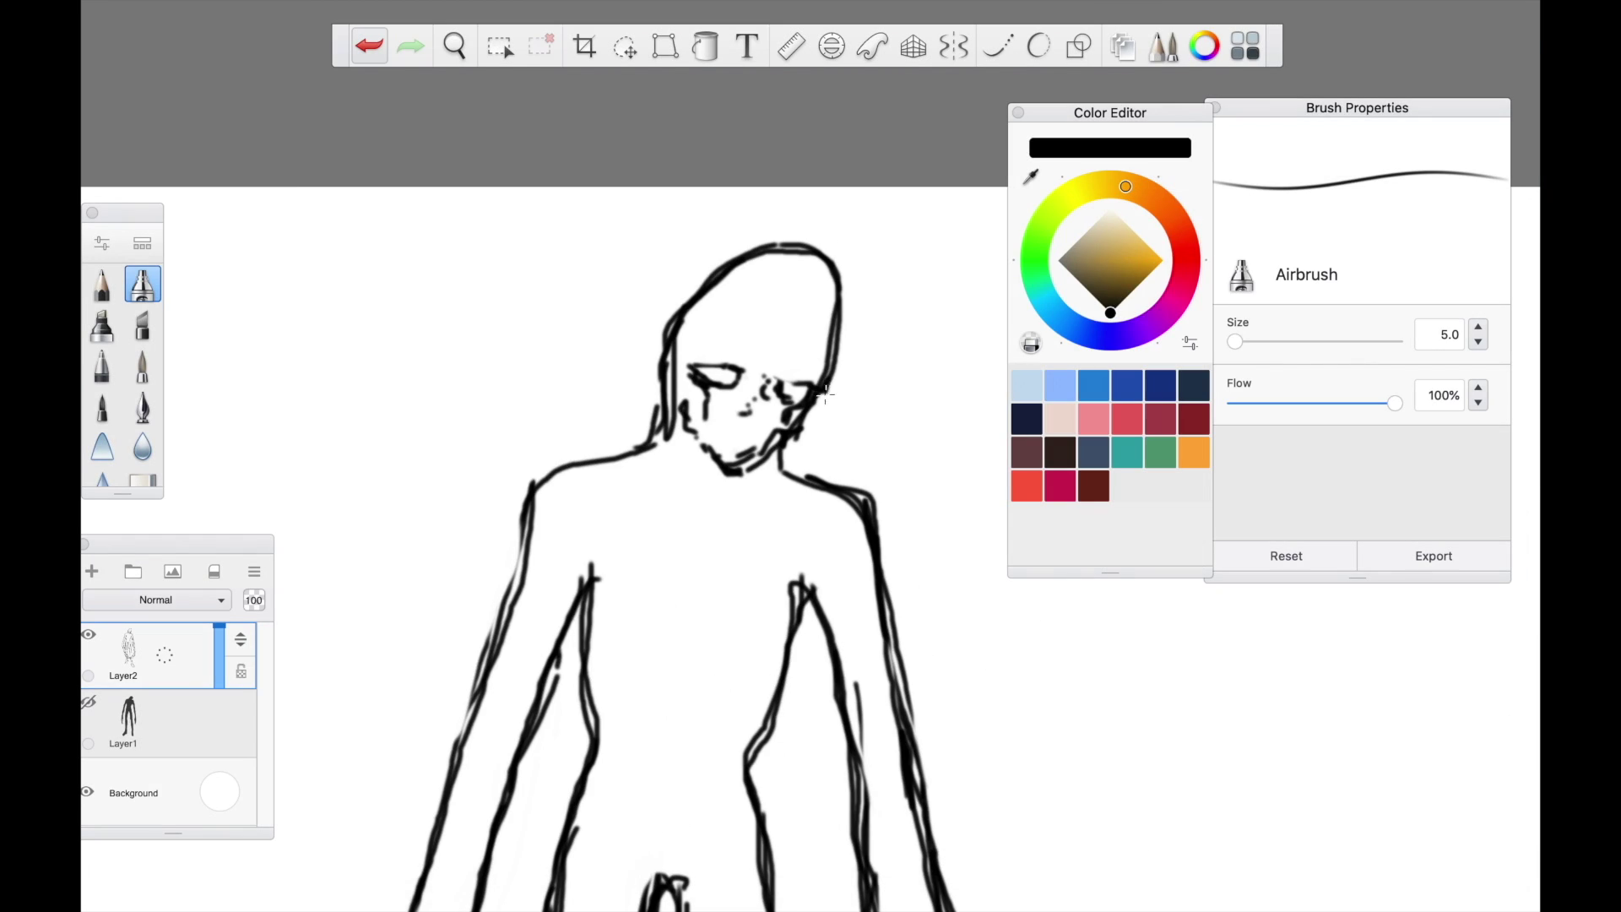
drag(844, 321, 819, 404)
mouse_move(686, 434)
mouse_down()
mouse_move(764, 464)
mouse_move(815, 397)
mouse_up()
Erase parts of the cheek, chin and skull and redraw the head with a flatter crown and shaded temples
click(143, 480)
click(792, 420)
drag(758, 448, 739, 460)
click(812, 363)
mouse_move(836, 266)
mouse_down()
mouse_move(735, 260)
mouse_move(790, 252)
mouse_move(685, 304)
mouse_up()
click(143, 285)
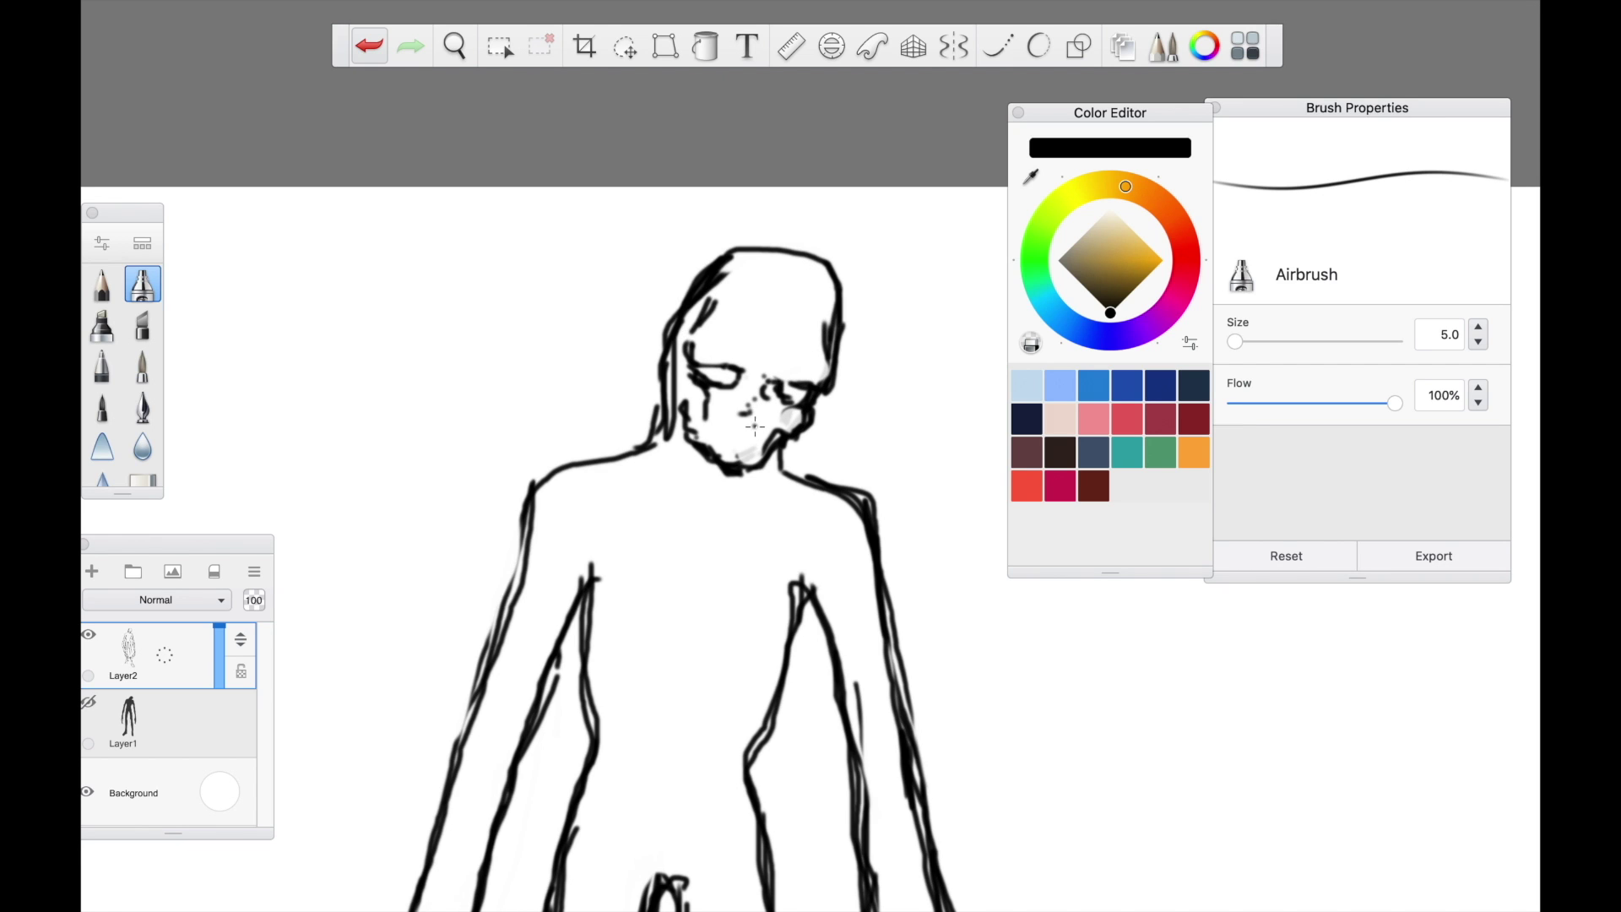
Erase the nose marks and draw a wide mouth line across the lower face
click(142, 480)
drag(749, 403, 737, 428)
click(142, 283)
mouse_move(789, 435)
mouse_down()
mouse_move(689, 406)
mouse_move(743, 419)
mouse_up()
click(142, 480)
click(142, 284)
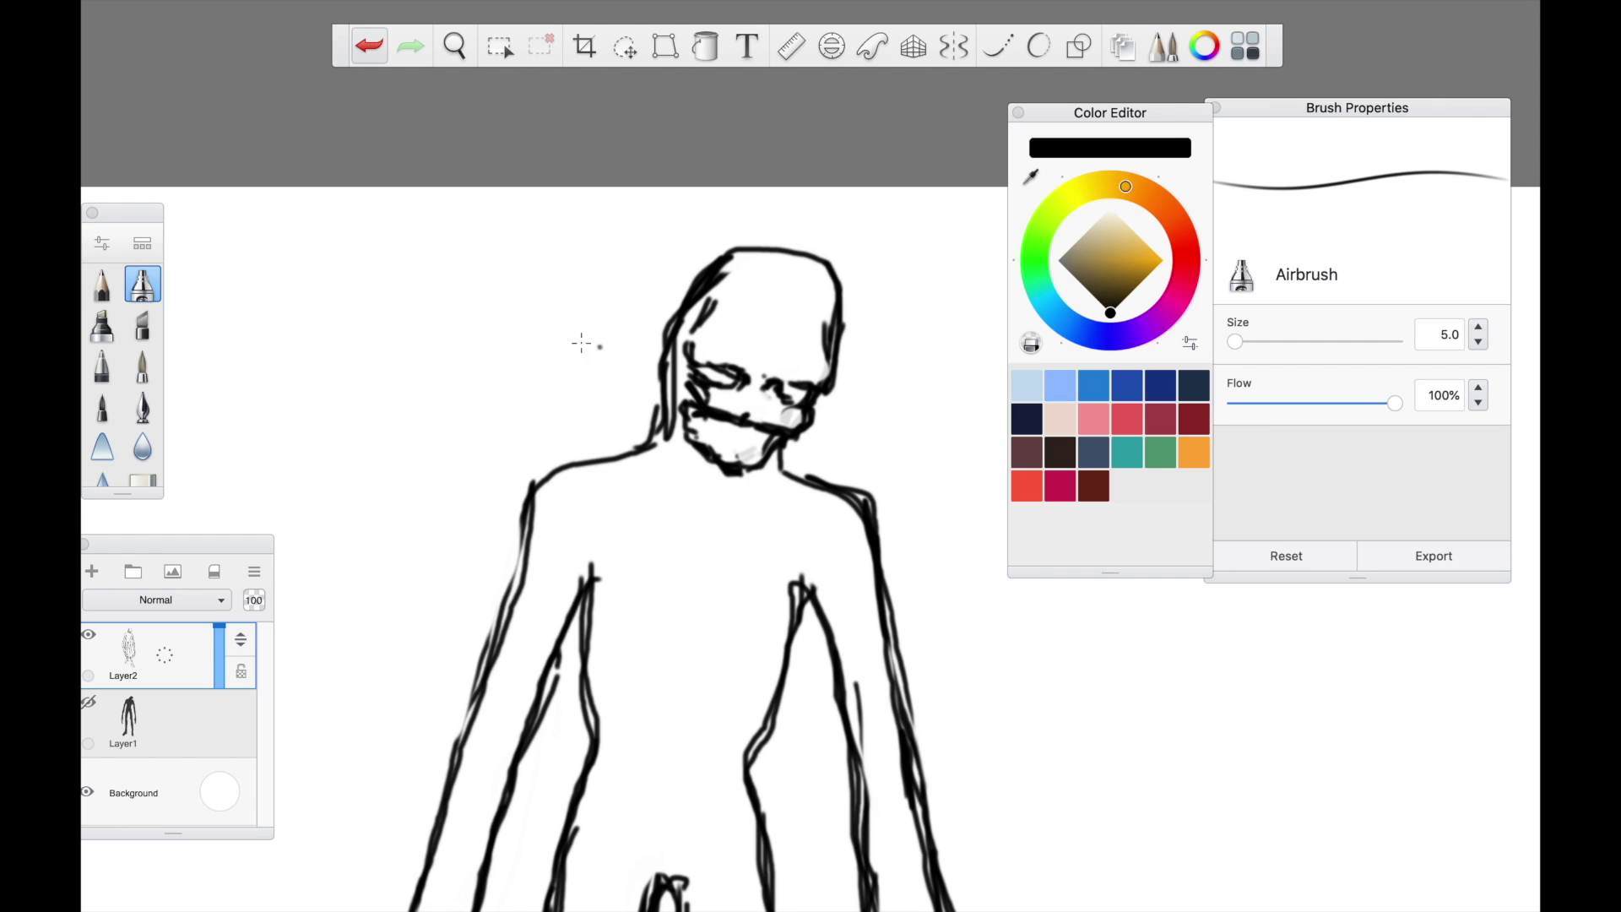
Add a cheek fold beside the left-hand eye and thin the face lines with the Hard Eraser at size 5.9
key(e)
key(e)
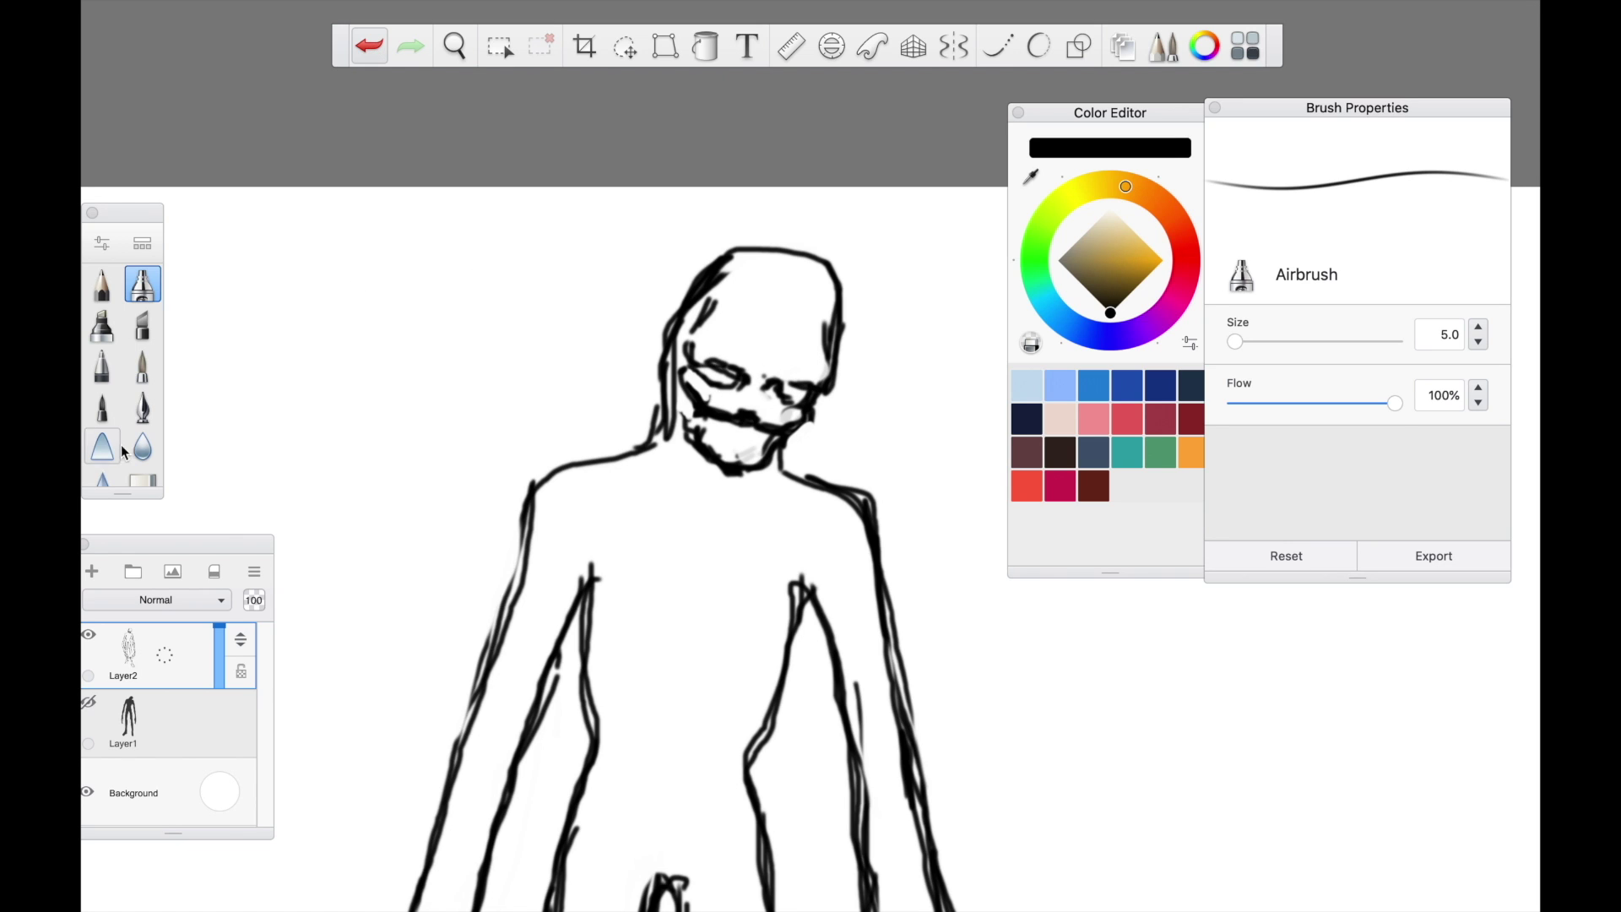
key(e)
drag(717, 381, 757, 429)
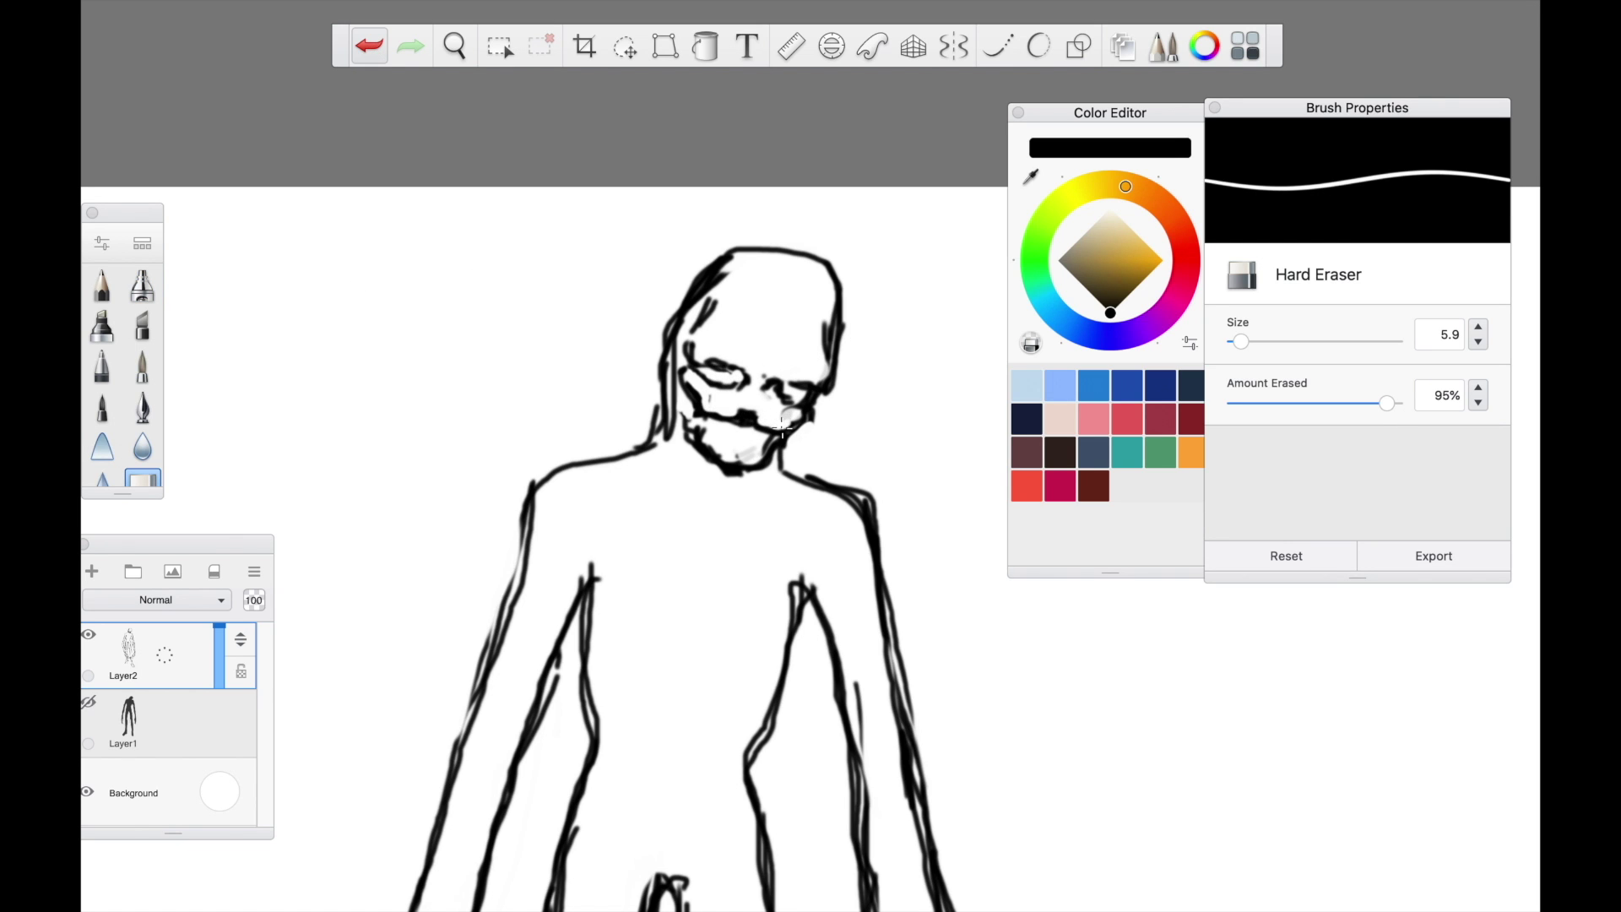
Add Airbrush shading strokes to the left-hand temple and along the right-hand side of the crown
scroll(751, 392, up, 2)
click(142, 285)
drag(610, 296, 596, 321)
drag(688, 249, 743, 286)
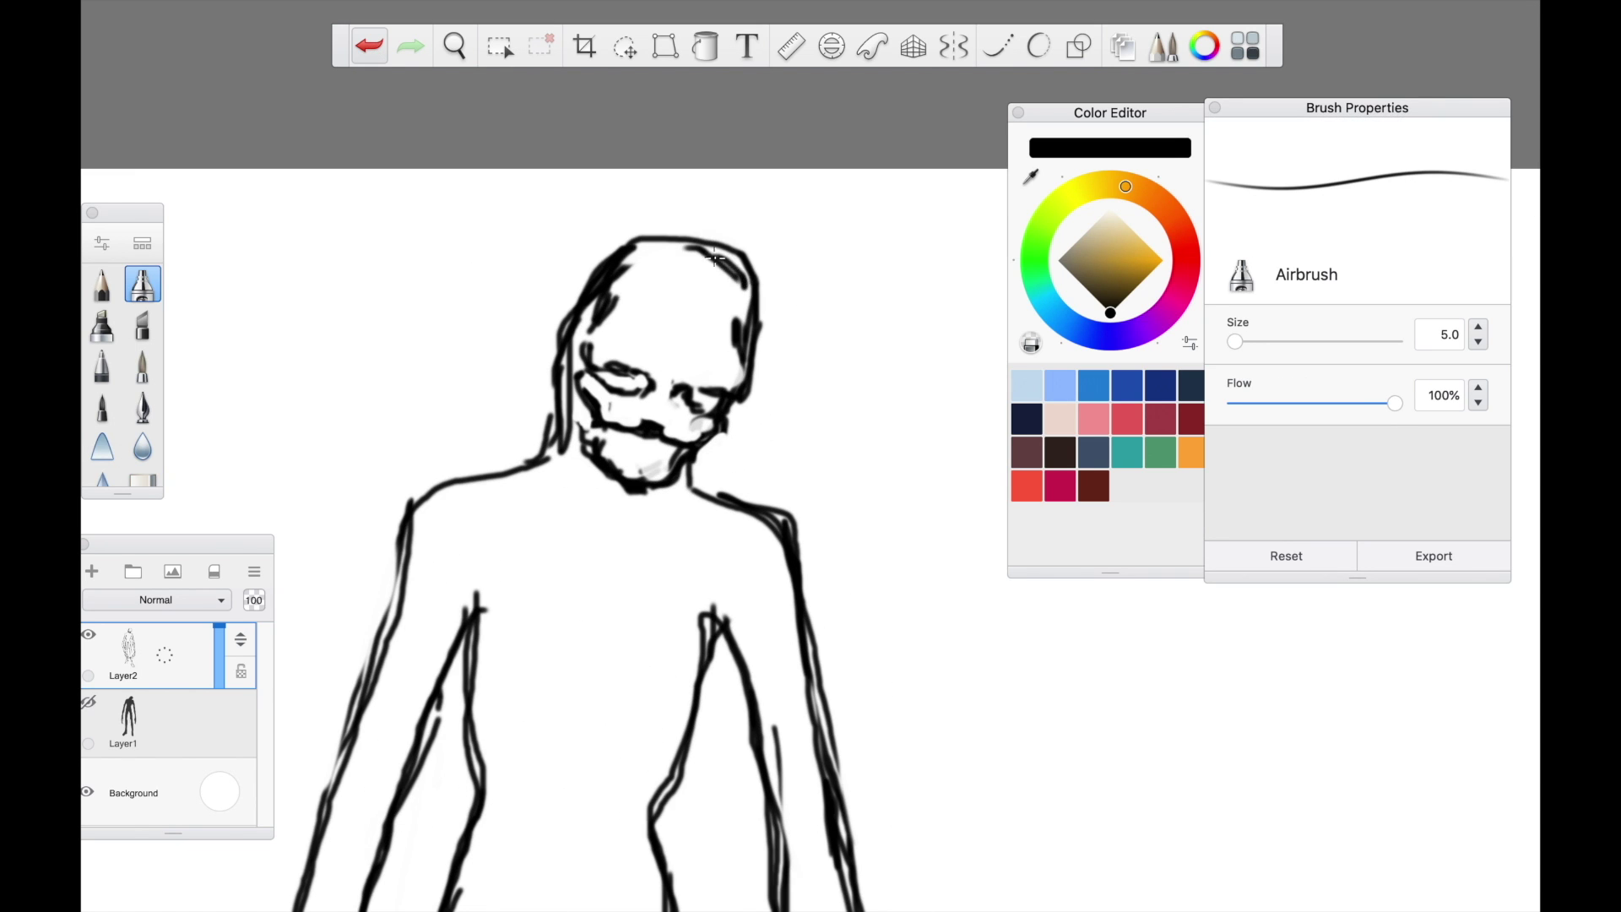
Erase the dark blotch above the mouth to leave a clean mouth line
click(140, 481)
key(e)
key(e)
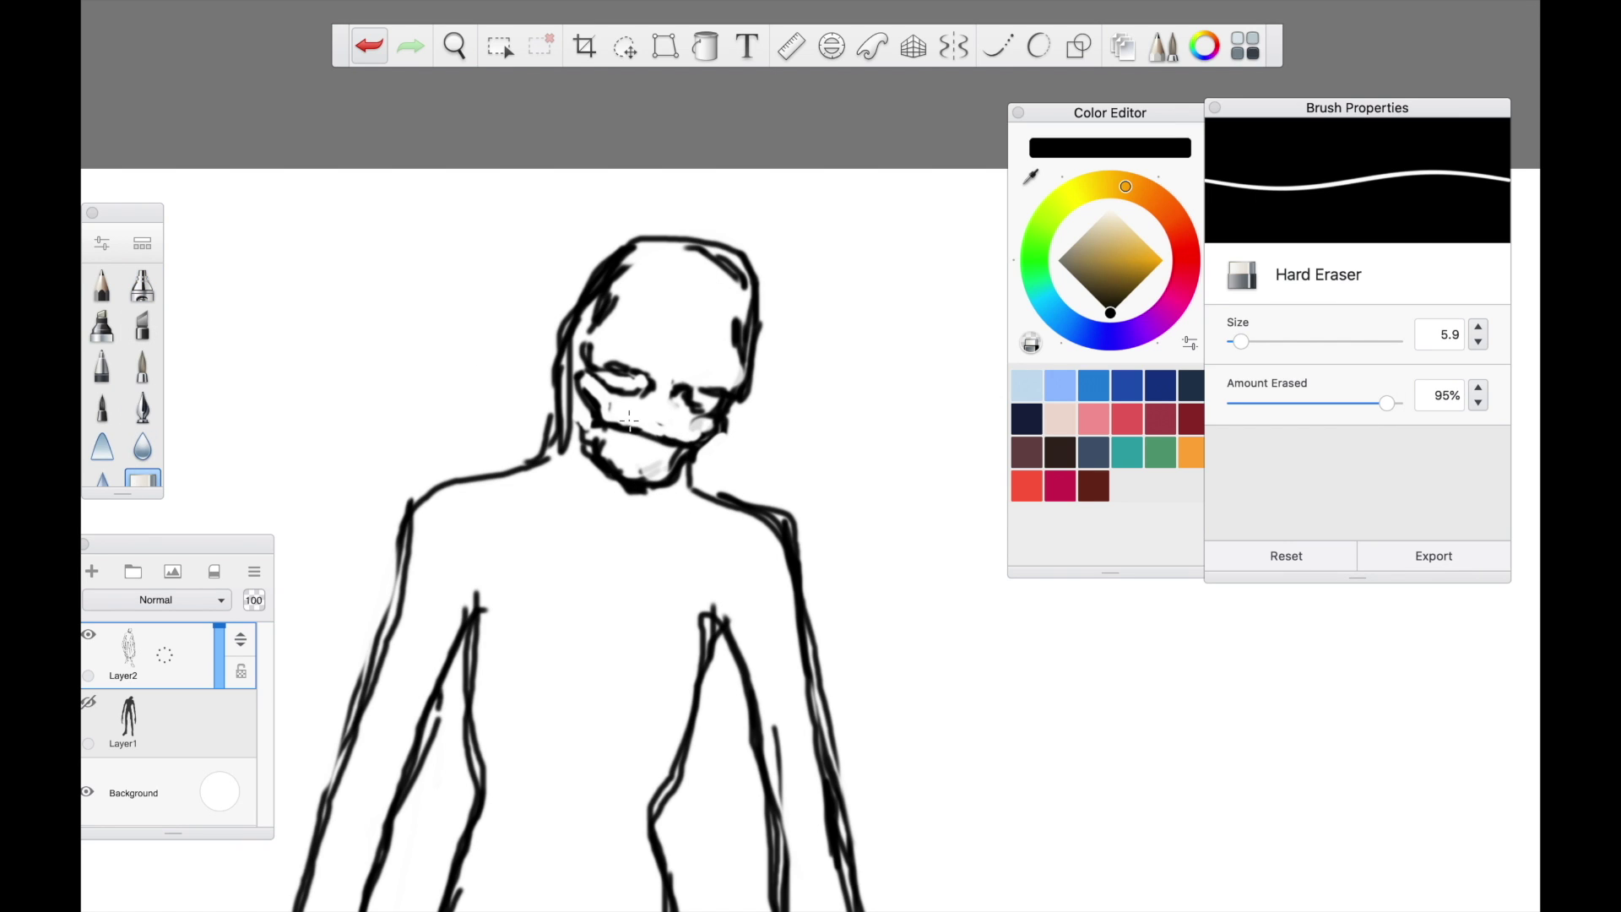
Darken the inner corners and upper lids of both eyes with the Airbrush
scroll(621, 416, up, 2)
key(e)
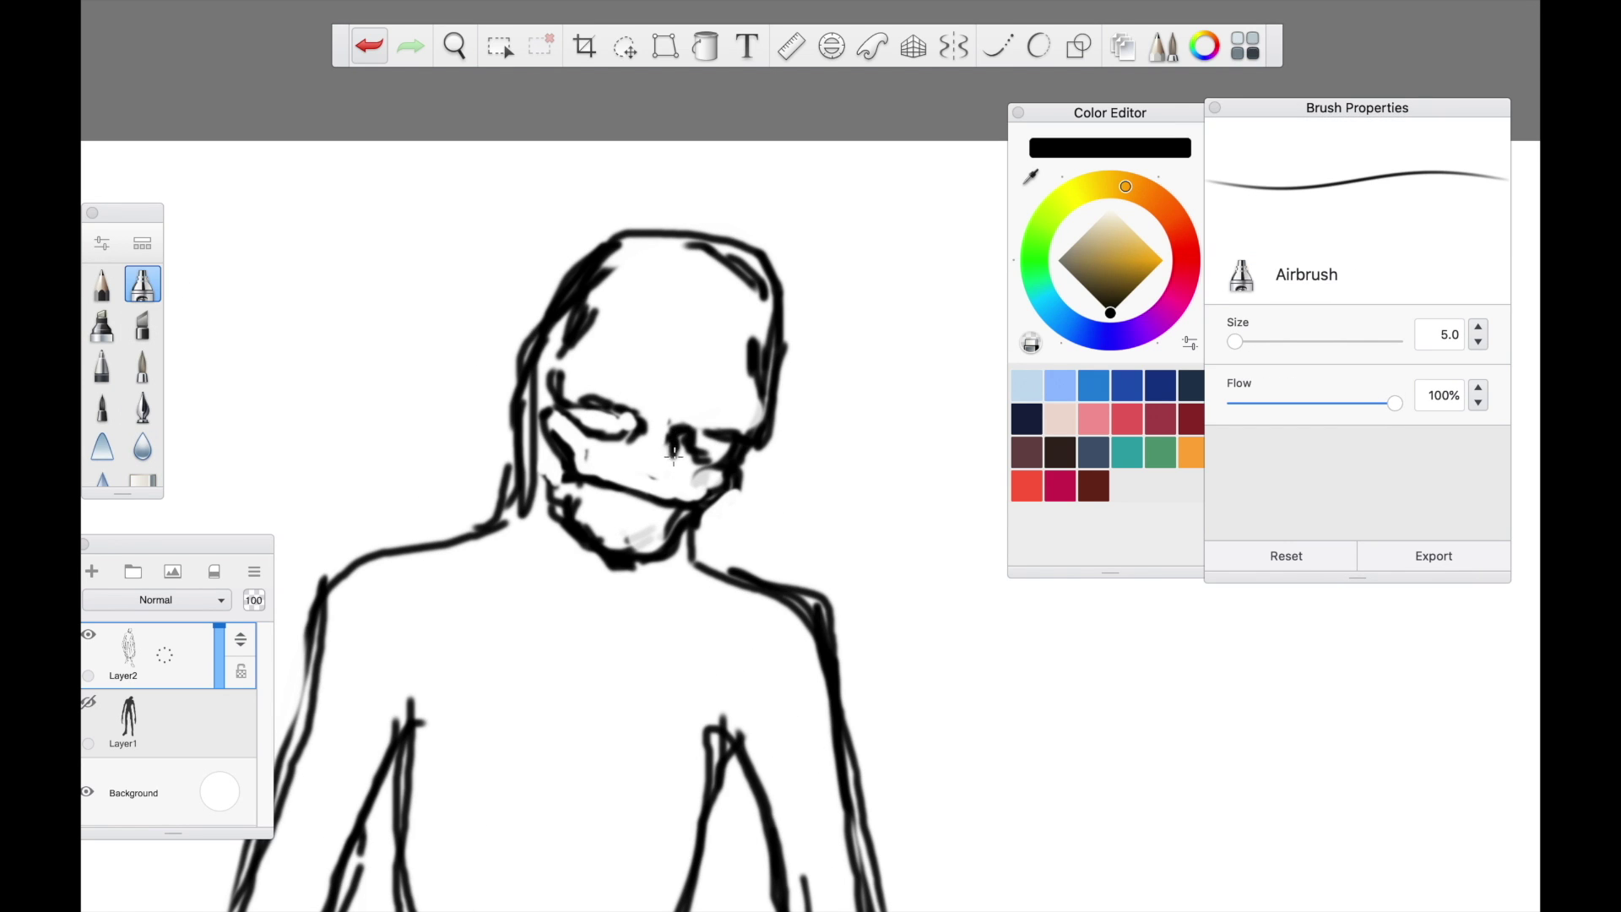
drag(685, 431, 738, 439)
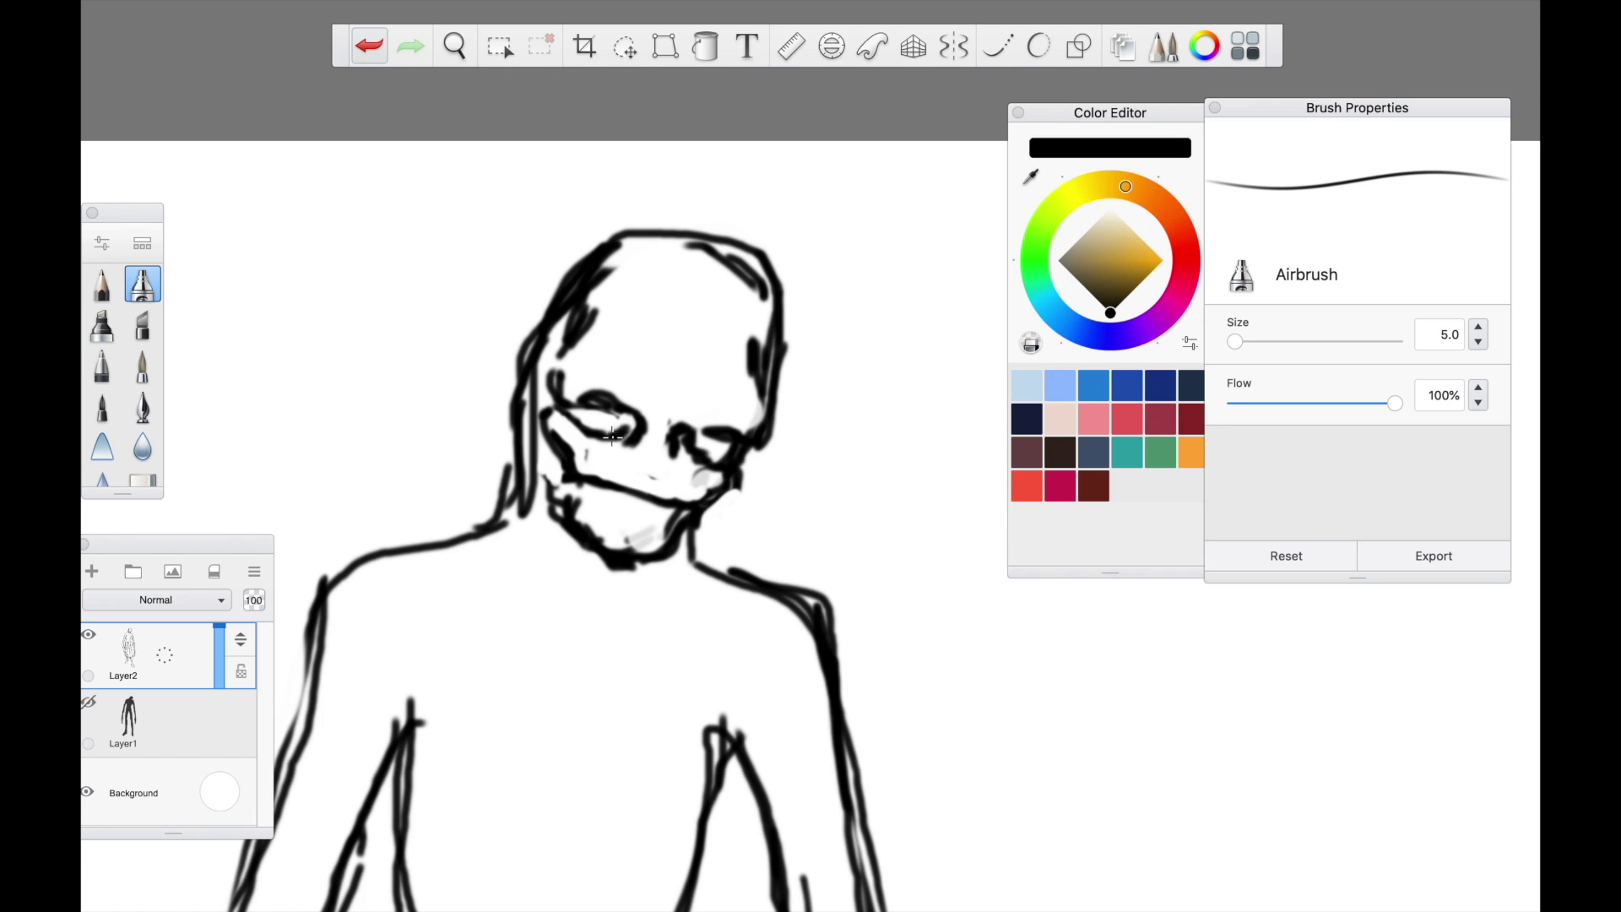
Refine the eye shapes with the eraser and draw dark lines running down below both eyes
key(e)
mouse_move(592, 393)
mouse_down()
mouse_move(631, 406)
mouse_move(600, 459)
mouse_up()
key(e)
drag(708, 470, 698, 492)
scroll(699, 472, down, 3)
scroll(583, 600, up, 3)
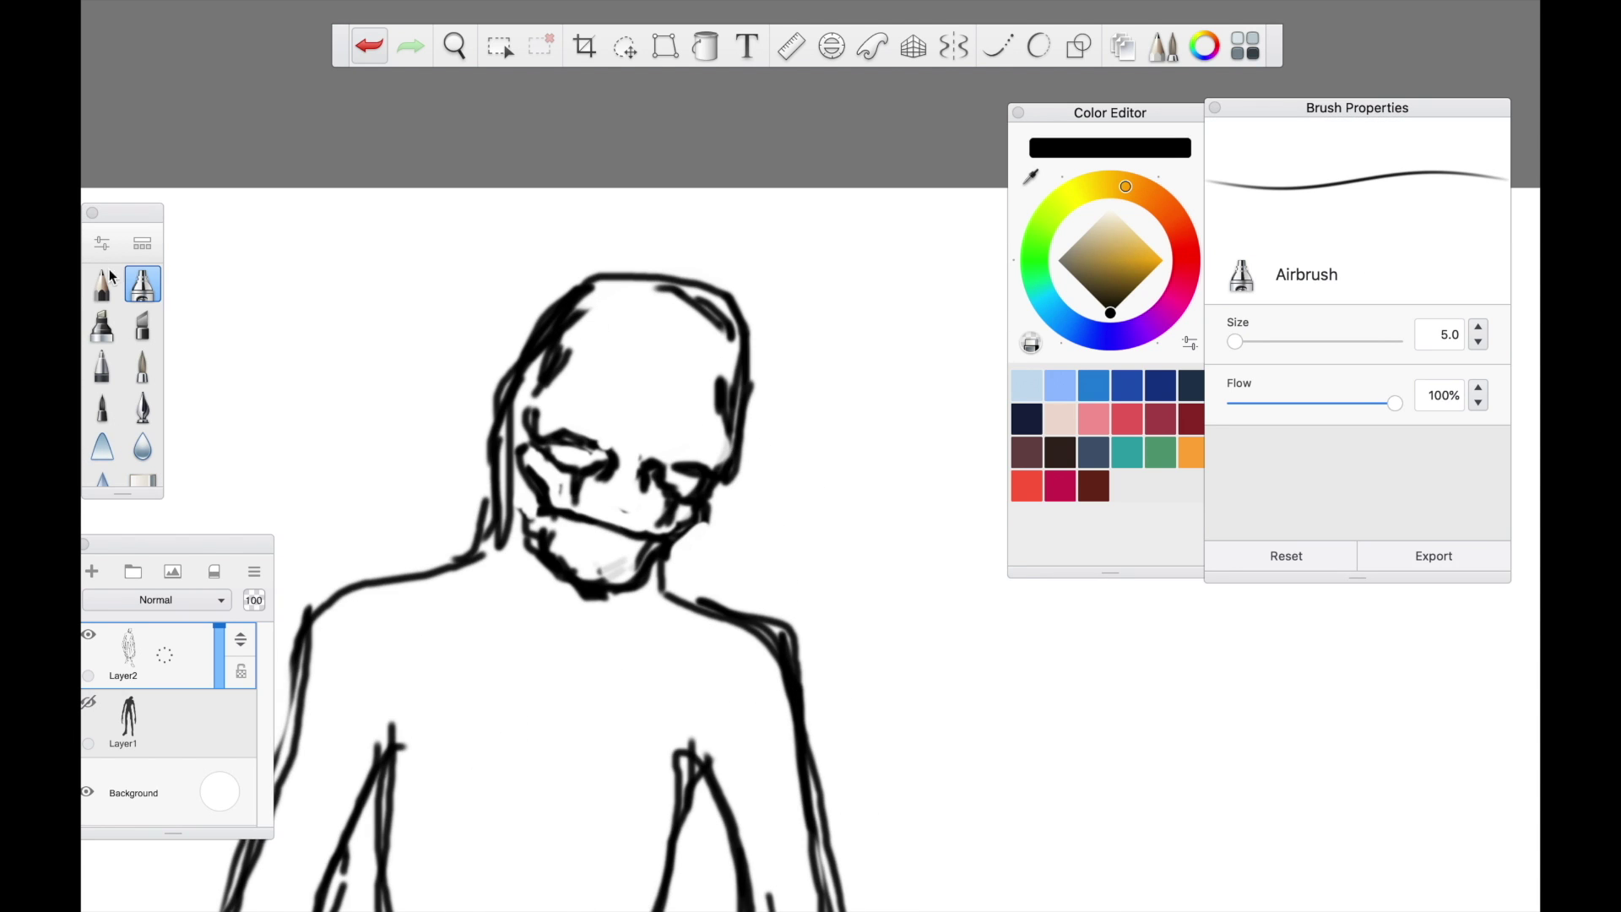
Clean up the chin and the left-hand jaw contour by alternating the Hard Eraser and the Airbrush
key(e)
click(144, 285)
mouse_move(610, 581)
mouse_down()
mouse_move(567, 562)
mouse_move(632, 566)
mouse_move(601, 575)
mouse_up()
click(142, 478)
drag(553, 573, 547, 541)
key(e)
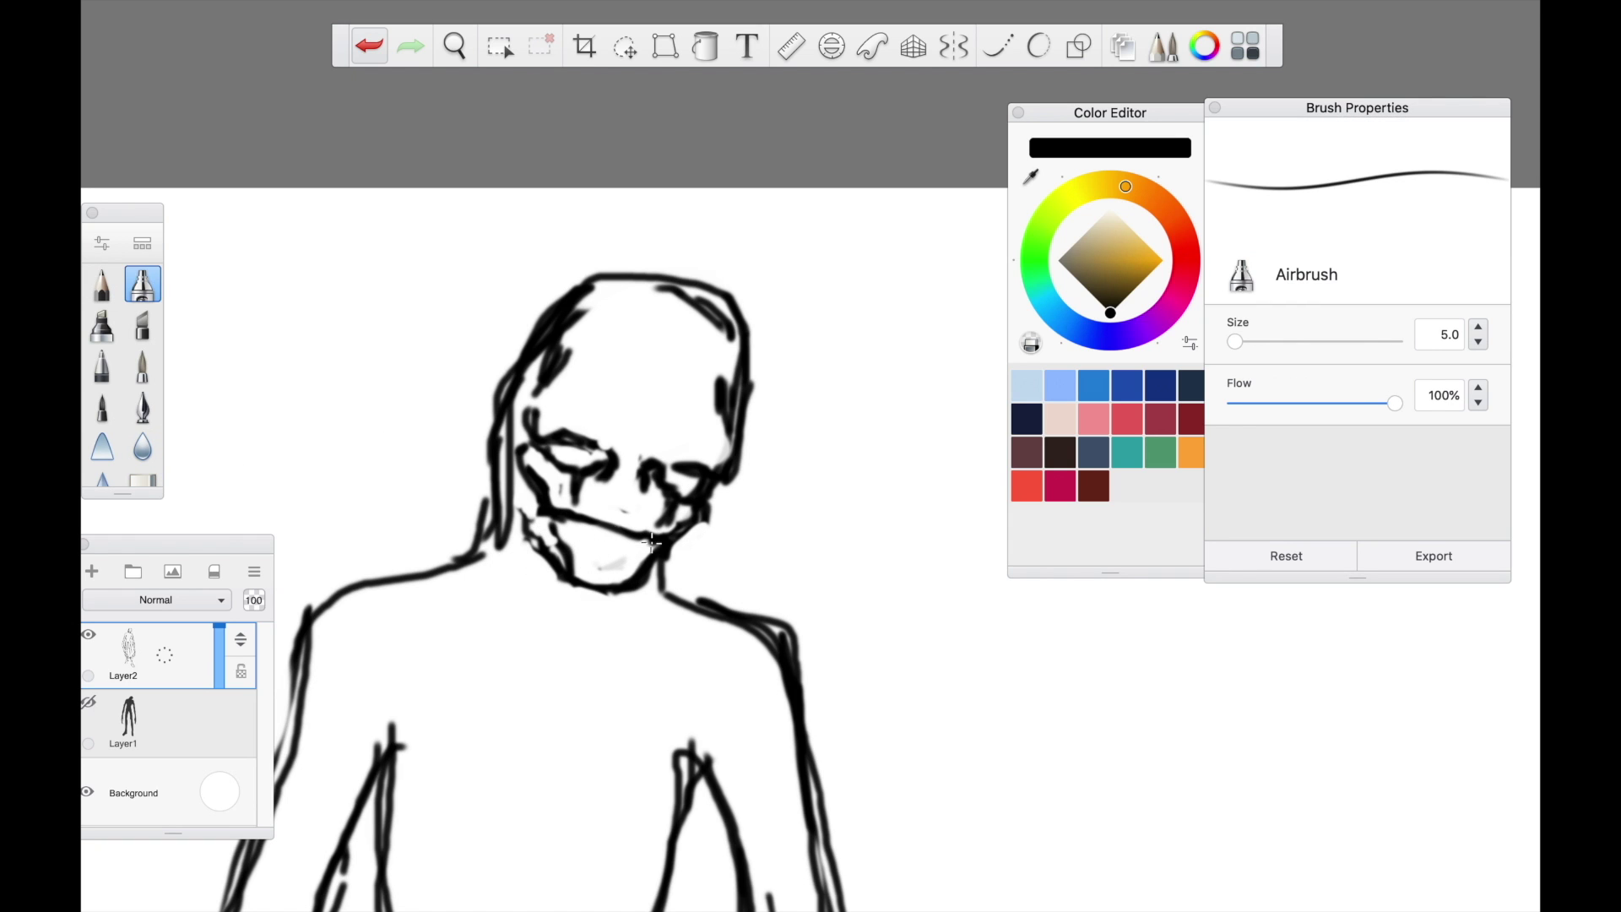
Set the Airbrush flow to 53%, stroke along the left-hand side of the head and neck, and erase stray marks around the head outline
scroll(589, 512, down, 3)
scroll(513, 398, up, 2)
click(1241, 341)
click(1319, 403)
click(1237, 341)
drag(601, 321, 623, 208)
drag(625, 207, 617, 275)
key(e)
mouse_move(780, 218)
mouse_down()
mouse_move(760, 145)
mouse_move(782, 174)
mouse_up()
drag(610, 287, 659, 141)
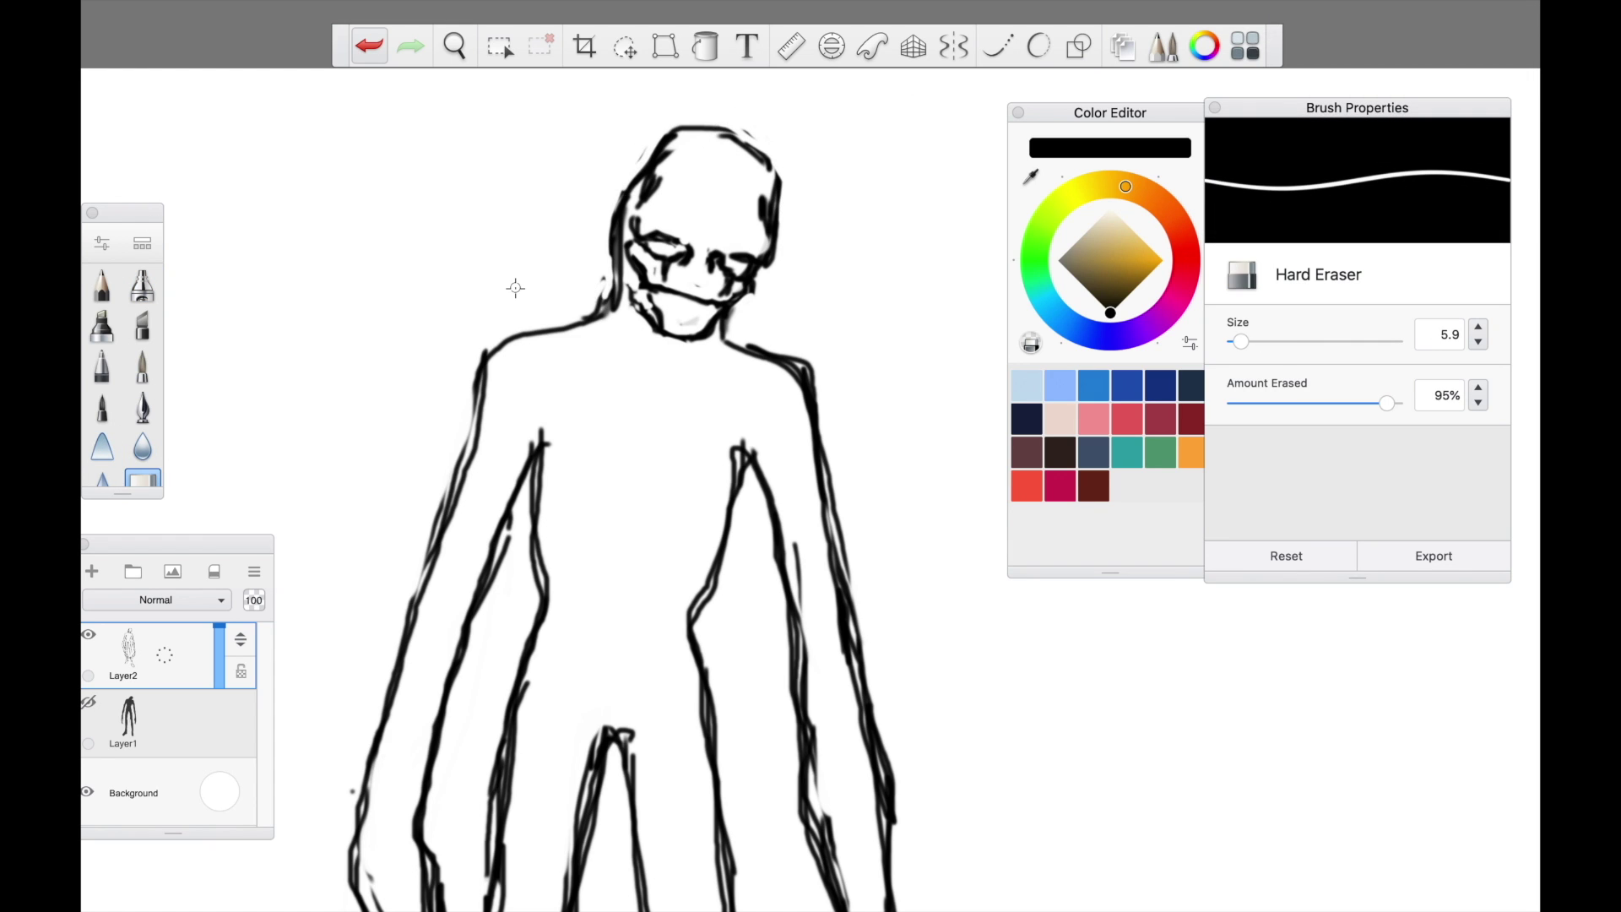
scroll(514, 286, down, 3)
scroll(597, 232, up, 4)
Add light Airbrush strokes to the left-hand shoulder and arm, the neck, and the sides and forehead of the head
key(b)
drag(593, 372, 558, 417)
drag(732, 424, 780, 461)
mouse_move(553, 420)
mouse_down()
mouse_move(429, 542)
mouse_move(395, 643)
mouse_up()
mouse_move(600, 370)
mouse_down()
mouse_move(643, 212)
mouse_move(633, 279)
mouse_up()
drag(776, 271, 779, 308)
drag(792, 233, 668, 184)
mouse_move(723, 289)
mouse_down()
mouse_move(694, 275)
mouse_move(726, 287)
mouse_up()
Enlarge the Airbrush and lay soft grey shadows on the left-hand shoulder and on both sides of the crotch
key(])
key(])
key(])
key(])
key(])
scroll(677, 399, down, 2)
drag(570, 427, 481, 557)
scroll(677, 399, down, 2)
drag(591, 705, 607, 726)
drag(674, 706, 653, 733)
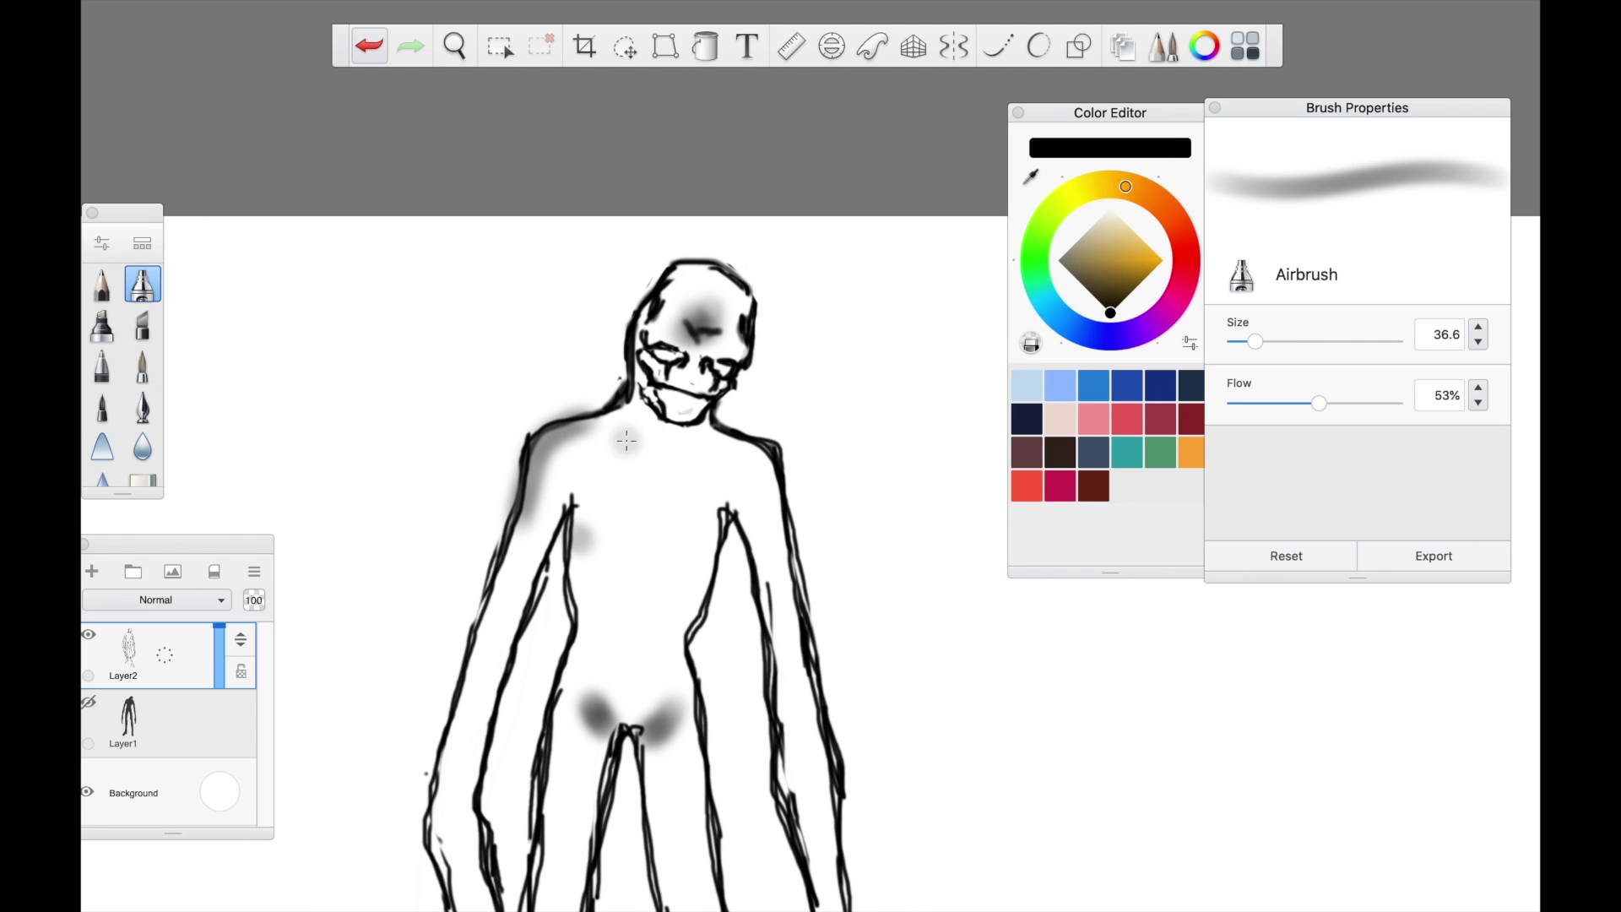
Set the Airbrush to size 8.2 and flow 64% and sketch the collarbones and the lower edges of the chest muscles
drag(627, 440, 778, 470)
scroll(656, 522, up, 3)
click(1237, 341)
click(1338, 402)
mouse_move(639, 357)
mouse_down()
mouse_move(668, 439)
mouse_move(711, 380)
mouse_up()
mouse_move(672, 432)
mouse_down()
mouse_move(652, 396)
mouse_move(558, 377)
mouse_up()
drag(691, 425, 791, 415)
mouse_move(635, 517)
mouse_down()
mouse_move(653, 472)
mouse_move(635, 485)
mouse_up()
mouse_move(531, 441)
mouse_down()
mouse_move(576, 447)
mouse_move(561, 449)
mouse_up()
mouse_move(685, 487)
mouse_down()
mouse_move(714, 494)
mouse_move(777, 467)
mouse_up()
drag(777, 467, 806, 452)
Add strokes at the breastbone, armpits and both shoulders, plus short accents on the forehead and jaw
mouse_move(744, 390)
mouse_down()
mouse_move(801, 374)
mouse_move(698, 450)
mouse_move(713, 407)
mouse_up()
drag(709, 390, 733, 392)
drag(651, 354, 700, 395)
drag(587, 405, 577, 426)
drag(604, 417, 572, 422)
drag(806, 425, 820, 443)
drag(548, 433, 505, 469)
drag(846, 447, 894, 486)
drag(527, 397, 564, 356)
drag(844, 376, 878, 420)
mouse_move(806, 172)
mouse_down()
mouse_move(738, 148)
mouse_move(819, 154)
mouse_up()
mouse_move(705, 257)
mouse_down()
mouse_move(772, 272)
mouse_move(678, 246)
mouse_move(705, 289)
mouse_move(727, 270)
mouse_up()
Sketch curved muscle-fibre lines fanning from the breastbone across both sides of the chest and below the collarbones
scroll(801, 141, down, 3)
scroll(800, 141, up, 3)
drag(684, 318, 851, 301)
drag(685, 321, 623, 272)
mouse_move(728, 285)
mouse_down()
mouse_move(679, 282)
mouse_move(617, 241)
mouse_up()
drag(725, 269, 650, 236)
mouse_move(747, 289)
mouse_down()
mouse_move(857, 278)
mouse_move(847, 249)
mouse_up()
drag(725, 248, 685, 221)
drag(694, 232, 634, 202)
drag(828, 229, 875, 260)
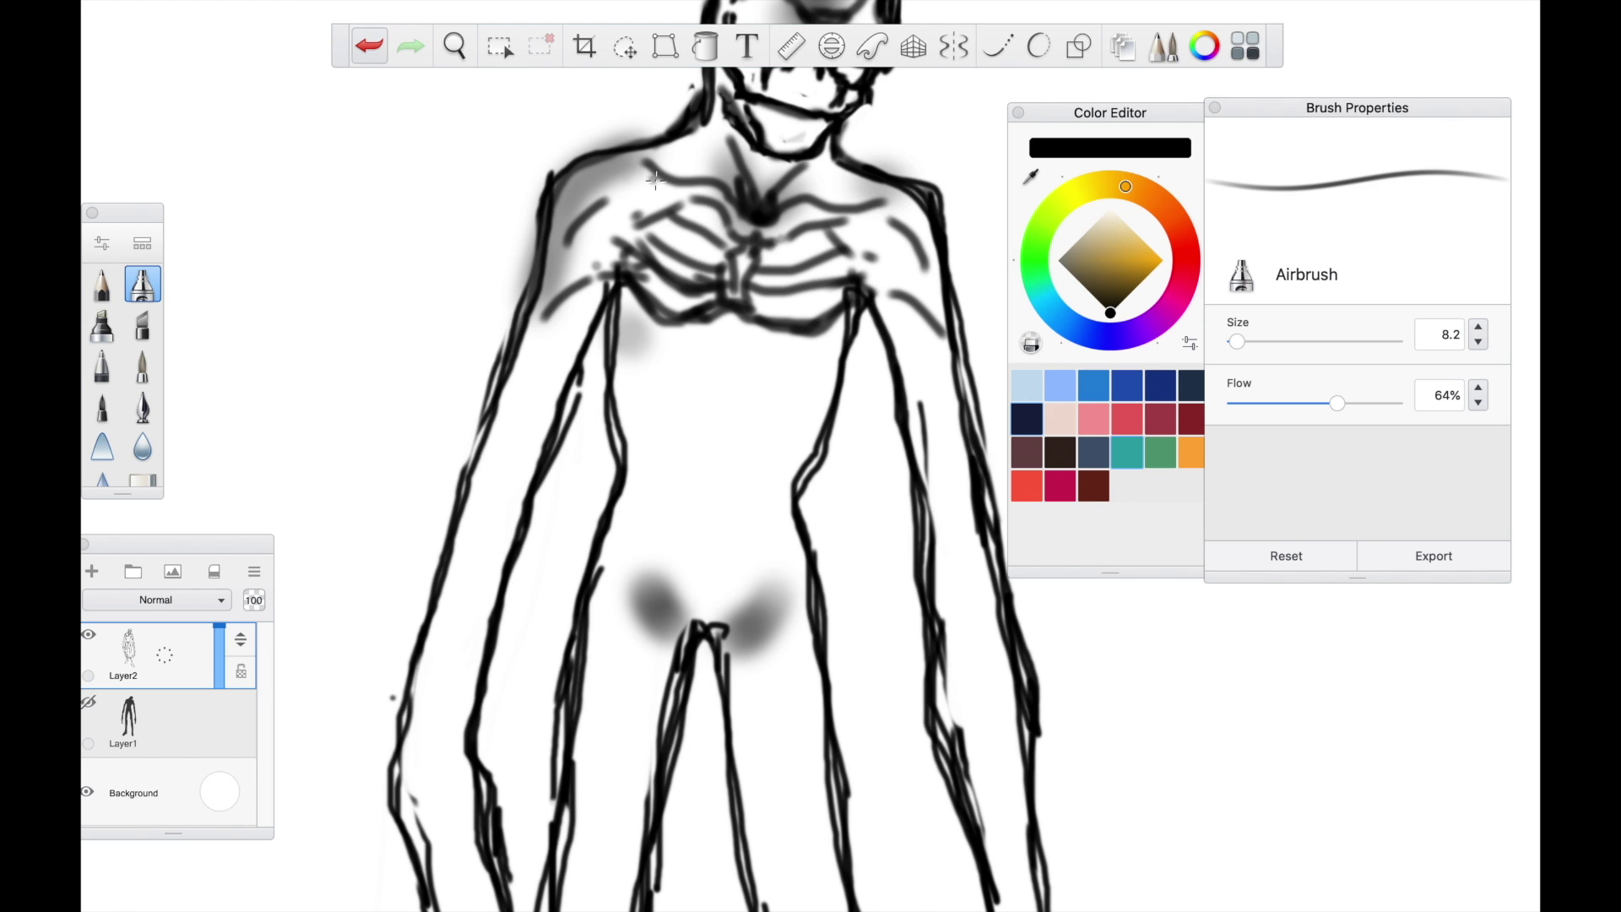
drag(663, 175, 623, 214)
drag(856, 205, 872, 226)
scroll(871, 236, down, 3)
drag(730, 306, 679, 281)
drag(762, 337, 780, 337)
Lighten the muscle lines on both sides of the chest with a white Airbrush at size 27.2
click(1110, 213)
drag(1236, 341, 1248, 341)
drag(704, 313, 659, 270)
drag(751, 300, 806, 268)
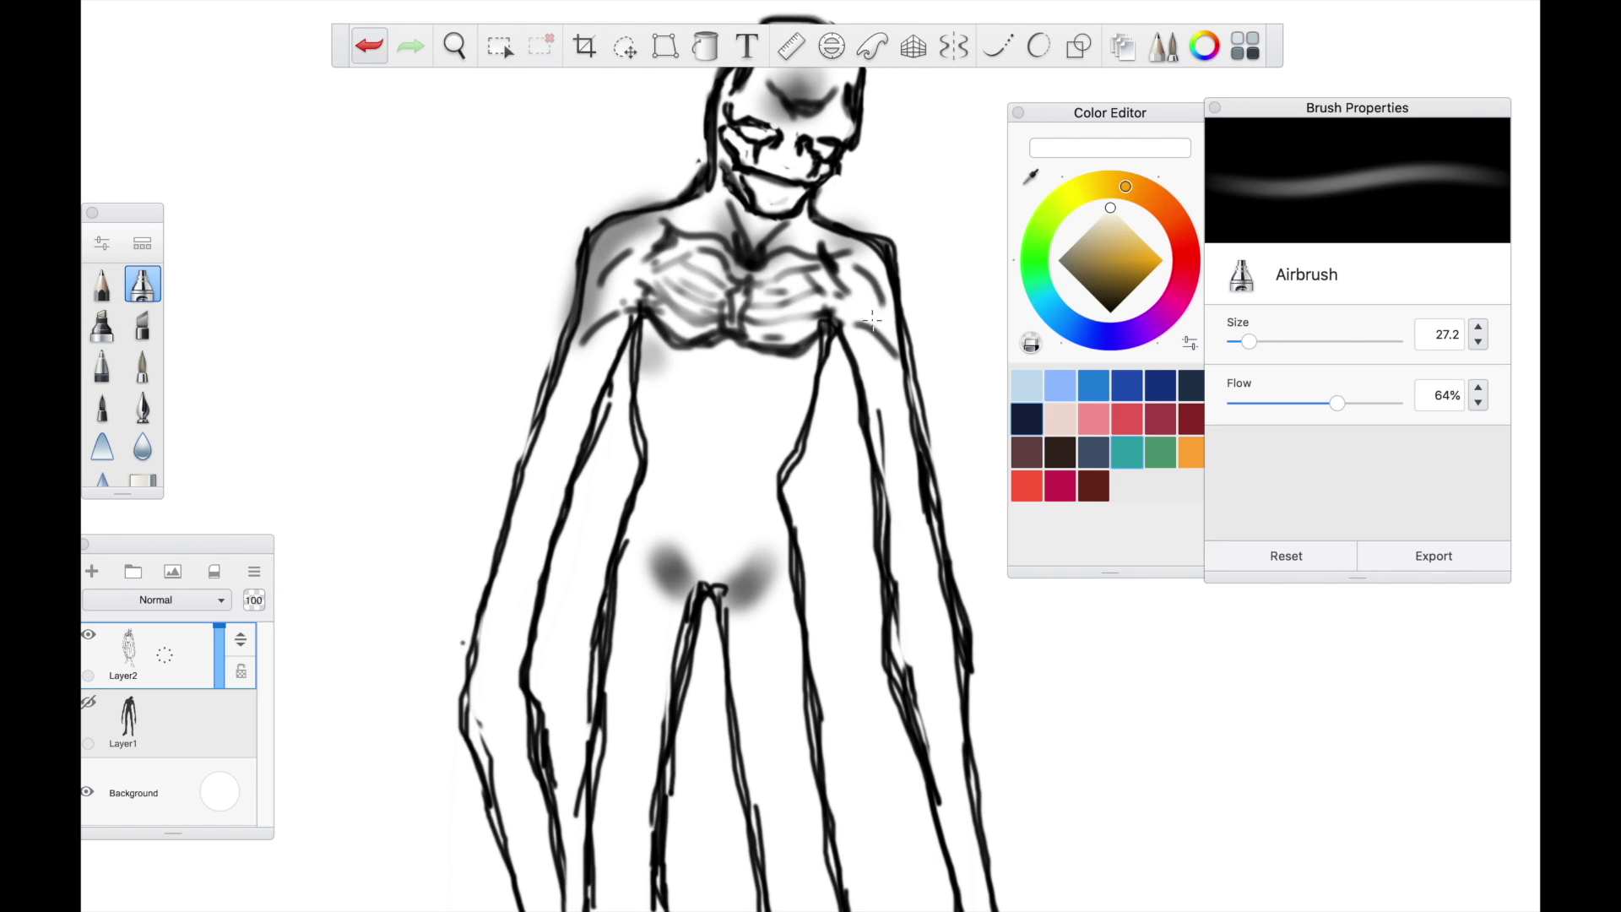
Return the Airbrush to black at size 6.6 and darken the lines along the breastbone
click(1110, 310)
drag(1249, 341, 1236, 341)
scroll(745, 220, up, 2)
mouse_move(762, 372)
mouse_down()
mouse_move(735, 295)
mouse_move(781, 295)
mouse_up()
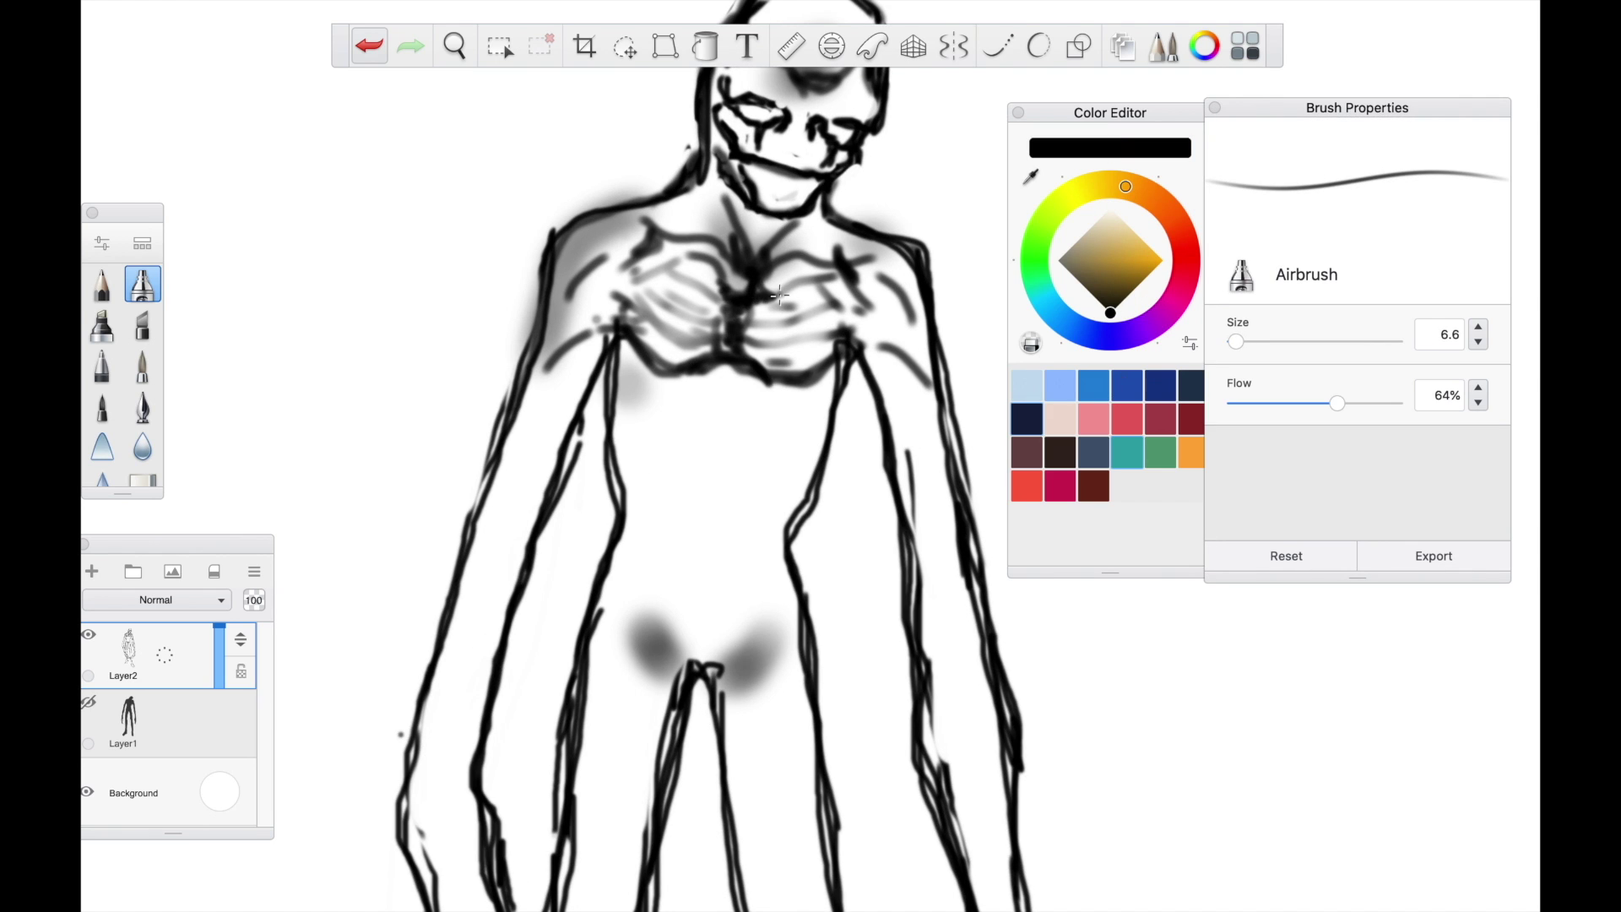
Draw the arched lower edge of the rib cage from below the breastbone to both sides of the waist
mouse_move(730, 405)
mouse_down()
mouse_move(684, 423)
mouse_move(625, 531)
mouse_up()
mouse_move(726, 413)
mouse_down()
mouse_move(783, 540)
mouse_move(806, 506)
mouse_up()
drag(609, 465, 666, 498)
drag(603, 393, 631, 494)
drag(693, 435, 668, 466)
mouse_move(756, 479)
mouse_down()
mouse_move(743, 447)
mouse_move(775, 520)
mouse_up()
drag(734, 429, 627, 523)
Reinforce the sides of the rib cage, darken the area just below the breastbone and touch up the upper chest lines
scroll(777, 443, down, 2)
drag(651, 393, 667, 481)
drag(792, 500, 826, 389)
drag(735, 422, 745, 396)
drag(726, 391, 749, 393)
drag(691, 287, 724, 265)
drag(804, 288, 817, 301)
drag(607, 390, 653, 368)
Sketch tendon lines along both arms and short creases around both elbows
mouse_move(606, 513)
mouse_down()
mouse_move(633, 441)
mouse_move(556, 592)
mouse_up()
mouse_move(529, 630)
mouse_down()
mouse_move(519, 680)
mouse_move(552, 678)
mouse_up()
scroll(754, 350, down, 1)
drag(777, 460, 792, 555)
mouse_move(455, 638)
mouse_down()
mouse_move(466, 652)
mouse_move(447, 644)
mouse_up()
drag(464, 623, 482, 644)
mouse_move(803, 591)
mouse_down()
mouse_move(833, 594)
mouse_move(834, 648)
mouse_up()
Trim excess lines around the left-hand armpit, the lower chest and the rib cage arch with the Hard Eraser
scroll(634, 350, up, 3)
click(143, 480)
drag(594, 441, 638, 383)
drag(676, 412, 691, 487)
drag(538, 329, 544, 441)
drag(676, 407, 690, 475)
scroll(761, 384, down, 2)
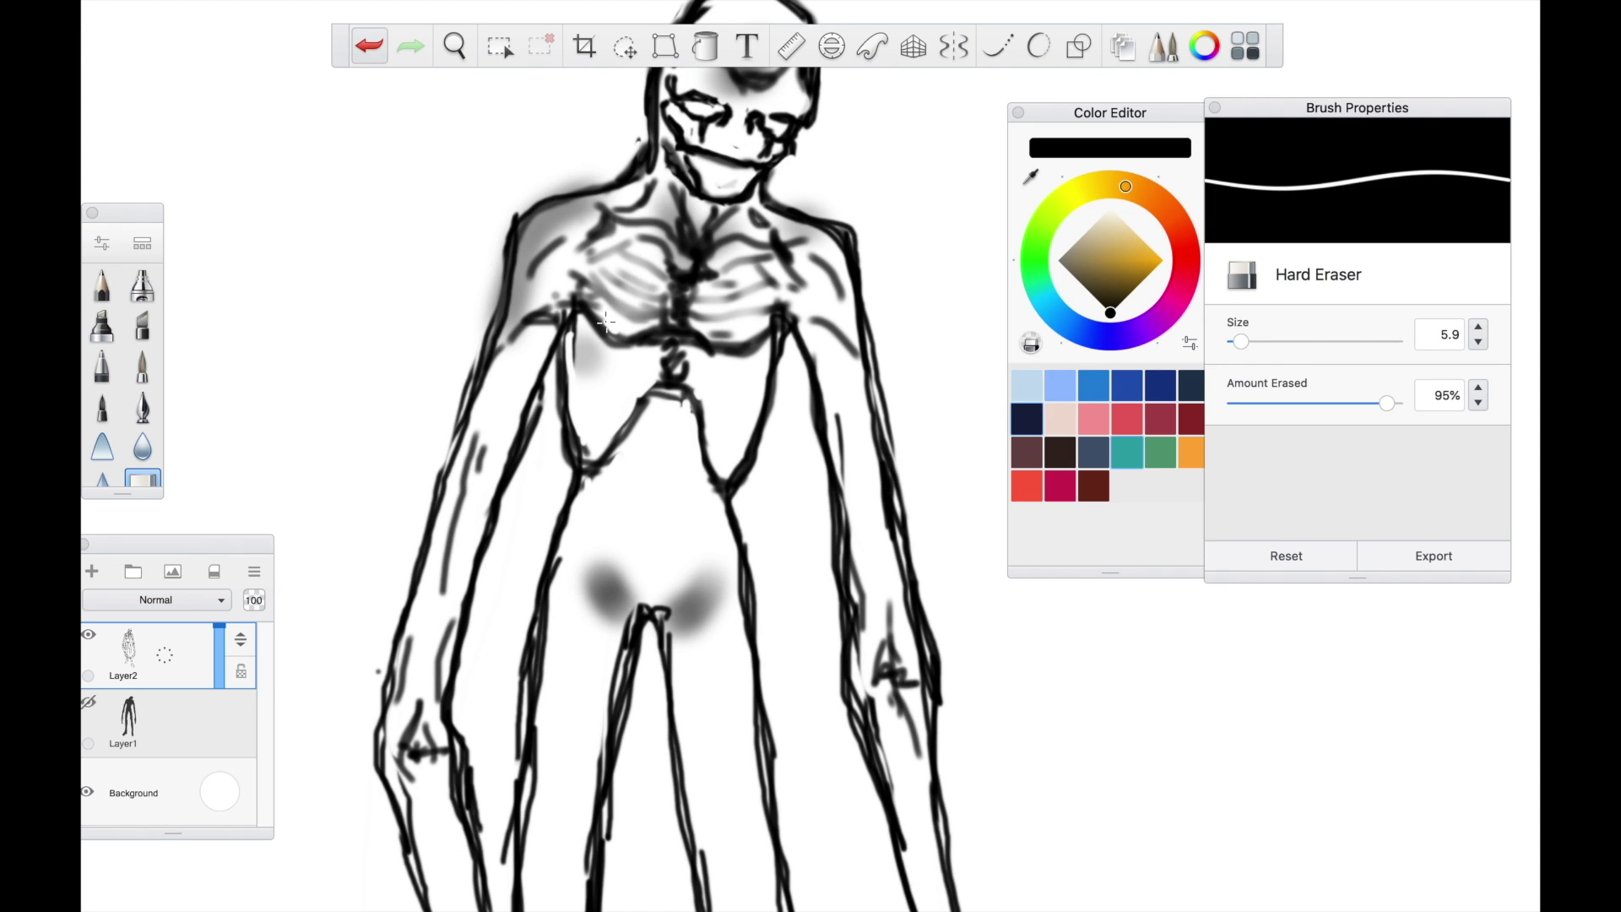
drag(689, 325, 714, 325)
Draw curved ribs across the left-hand half of the rib cage with the Airbrush
click(143, 284)
drag(582, 346, 654, 372)
mouse_move(570, 373)
mouse_down()
mouse_move(651, 393)
mouse_move(626, 412)
mouse_up()
drag(574, 412, 617, 438)
drag(570, 363, 604, 382)
Draw matching ribs on the right-hand half of the rib cage and reinforce the left-hand ribs and outer edge
mouse_move(584, 333)
mouse_down()
mouse_move(615, 353)
mouse_move(764, 359)
mouse_up()
drag(688, 401, 766, 393)
drag(705, 444, 768, 422)
drag(710, 473, 764, 448)
mouse_move(752, 372)
mouse_down()
mouse_move(769, 350)
mouse_move(764, 365)
mouse_up()
mouse_move(688, 427)
mouse_down()
mouse_move(731, 415)
mouse_move(705, 437)
mouse_up()
drag(642, 329, 574, 371)
drag(563, 422, 570, 385)
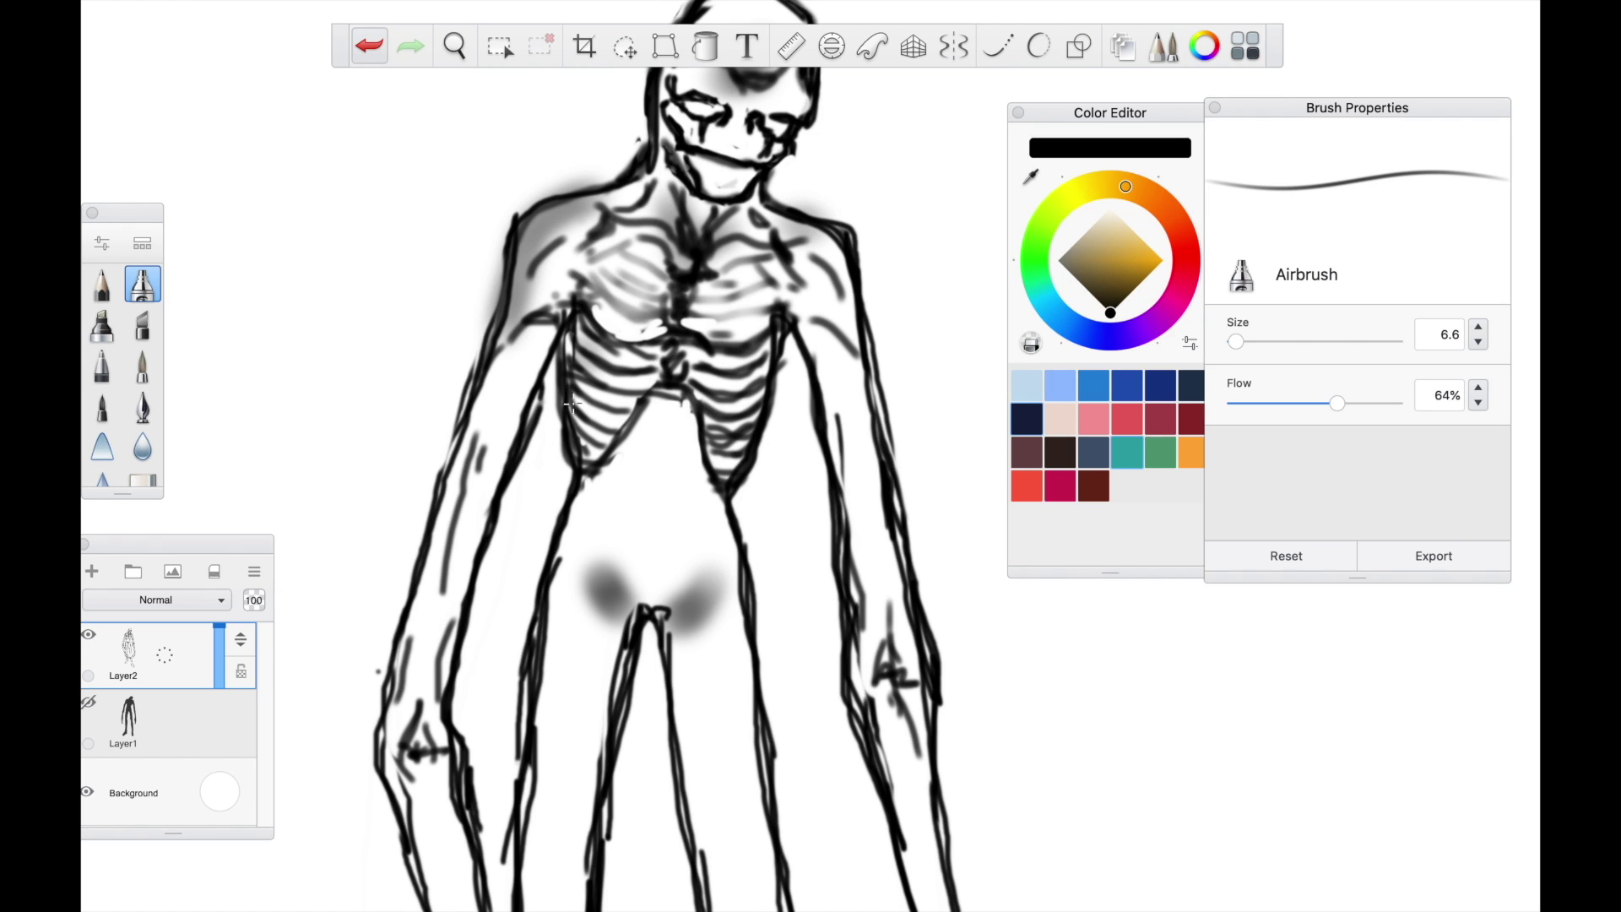
Reinforce the right-hand rib edge and darken the undersides of the chest muscles and both armpits
drag(693, 401, 719, 473)
drag(592, 272, 661, 301)
key(super+z)
mouse_move(700, 285)
mouse_down()
mouse_move(705, 301)
mouse_move(771, 285)
mouse_move(768, 314)
mouse_up()
mouse_move(583, 292)
mouse_down()
mouse_move(671, 325)
mouse_move(667, 338)
mouse_up()
drag(591, 314, 639, 335)
mouse_move(551, 289)
mouse_down()
mouse_move(591, 309)
mouse_move(591, 295)
mouse_up()
drag(789, 315, 823, 290)
Draw V-shaped creases running from both hips down to the crotch
scroll(871, 306, down, 2)
drag(709, 346, 699, 416)
mouse_move(694, 343)
mouse_down()
mouse_move(691, 418)
mouse_move(706, 342)
mouse_up()
mouse_move(695, 522)
mouse_down()
mouse_move(736, 495)
mouse_move(640, 495)
mouse_up()
drag(640, 449, 601, 443)
drag(764, 432, 722, 447)
mouse_move(609, 435)
mouse_down()
mouse_move(591, 496)
mouse_move(677, 526)
mouse_up()
drag(753, 447, 711, 514)
Draw the abdomen's centre line and navel, and add strokes beneath the rib cage arch
drag(704, 418, 689, 506)
drag(708, 355, 694, 434)
drag(612, 430, 667, 489)
mouse_move(753, 452)
mouse_down()
mouse_move(718, 517)
mouse_move(685, 426)
mouse_up()
drag(709, 405, 716, 429)
mouse_move(699, 380)
mouse_down()
mouse_move(692, 336)
mouse_move(708, 354)
mouse_up()
Enlarge the Airbrush to size 19.2 and shade the neck, collarbones, shoulders, chest and rib cage
key(bracketright)
scroll(693, 338, up, 1)
mouse_move(696, 173)
mouse_down()
mouse_move(675, 167)
mouse_move(697, 152)
mouse_up()
drag(793, 190, 755, 182)
drag(789, 278, 730, 295)
drag(633, 277, 705, 300)
drag(700, 218, 658, 198)
mouse_move(756, 221)
mouse_down()
mouse_move(802, 216)
mouse_move(853, 308)
mouse_up()
mouse_move(591, 253)
mouse_down()
mouse_move(576, 317)
mouse_move(612, 314)
mouse_up()
drag(649, 387, 680, 364)
drag(751, 380, 760, 401)
drag(792, 295, 786, 337)
scroll(700, 338, up, 3)
drag(680, 257, 738, 224)
mouse_move(744, 254)
mouse_down()
mouse_move(812, 257)
mouse_move(792, 257)
mouse_up()
scroll(819, 203, up, 1)
scroll(805, 234, down, 4)
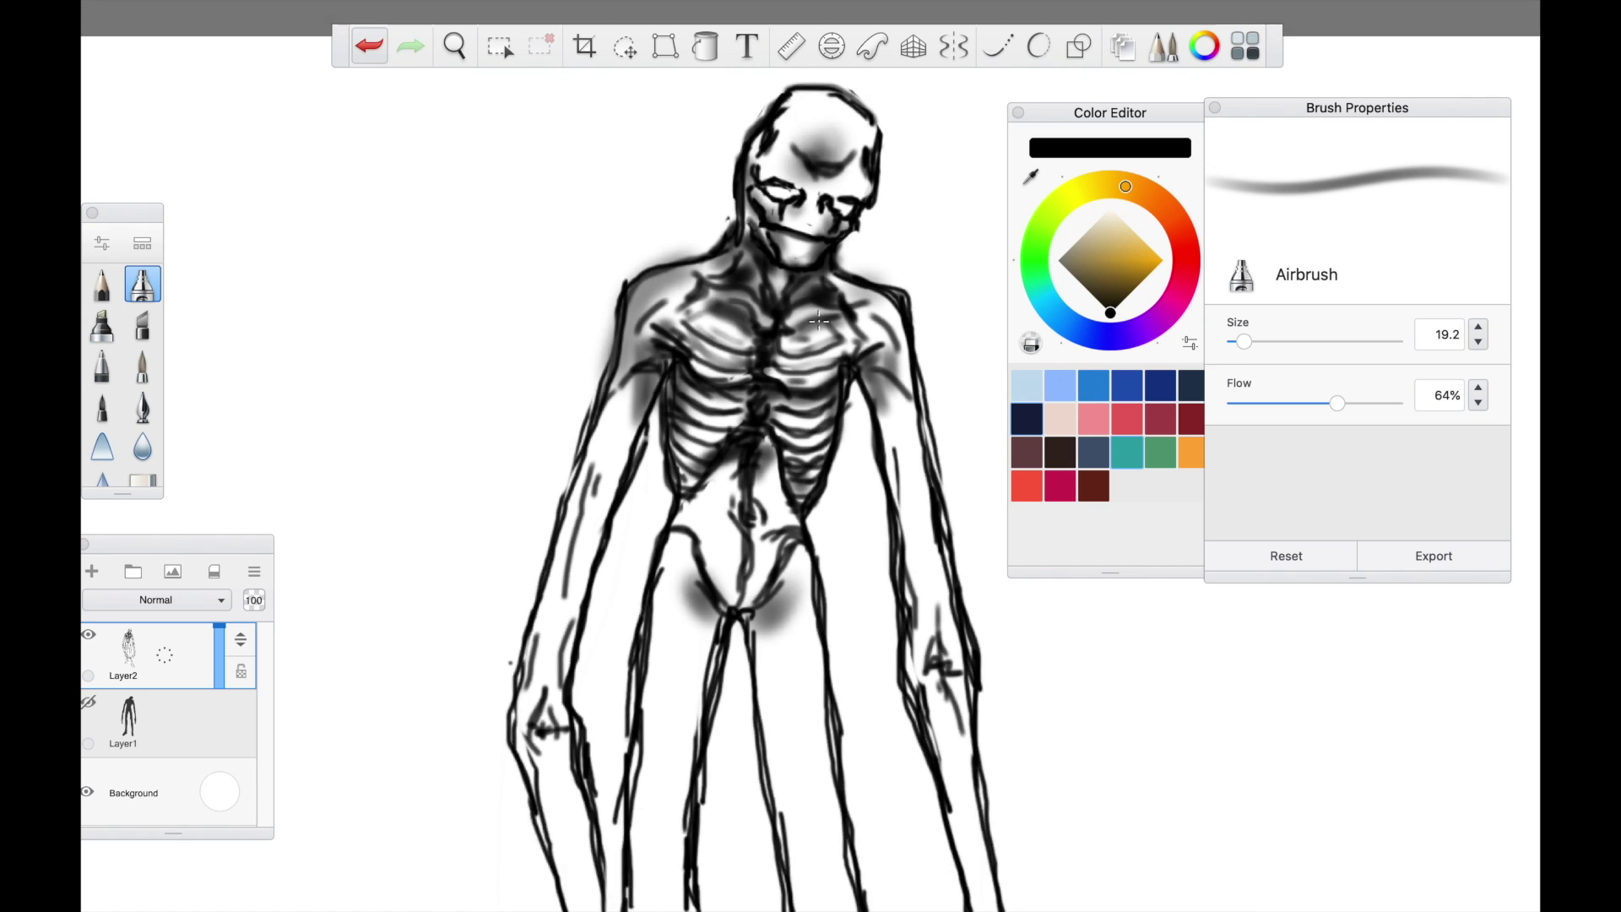
click(1110, 211)
click(1108, 316)
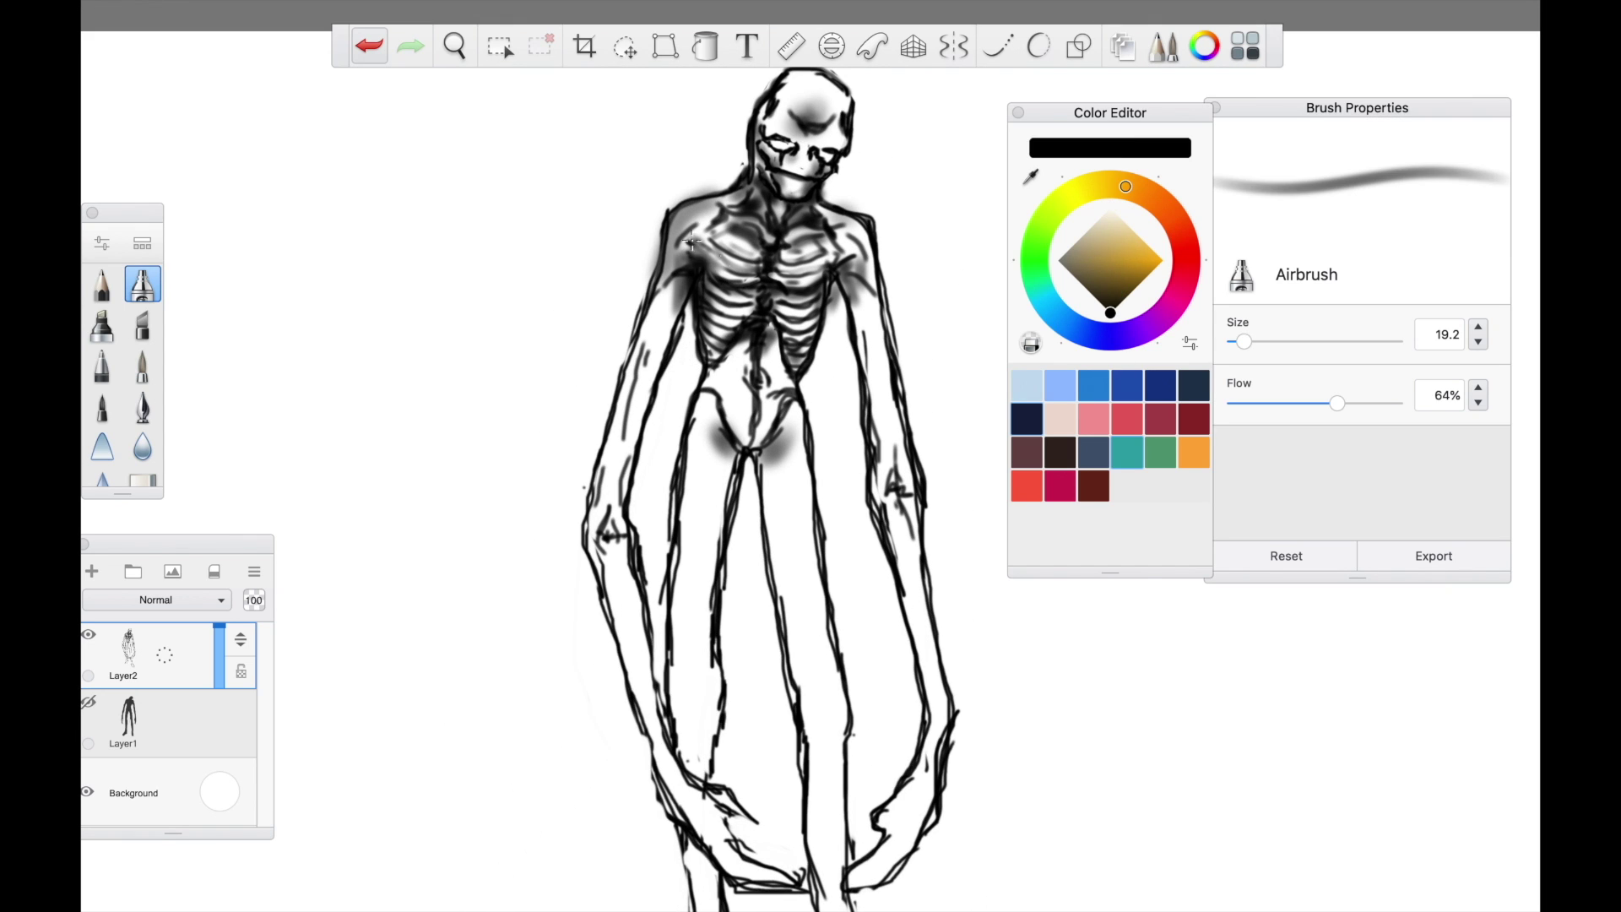
click(761, 302)
key(x)
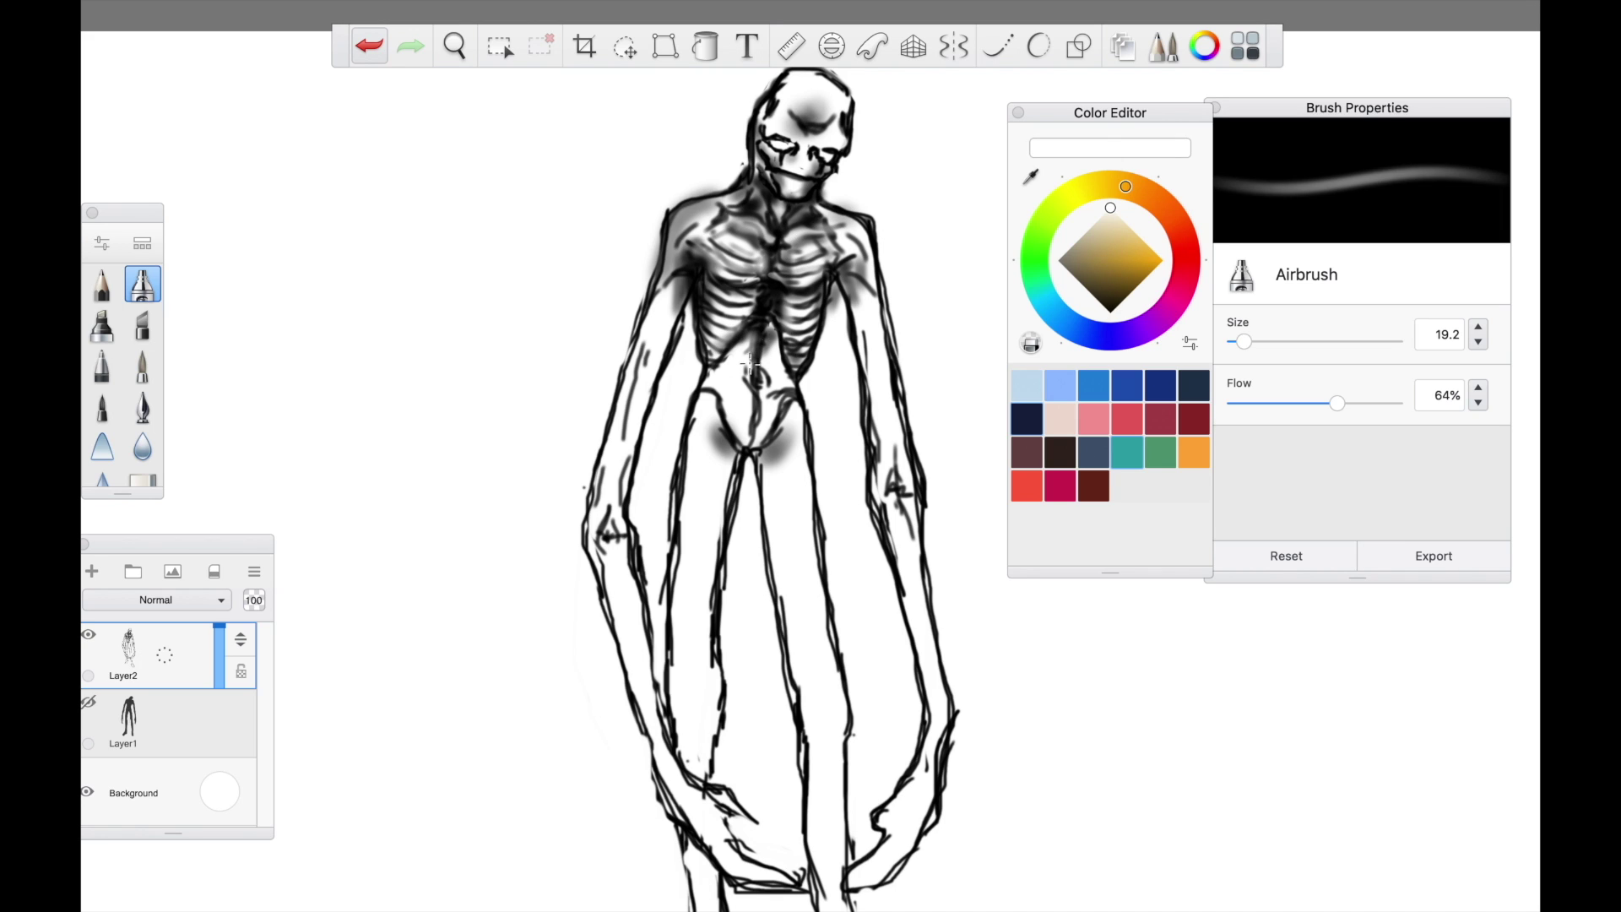
click(1111, 313)
Shade the shoulders, both upper arms, abdomen and hips in black, enlarging the Airbrush to size 35.1
drag(730, 202, 667, 270)
drag(683, 287, 601, 498)
drag(633, 337, 591, 510)
drag(1244, 341, 1254, 342)
drag(671, 287, 591, 515)
drag(684, 309, 608, 544)
mouse_move(911, 489)
mouse_down()
mouse_move(916, 506)
mouse_move(844, 245)
mouse_up()
mouse_move(743, 329)
mouse_down()
mouse_move(790, 382)
mouse_move(710, 390)
mouse_move(733, 434)
mouse_move(803, 435)
mouse_move(731, 438)
mouse_move(732, 350)
mouse_move(852, 226)
mouse_move(817, 119)
mouse_up()
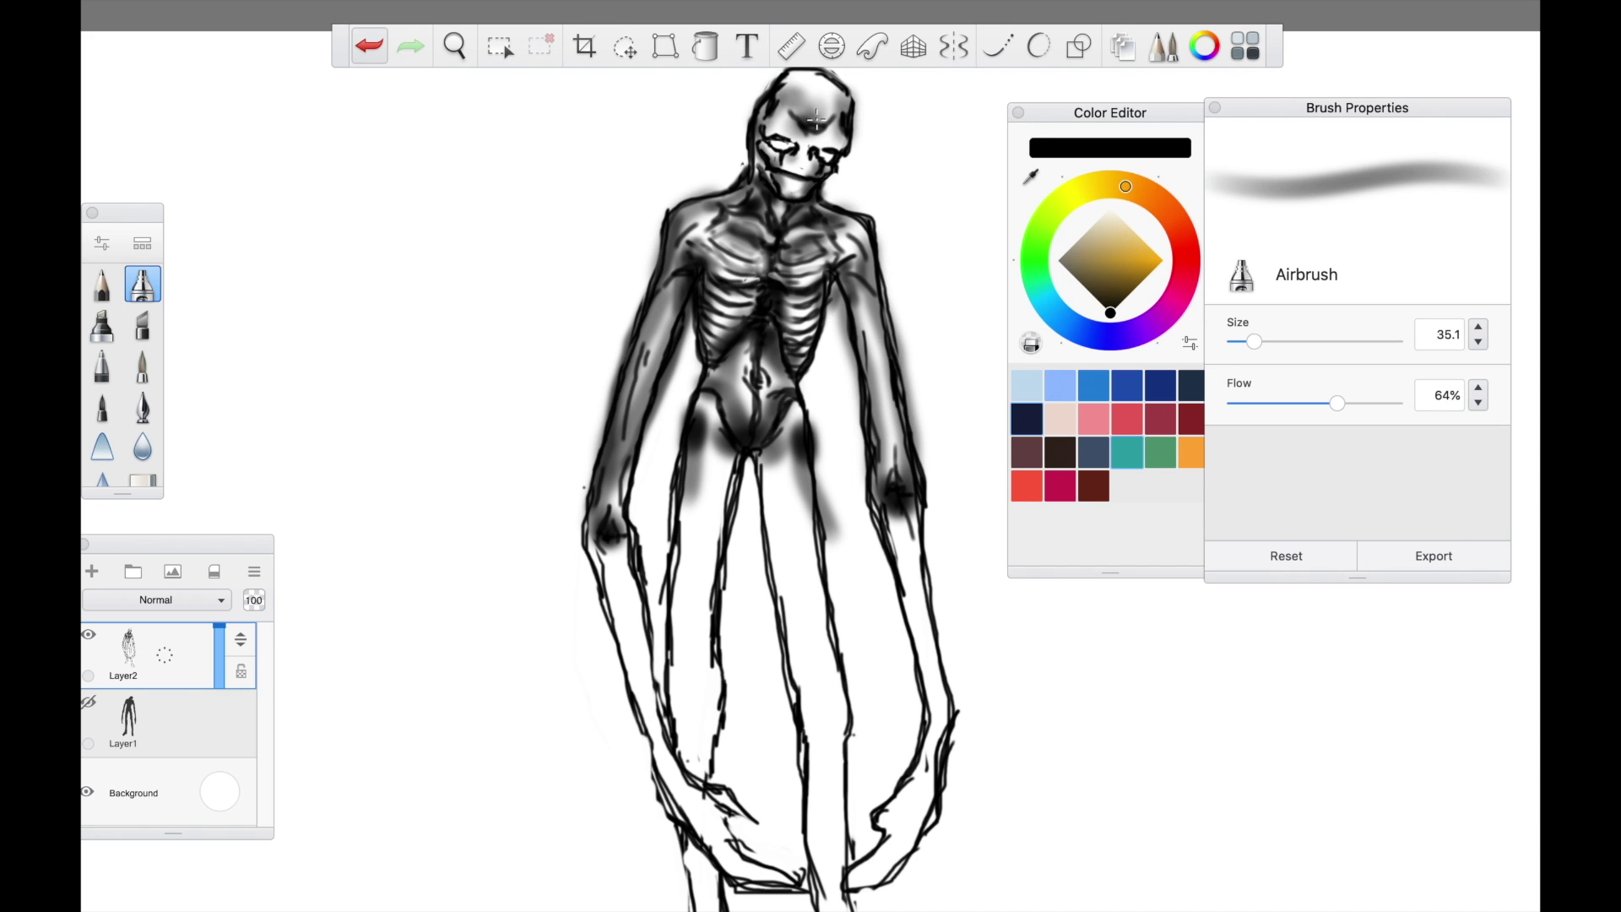
Reduce the Airbrush to size 5.0 and draw muscle lines on both thighs and creases on both knees
scroll(816, 118, down, 4)
drag(1254, 341, 1234, 341)
scroll(793, 482, up, 3)
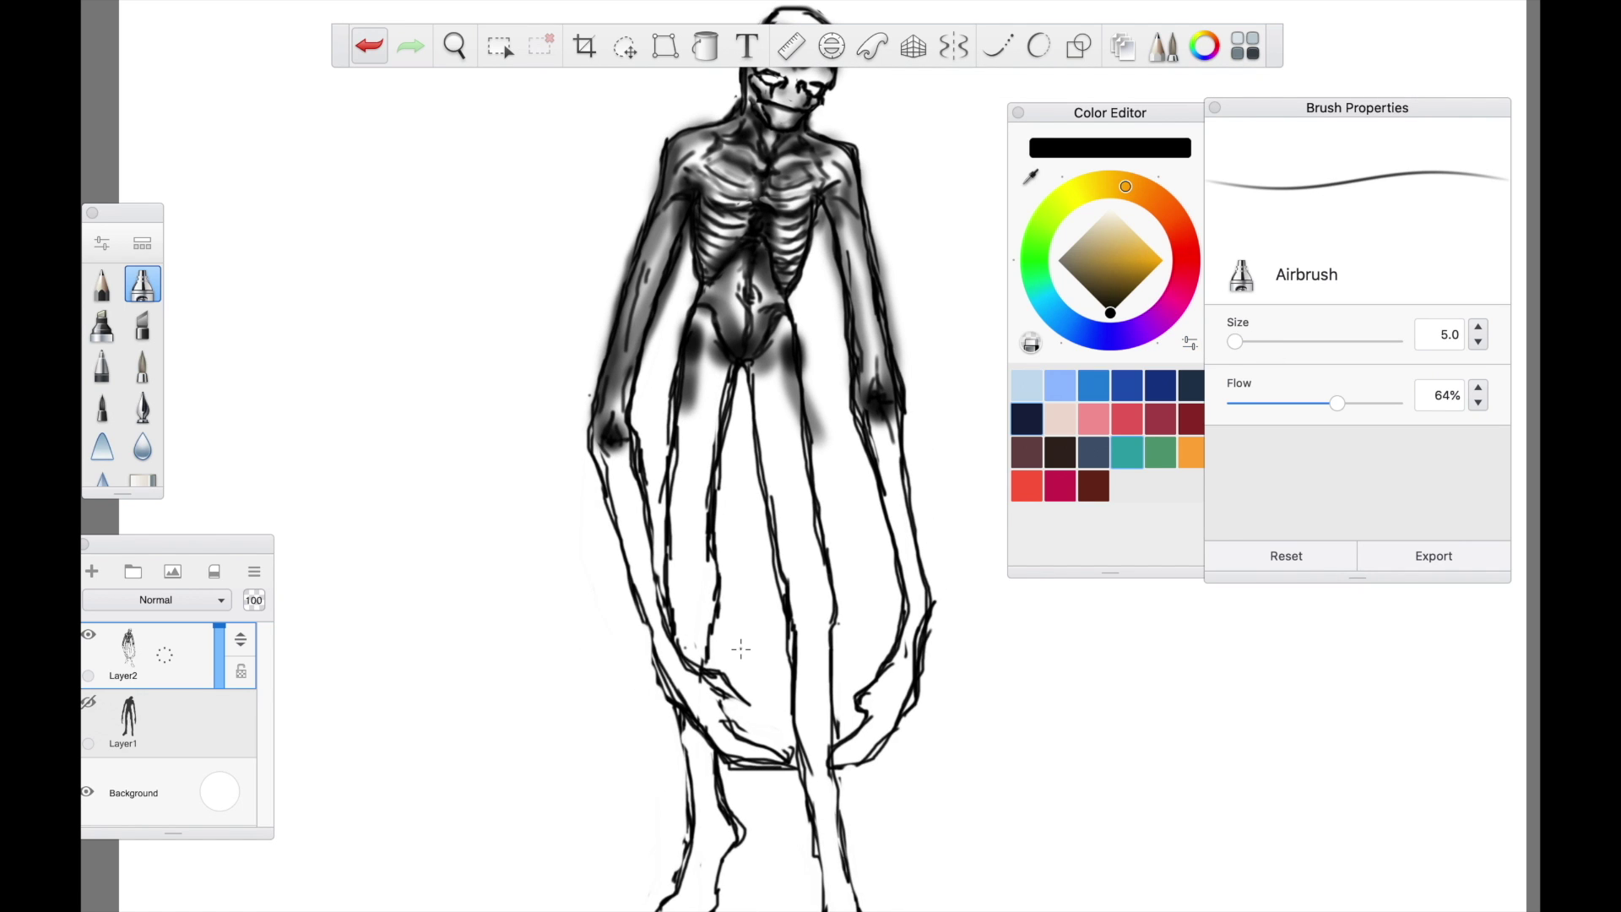
scroll(726, 340, up, 2)
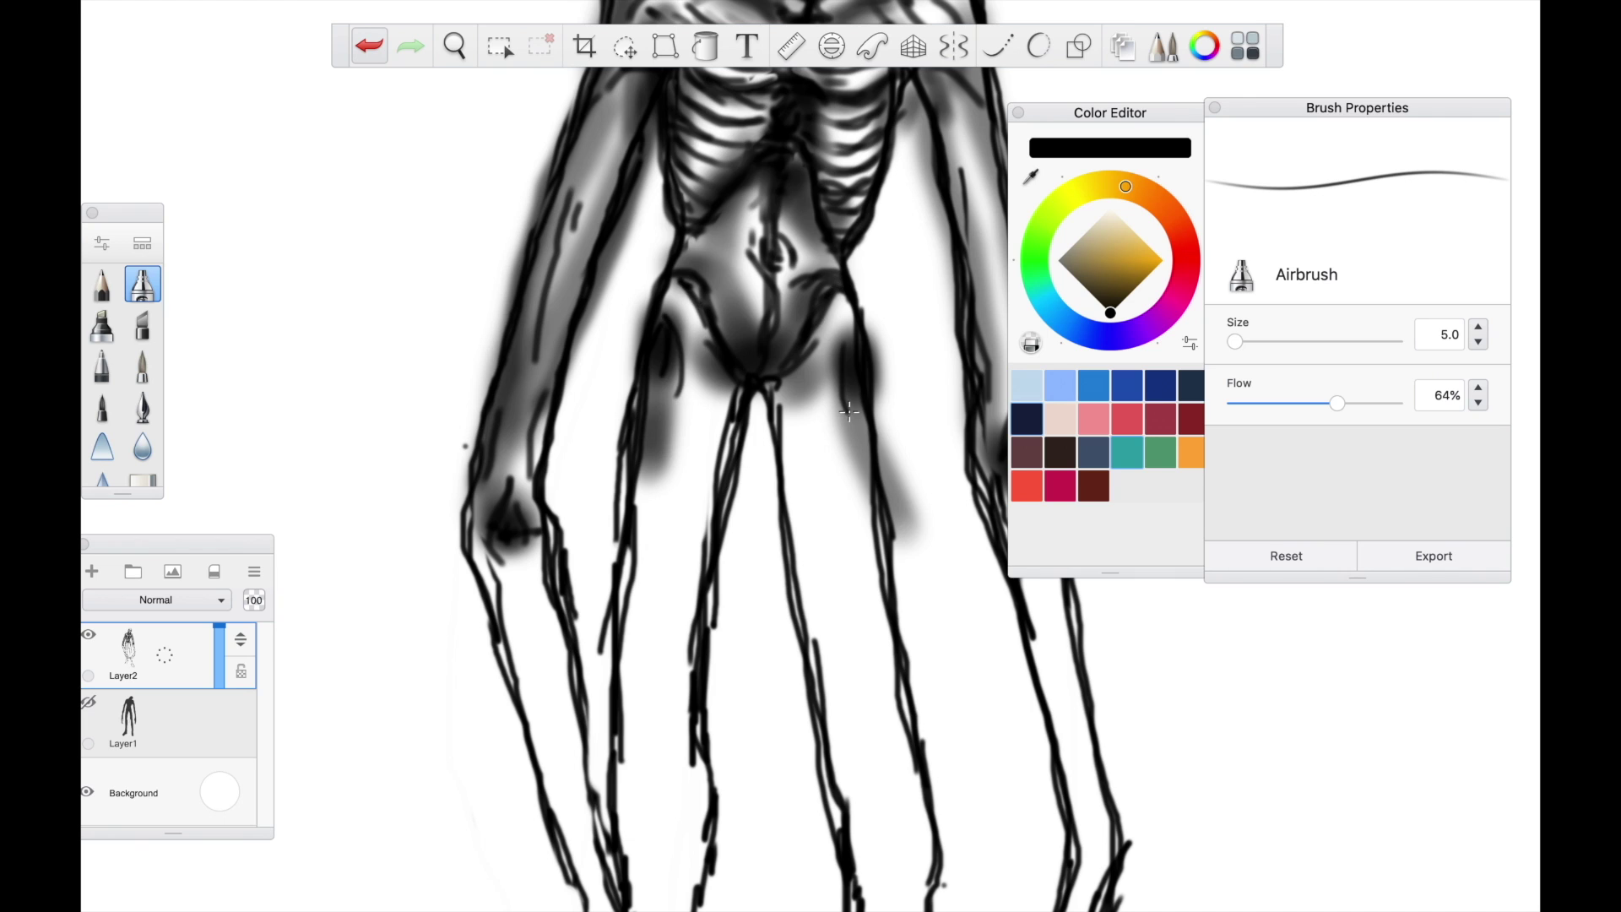
scroll(808, 563, up, 3)
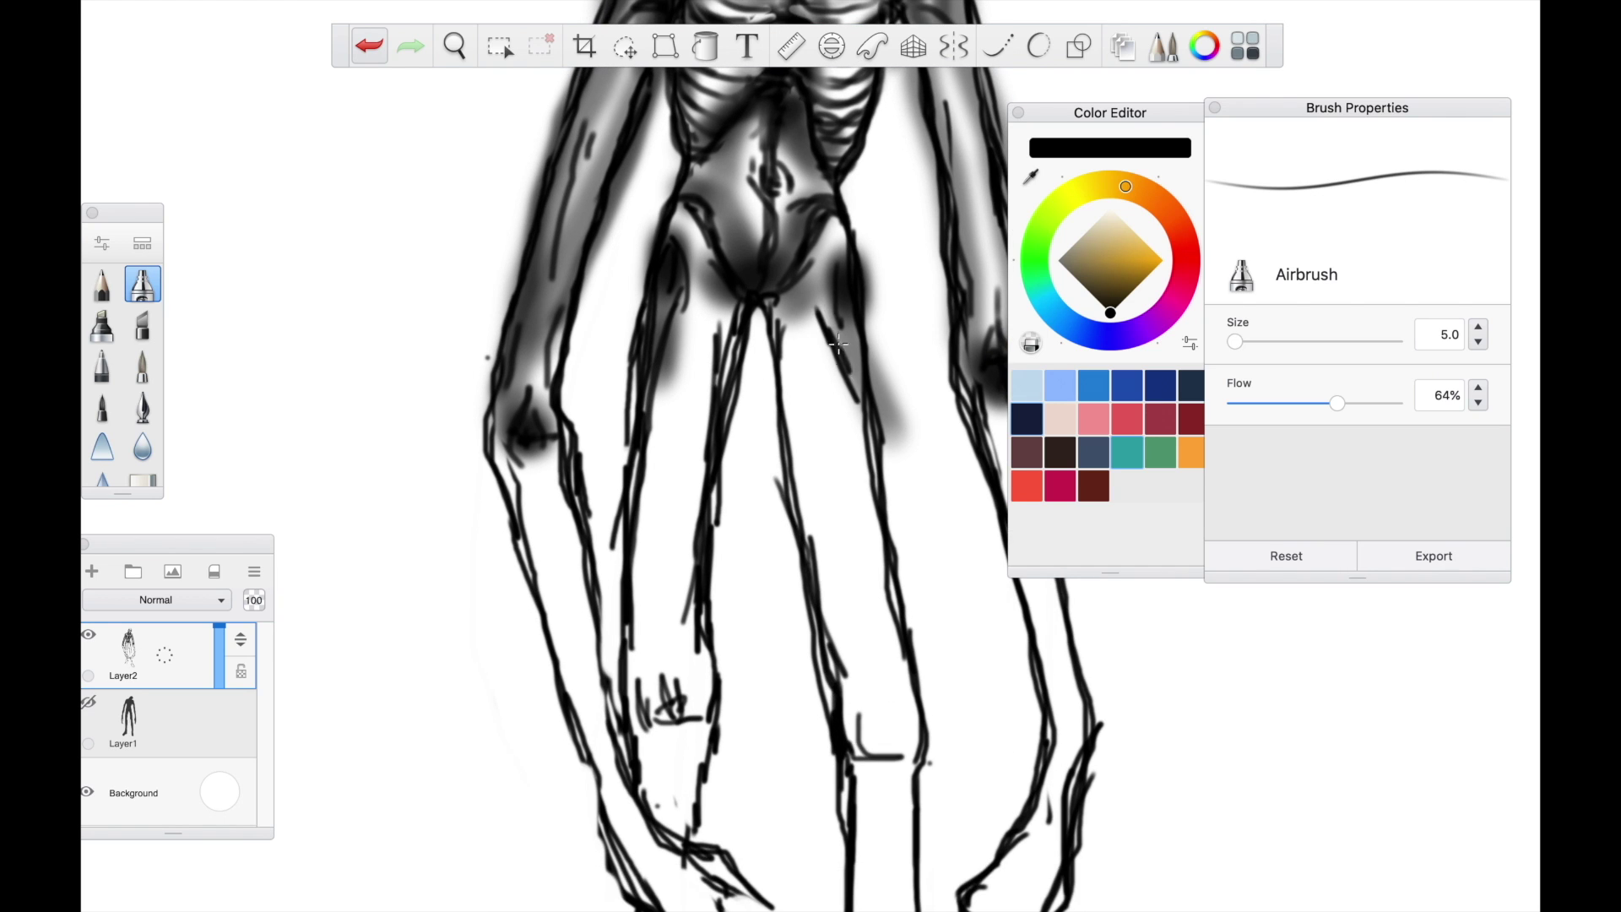
drag(823, 316, 873, 481)
drag(766, 321, 806, 590)
drag(716, 494, 702, 528)
Erase the shading that spills outside both thighs with the Hard Eraser at size 9.7
scroll(706, 277, down, 3)
click(142, 479)
drag(706, 344, 705, 412)
drag(1237, 342, 1247, 341)
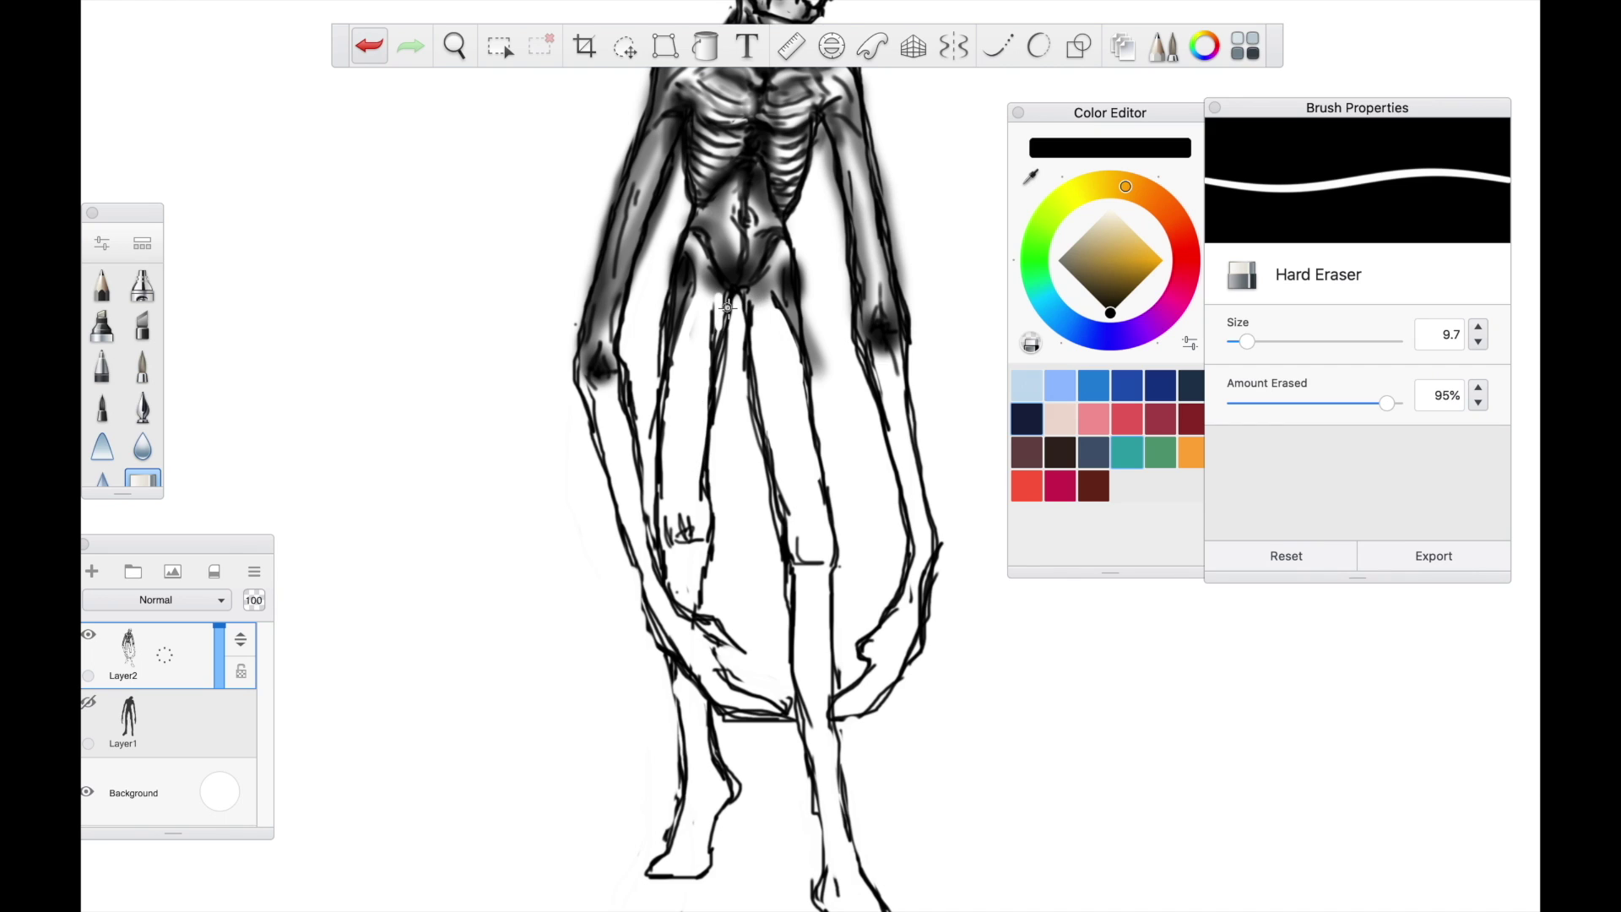
scroll(727, 308, down, 1)
scroll(760, 215, up, 1)
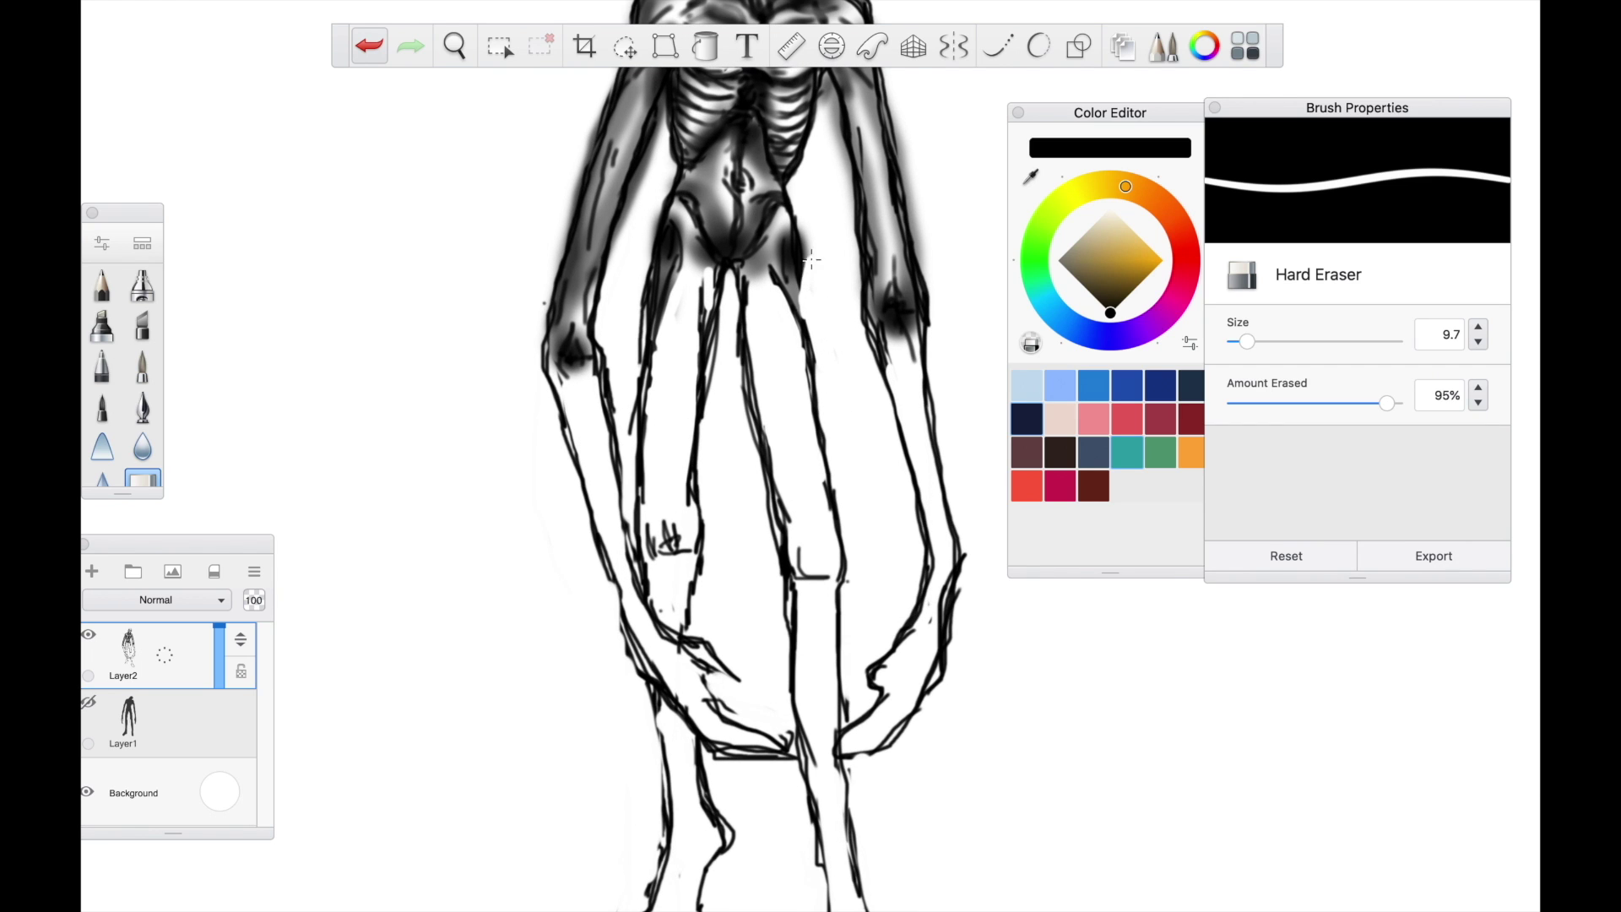
Paint long shadows down the middle of both thighs with the Airbrush at size 11.3
click(141, 284)
drag(651, 336, 638, 443)
drag(1234, 341, 1239, 341)
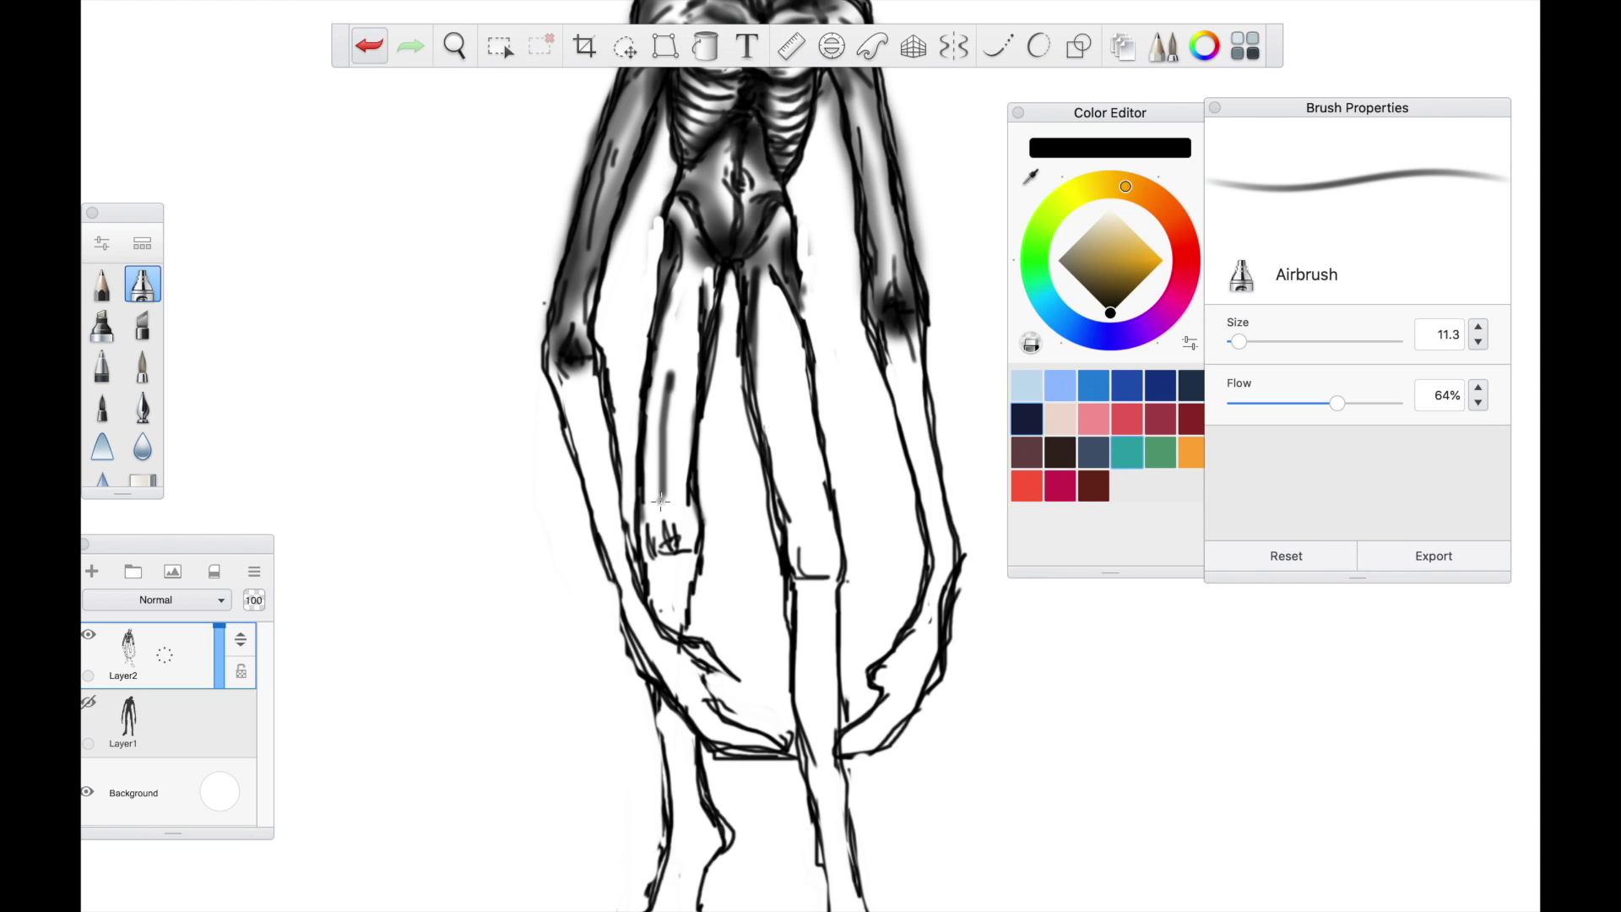
drag(767, 331, 807, 498)
drag(794, 405, 811, 509)
drag(783, 355, 813, 509)
drag(687, 319, 660, 498)
Carve highlights into the shadows on both thighs with the Hard Eraser
click(141, 479)
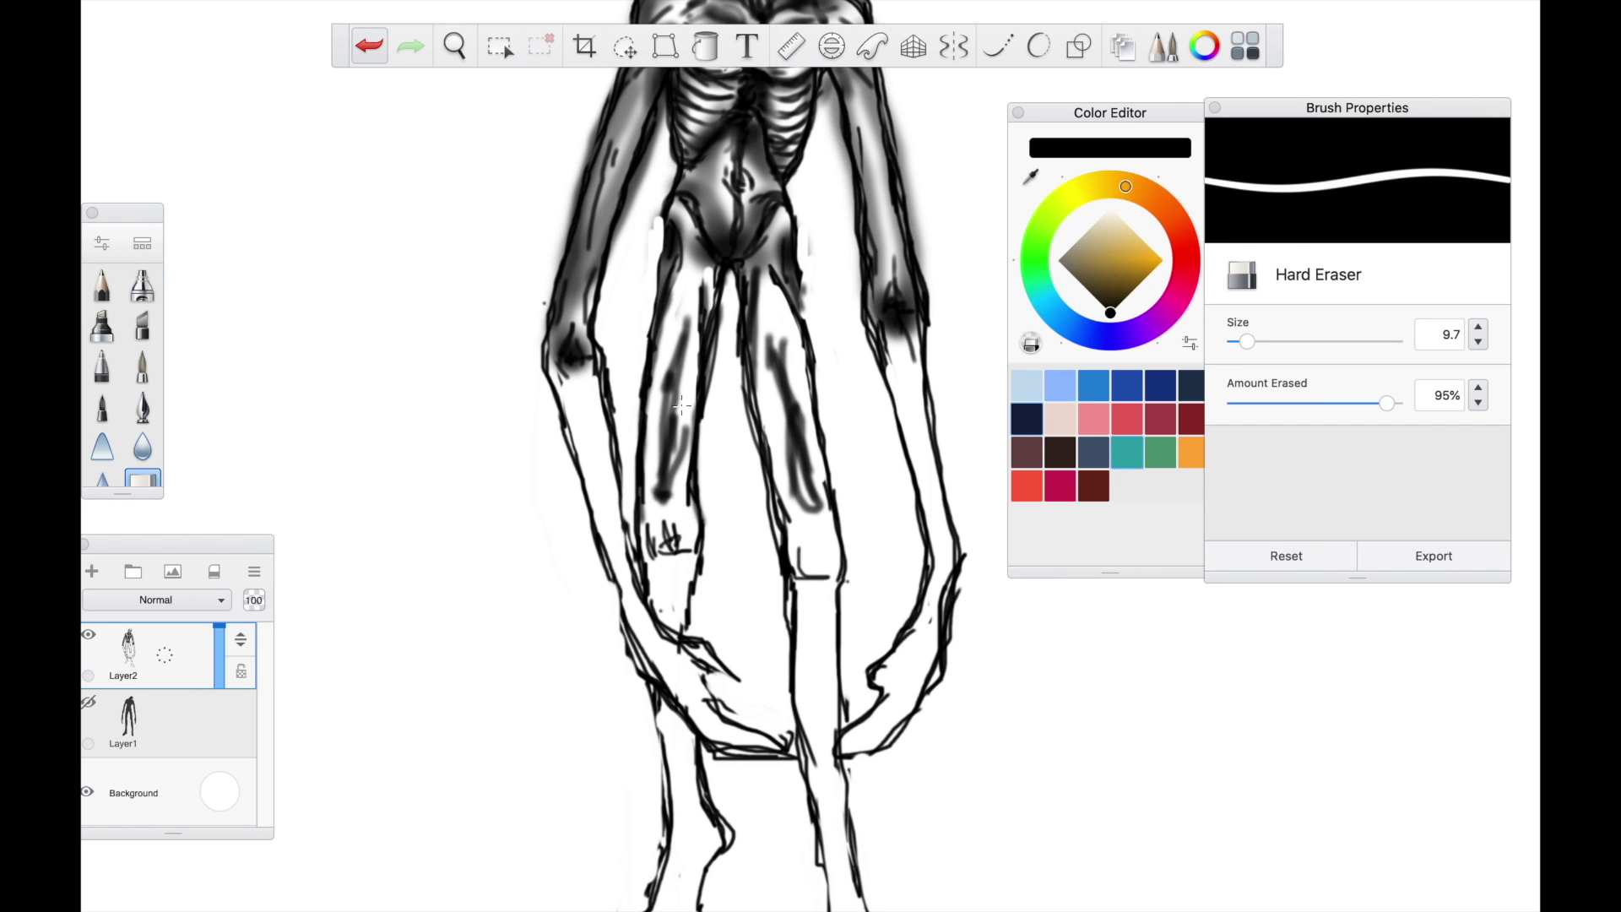
drag(688, 422, 671, 494)
drag(773, 337, 798, 506)
scroll(720, 342, down, 1)
Shade both knees and the left-hand lower leg and foot with the Airbrush
click(142, 284)
drag(618, 449, 651, 447)
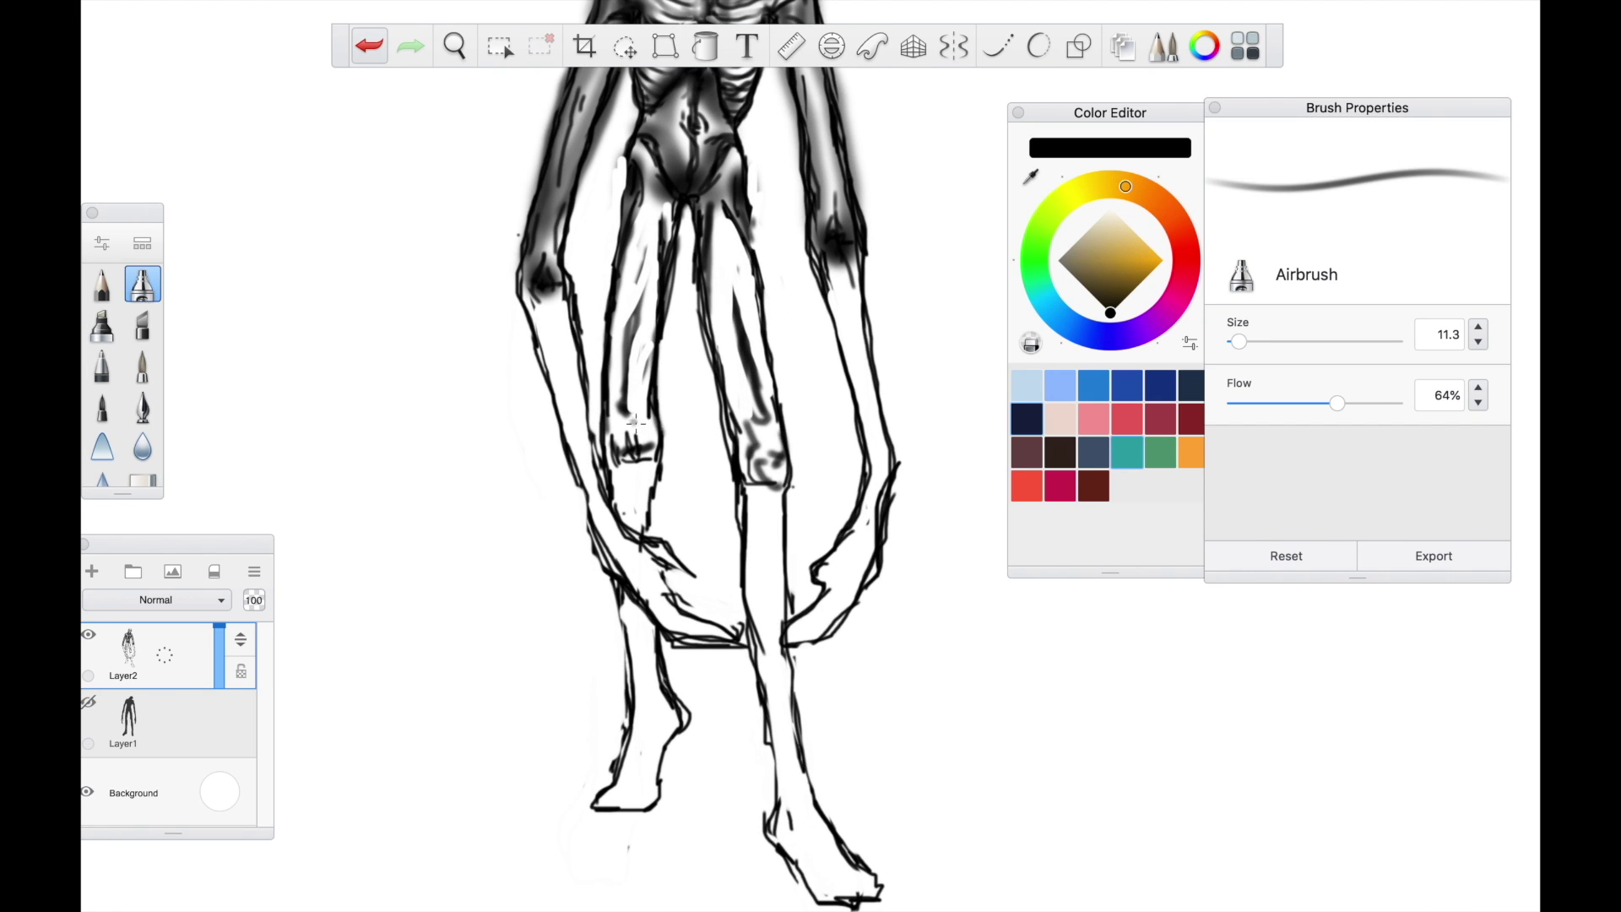
scroll(637, 423, down, 2)
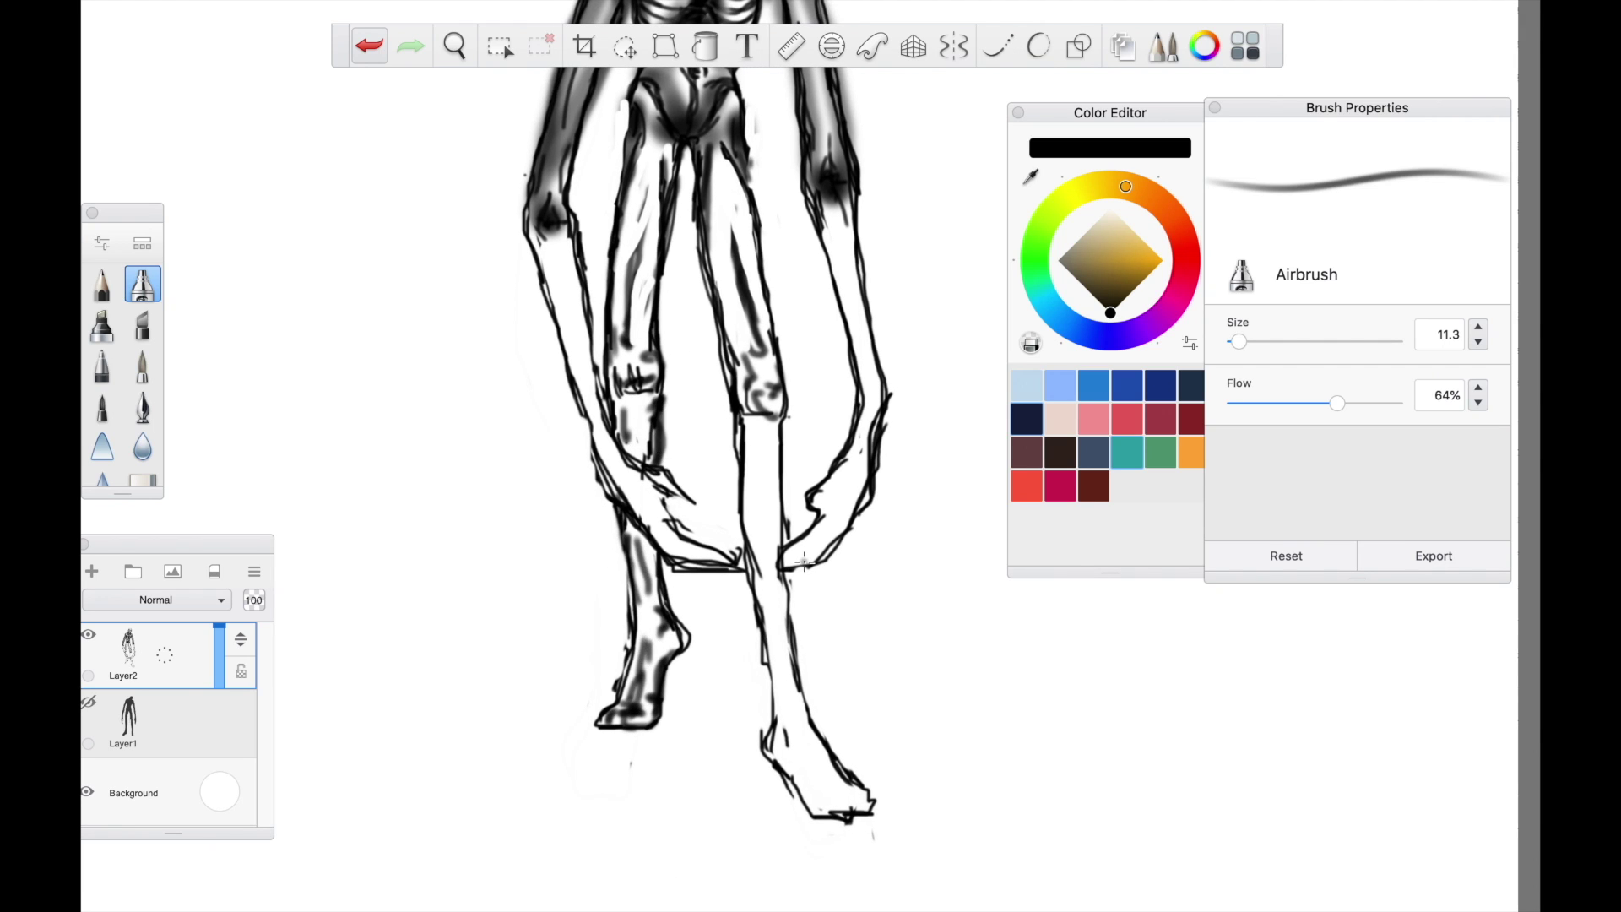
scroll(842, 556, right, 1)
drag(622, 593, 596, 683)
drag(747, 734, 712, 432)
drag(821, 767, 796, 734)
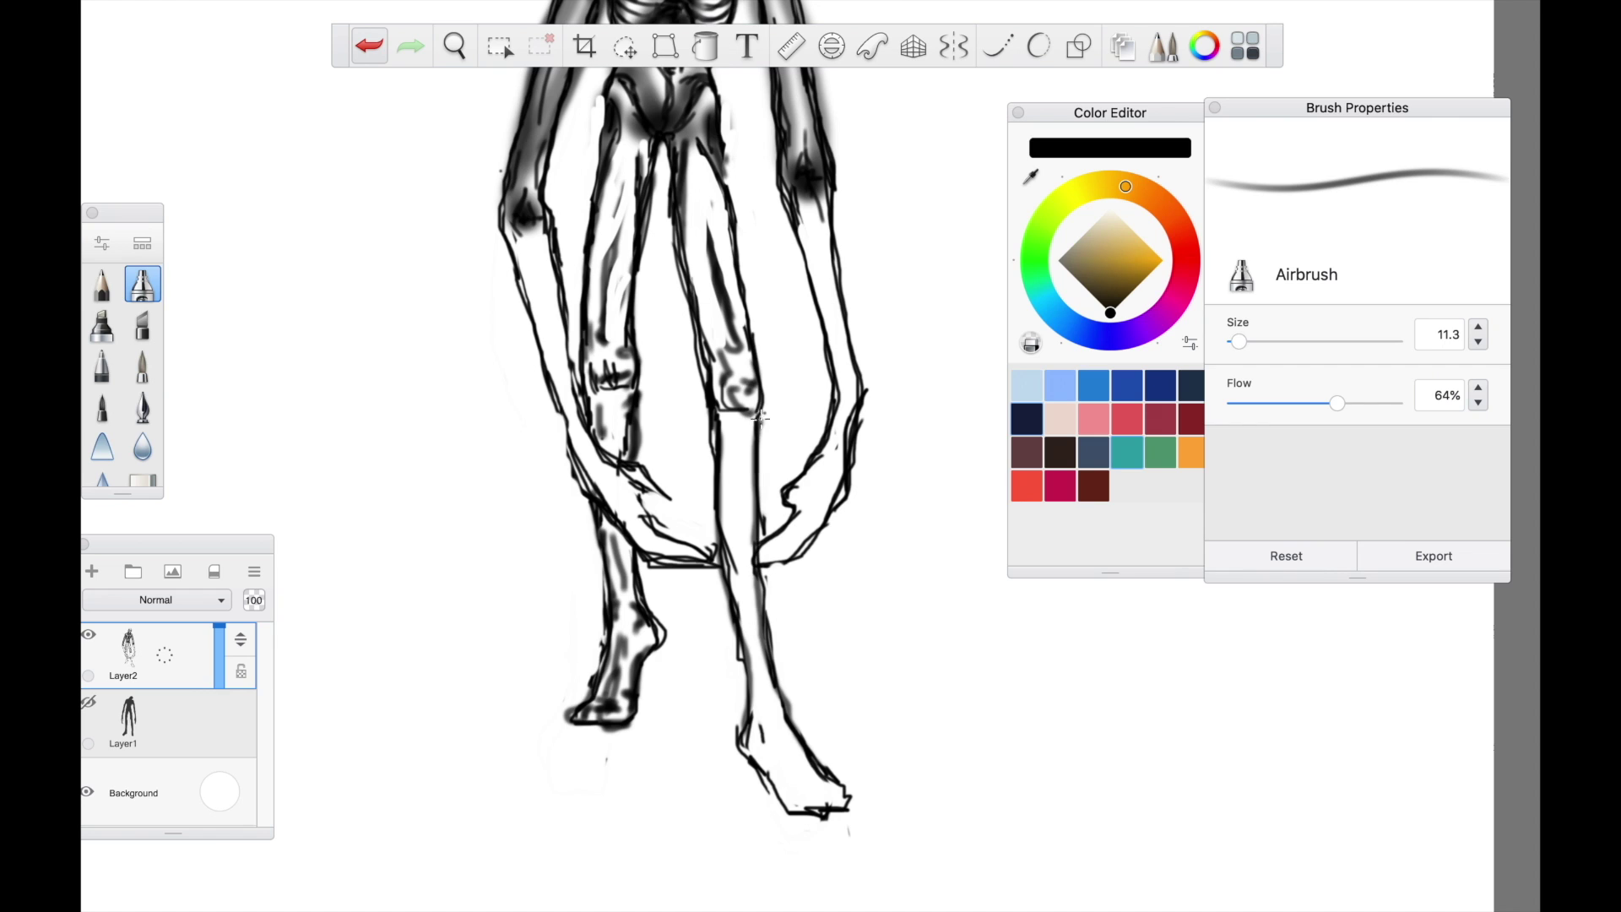
Erase excess paint around the left-hand thigh with the Hard Eraser
key(e)
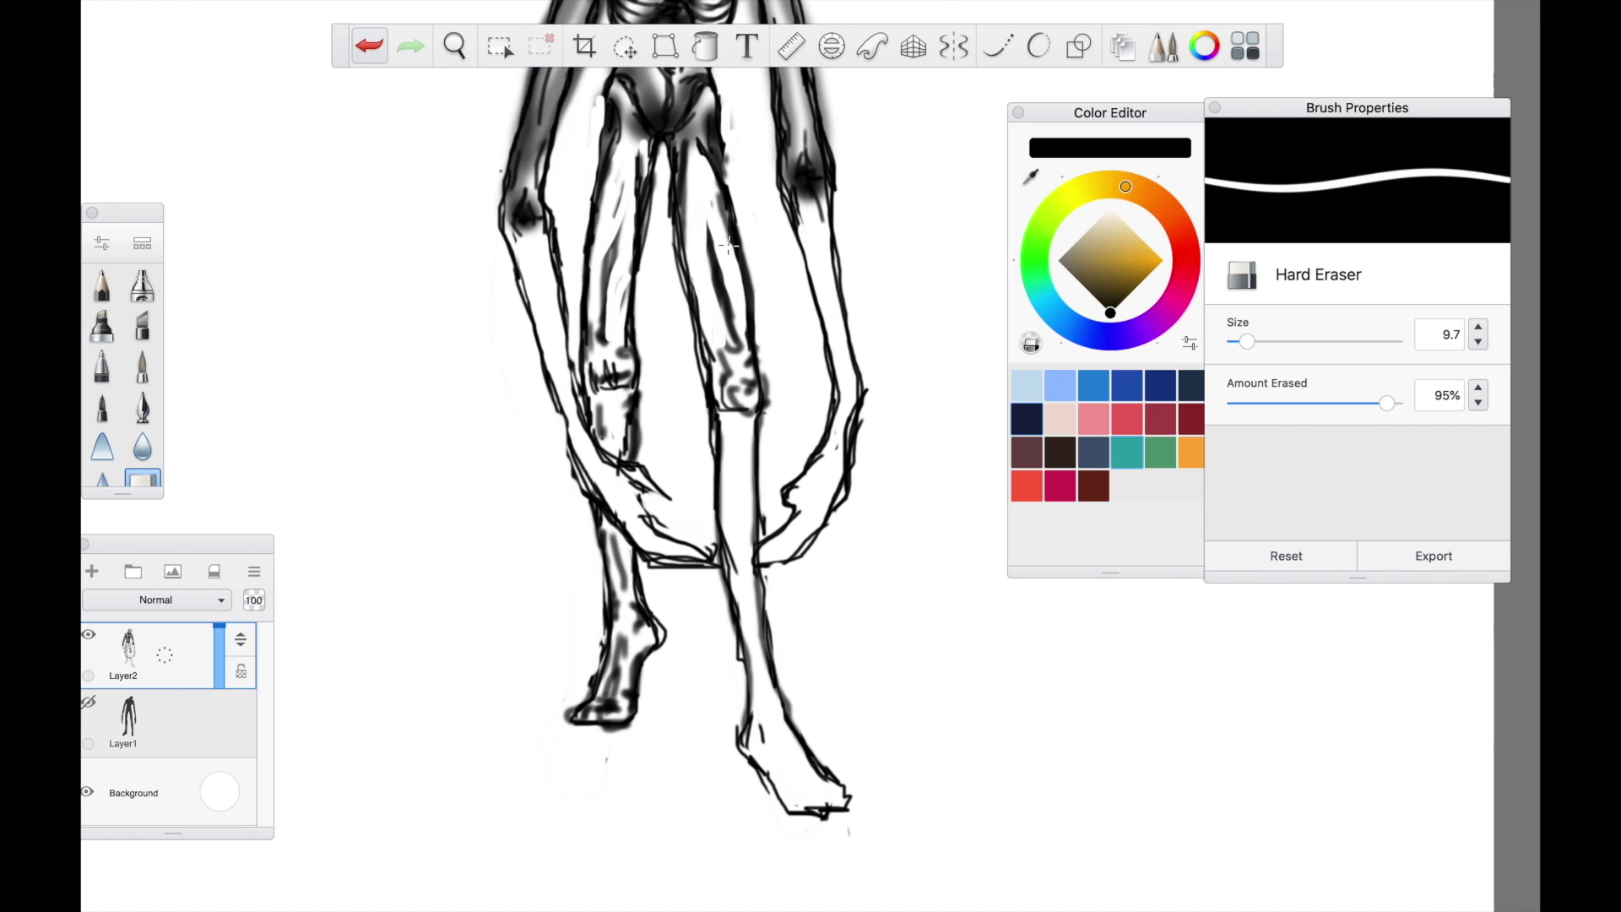
scroll(624, 226, up, 3)
mouse_move(594, 198)
mouse_down()
mouse_move(581, 280)
mouse_move(532, 304)
mouse_up()
Paint tendon lines and shadows along the left-hand forearm with the Airbrush
click(142, 285)
drag(452, 296, 486, 434)
drag(429, 325, 505, 562)
drag(470, 458, 443, 372)
drag(492, 429, 524, 547)
drag(477, 308, 505, 456)
Shade the left-hand wrist and the palms and fingers of both hands
scroll(507, 455, down, 2)
mouse_move(473, 525)
mouse_down()
mouse_move(558, 686)
mouse_move(642, 693)
mouse_up()
drag(701, 694, 787, 634)
drag(792, 629, 740, 663)
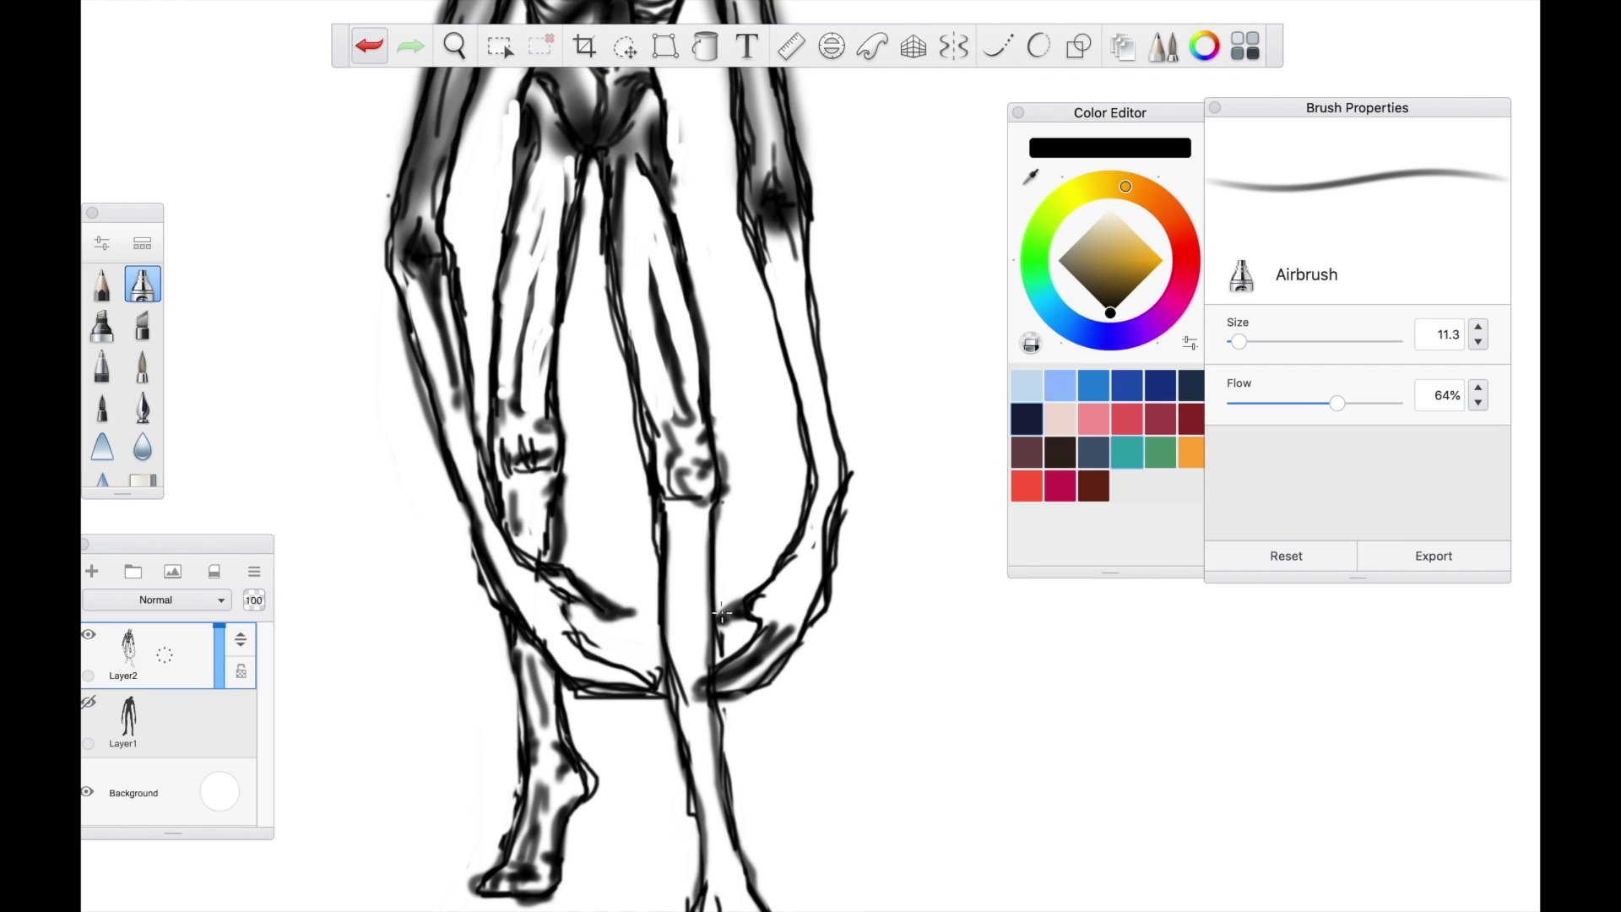
drag(594, 650, 663, 682)
drag(726, 694, 821, 606)
Shade the right-hand forearm and the right-hand lower leg and foot
drag(763, 274, 809, 435)
drag(831, 418, 816, 253)
drag(790, 284, 799, 384)
mouse_move(676, 521)
mouse_down()
mouse_move(693, 568)
mouse_move(672, 494)
mouse_move(716, 775)
mouse_up()
scroll(674, 488, down, 2)
scroll(748, 842, down, 1)
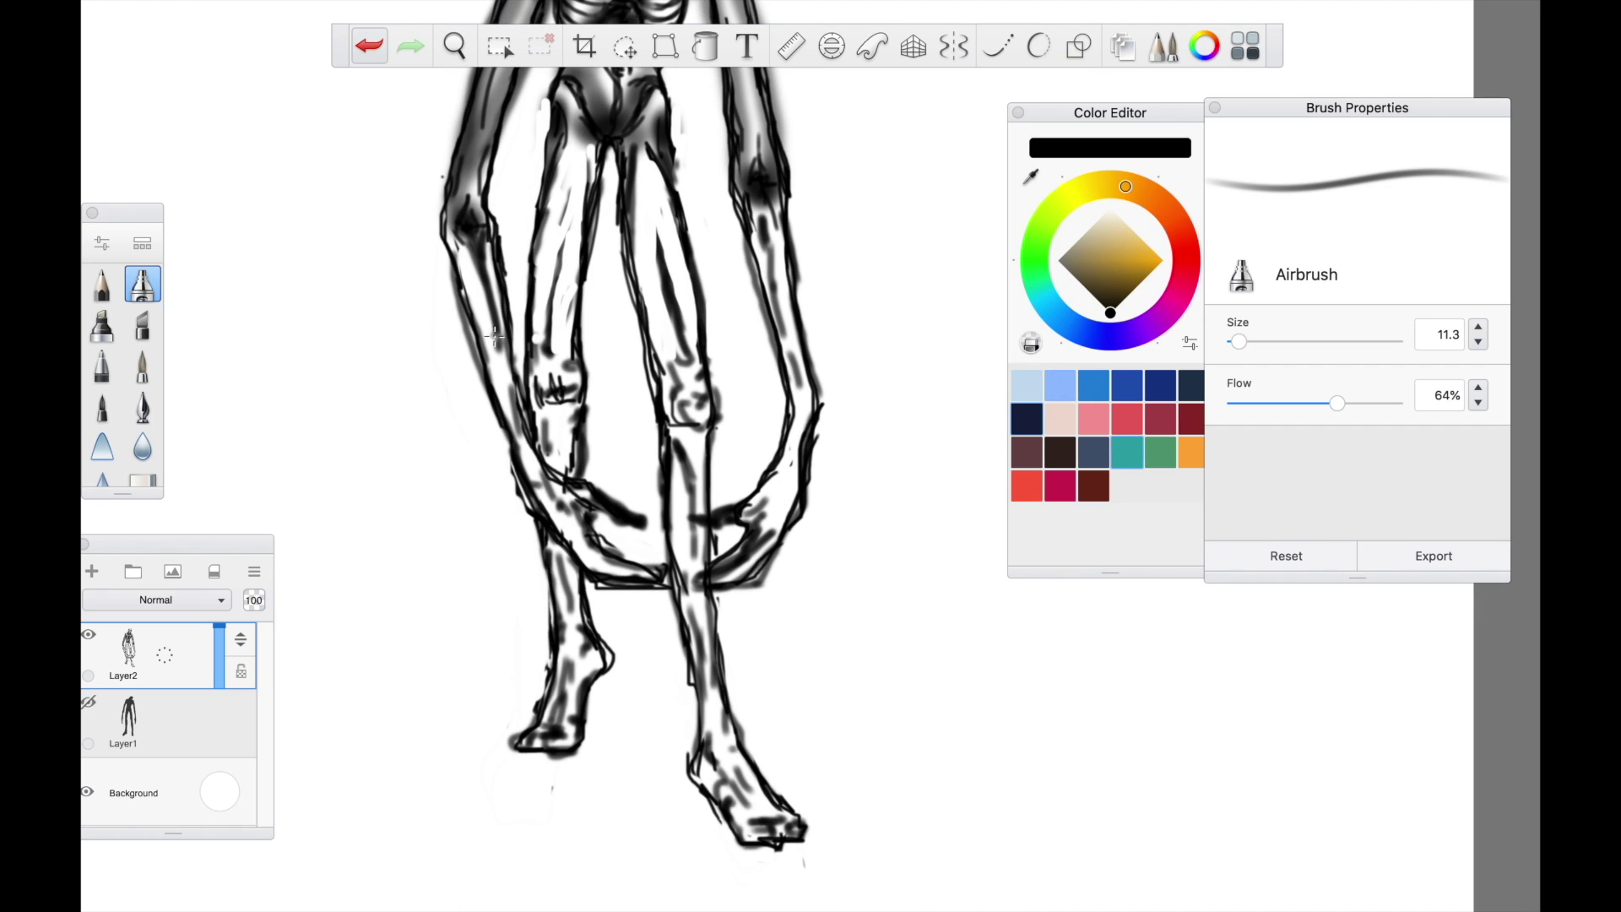
Enlarge the Airbrush to about size 35 and lay broad shading over both thighs
scroll(662, 658, down, 3)
scroll(627, 236, up, 3)
drag(1238, 341, 1254, 342)
drag(627, 175, 629, 207)
drag(597, 285, 576, 515)
drag(564, 380, 553, 498)
drag(671, 376, 694, 557)
mouse_move(644, 288)
mouse_down()
mouse_move(688, 515)
mouse_move(662, 507)
mouse_up()
drag(597, 309, 574, 468)
drag(566, 240, 541, 393)
Lay broad shading along both forearms
scroll(604, 446, down, 3)
drag(528, 321, 575, 473)
mouse_move(587, 498)
mouse_down()
mouse_move(637, 557)
mouse_move(534, 311)
mouse_up()
mouse_move(722, 565)
mouse_down()
mouse_move(784, 465)
mouse_move(747, 291)
mouse_up()
Darken the hips and the upper part of both thighs
scroll(747, 291, up, 2)
drag(616, 85, 587, 92)
drag(686, 91, 717, 135)
drag(658, 186, 663, 283)
drag(595, 295, 637, 168)
Lay broad shading down both lower legs and across the feet and hands, redoing one stroke
scroll(665, 324, up, 2)
drag(588, 528, 588, 656)
scroll(591, 641, down, 2)
click(367, 46)
drag(585, 486, 582, 553)
drag(696, 515, 716, 815)
scroll(716, 507, down, 2)
drag(607, 515, 604, 658)
drag(716, 633, 772, 726)
drag(722, 675, 699, 452)
click(752, 484)
click(616, 490)
Dab dark shading onto both shoulders
scroll(675, 490, up, 2)
scroll(676, 422, up, 6)
click(573, 524)
click(769, 539)
Enlarge the Airbrush to size 58.8 and darken the head, face, torso and legs
key(bracketright)
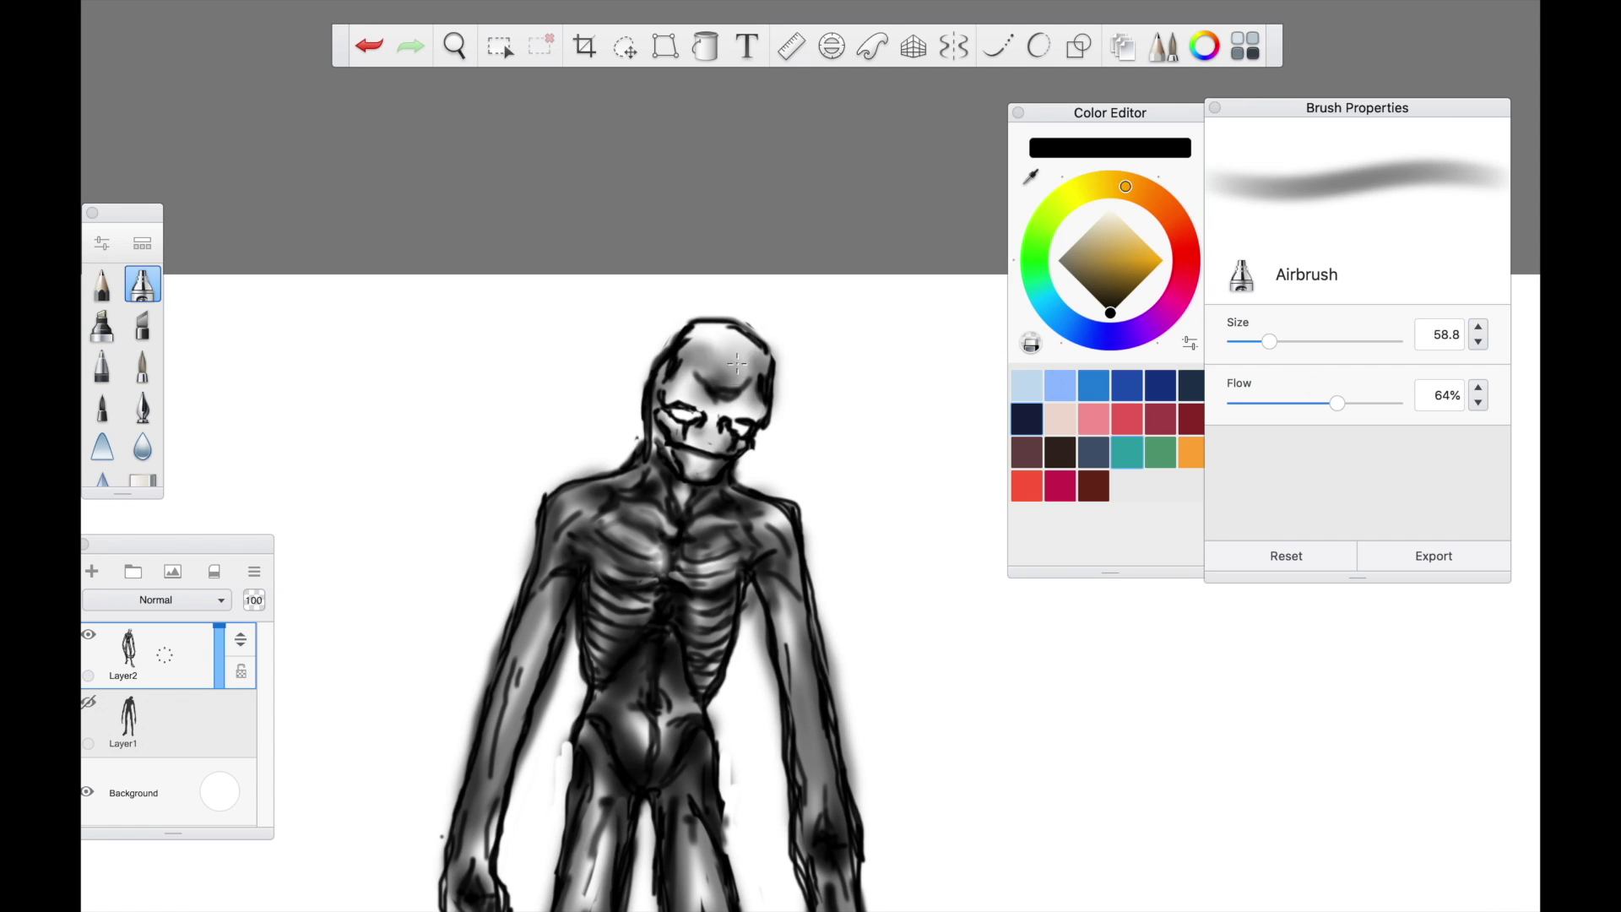
drag(735, 360, 721, 470)
drag(764, 389, 756, 443)
mouse_move(654, 552)
mouse_down()
mouse_move(701, 553)
mouse_move(814, 793)
mouse_up()
click(623, 631)
scroll(846, 429, down, 5)
drag(748, 574, 734, 743)
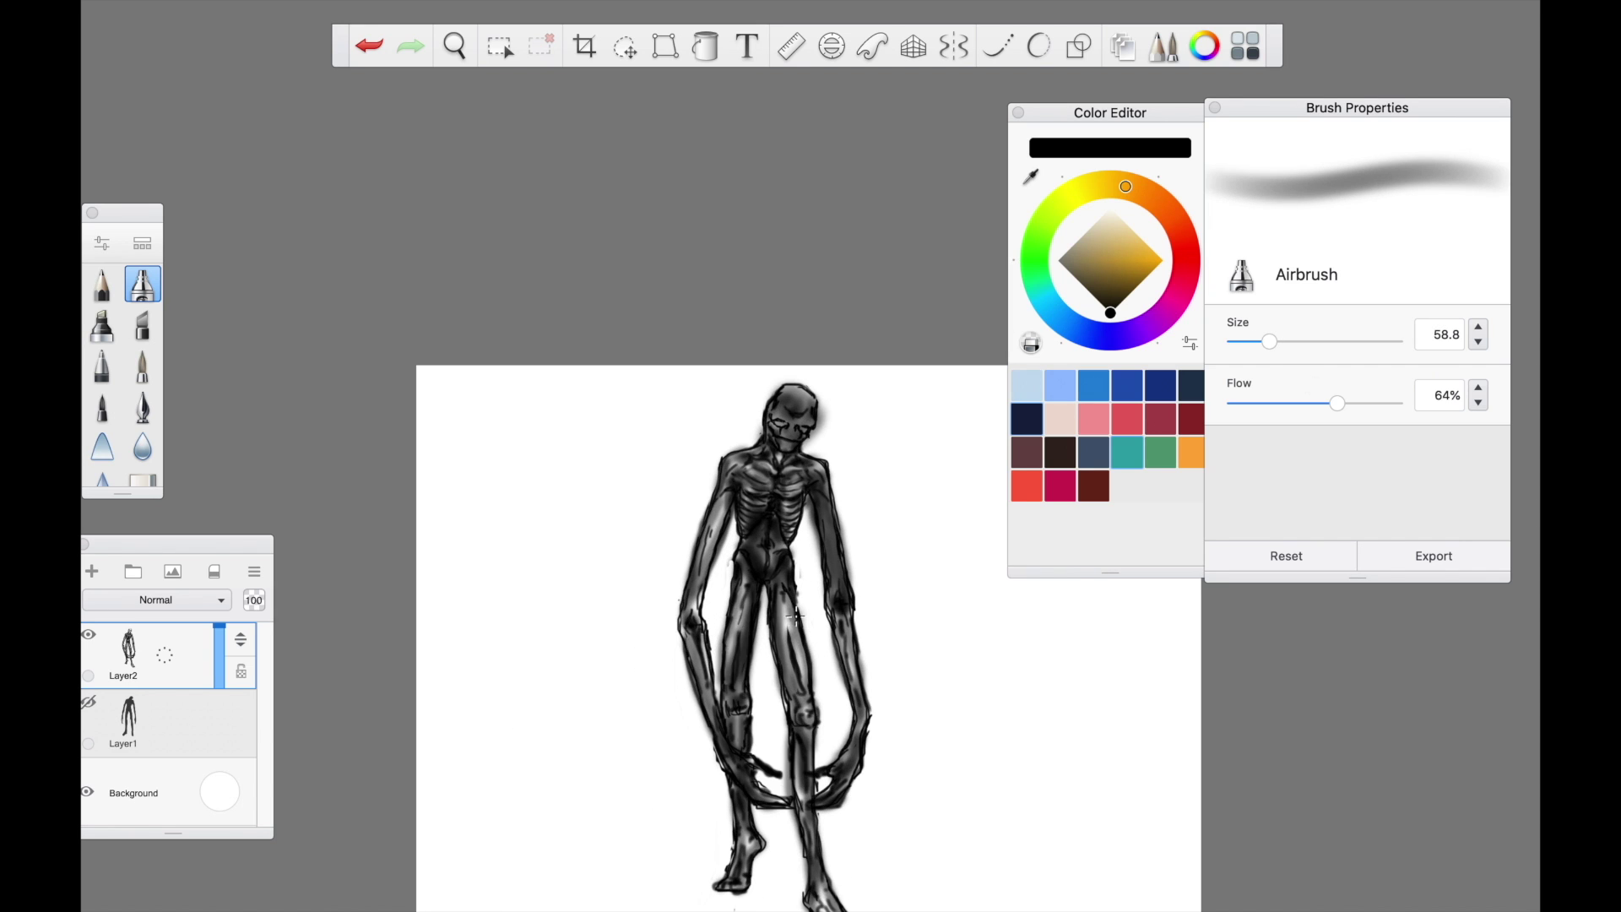
Darken the front leg, the rear foot and both long arms with broad Airbrush strokes
drag(794, 608, 800, 811)
drag(748, 827, 738, 861)
drag(847, 767, 843, 616)
drag(716, 498, 699, 680)
Dab more dark shading onto the upper body and undo the last dab
click(768, 460)
scroll(799, 410, up, 5)
click(854, 525)
click(827, 391)
scroll(795, 334, down, 7)
click(369, 46)
Darken the front leg with another soft black Airbrush stroke
scroll(819, 648, up, 5)
drag(793, 662, 823, 785)
scroll(616, 575, up, 2)
scroll(617, 576, down, 5)
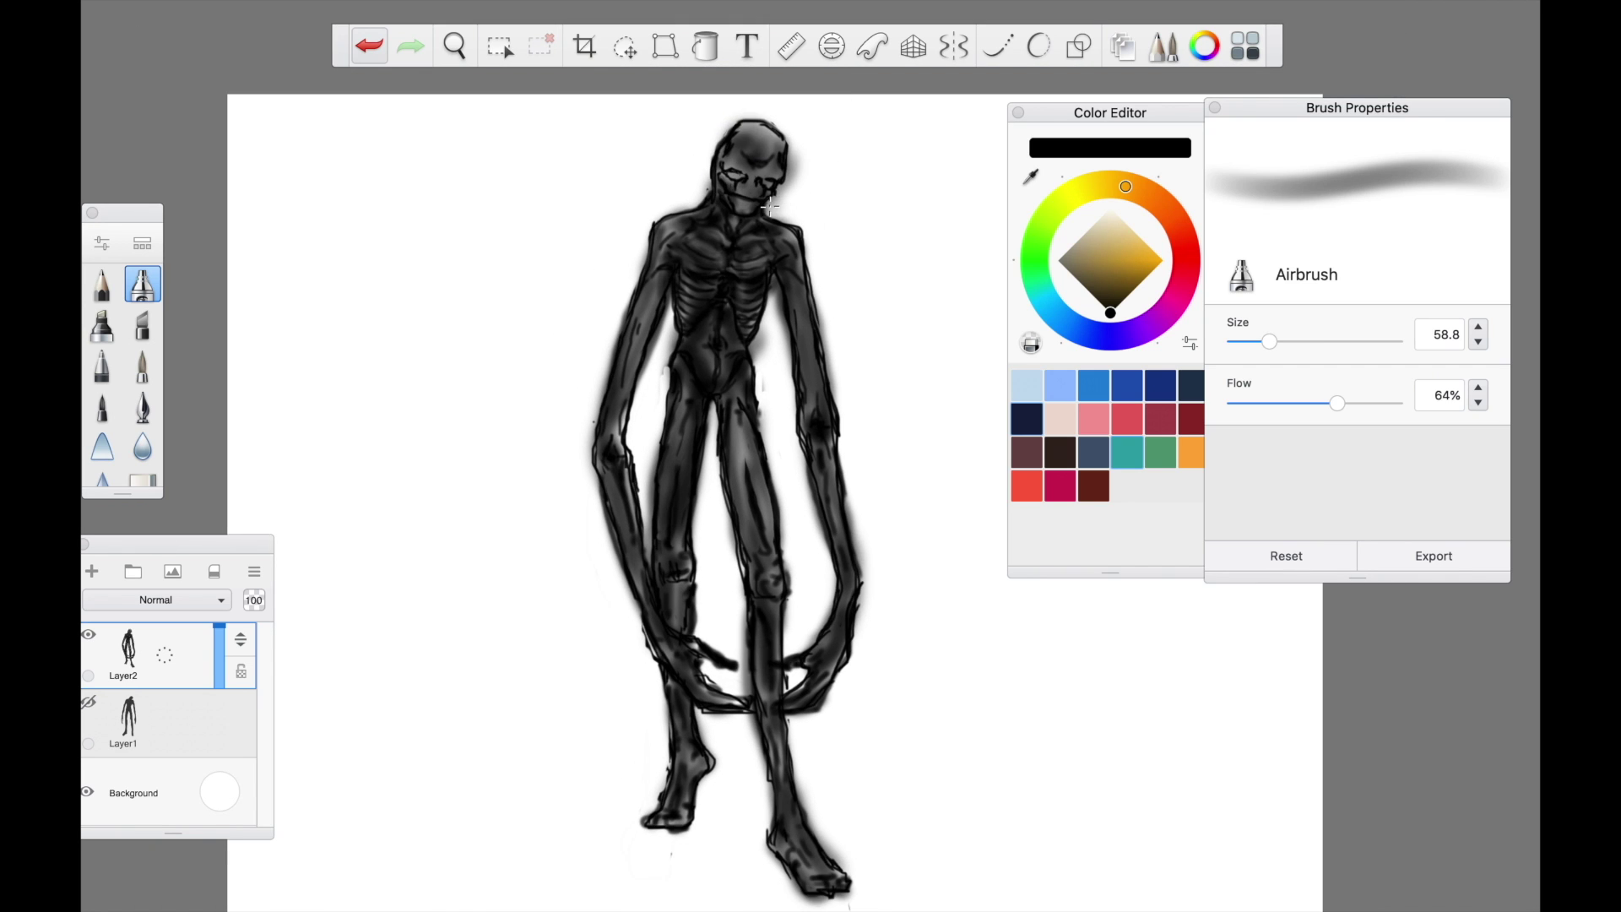
Try a dark dab with the Airbrush reduced to size 25.6, and undo it
scroll(757, 172, up, 5)
key(bracketleft)
key(bracketleft)
key(bracketleft)
click(733, 198)
scroll(777, 354, down, 6)
key(super+z)
scroll(830, 831, up, 2)
Choose a mid grey, set the Airbrush to size 17.7 and paint soft highlights along the thighs, hips and arms
click(1079, 282)
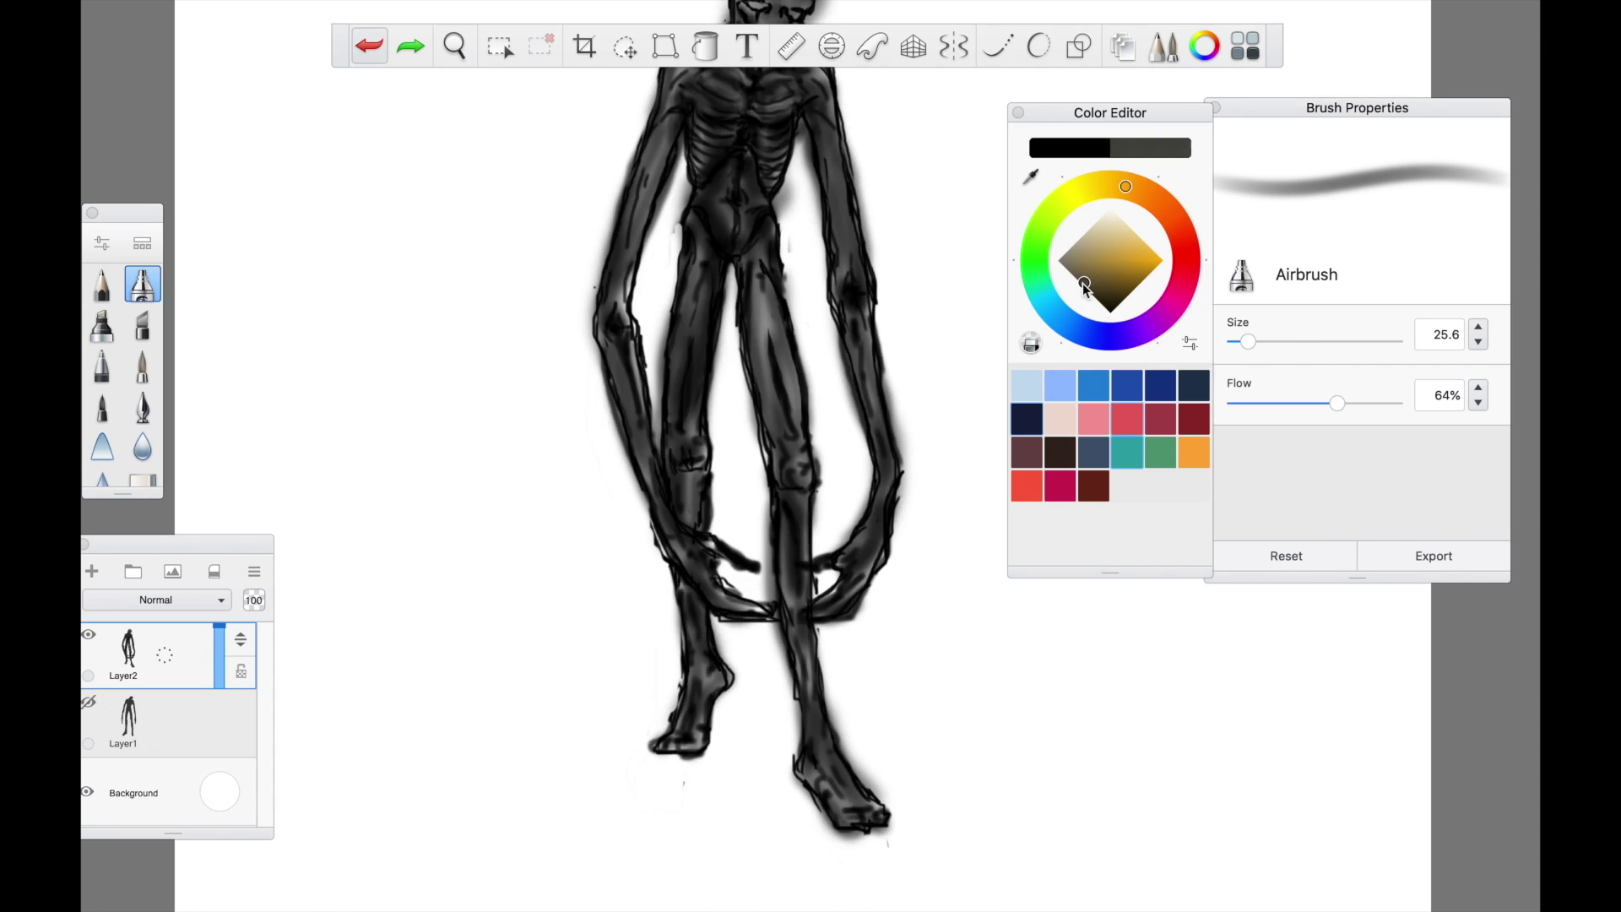
drag(1248, 341, 1243, 341)
click(1072, 245)
mouse_move(687, 318)
mouse_down()
mouse_move(677, 420)
mouse_move(704, 314)
mouse_up()
drag(782, 368, 769, 299)
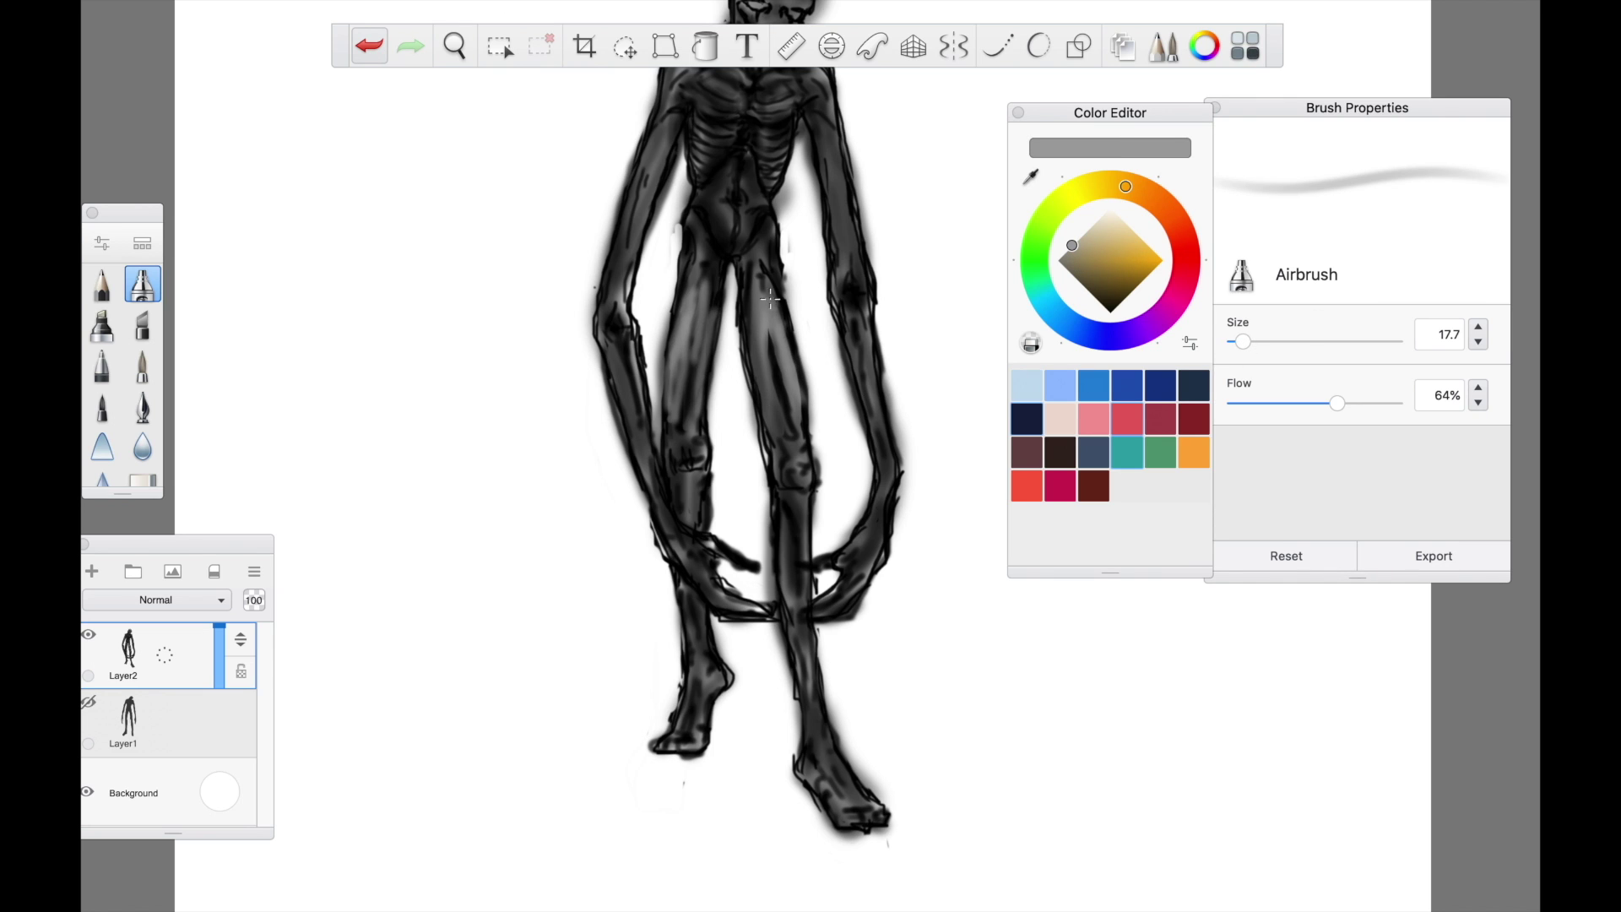
drag(862, 571, 865, 308)
scroll(826, 251, up, 2)
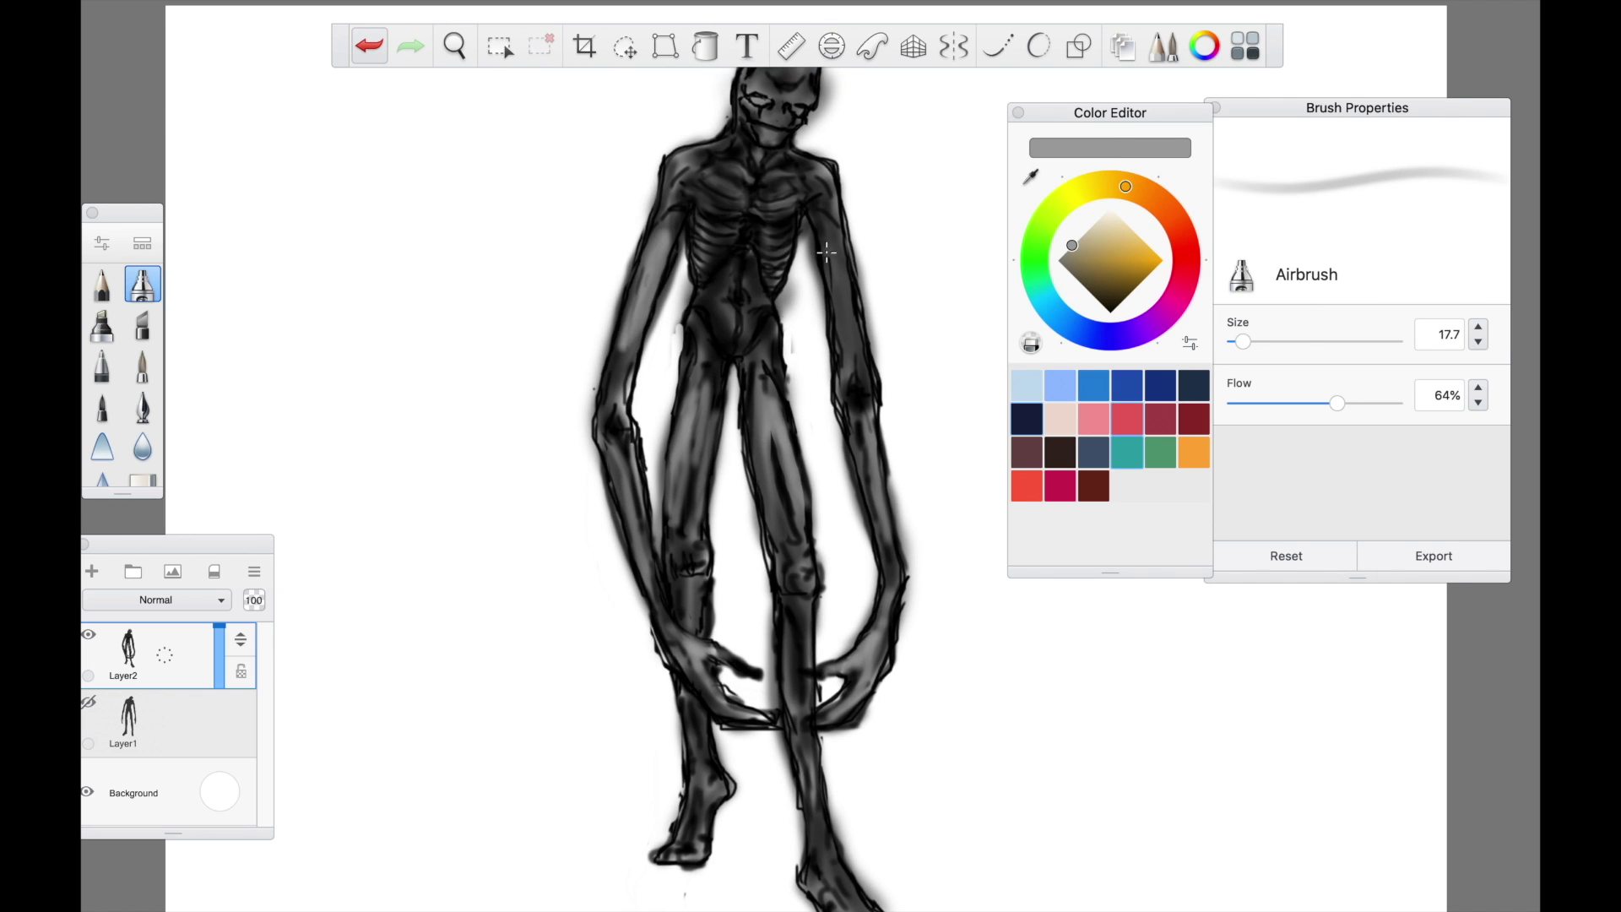
drag(768, 346, 768, 387)
Enlarge the Airbrush to size 41.4 and lighten the chest, ribs and forehead with grey
drag(1243, 341, 1258, 341)
drag(720, 182, 711, 269)
drag(779, 209, 774, 268)
scroll(758, 214, up, 3)
drag(770, 145, 749, 156)
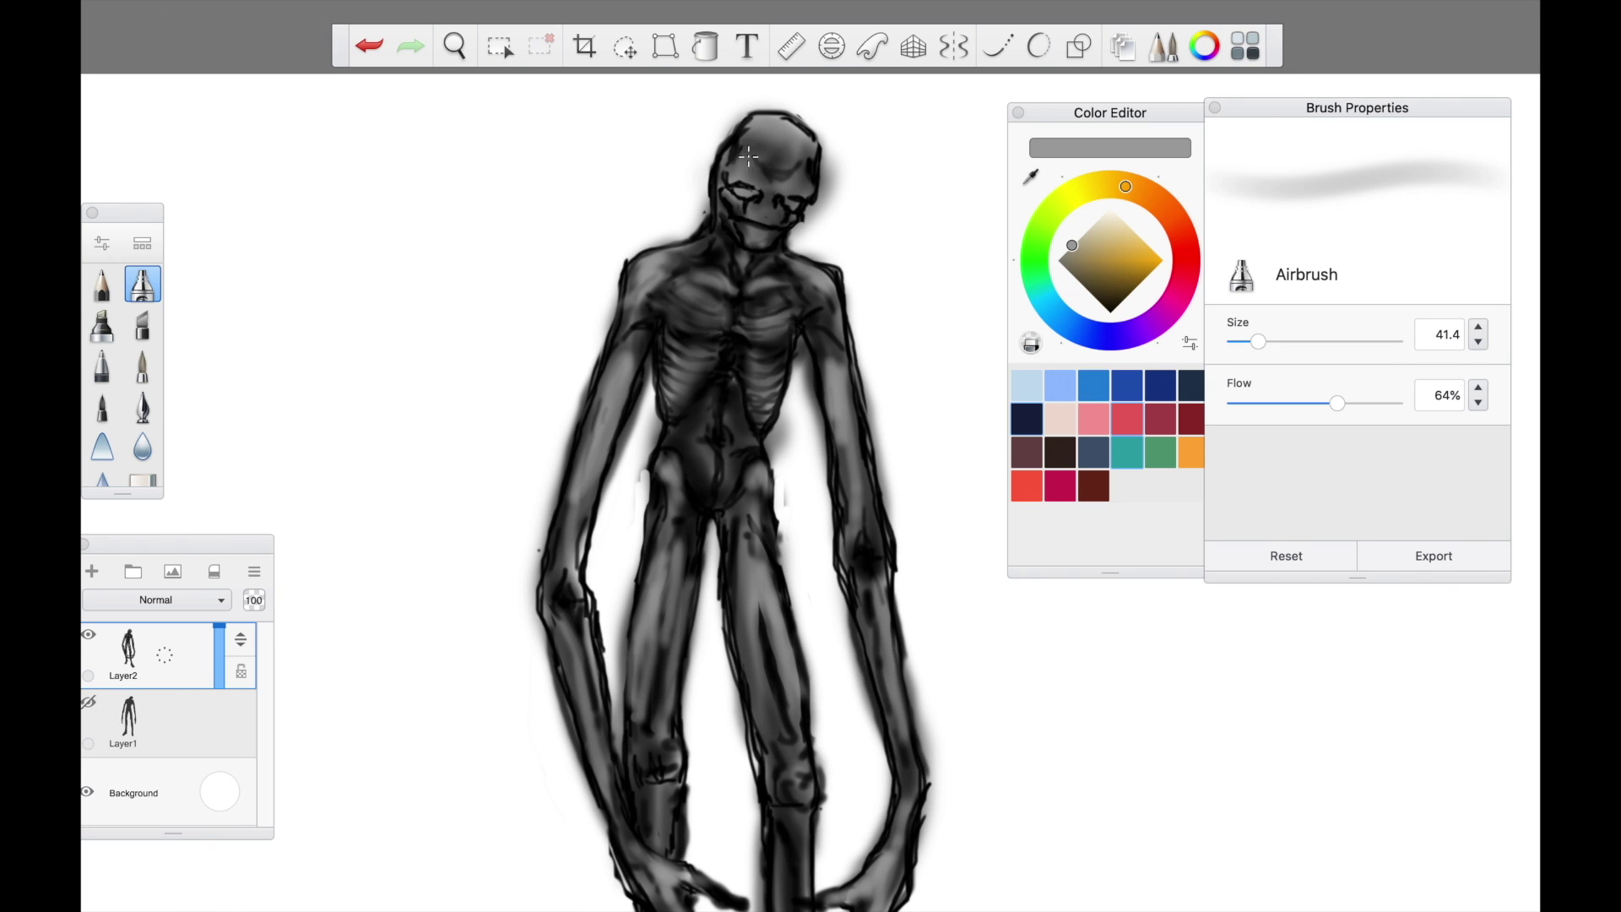
Switch to the Hard Eraser and clear the stray shading between the arms and the torso
scroll(842, 335, down, 5)
key(e)
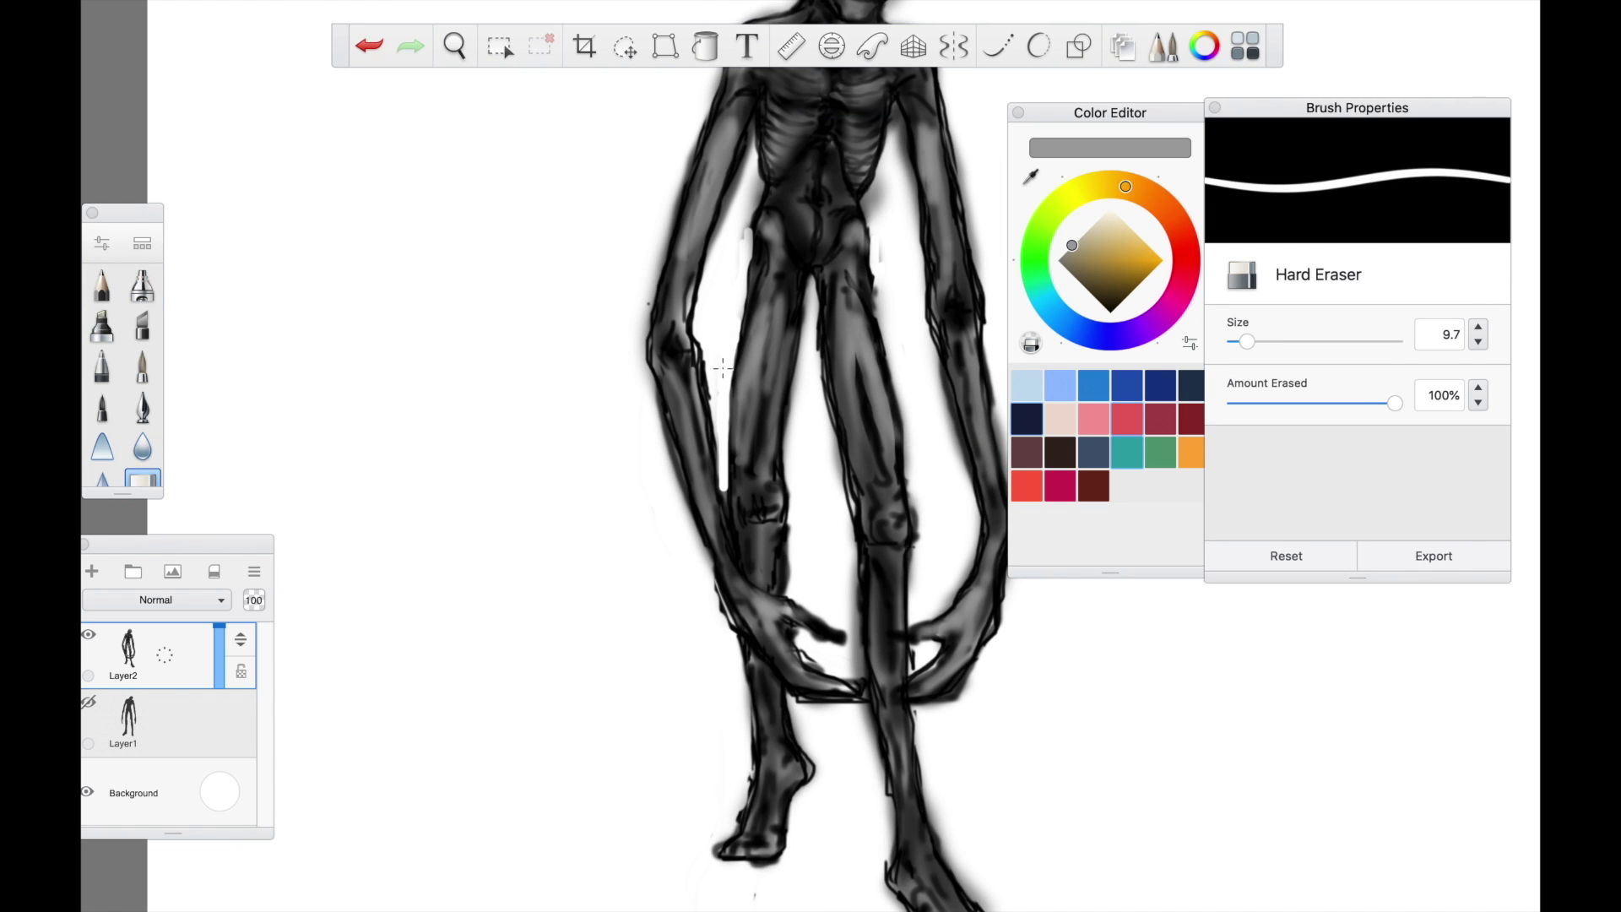
drag(701, 318, 711, 399)
scroll(711, 399, right, 2)
scroll(911, 89, up, 4)
mouse_move(676, 291)
mouse_down()
mouse_move(671, 254)
mouse_move(578, 371)
mouse_move(645, 269)
mouse_move(701, 427)
mouse_move(650, 268)
mouse_up()
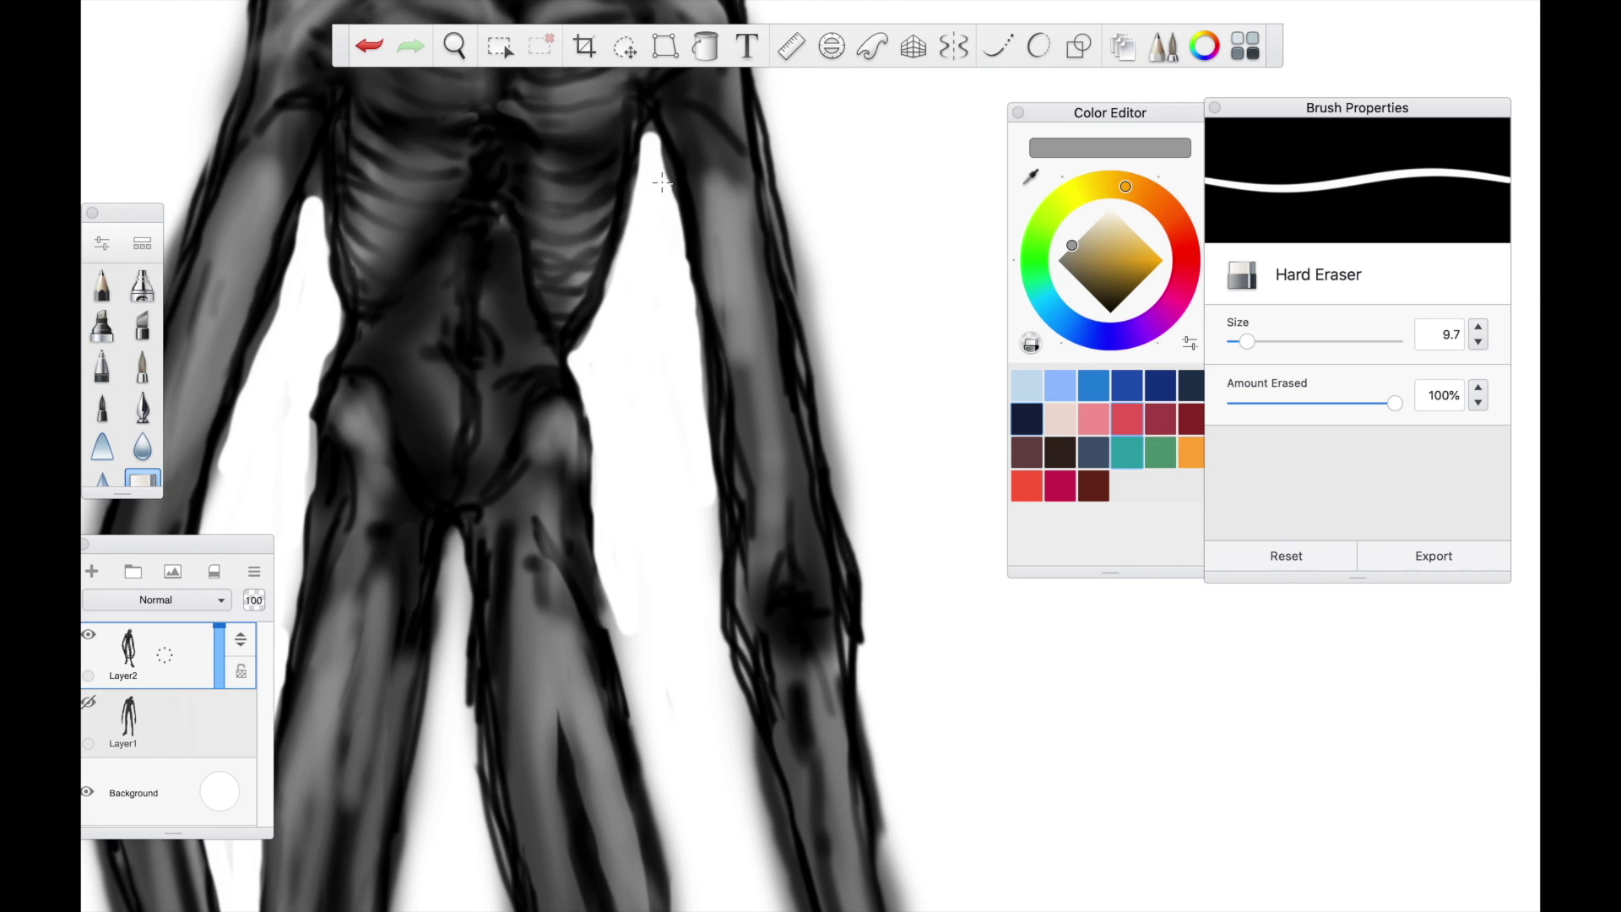
Erase the shading that spills between the thighs and around the knees
scroll(641, 283, down, 3)
scroll(650, 380, down, 3)
scroll(646, 633, down, 2)
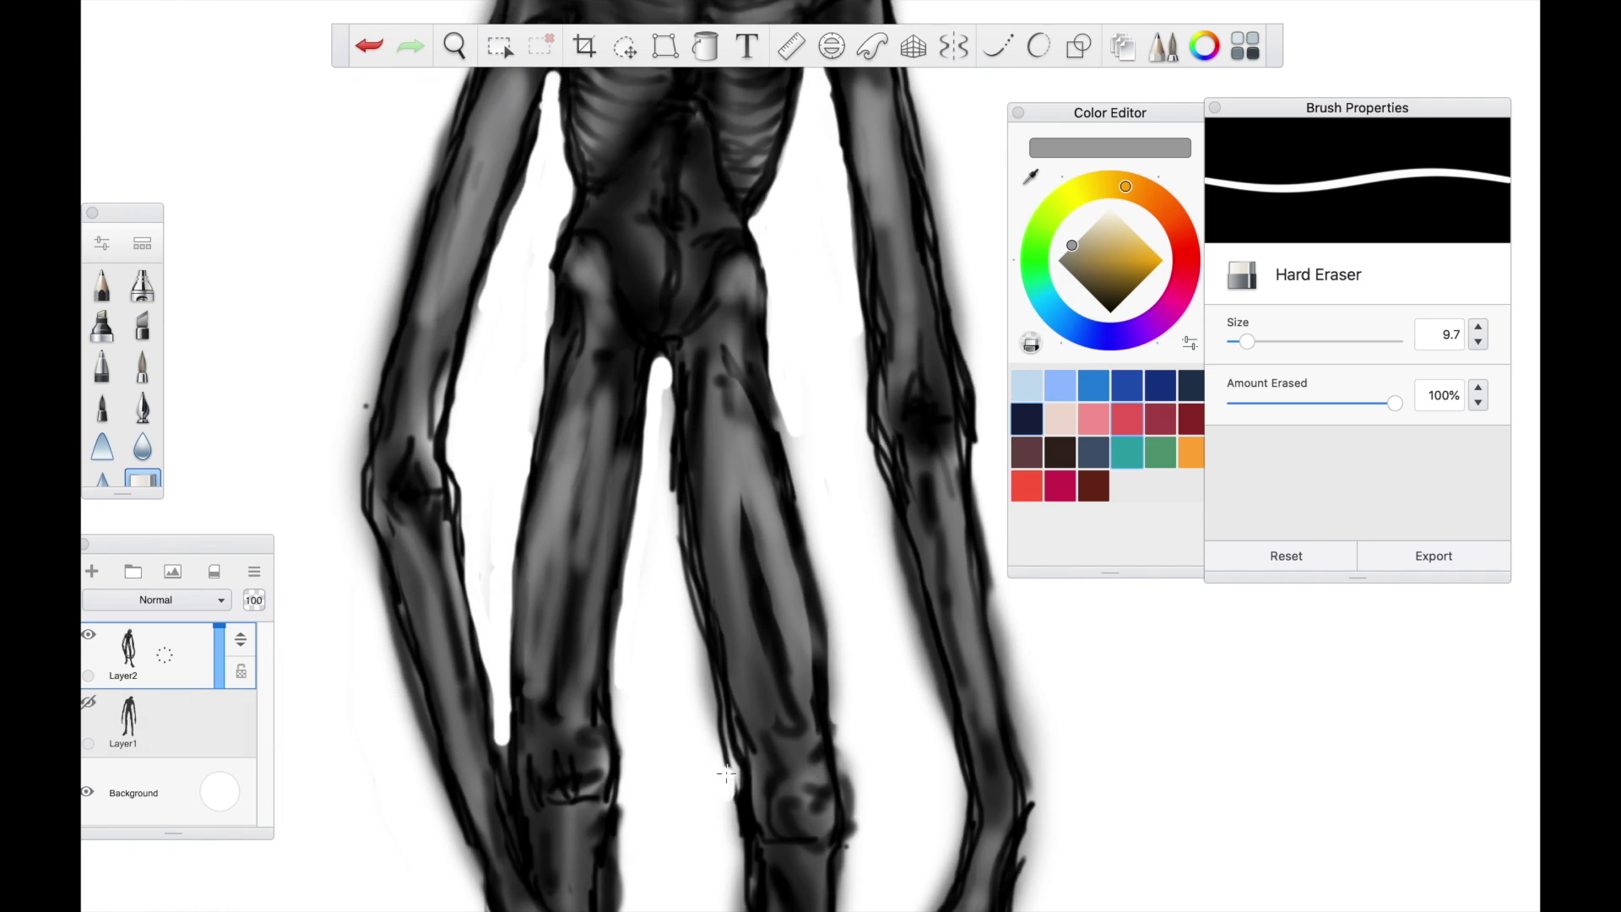
scroll(675, 456, down, 2)
scroll(719, 809, down, 3)
scroll(726, 797, up, 3)
mouse_move(734, 796)
mouse_down()
mouse_move(595, 764)
mouse_move(602, 849)
mouse_up()
scroll(601, 844, down, 1)
drag(707, 376, 695, 467)
drag(669, 575, 606, 537)
Erase the shading that spills around both hands and forearms, including the gaps between the fingers
scroll(608, 537, down, 1)
mouse_move(908, 336)
mouse_down()
mouse_move(820, 512)
mouse_move(791, 205)
mouse_up()
drag(569, 345, 566, 443)
scroll(564, 443, down, 2)
drag(447, 448, 342, 150)
drag(464, 482, 422, 393)
scroll(340, 154, right, 3)
drag(747, 581, 672, 614)
drag(785, 512, 711, 604)
drag(830, 403, 819, 477)
scroll(844, 354, down, 3)
scroll(844, 355, left, 1)
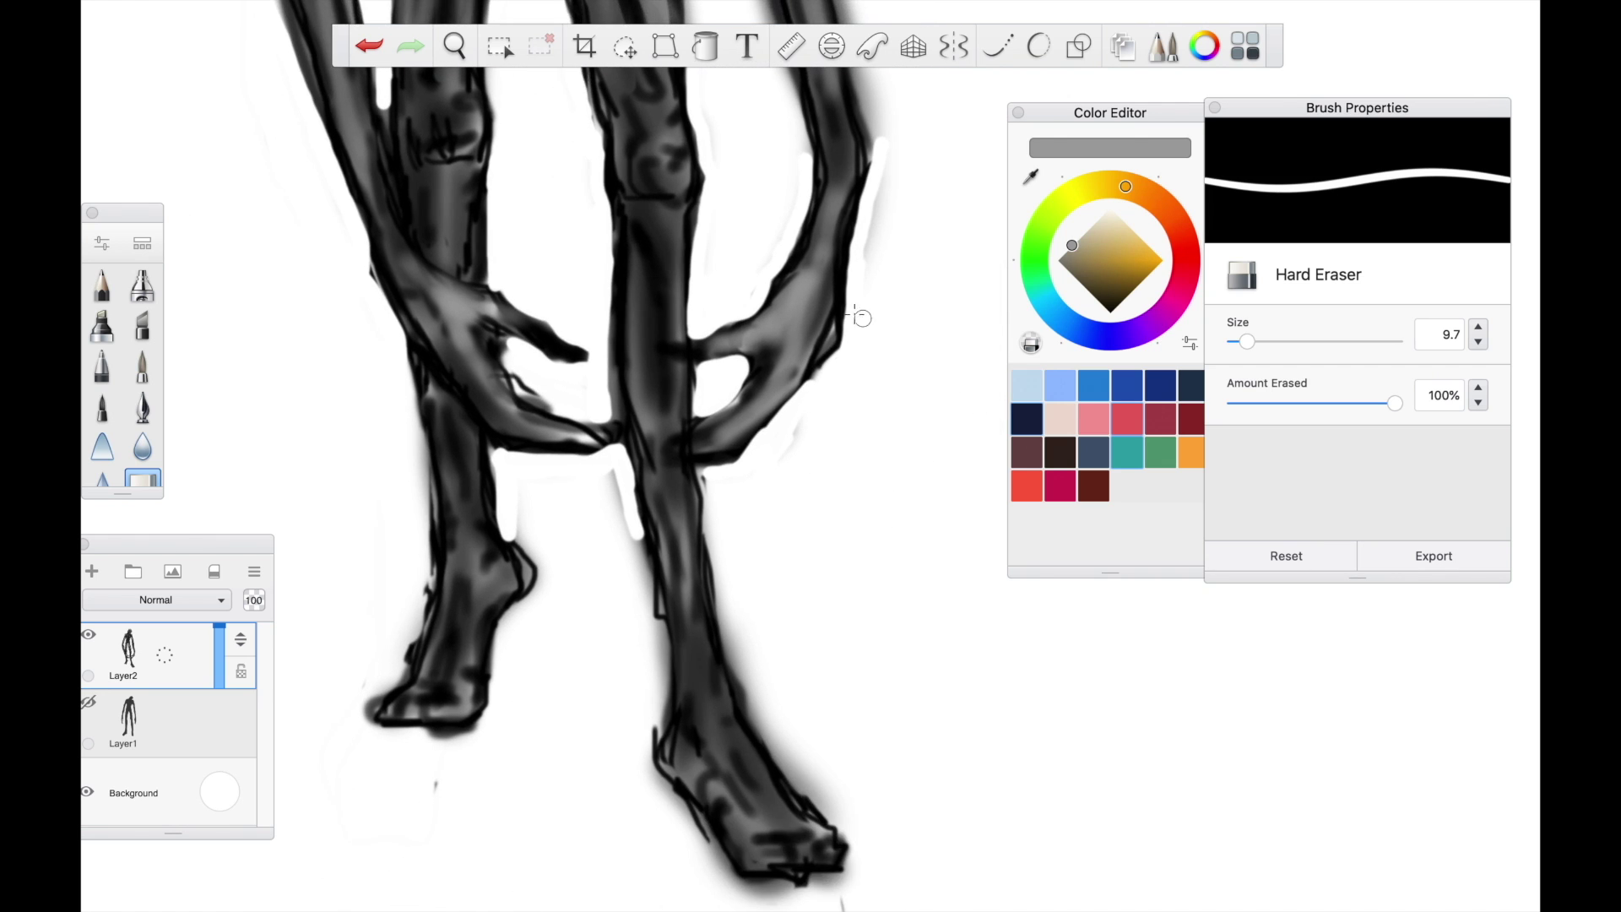
Erase the stray shading between the lower legs, beneath the hands
scroll(797, 407, down, 2)
scroll(591, 422, up, 4)
drag(595, 378, 638, 524)
scroll(633, 515, down, 1)
drag(627, 675, 584, 281)
scroll(584, 281, down, 2)
scroll(549, 380, left, 2)
Clean up the outline of the rear lower leg, heel and toes with the Hard Eraser
drag(474, 193, 470, 555)
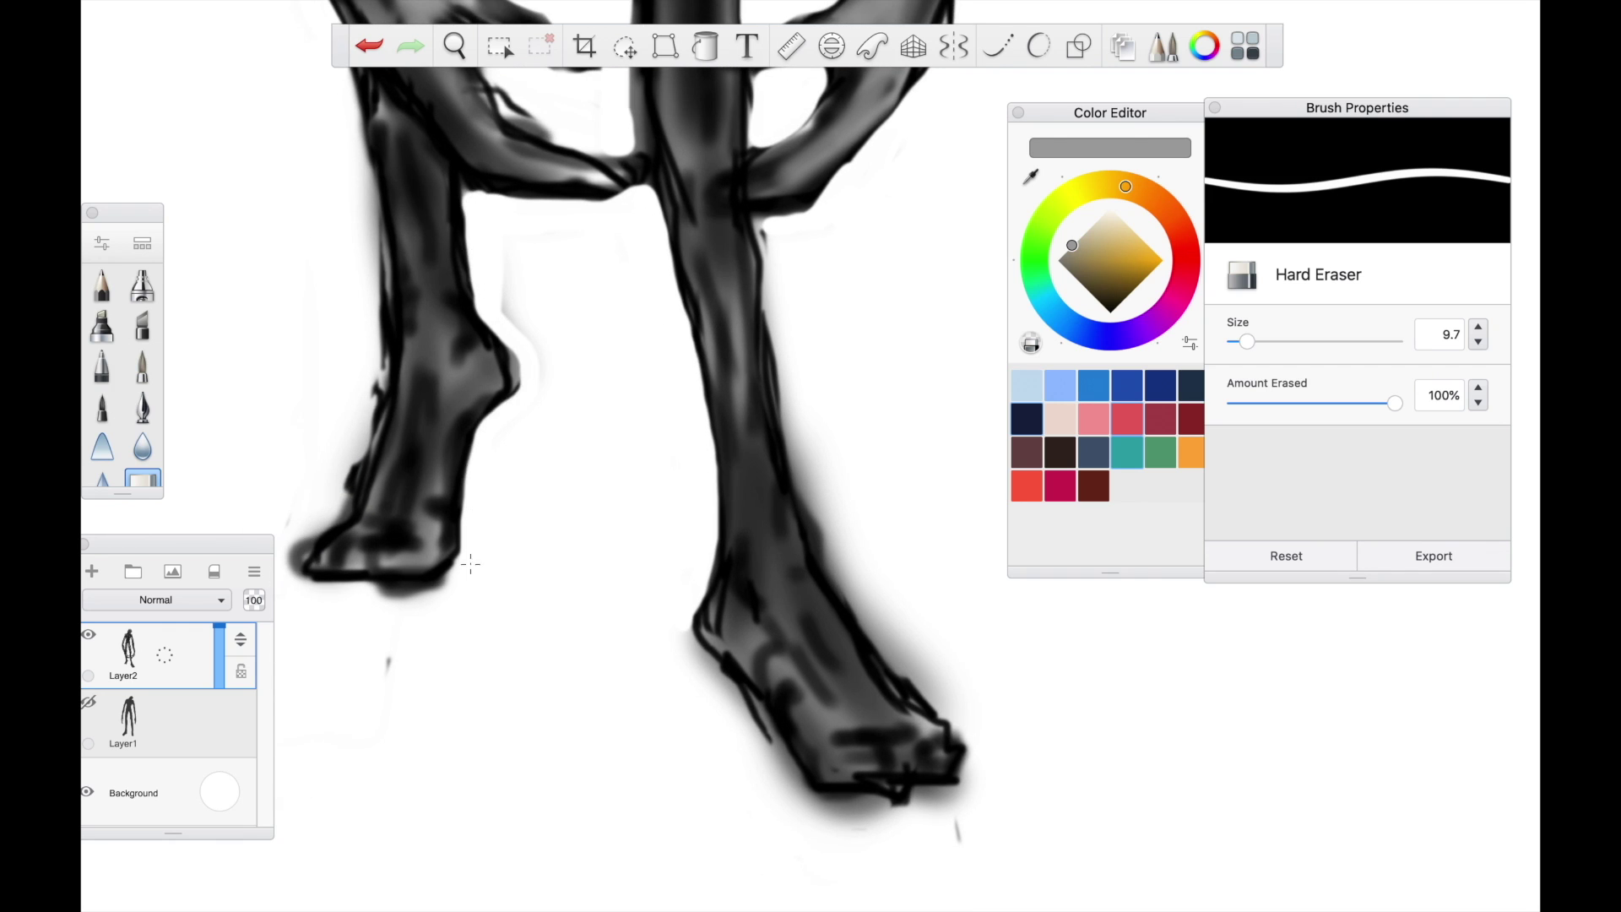
scroll(656, 462, up, 2)
scroll(656, 463, left, 3)
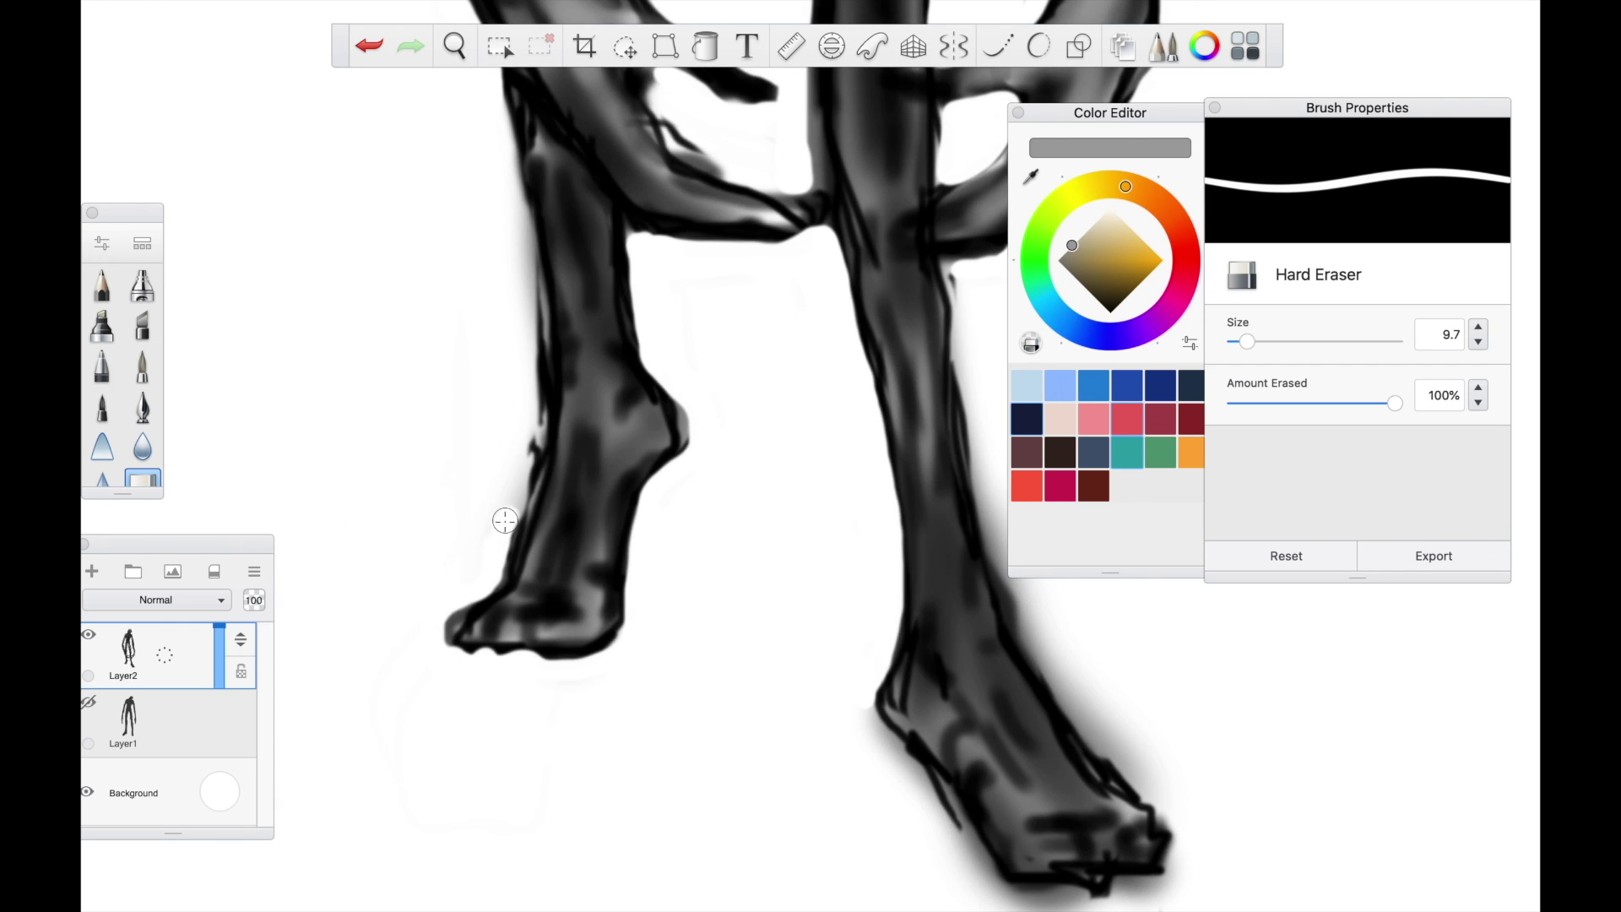
drag(508, 515, 536, 326)
scroll(522, 225, down, 3)
scroll(868, 590, up, 3)
Erase the soft spill around the front foot and along both edges of its shin
mouse_move(530, 606)
mouse_down()
mouse_move(591, 726)
mouse_move(681, 793)
mouse_up()
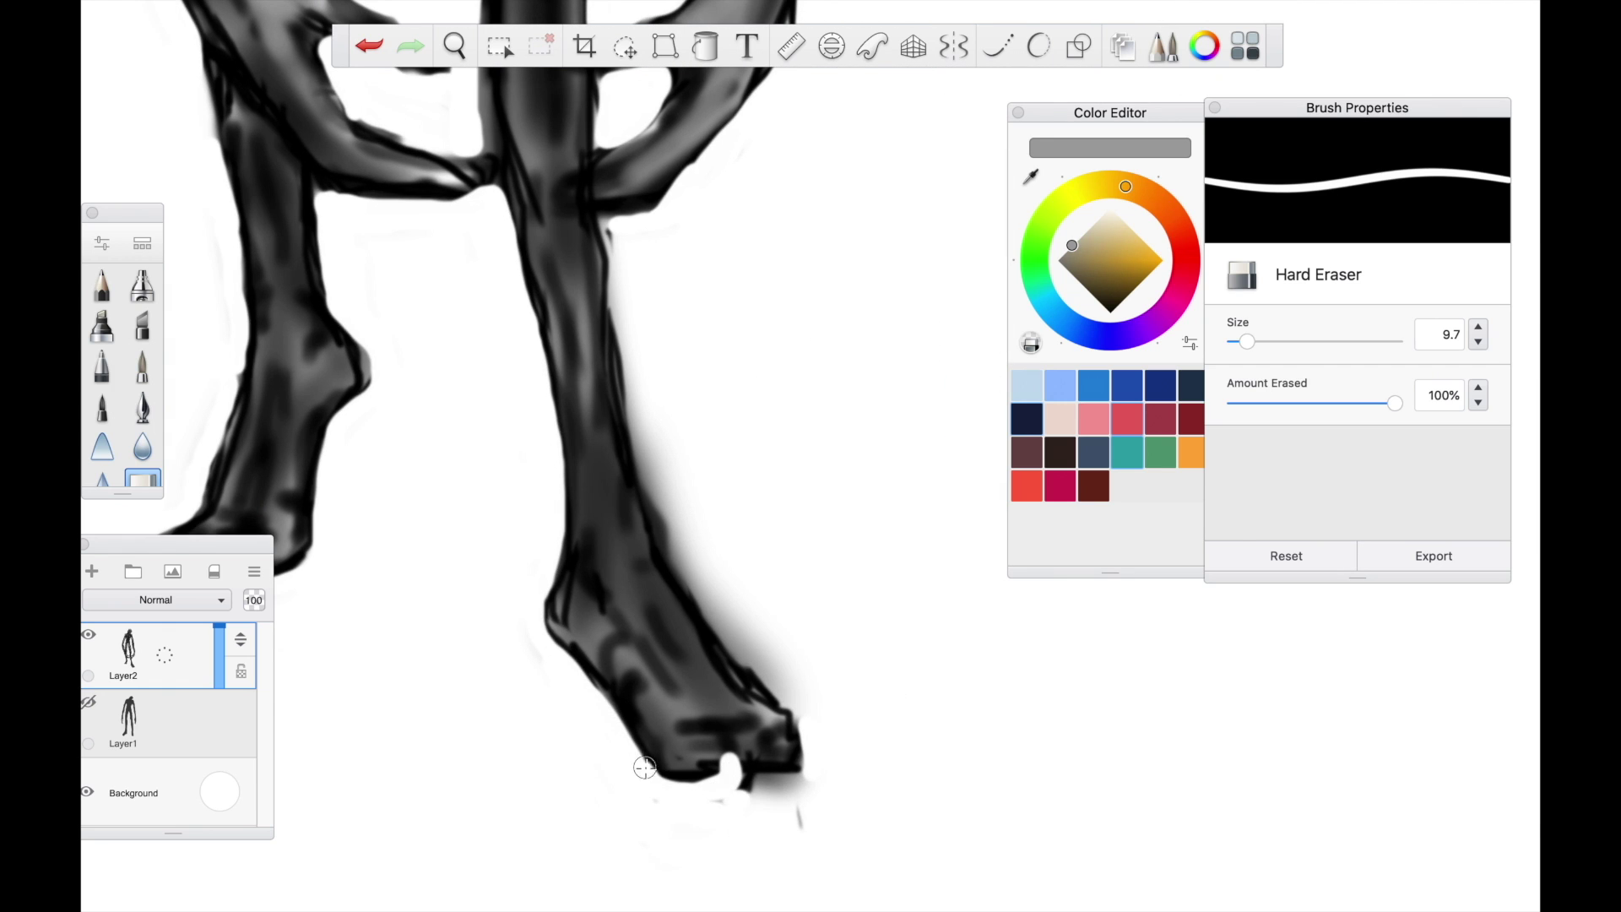
mouse_move(796, 736)
mouse_down()
mouse_move(686, 570)
mouse_move(619, 240)
mouse_up()
drag(663, 430, 790, 716)
scroll(857, 801, down, 3)
Erase the spill along the outer edge of the arm on the front-leg side, from hand to shoulder
scroll(832, 380, up, 3)
mouse_move(756, 629)
mouse_down()
mouse_move(721, 486)
mouse_move(764, 406)
mouse_up()
scroll(800, 560, up, 3)
drag(802, 564, 716, 143)
drag(781, 435, 747, 211)
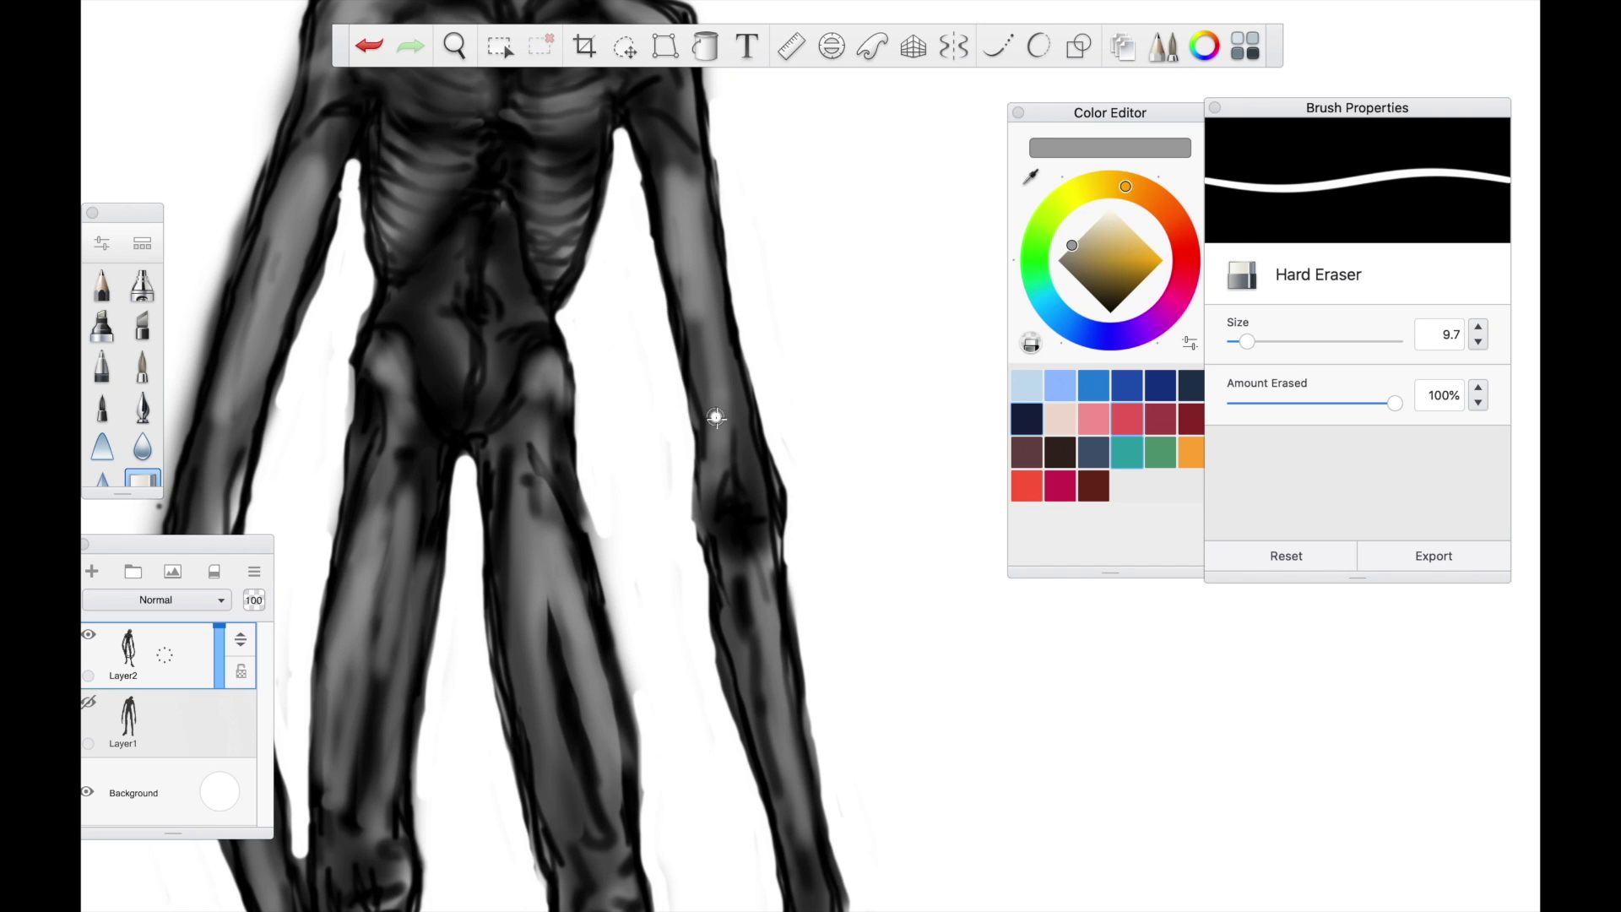
Erase the remaining spill around the other arm, the shoulders, the neck and the head
scroll(716, 416, down, 3)
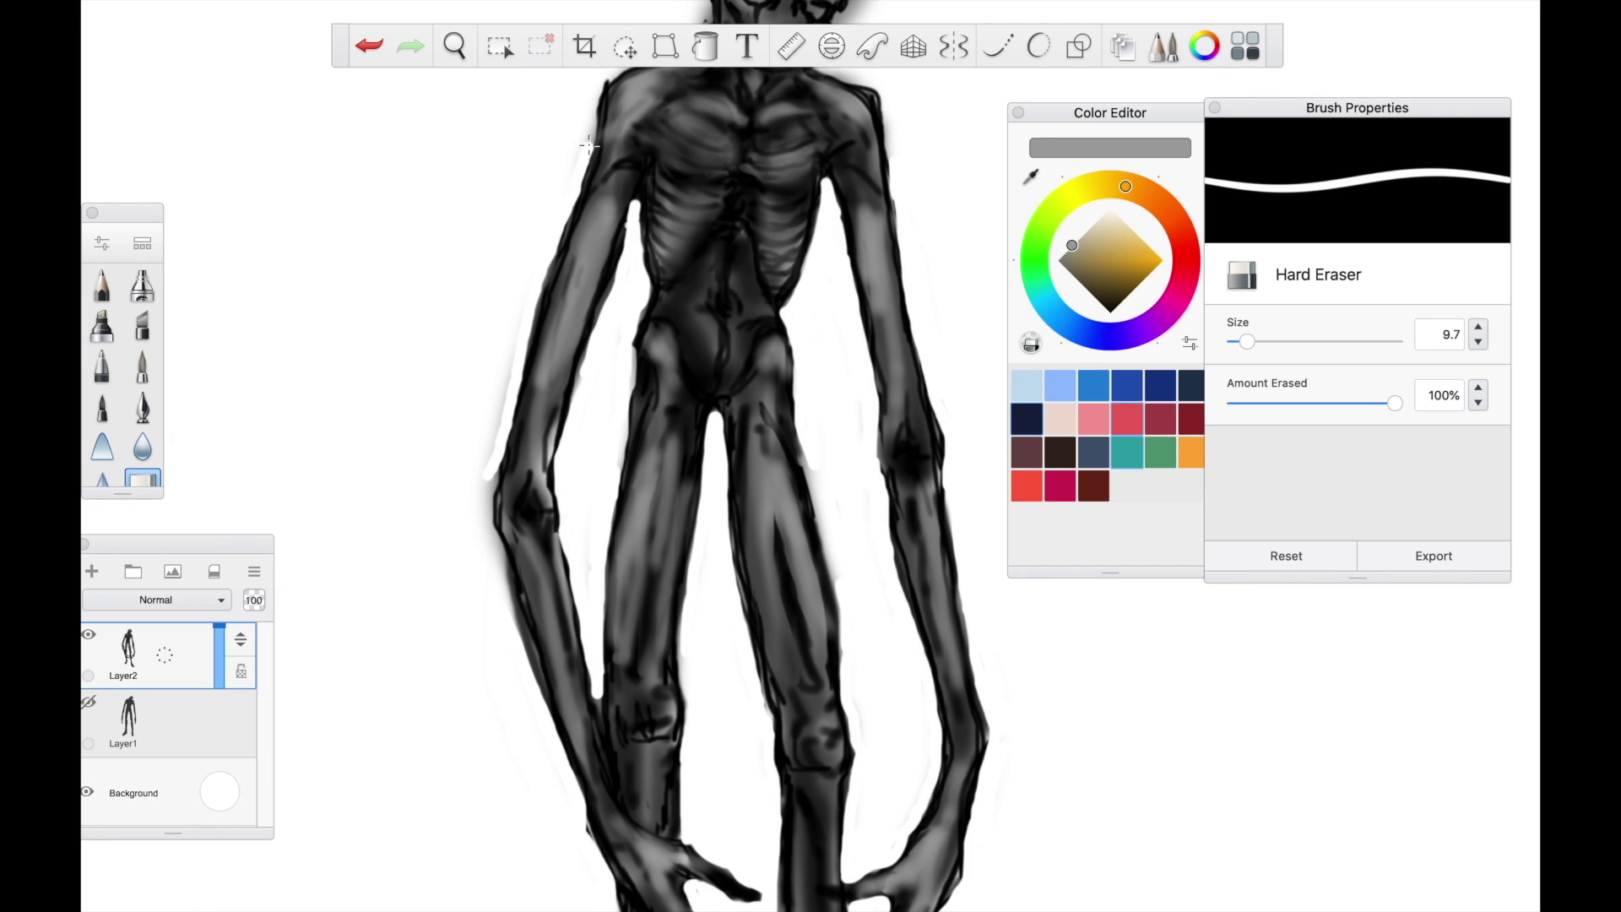
scroll(484, 475, down, 2)
scroll(579, 289, up, 4)
mouse_move(692, 473)
mouse_down()
mouse_move(781, 293)
mouse_move(758, 479)
mouse_up()
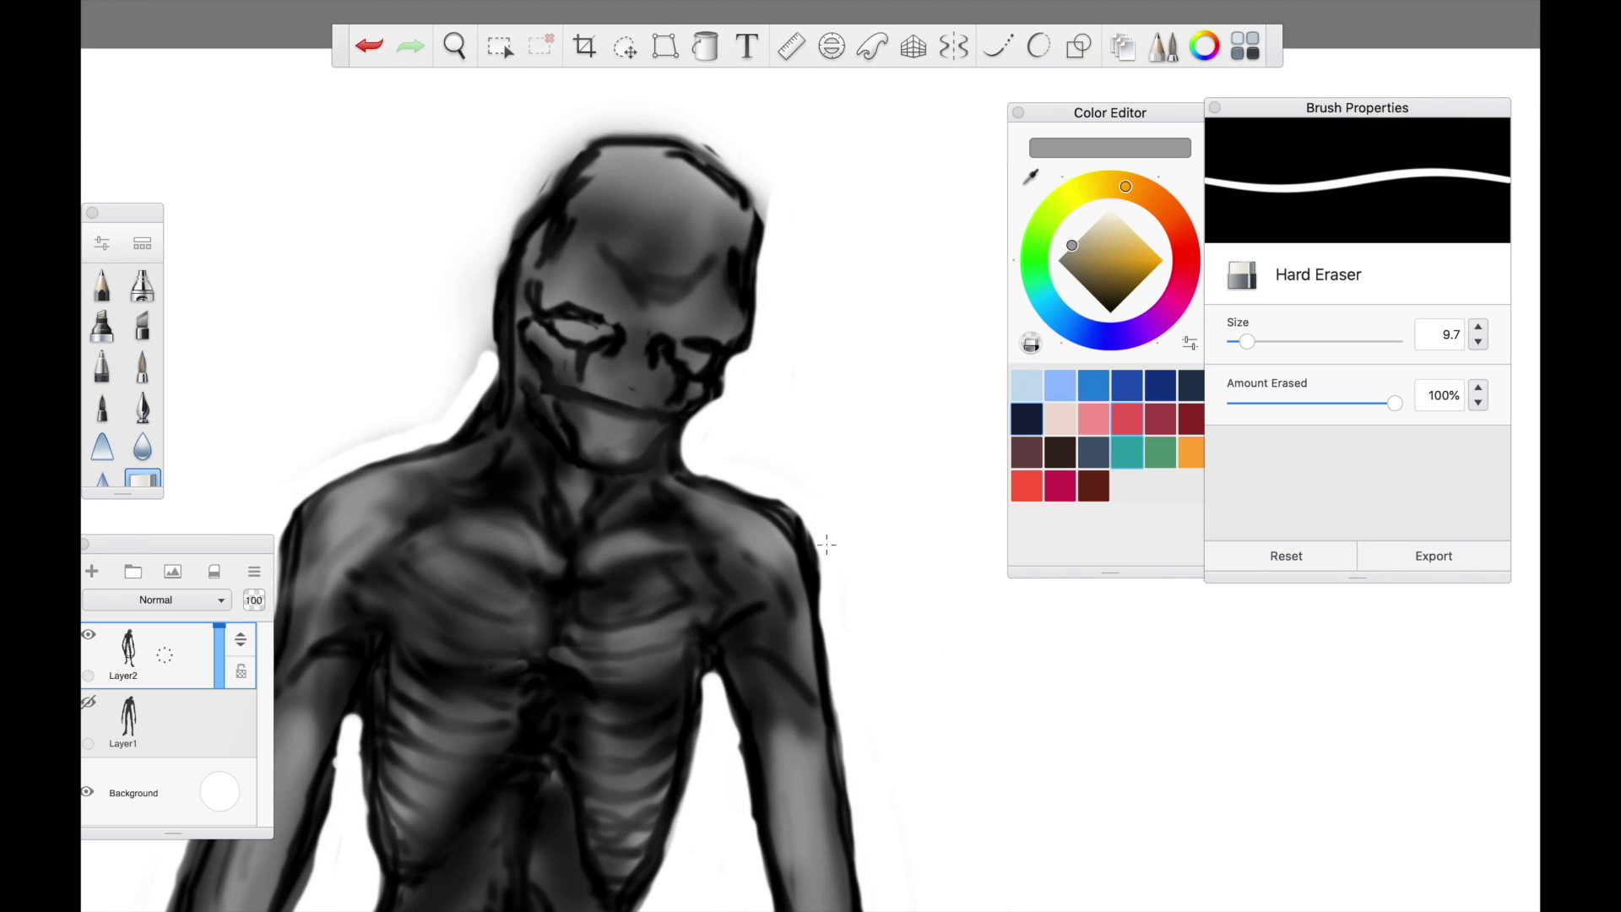
mouse_move(675, 126)
mouse_down()
mouse_move(543, 152)
mouse_move(485, 380)
mouse_move(499, 396)
mouse_up()
scroll(499, 410, down, 2)
scroll(424, 428, down, 2)
scroll(498, 347, up, 4)
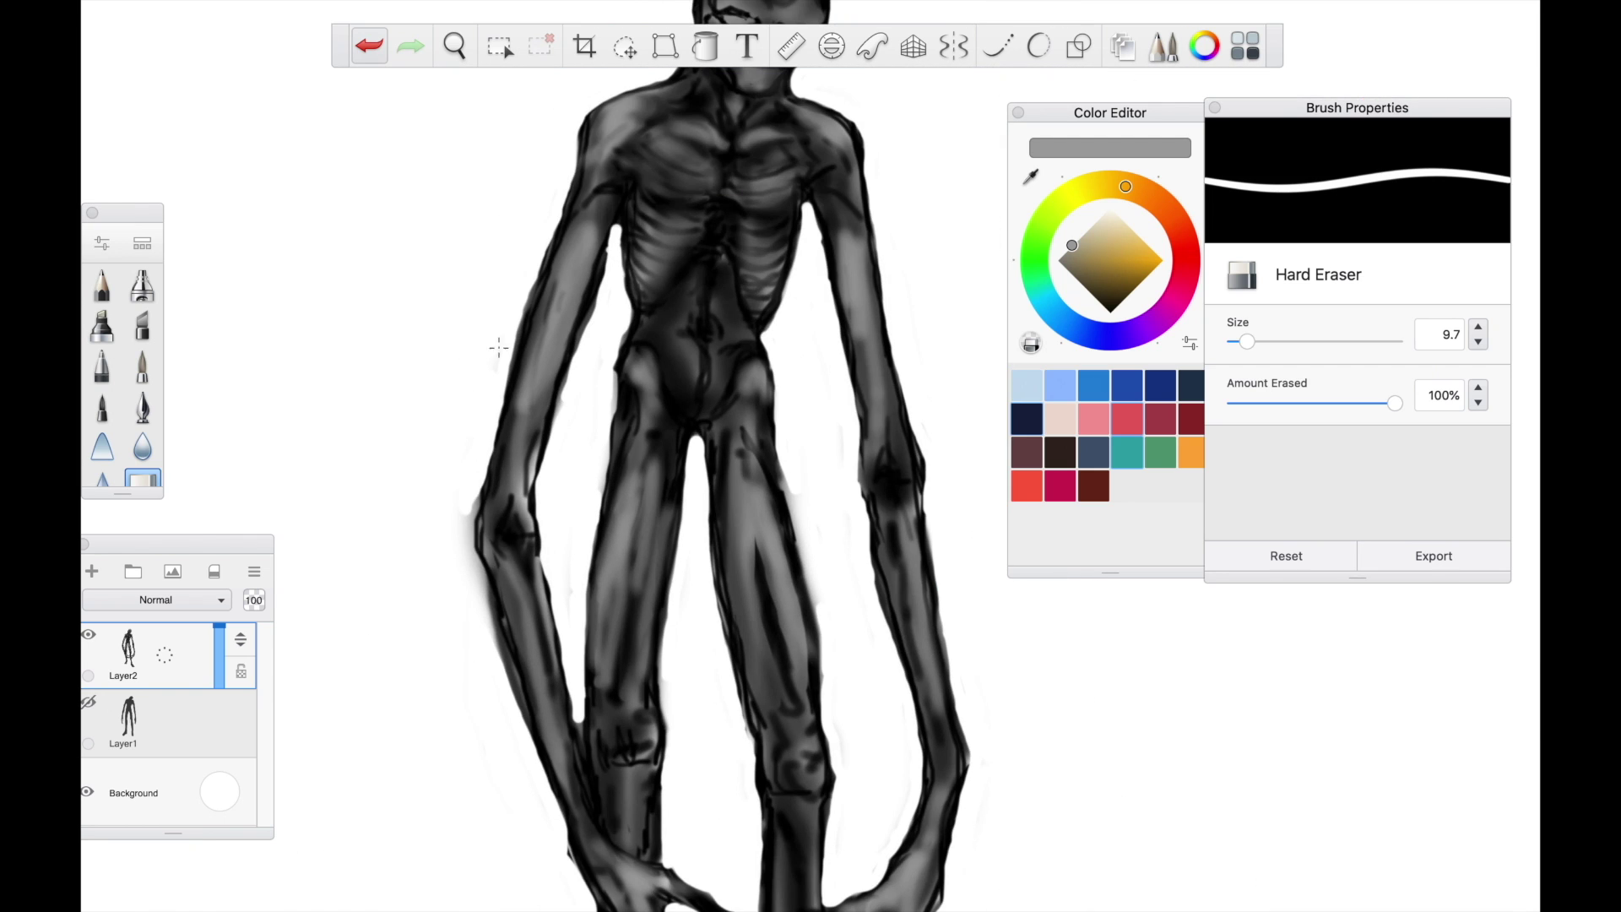
Reduce the Hard Eraser to size 4.6 and erase the inside of both eyes to white
scroll(775, 353, up, 3)
drag(1247, 341, 1239, 341)
scroll(724, 254, up, 3)
drag(857, 625, 826, 652)
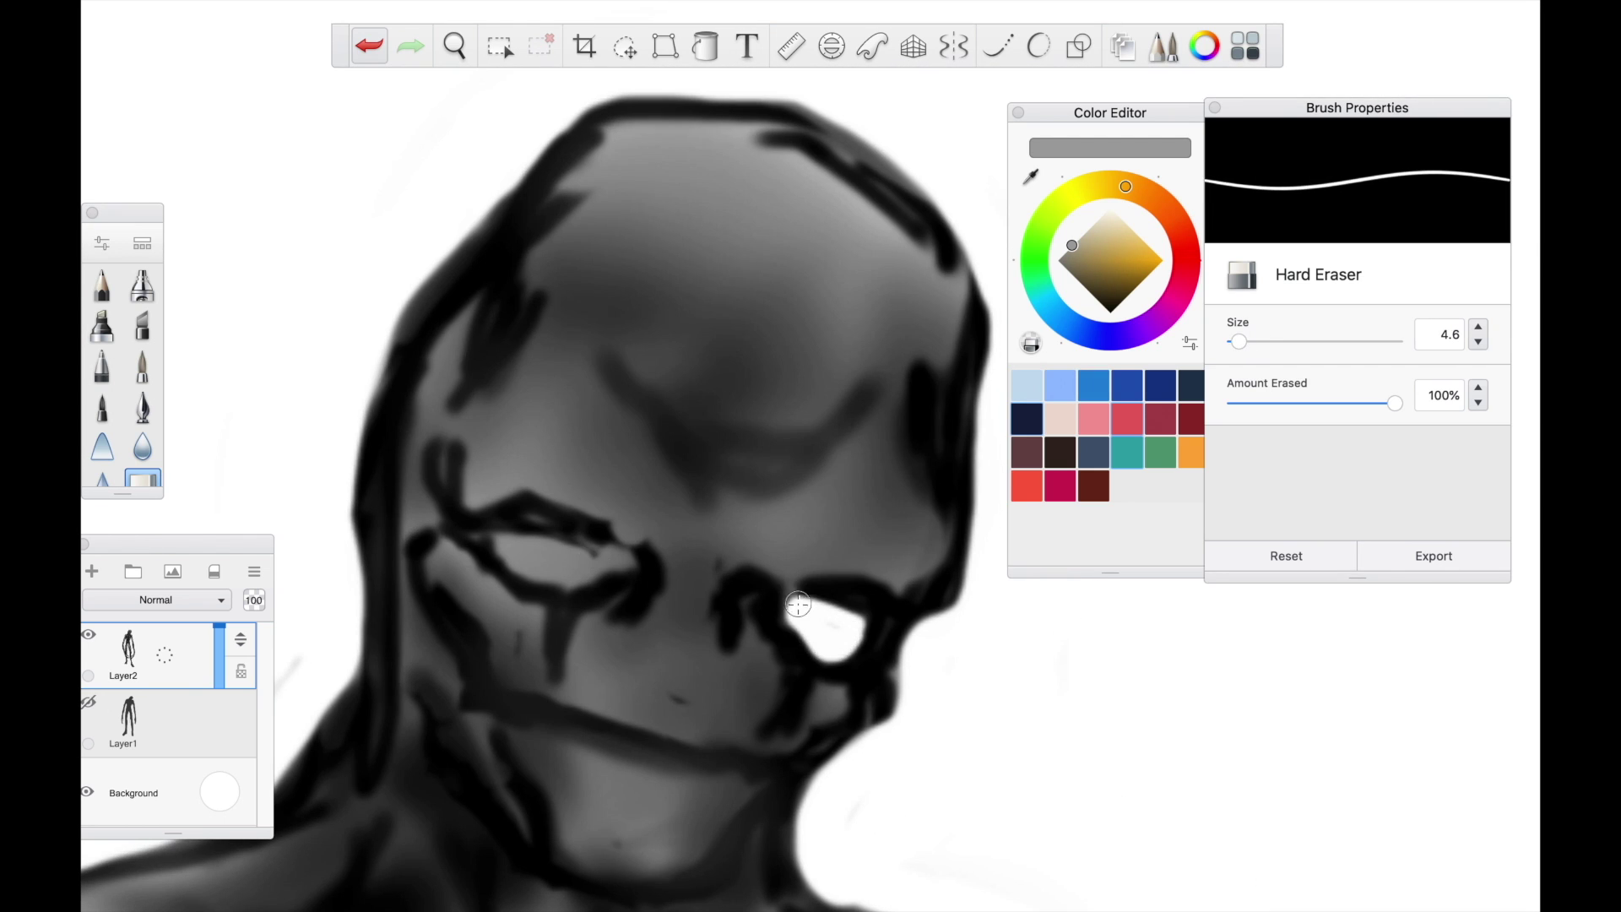
mouse_move(591, 552)
mouse_down()
mouse_move(490, 553)
mouse_move(612, 567)
mouse_up()
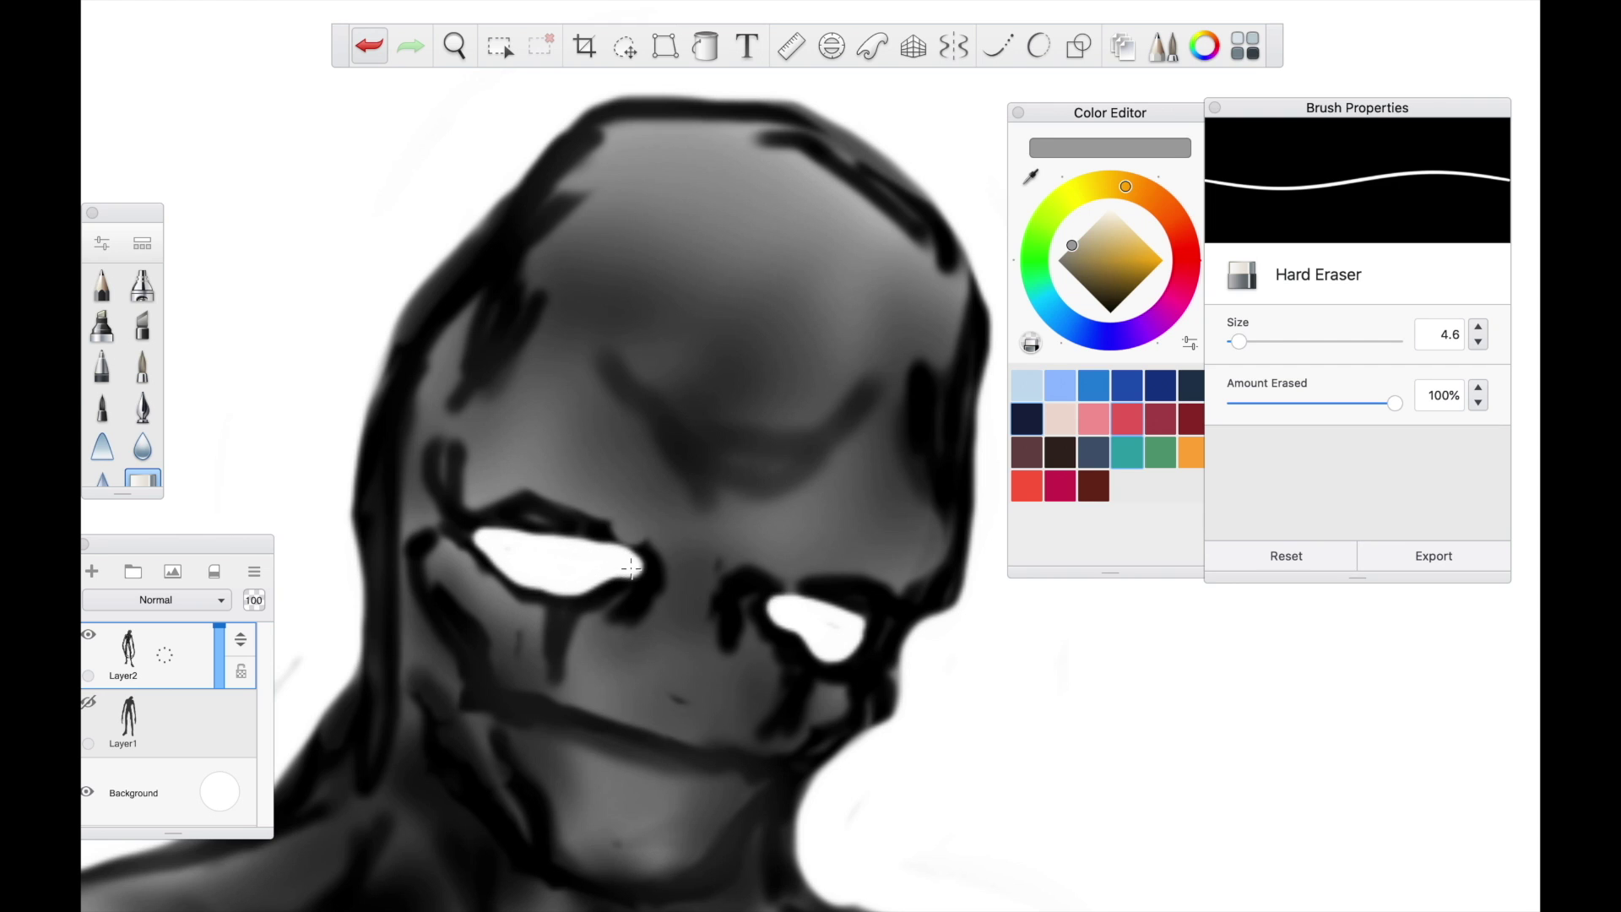
scroll(531, 538, down, 2)
Switch to a black Airbrush at size 8.2 and darken the rims of the eyes
click(142, 285)
drag(1233, 341, 1237, 341)
mouse_move(550, 553)
mouse_down()
mouse_move(443, 541)
mouse_move(509, 503)
mouse_up()
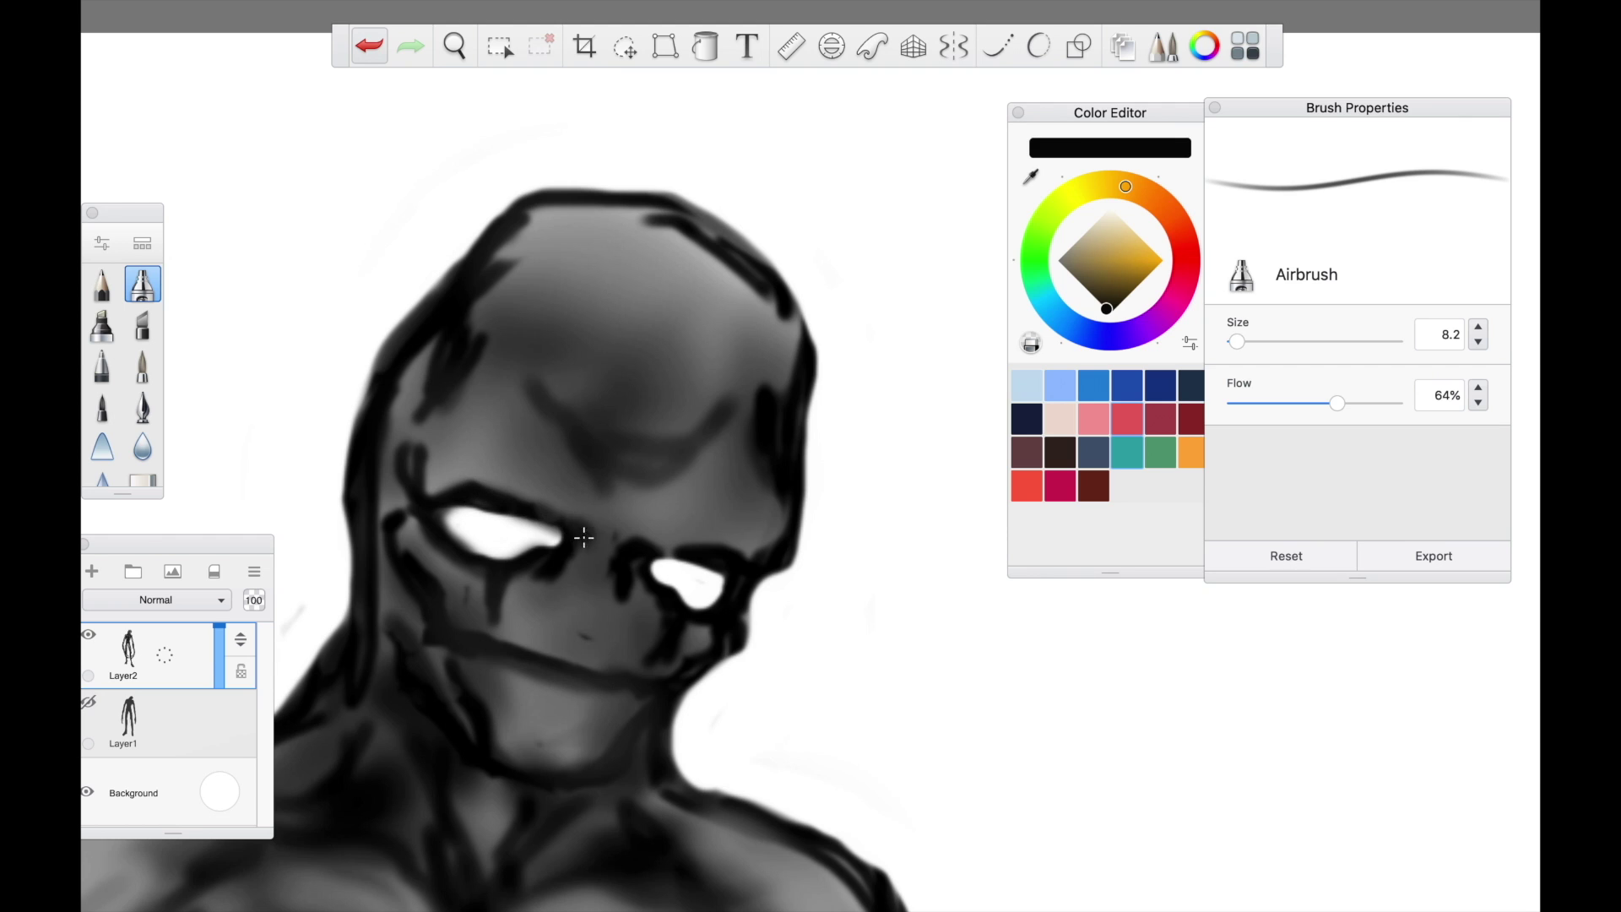
scroll(585, 537, down, 3)
scroll(703, 424, down, 4)
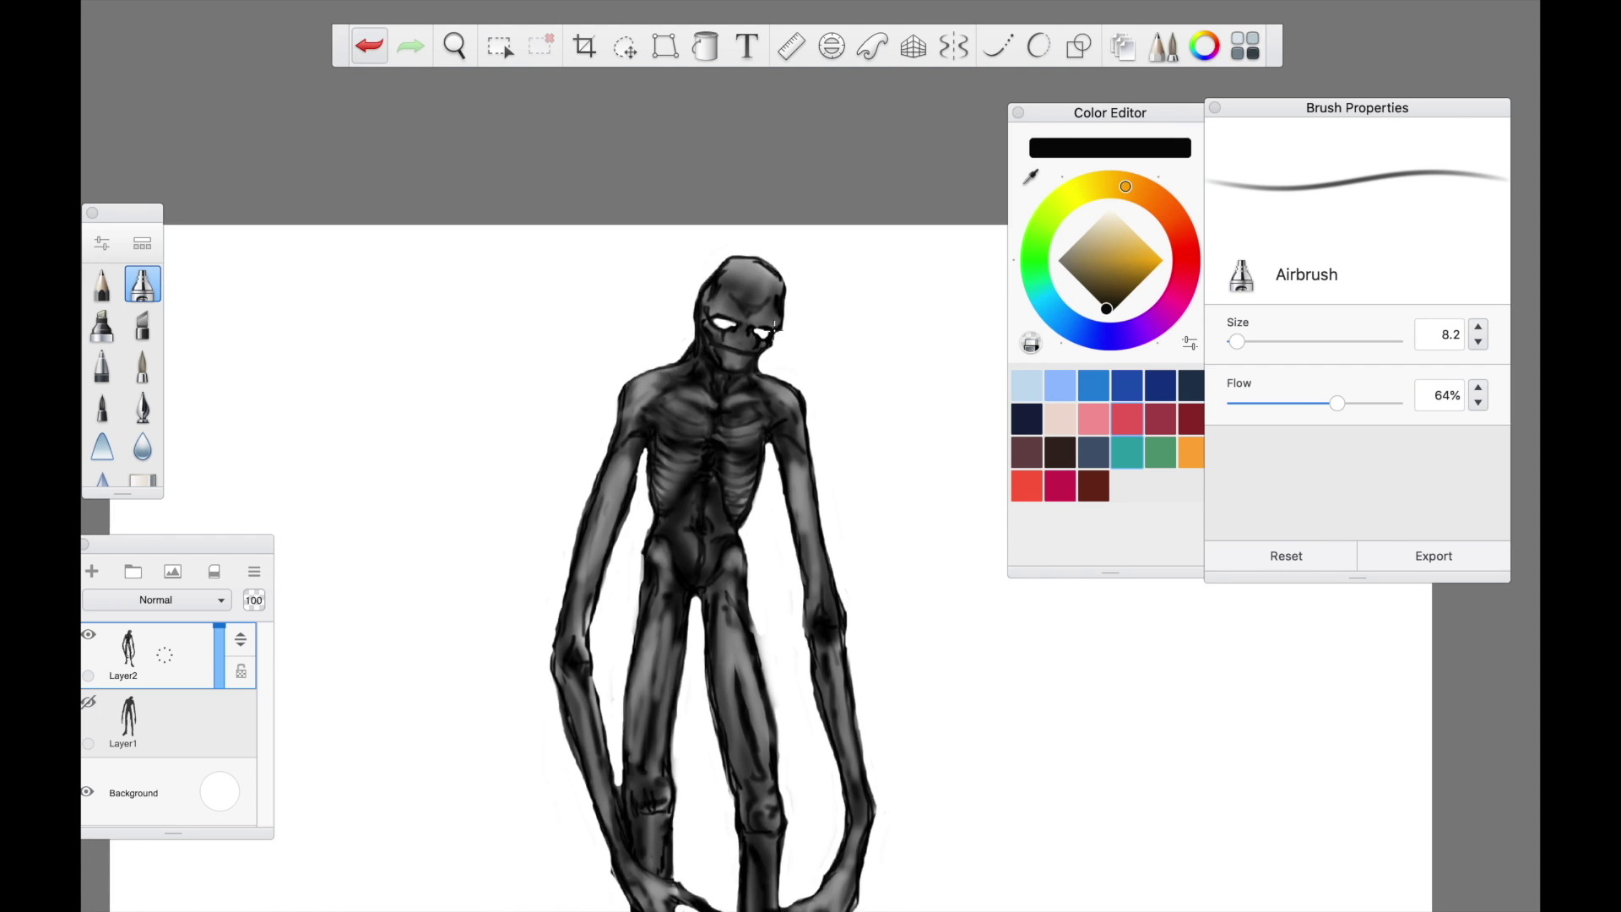
Undo the first chin stroke, lower the Airbrush flow to 25% and shade the chin again more softly
scroll(703, 423, up, 7)
drag(669, 283, 696, 292)
scroll(696, 292, down, 4)
click(369, 45)
drag(1337, 403, 1273, 403)
drag(706, 296, 724, 301)
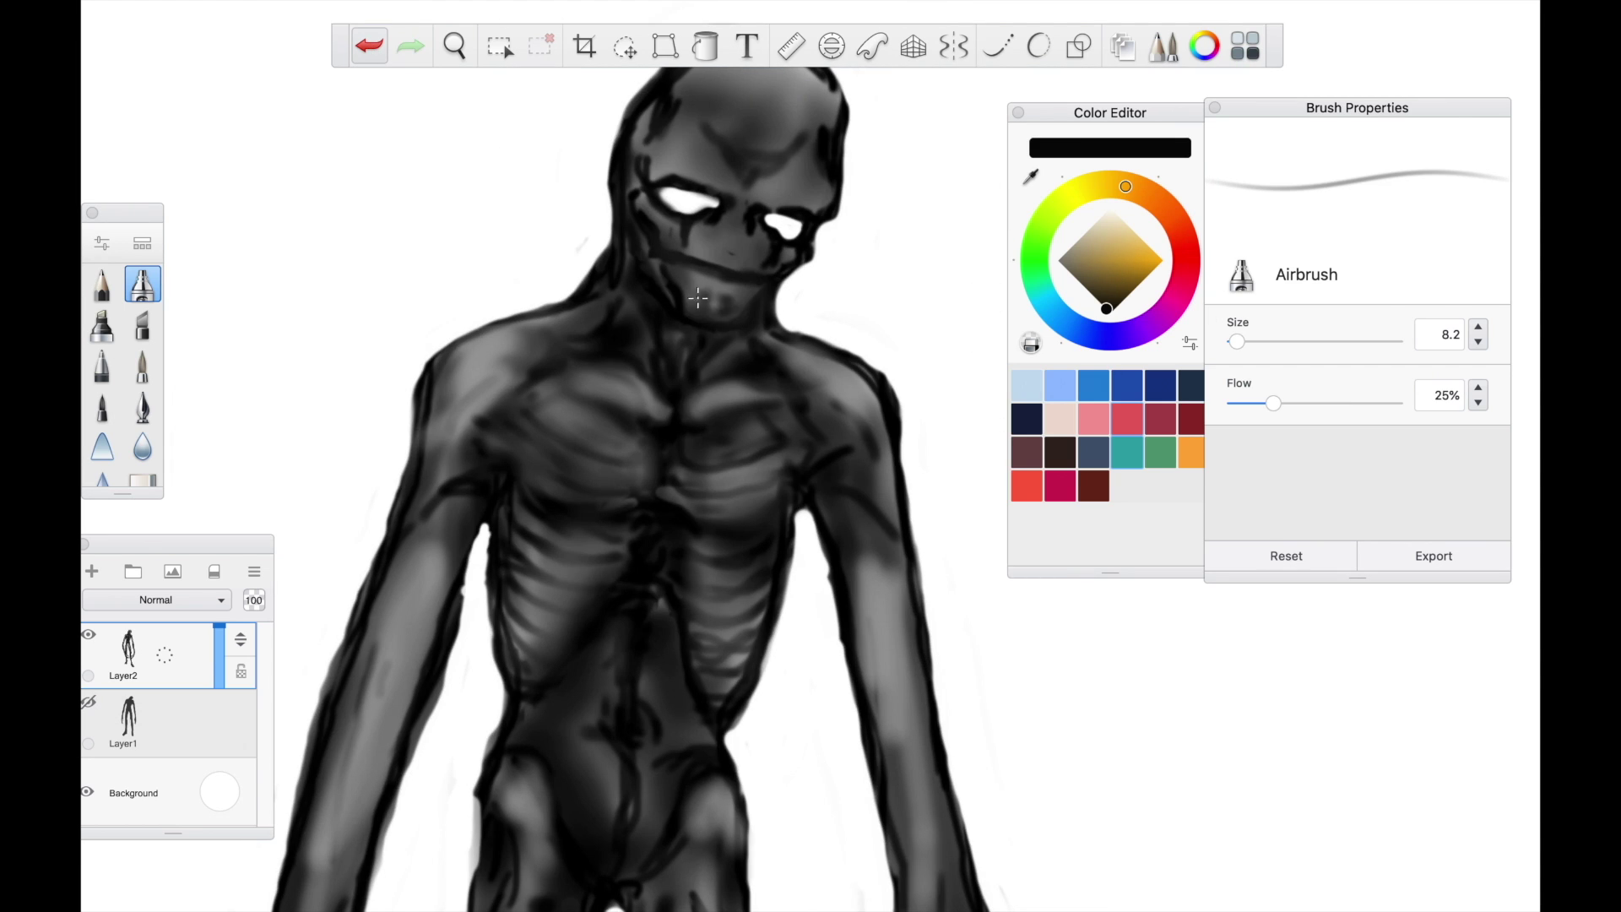
scroll(697, 297, down, 3)
scroll(677, 427, up, 2)
Enlarge the Airbrush to size 24.0 and add soft dark shading to the body
key(s)
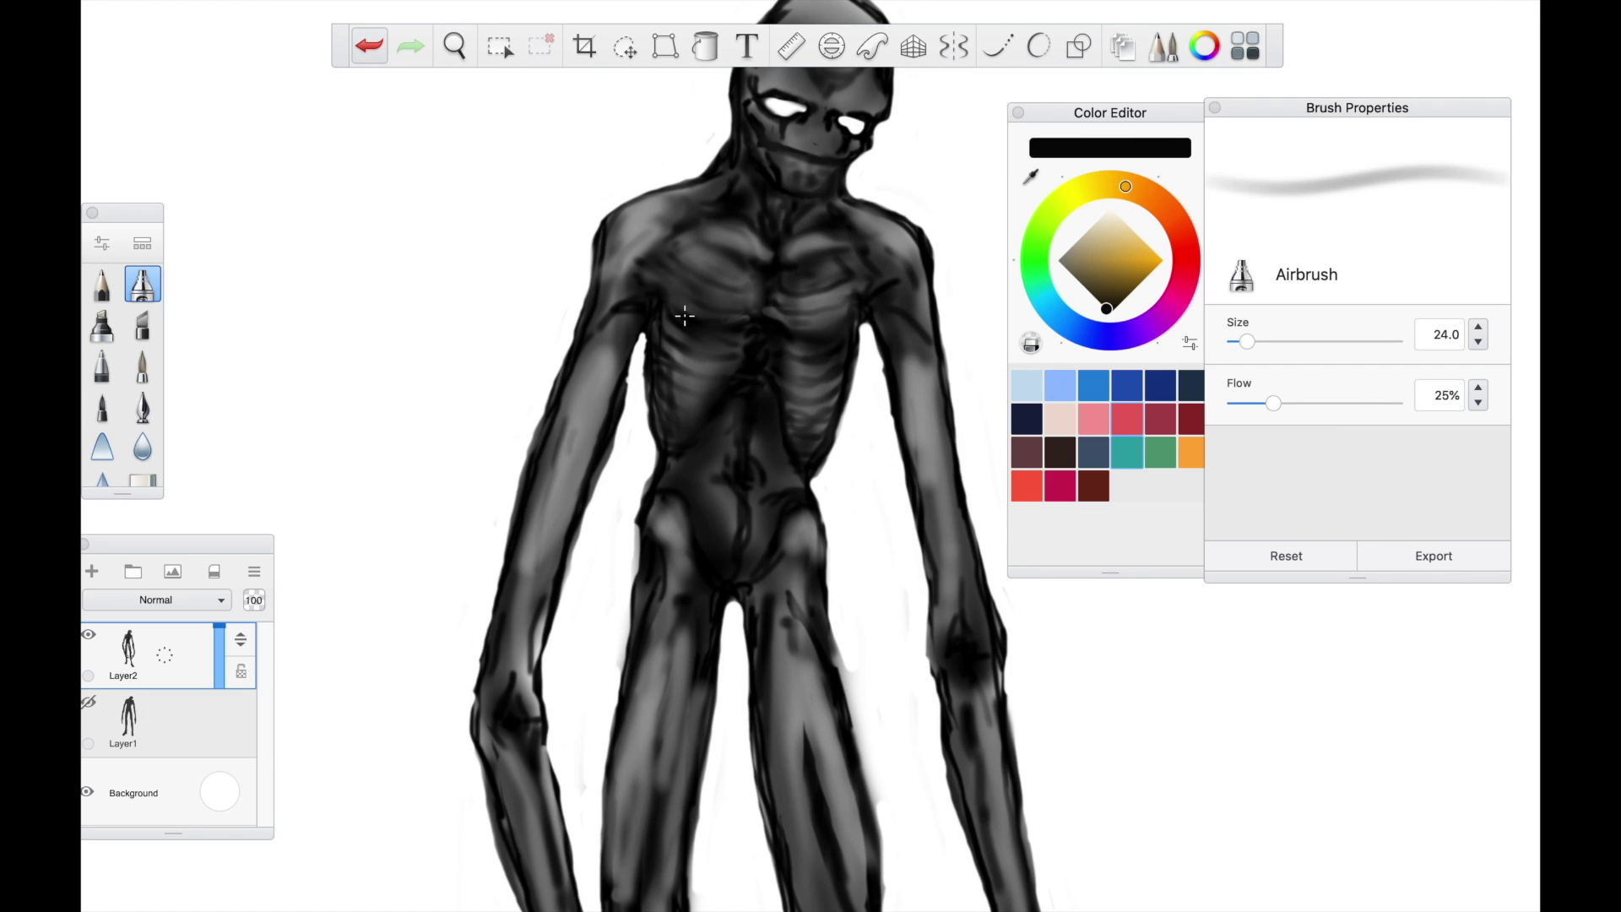
scroll(691, 349, down, 2)
drag(761, 502, 768, 565)
scroll(793, 532, down, 2)
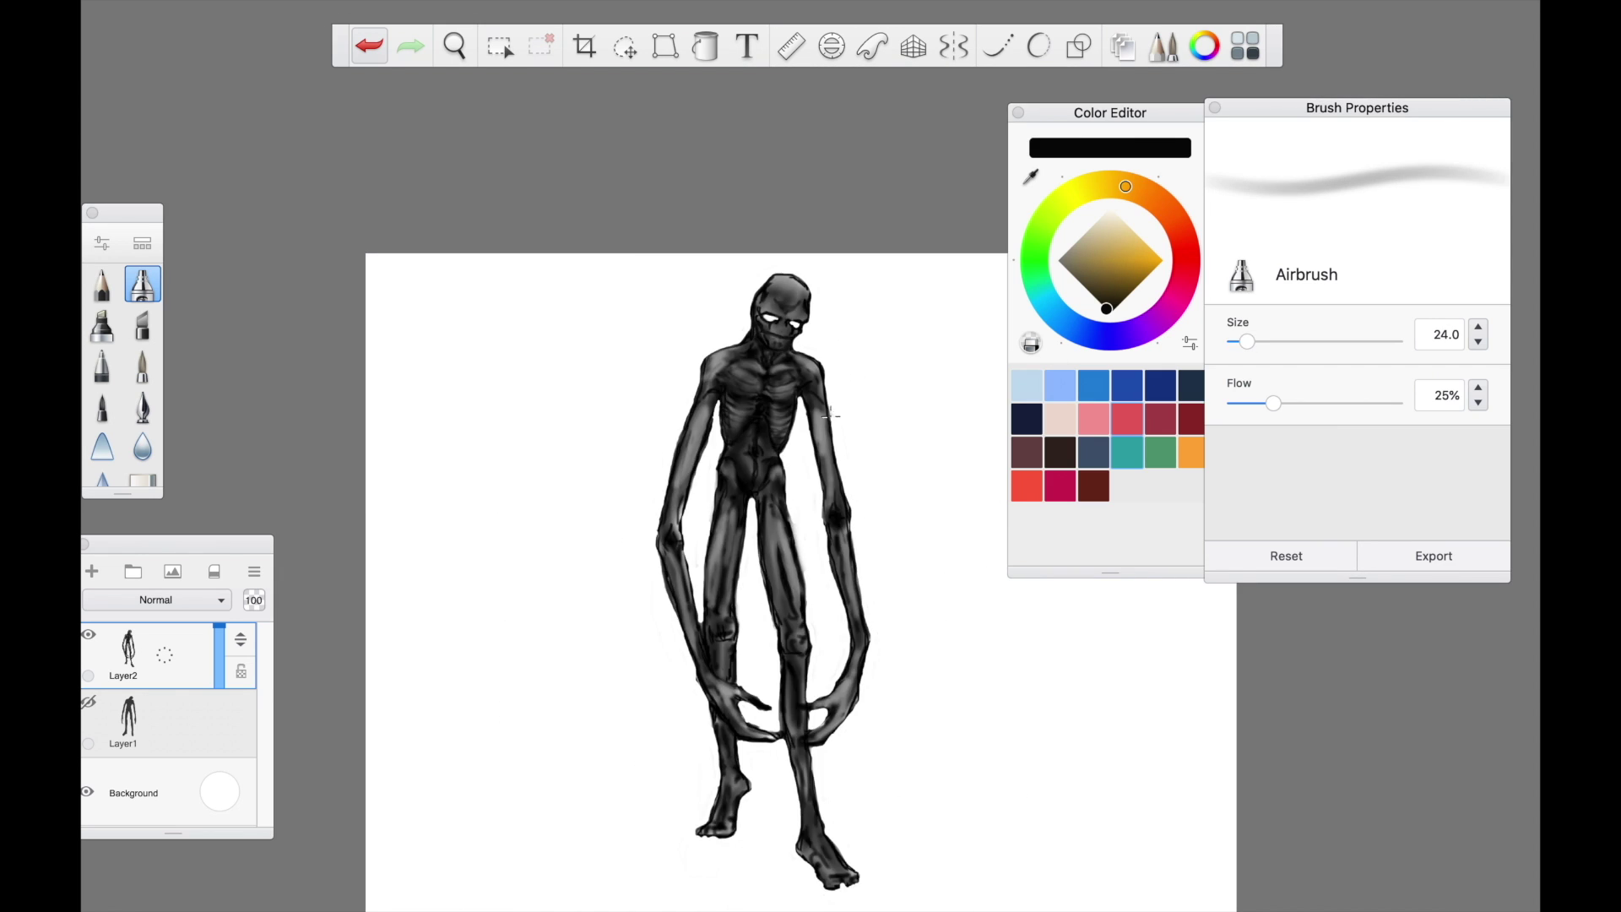
Choose a saturated magenta and colour both eyes with the Airbrush
scroll(781, 318, up, 7)
click(1162, 315)
click(1162, 260)
drag(849, 342, 874, 359)
mouse_move(743, 314)
mouse_down()
mouse_move(684, 303)
mouse_move(751, 315)
mouse_up()
drag(842, 340, 878, 356)
Set the Airbrush to size 57.2 and 13% flow and spread a magenta glow around both eyes
drag(1247, 341, 1268, 341)
drag(1273, 402, 1253, 403)
mouse_move(895, 371)
mouse_down()
mouse_move(824, 333)
mouse_move(641, 299)
mouse_up()
drag(869, 355, 908, 376)
Check the glow by briefly hiding and reshowing the Background and Layer2
click(87, 791)
click(88, 634)
click(88, 634)
click(87, 791)
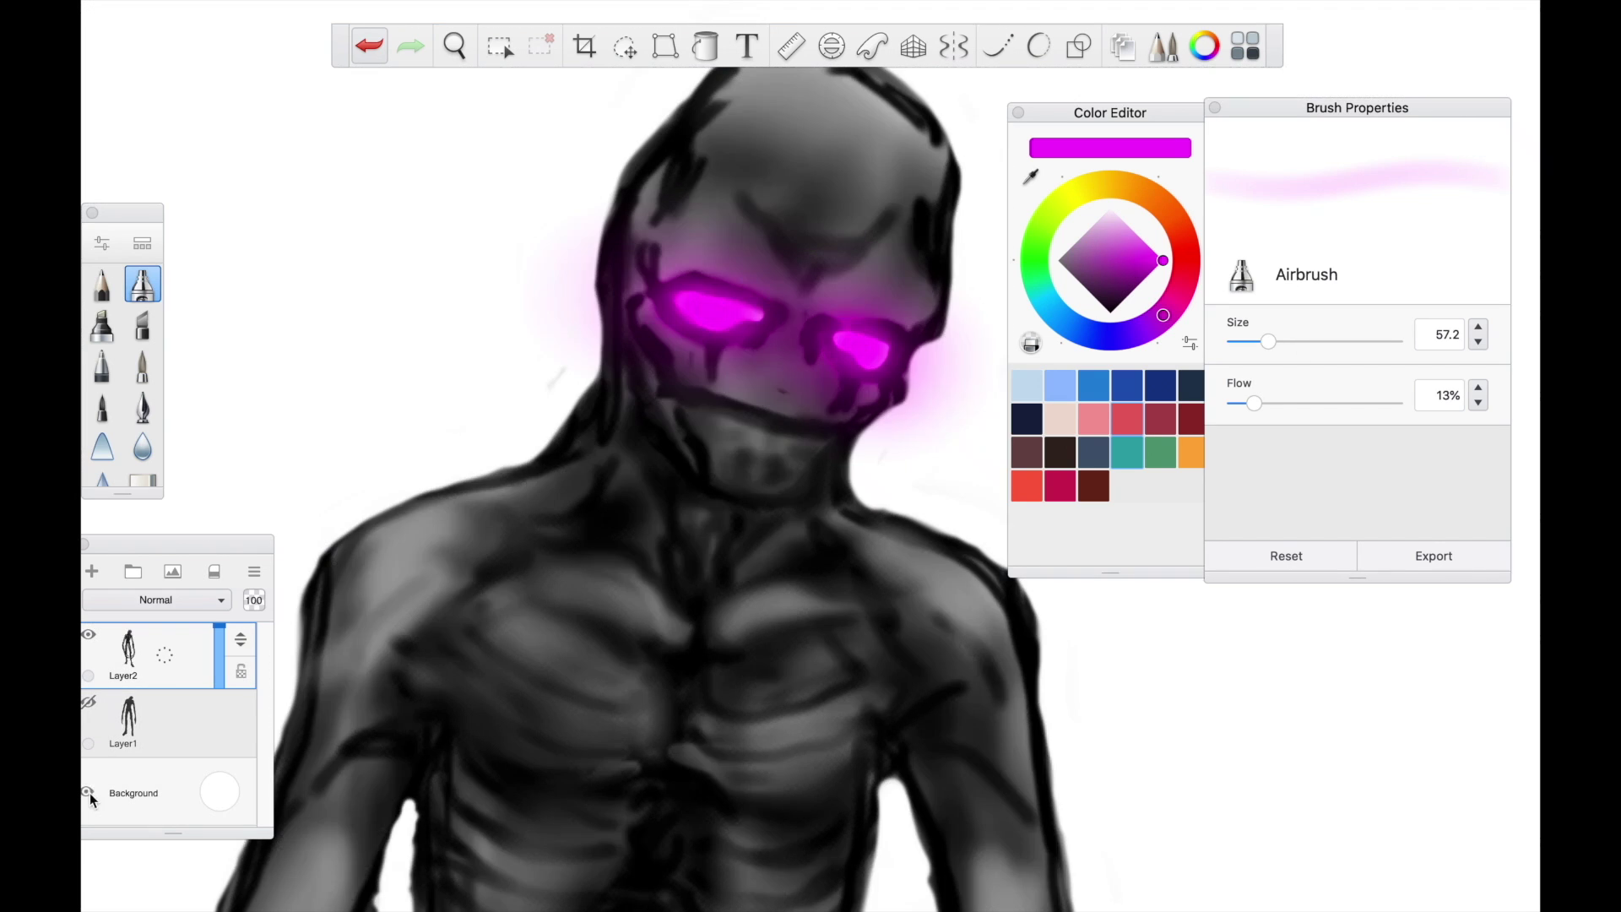
Choose white, reduce the Airbrush to size 9.7 and brighten the centres of both eyes
drag(1135, 234, 1110, 207)
drag(1268, 341, 1238, 341)
drag(847, 339, 864, 336)
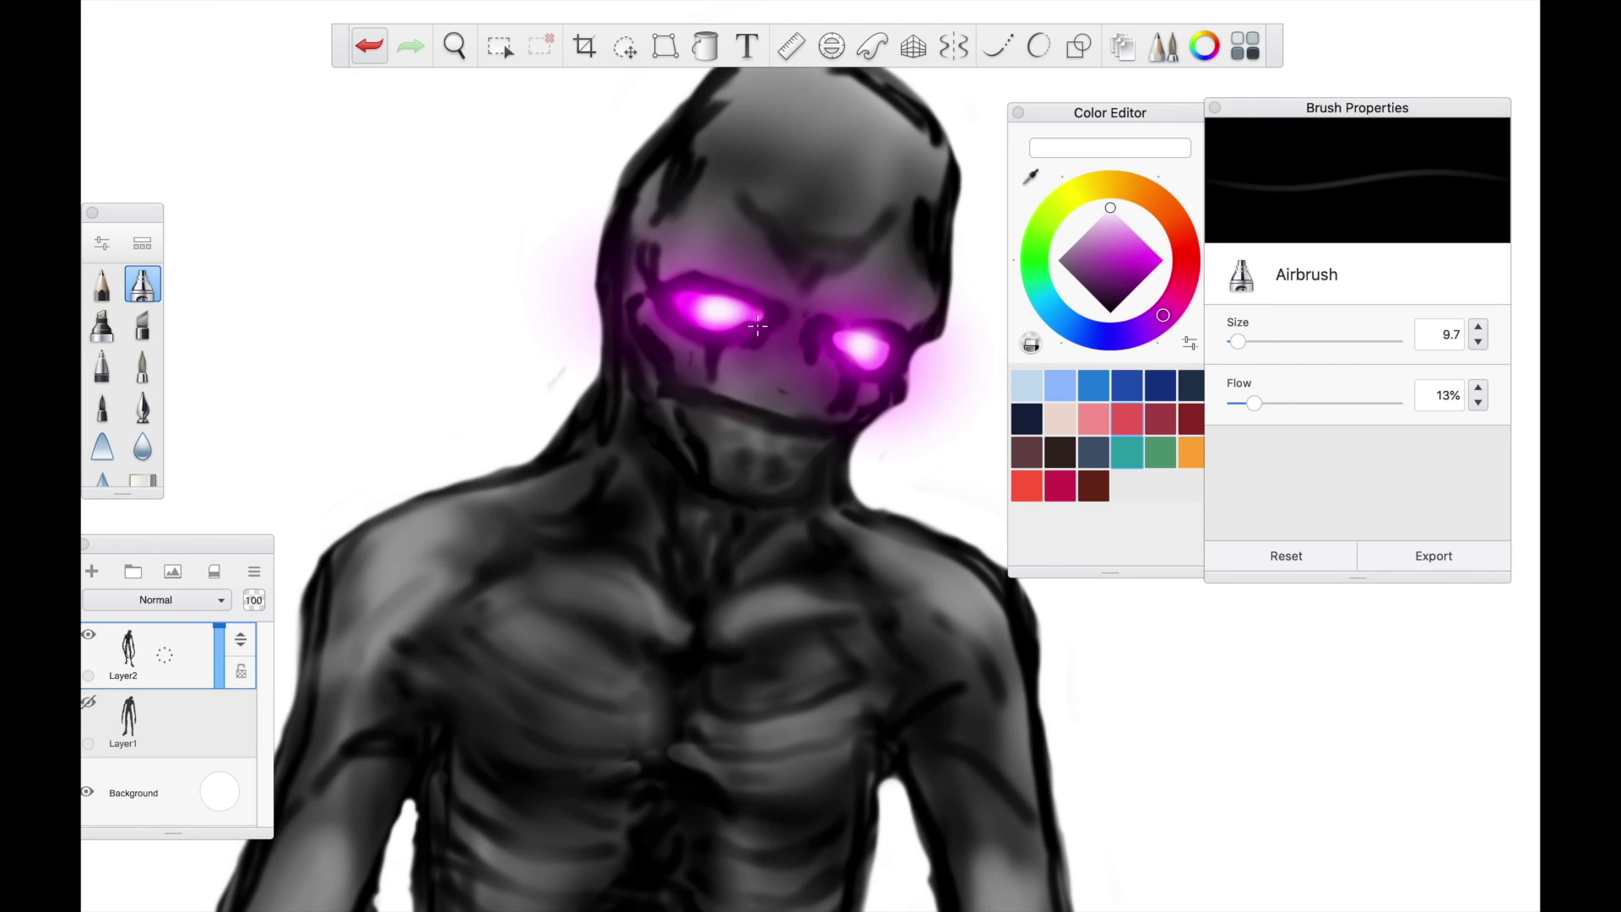
Return to magenta with a larger, fainter Airbrush and sweep the eye glow outward on both sides of the head
click(1163, 260)
drag(1254, 402, 1239, 403)
drag(1238, 341, 1253, 341)
mouse_move(583, 320)
mouse_down()
mouse_move(869, 372)
mouse_move(717, 311)
mouse_up()
scroll(675, 314, down, 3)
drag(798, 363, 904, 380)
drag(633, 304, 596, 244)
scroll(764, 334, down, 3)
Switch to white and add a soft light stroke at the glowing eyes
click(1110, 208)
drag(743, 327, 779, 333)
scroll(670, 362, up, 4)
scroll(669, 362, down, 3)
scroll(891, 613, down, 1)
scroll(808, 654, up, 3)
scroll(557, 642, down, 3)
scroll(605, 285, up, 5)
Reduce the Airbrush to size 9.7, lower its flow and add faint light strokes to the creature
drag(1254, 341, 1237, 342)
drag(1240, 403, 1234, 403)
drag(708, 362, 773, 331)
mouse_move(596, 409)
mouse_down()
mouse_move(614, 387)
mouse_move(672, 438)
mouse_up()
Switch to black, lower the Airbrush flow to 4% and darken the creature's jaw and neck edge
click(1110, 311)
drag(1234, 402, 1239, 402)
drag(655, 418, 675, 384)
click(1110, 313)
scroll(625, 201, down, 1)
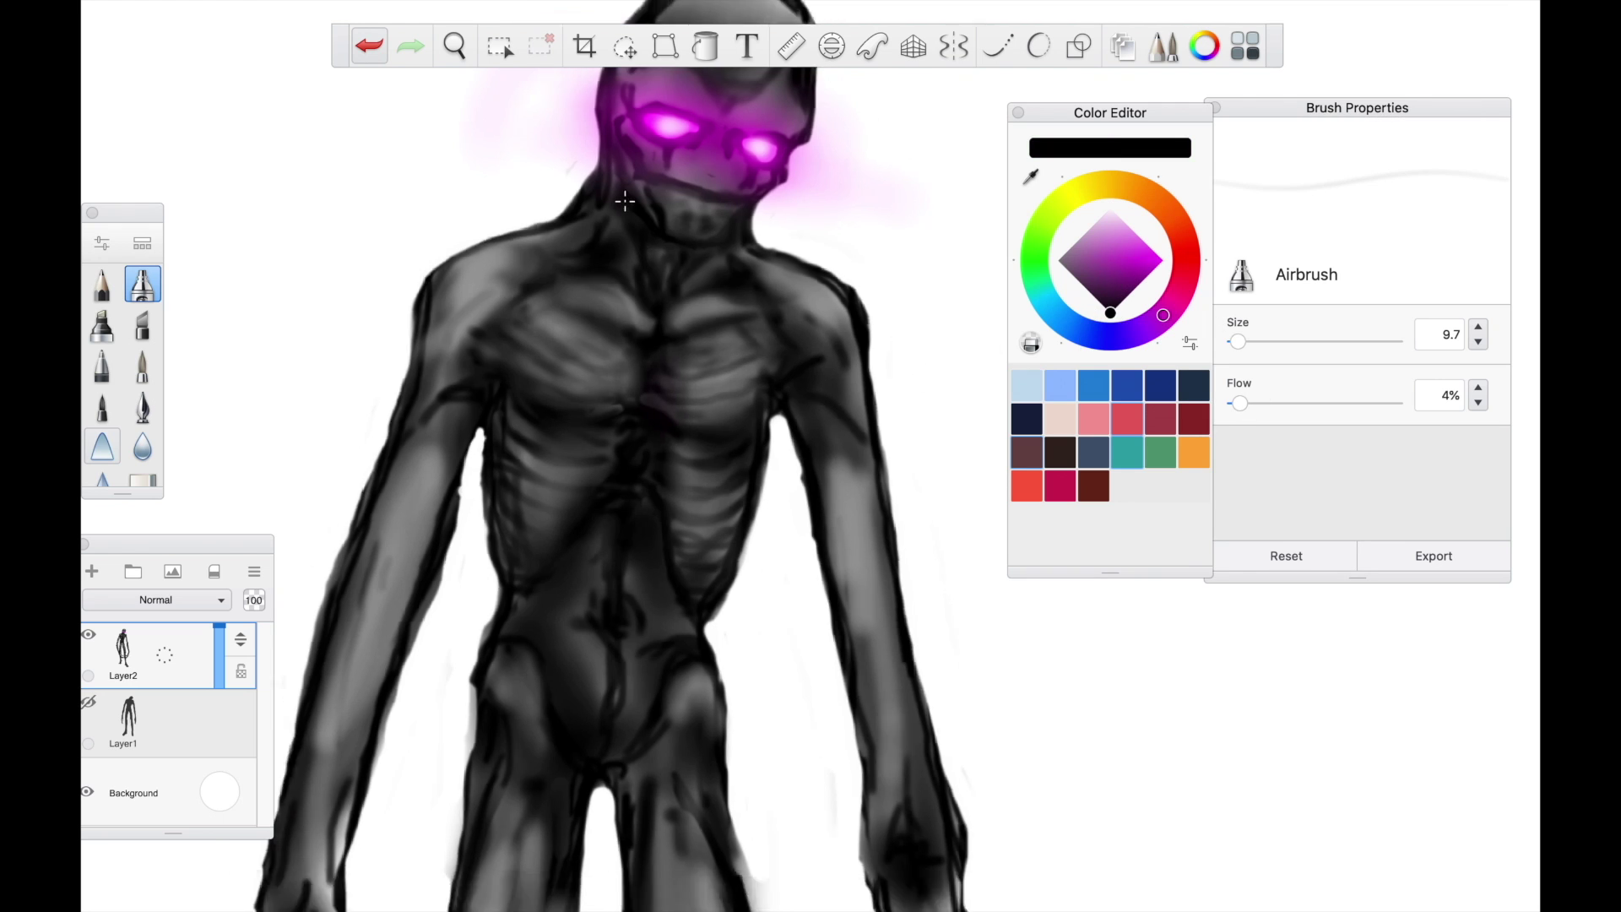
Hide the background and delete the sketch layer Layer1, keeping only the painted Layer2
scroll(625, 201, down, 5)
scroll(747, 280, up, 6)
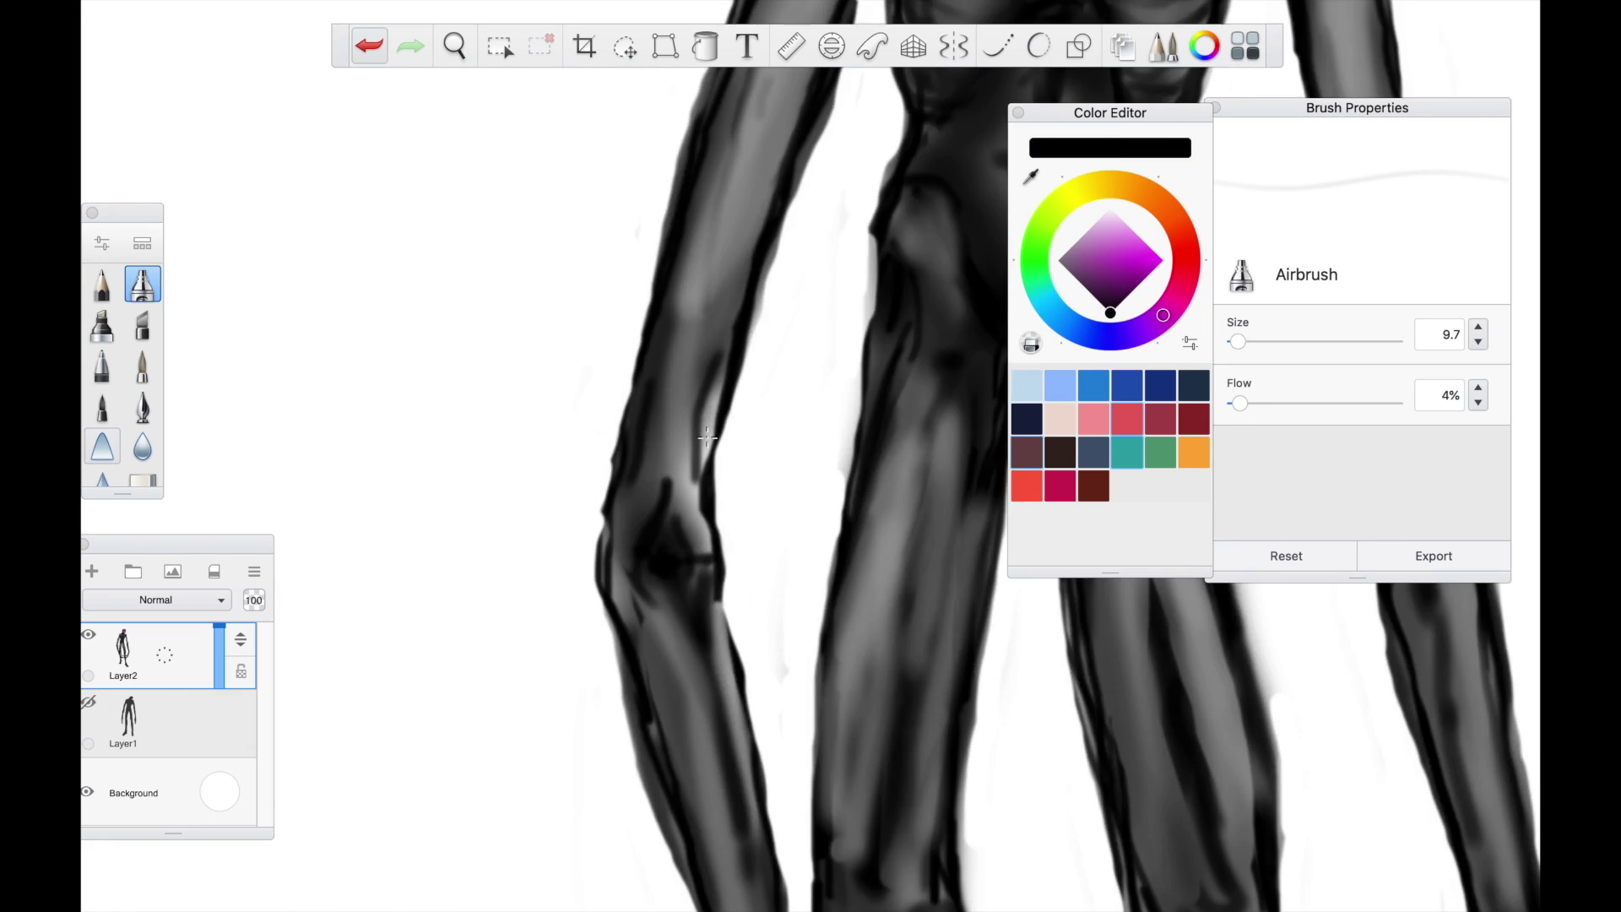
scroll(641, 507, down, 6)
scroll(427, 312, down, 2)
click(87, 791)
drag(217, 546, 250, 555)
click(230, 727)
drag(228, 731, 325, 703)
drag(194, 752, 194, 751)
Save the transparent painting to the desktop as a PNG file named Enderman
key(super+s)
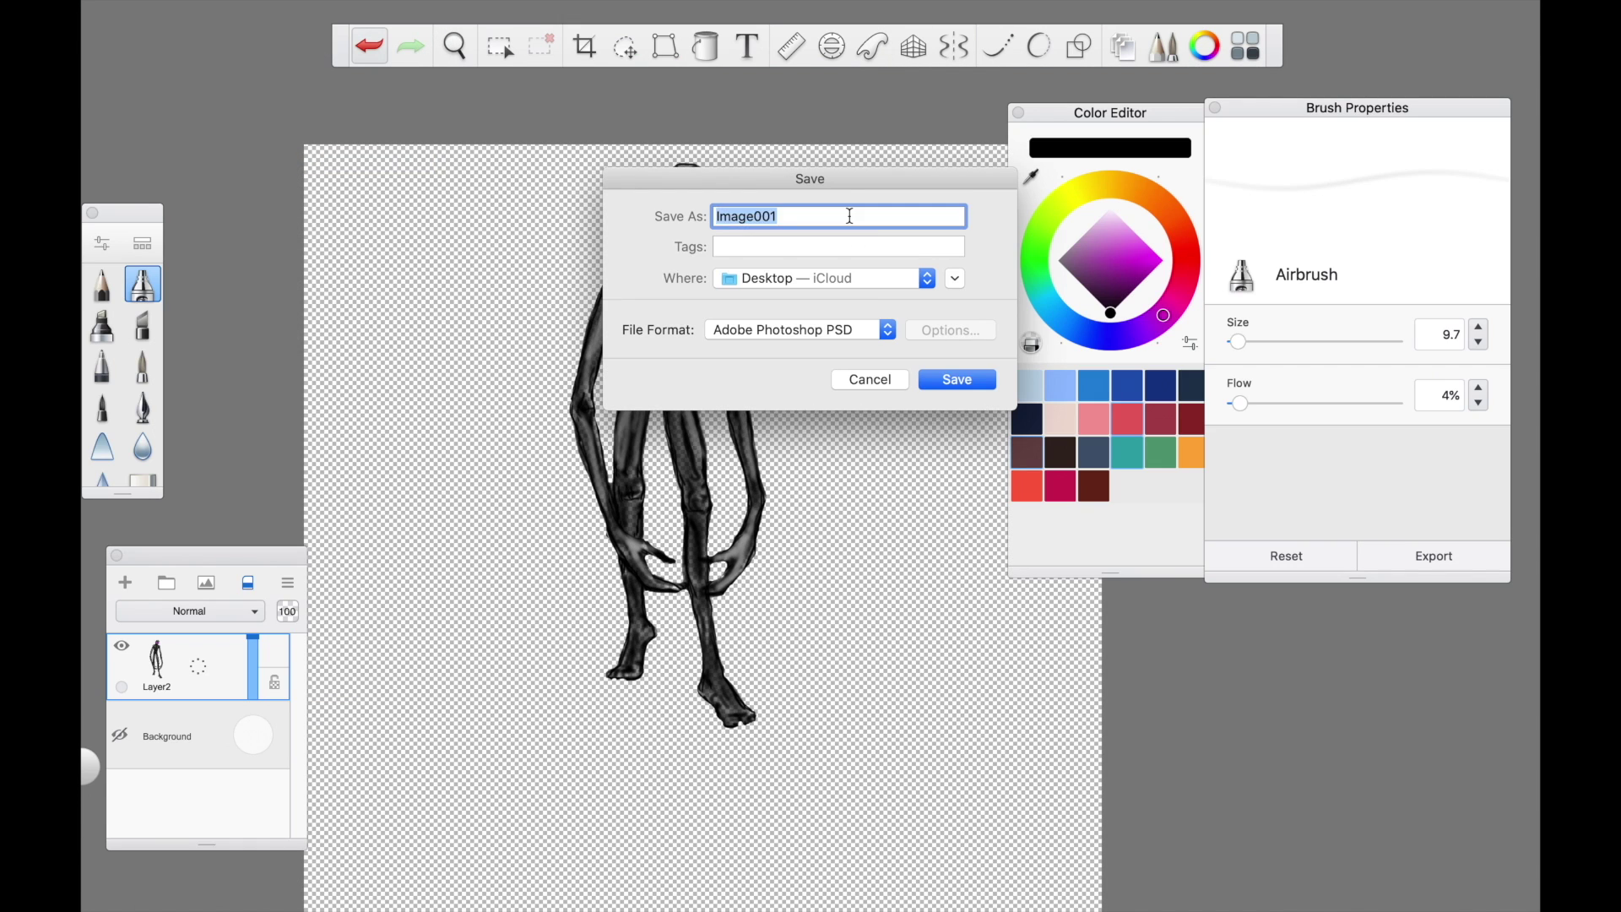
text(Enderman)
click(799, 329)
click(759, 347)
click(956, 379)
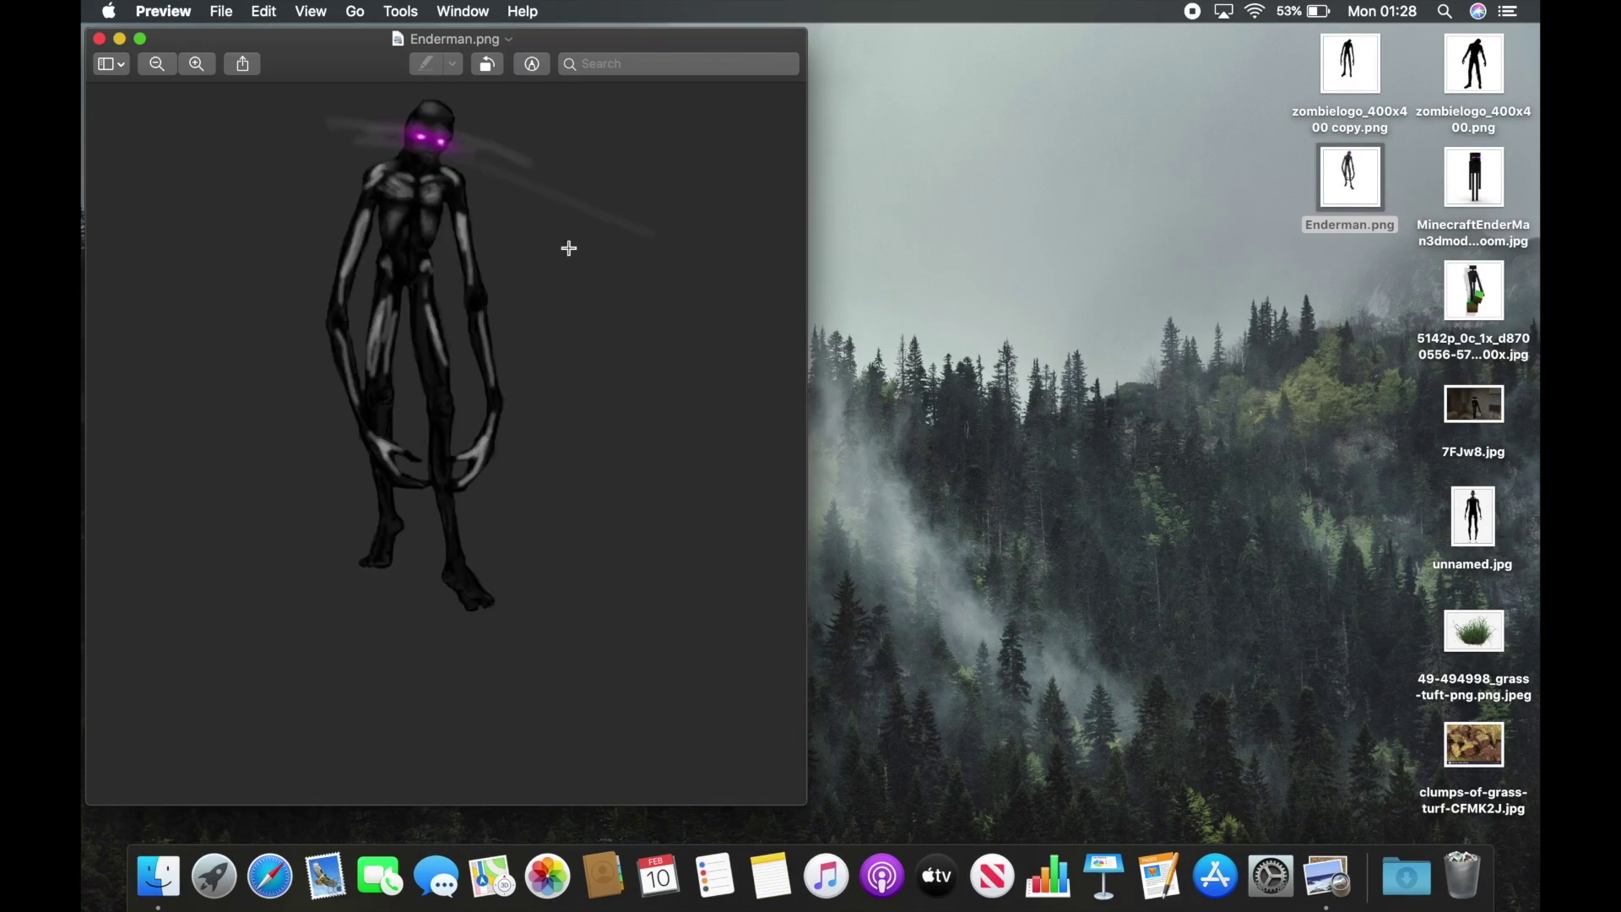
In Preview, crop the Enderman image to a rectangle around the creature and save it
scroll(569, 249, down, 2)
drag(268, 149, 600, 608)
key(super+k)
scroll(951, 532, down, 3)
key(super+s)
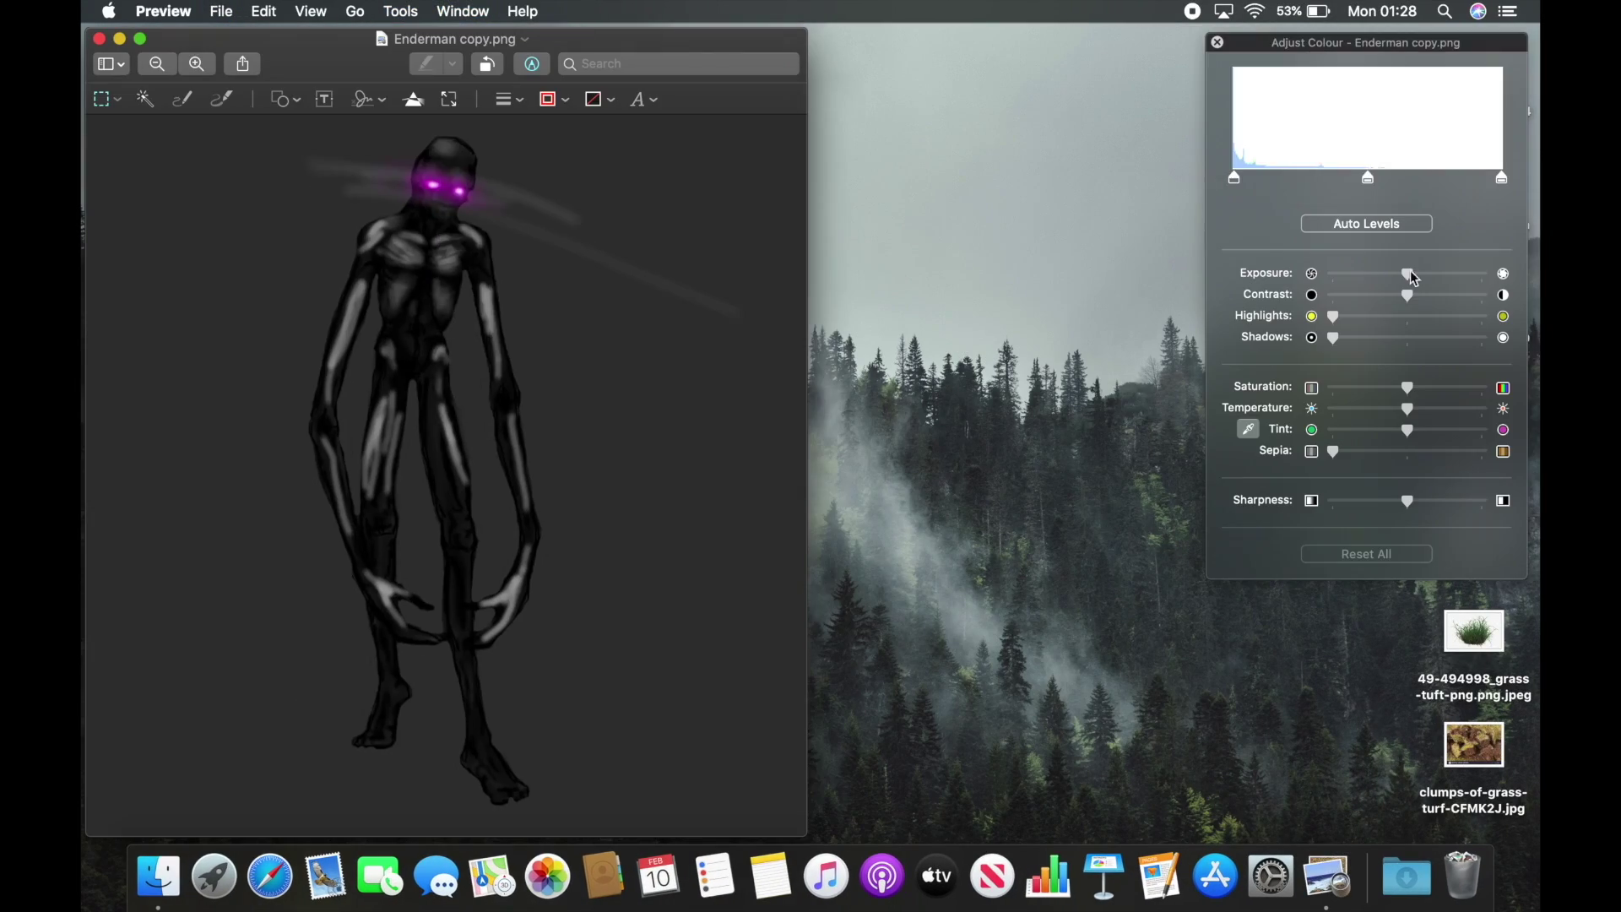
Brighten Enderman copy.png by pulling the white level far down and test the contrast adjustment
drag(1486, 179, 1075, 173)
drag(1332, 295, 1480, 294)
drag(1480, 295, 1333, 295)
Use Lasso Selection to outline the stray streaks beside the creature's head and delete them
click(108, 98)
click(144, 160)
mouse_move(412, 191)
mouse_down()
mouse_move(403, 157)
mouse_move(510, 119)
mouse_up()
key(Delete)
scroll(507, 194, up, 3)
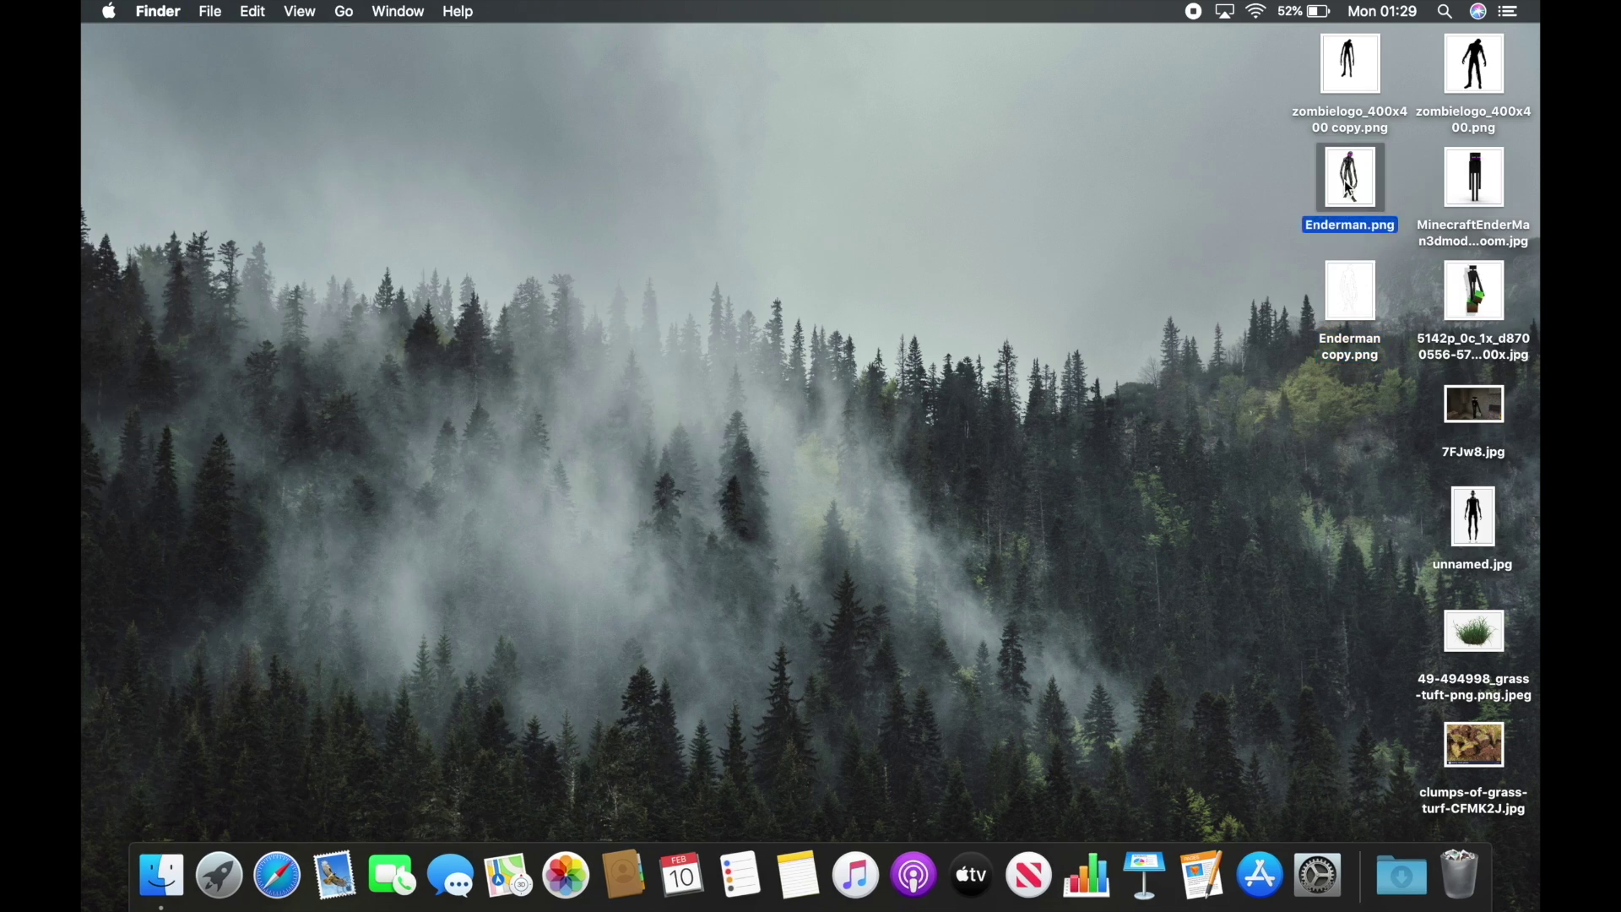
Open Enderman.png and lasso the faint streaks beyond the glow beside the creature's head
key(super+o)
key(super+plus)
mouse_move(467, 213)
mouse_down()
mouse_move(458, 255)
mouse_move(524, 156)
mouse_up()
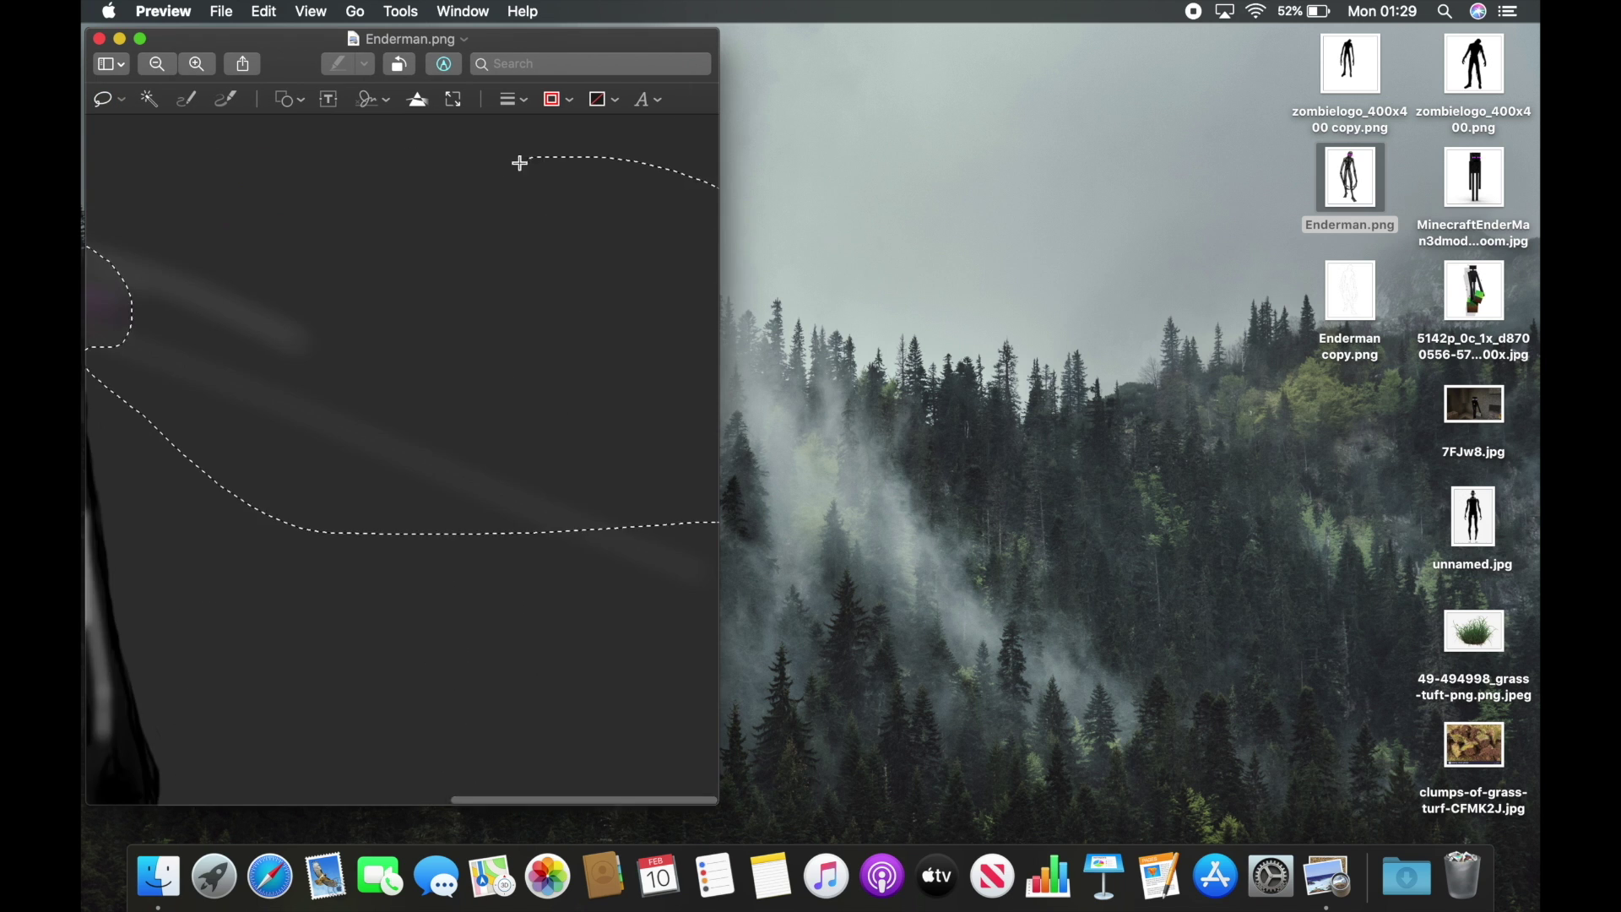
key(super+minus)
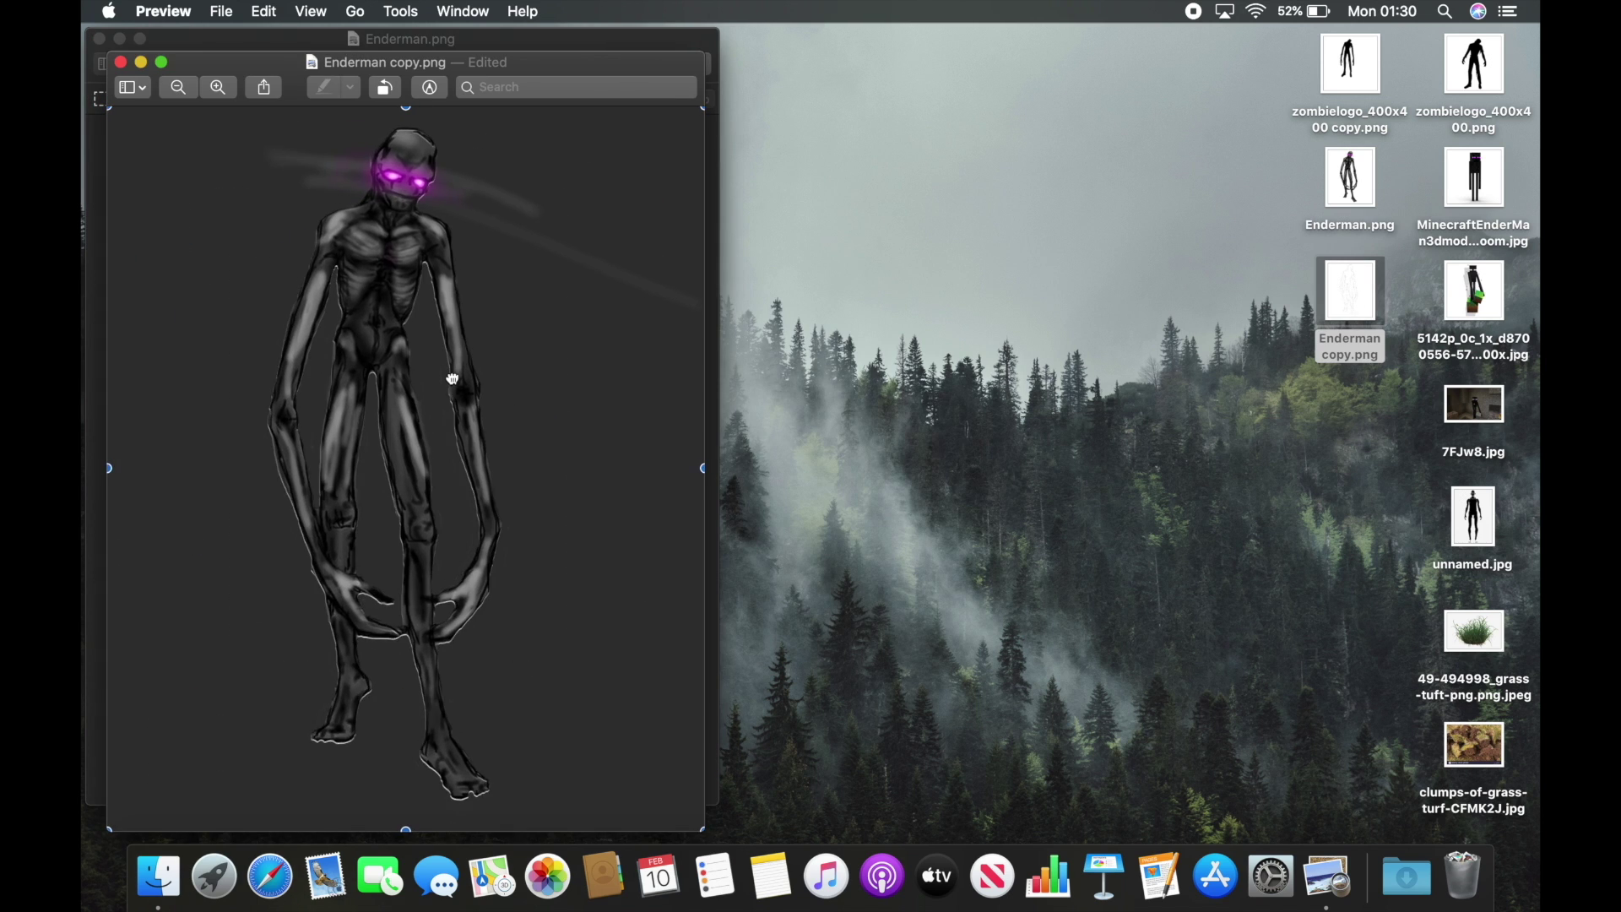
Align the pasted creature over its pale copy in Enderman copy.png and reopen that file in SketchBook
drag(453, 379, 453, 382)
scroll(448, 260, up, 5)
scroll(528, 296, up, 4)
scroll(528, 318, down, 7)
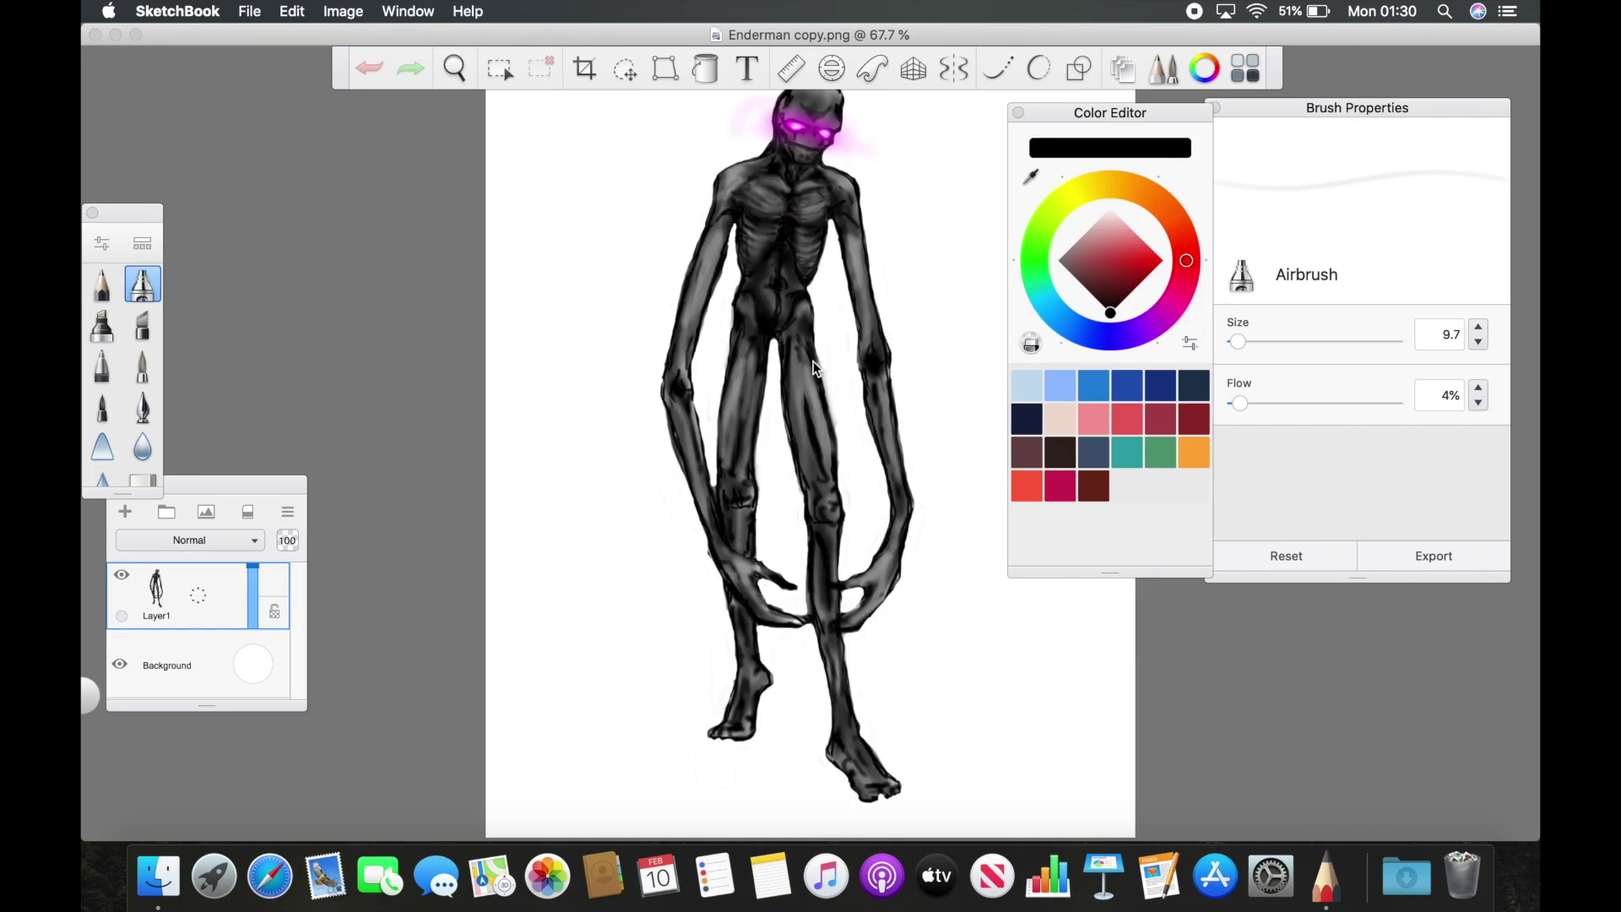
Trim the outer edges of the eye glow around the head with the Soft Eraser at 44% amount erased
scroll(667, 422, up, 3)
scroll(667, 422, down, 2)
key(e)
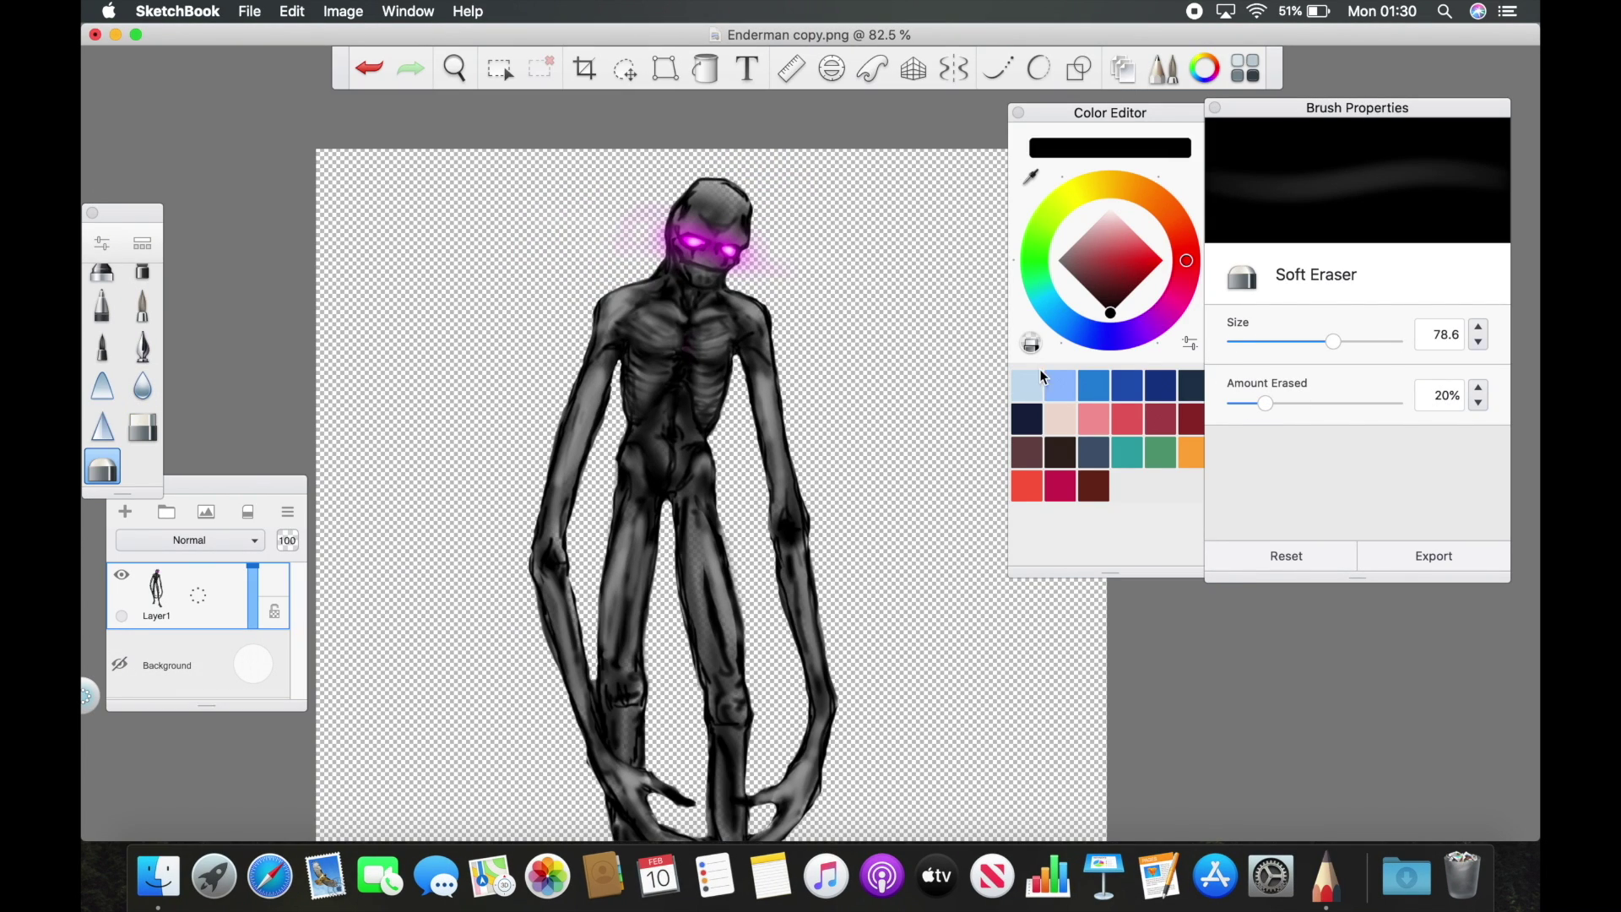
mouse_move(1264, 403)
mouse_down()
mouse_move(1397, 403)
mouse_move(1304, 403)
mouse_up()
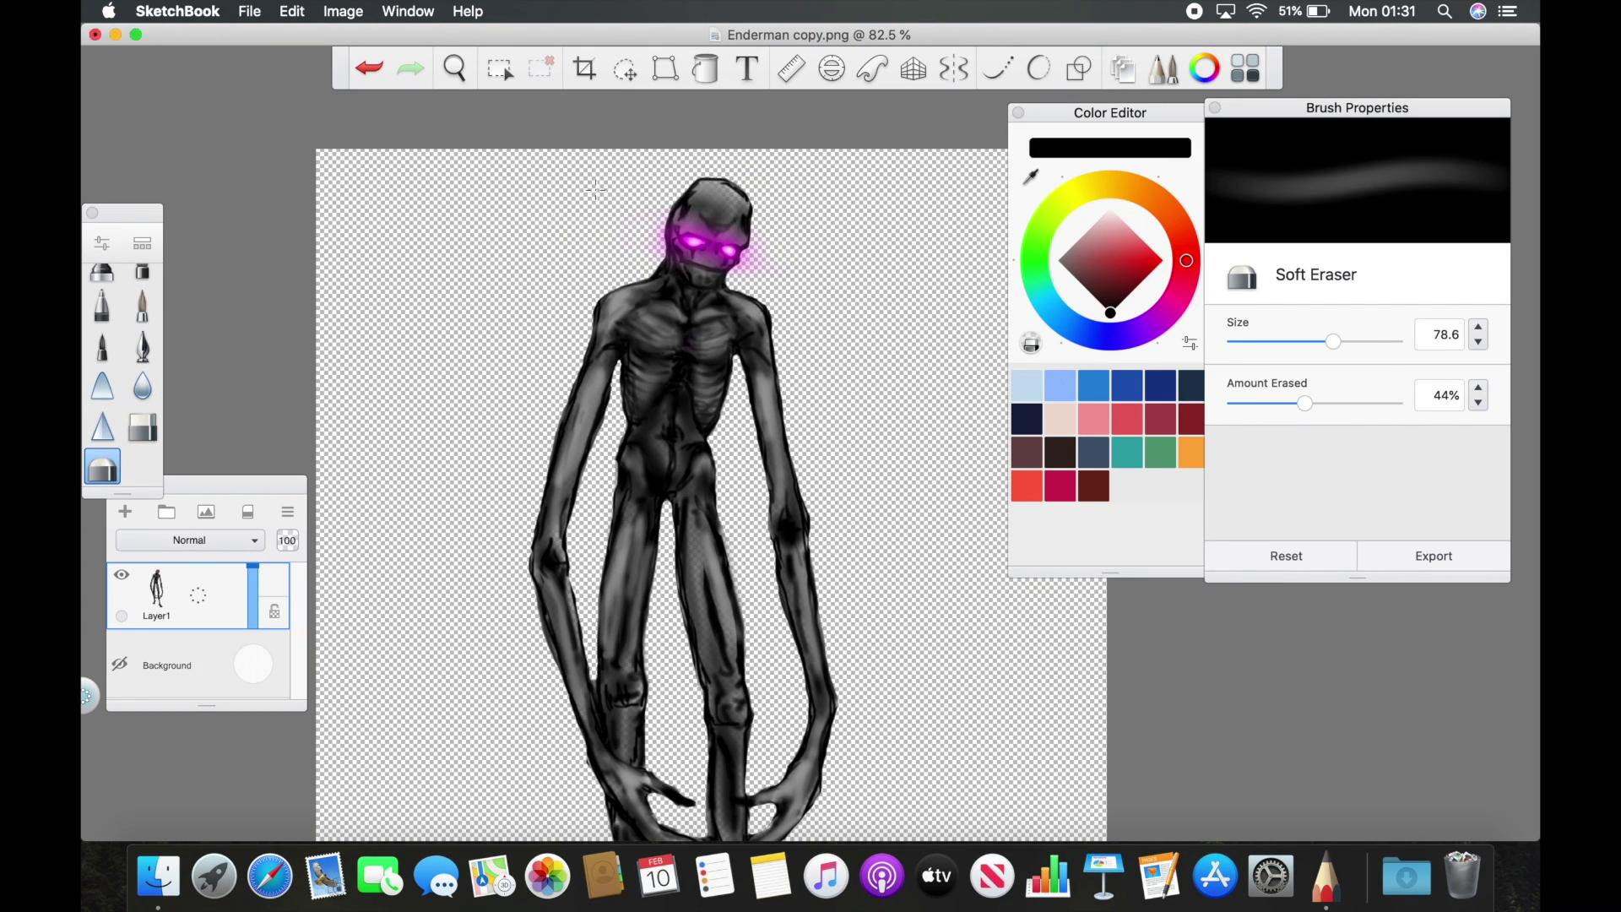
Choose a light magenta-pink for a large, very low-flow Airbrush and undo the last two strokes
click(1110, 211)
drag(1234, 341, 1308, 338)
click(1236, 402)
click(1167, 311)
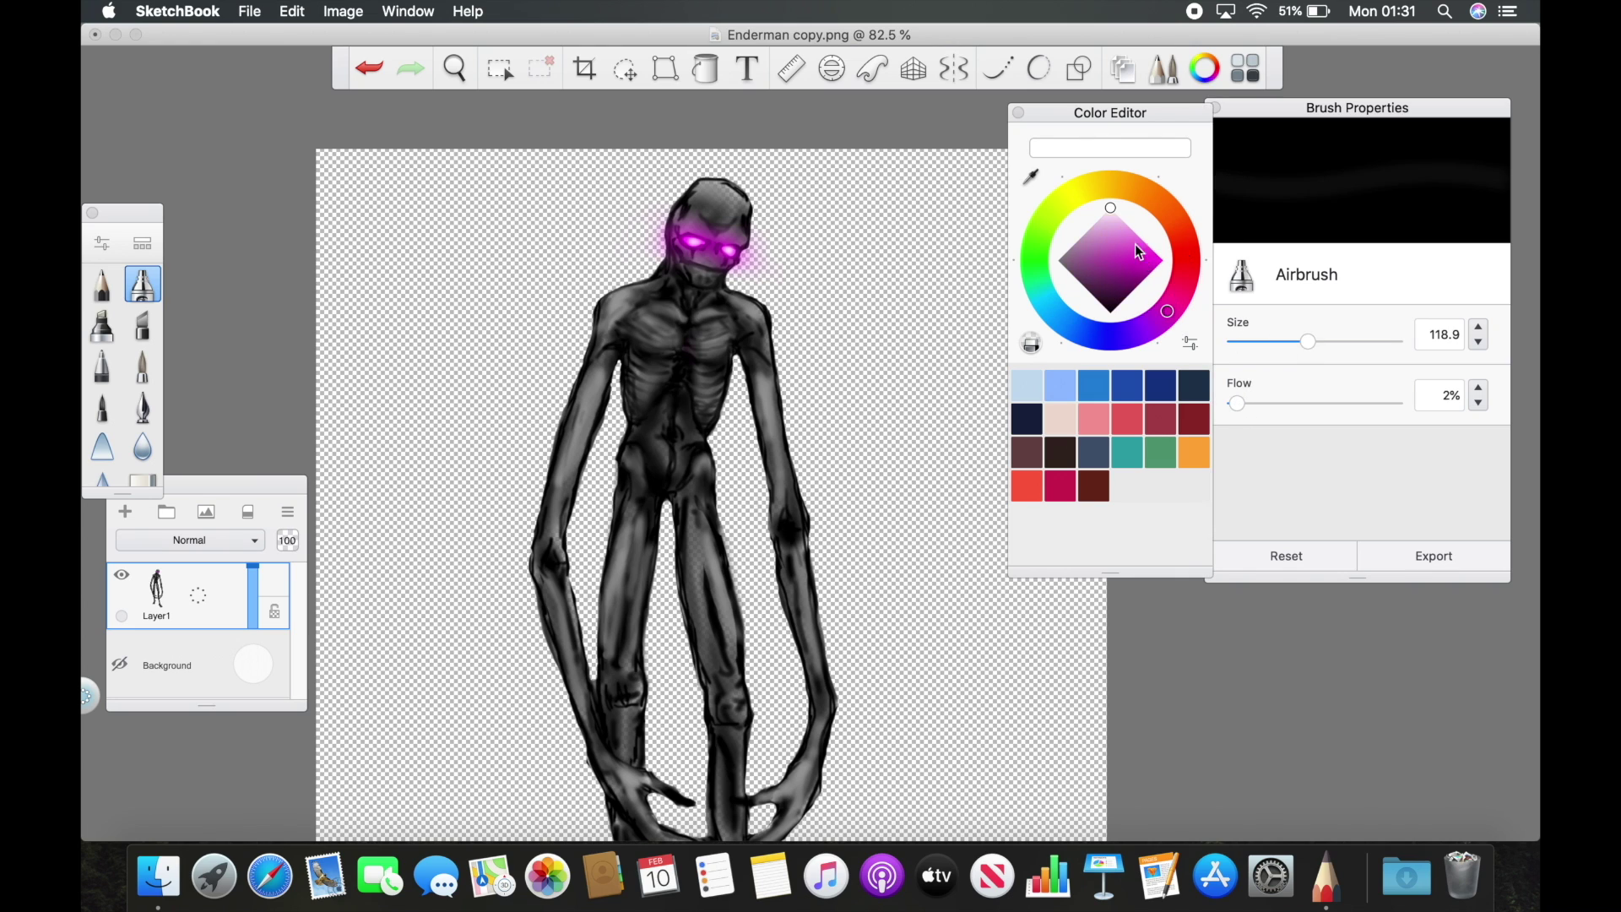
click(1140, 238)
click(372, 72)
click(376, 71)
Use the ellipse shape with the Airbrush at size 179.1 and 1% flow for a soft pink glow around the eyes
click(1079, 68)
click(827, 111)
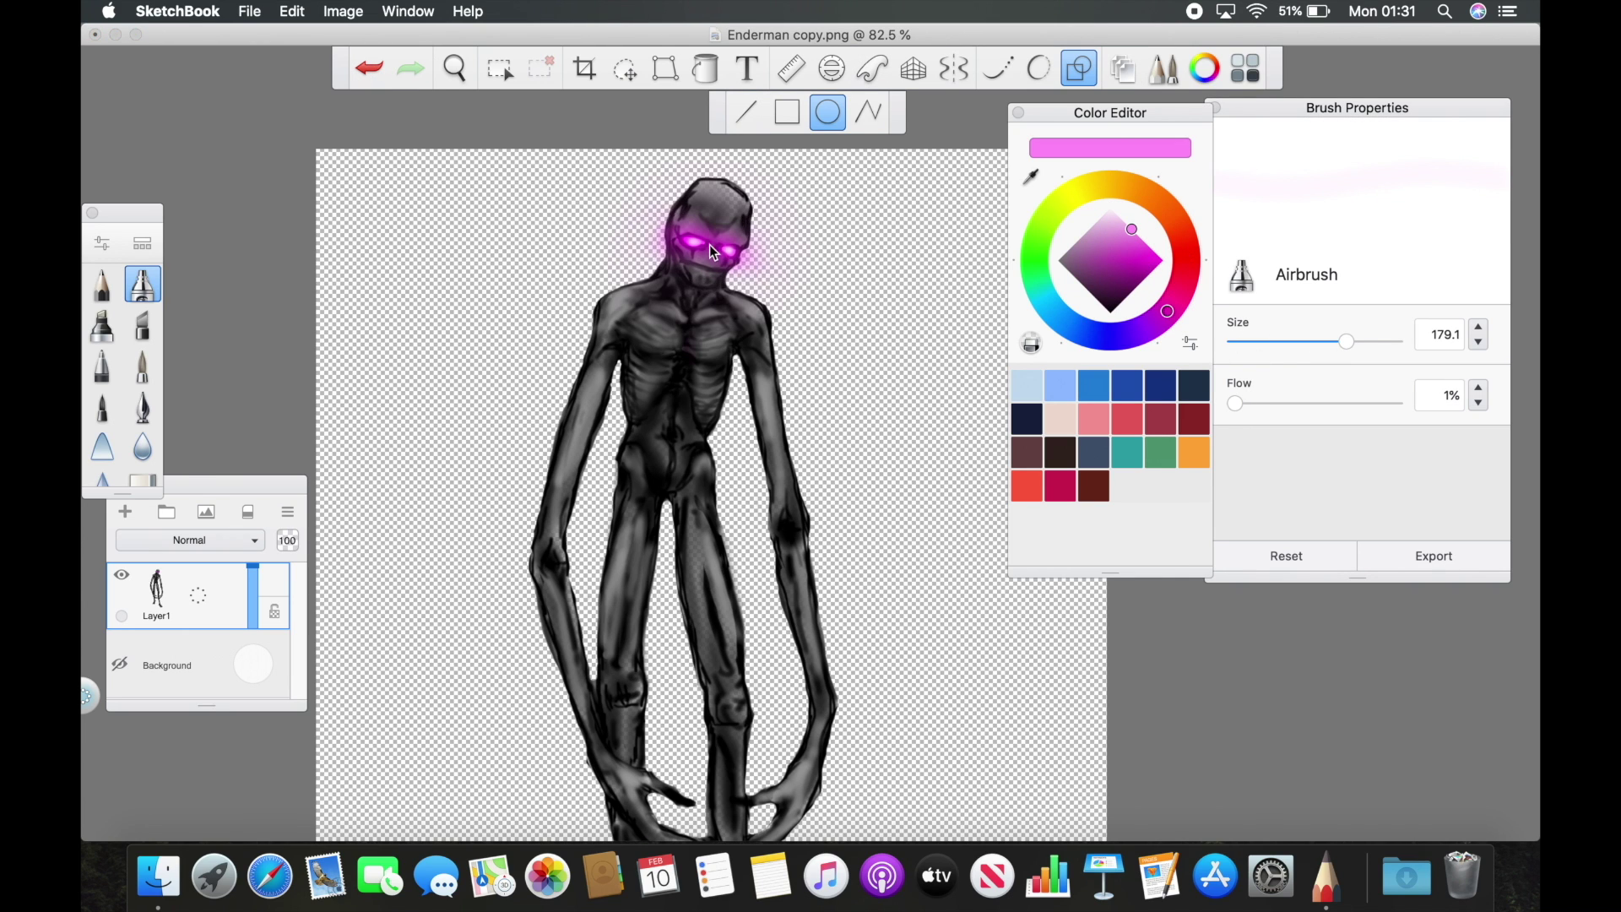
scroll(729, 254, down, 5)
scroll(725, 245, up, 14)
Leave the shape tool and brighten both eye centres in white with a small, stronger-flow Airbrush
click(1110, 208)
click(1239, 341)
click(1299, 403)
click(1080, 67)
drag(679, 382, 643, 373)
drag(944, 440, 961, 453)
scroll(734, 387, down, 5)
Open clumps-of-grass-turf-CFMK2J.jpg in Preview and choose Lasso Selection to cut out a clump of turf
click(1346, 230)
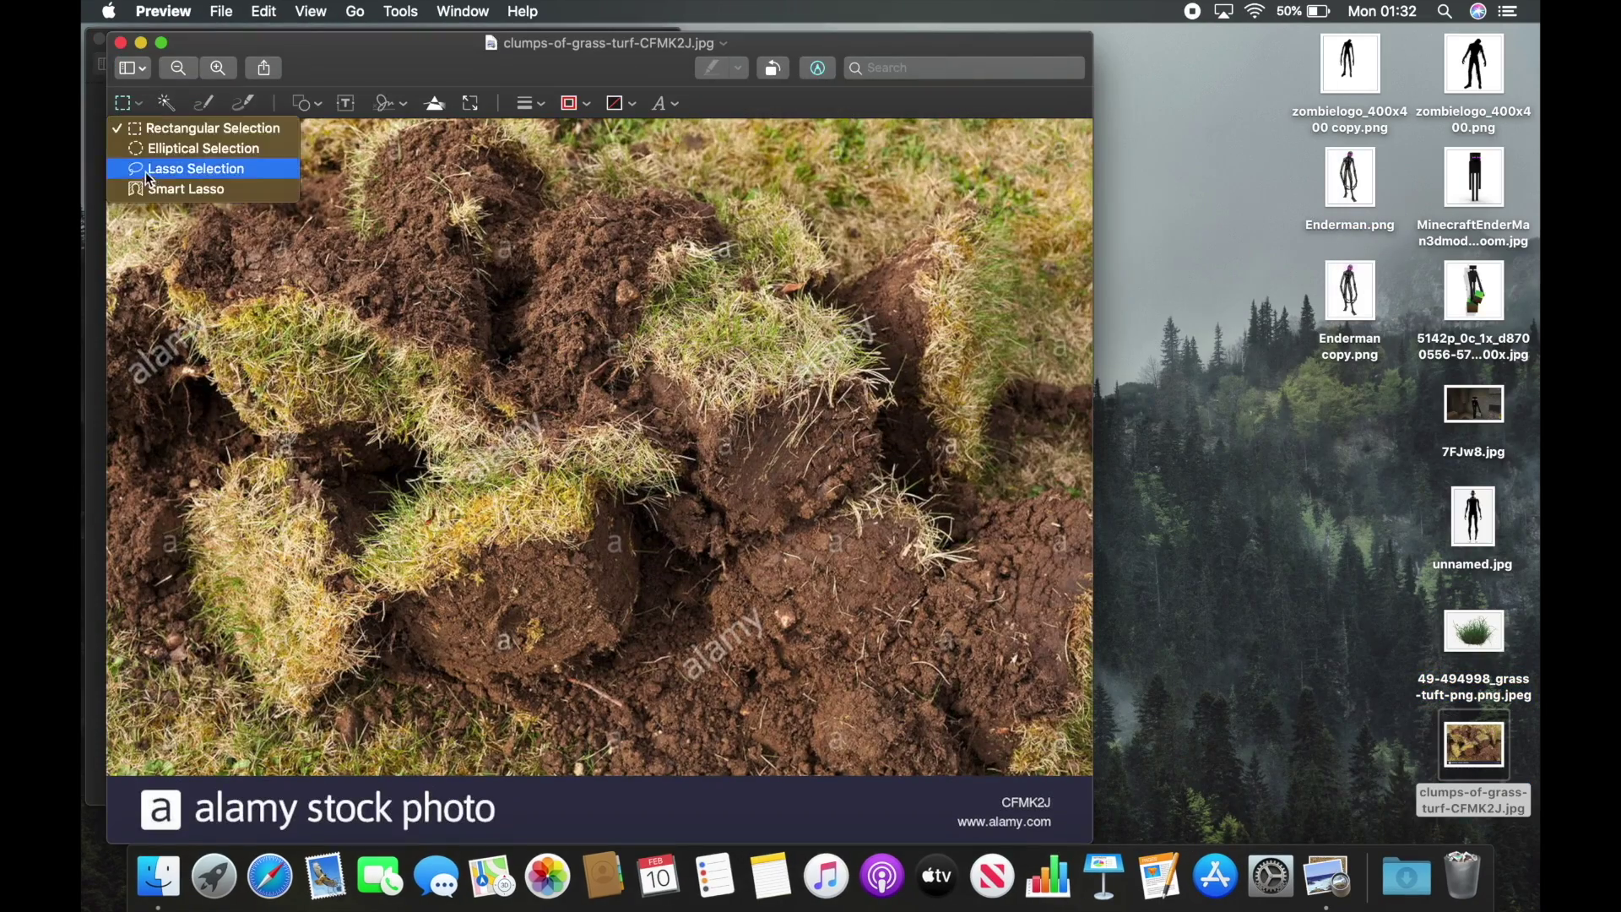
click(149, 169)
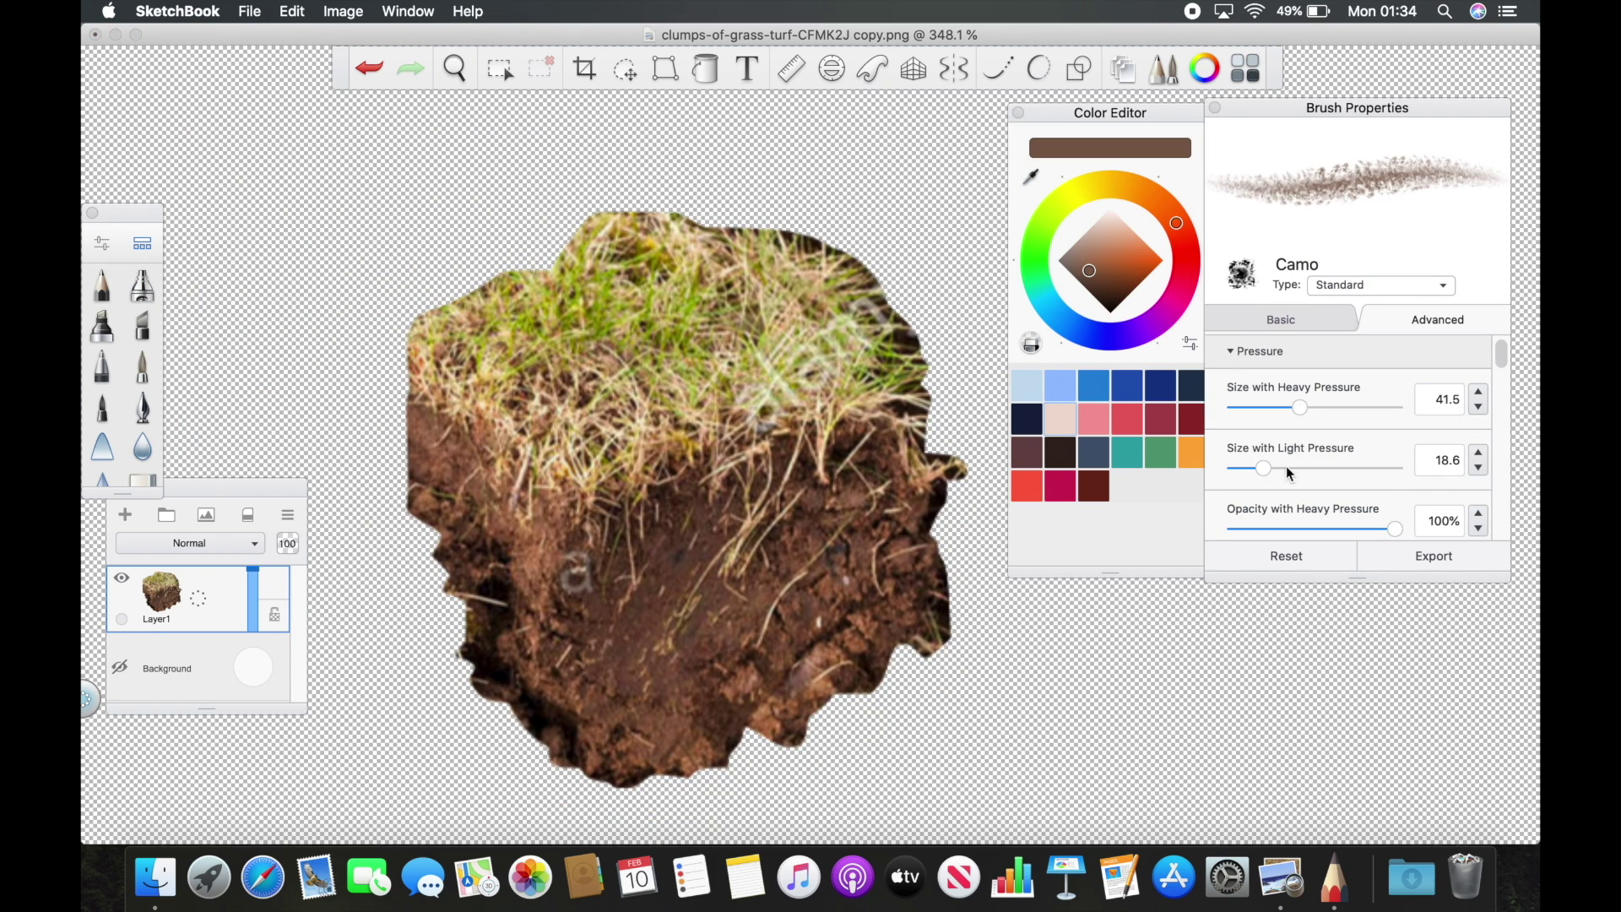
Paint the soil sides of the turf cutout in brown and black with the Camo brush at 45% heavy-pressure flow
scroll(1289, 474, down, 3)
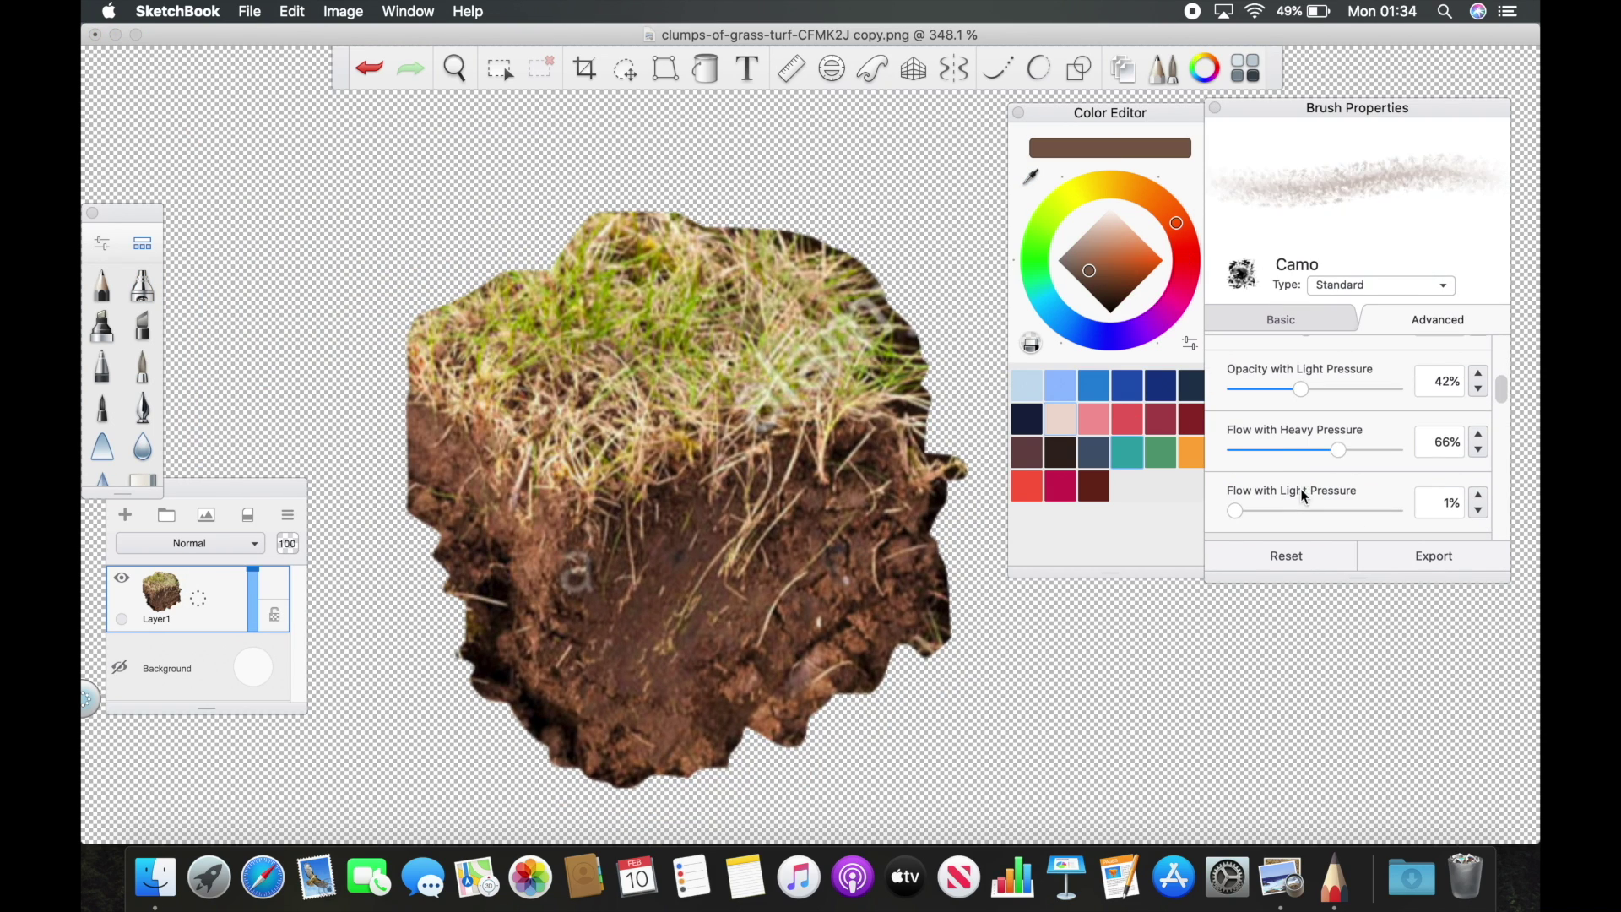
mouse_move(439, 489)
mouse_down()
mouse_move(718, 751)
mouse_move(937, 431)
mouse_up()
click(1110, 311)
mouse_move(423, 439)
mouse_down()
mouse_move(472, 624)
mouse_move(937, 422)
mouse_up()
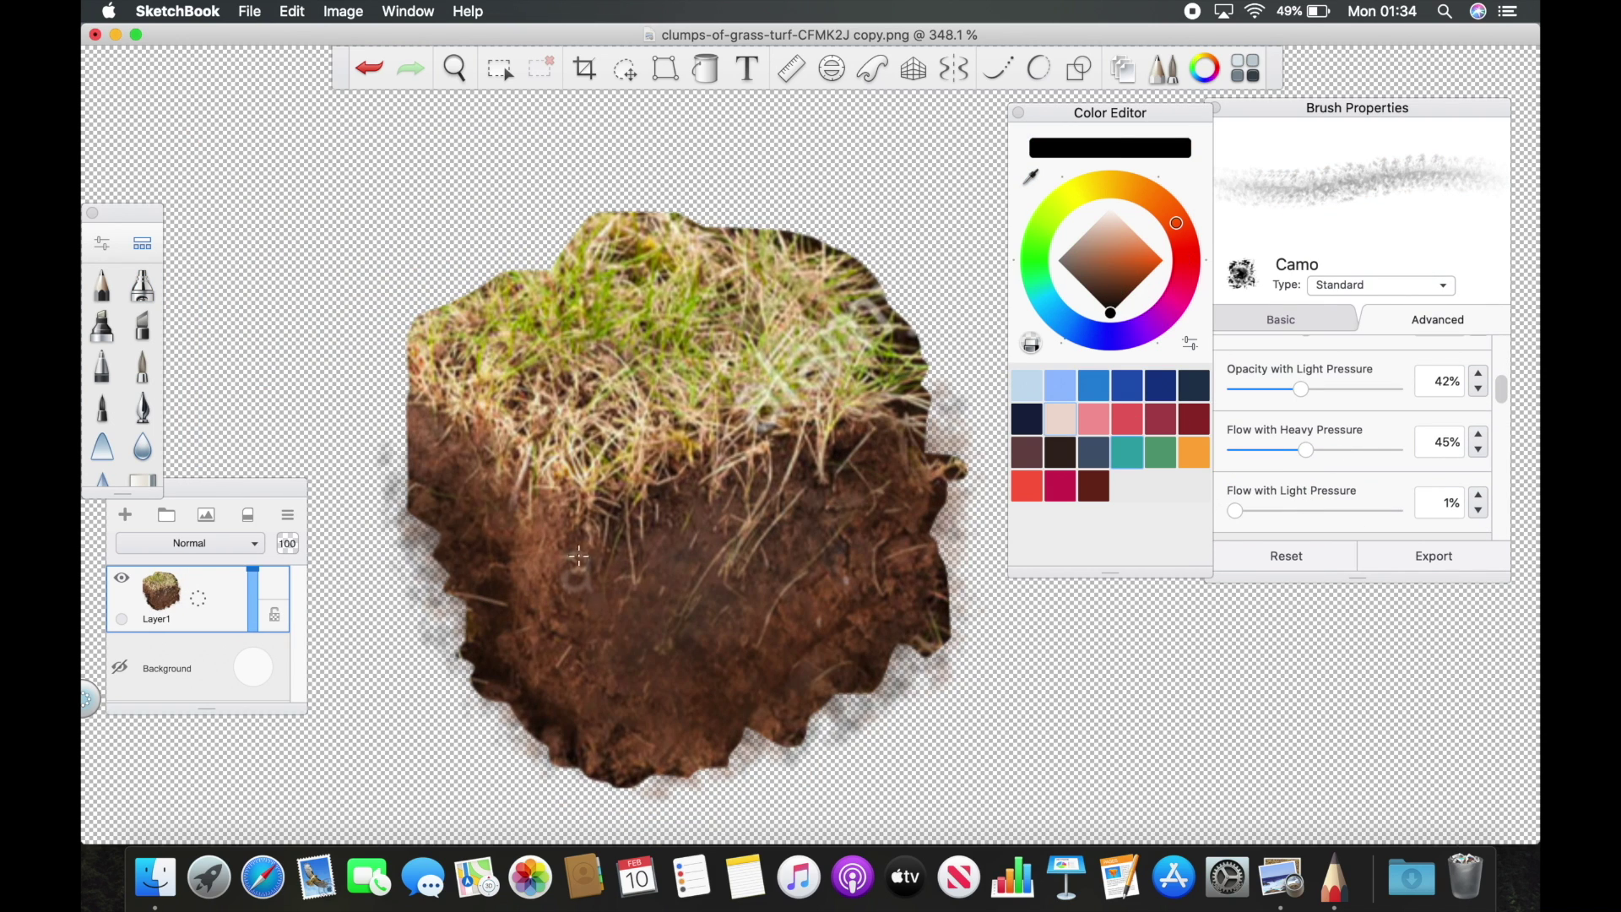
drag(422, 406, 541, 692)
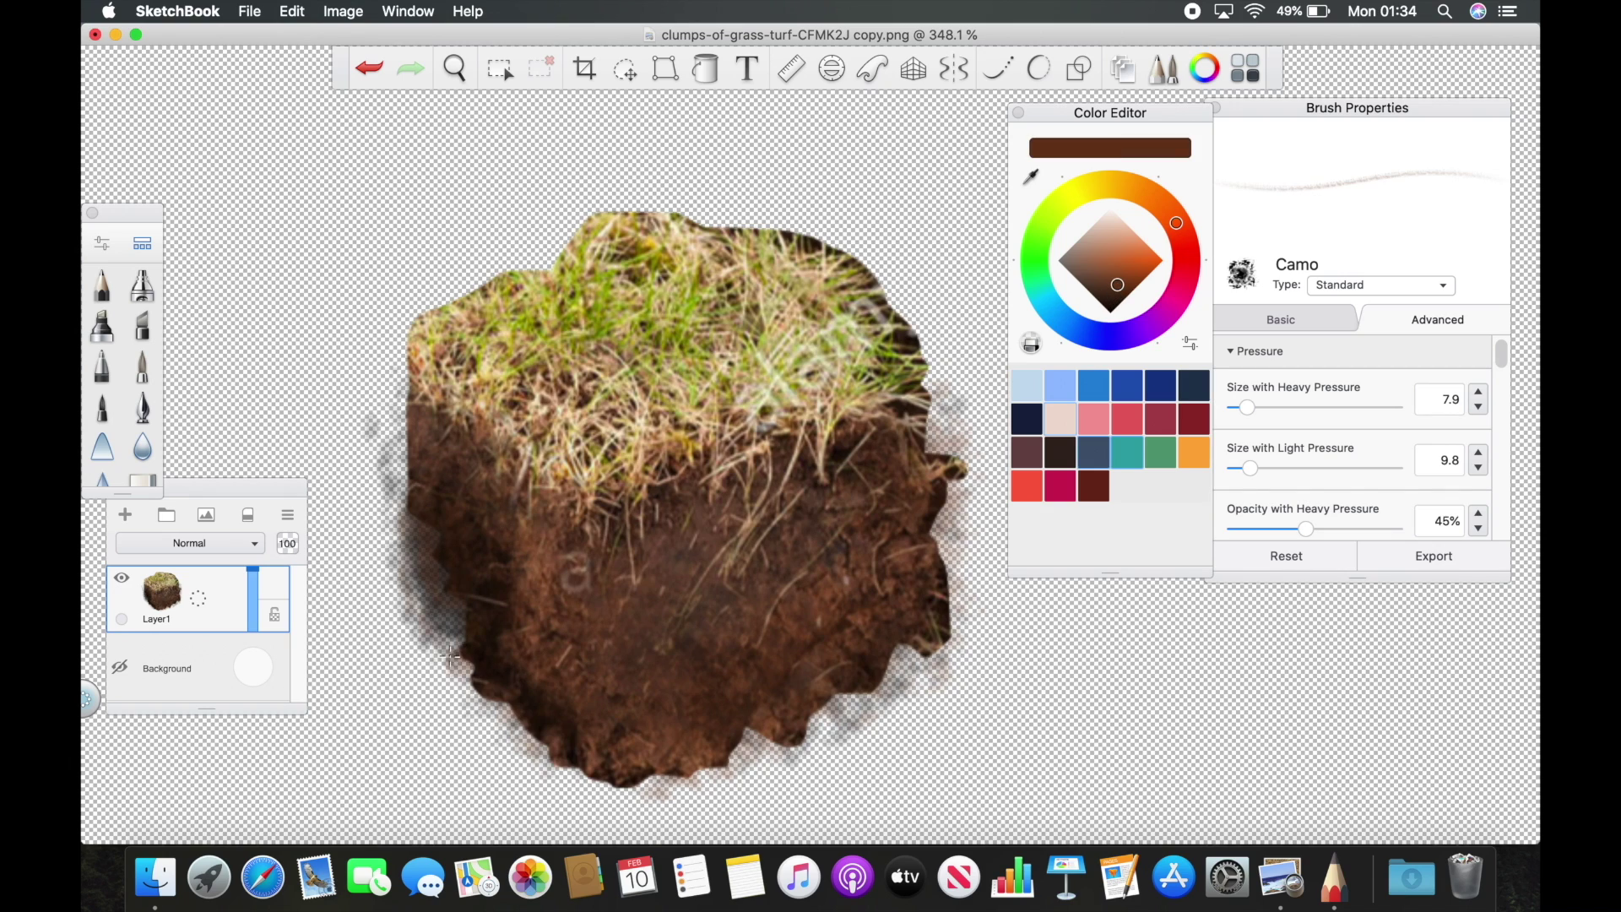
Raise both Camo pressure opacities to 100% and paint reddish-brown texture on the soil's left side
scroll(892, 663, down, 2)
scroll(1328, 438, down, 3)
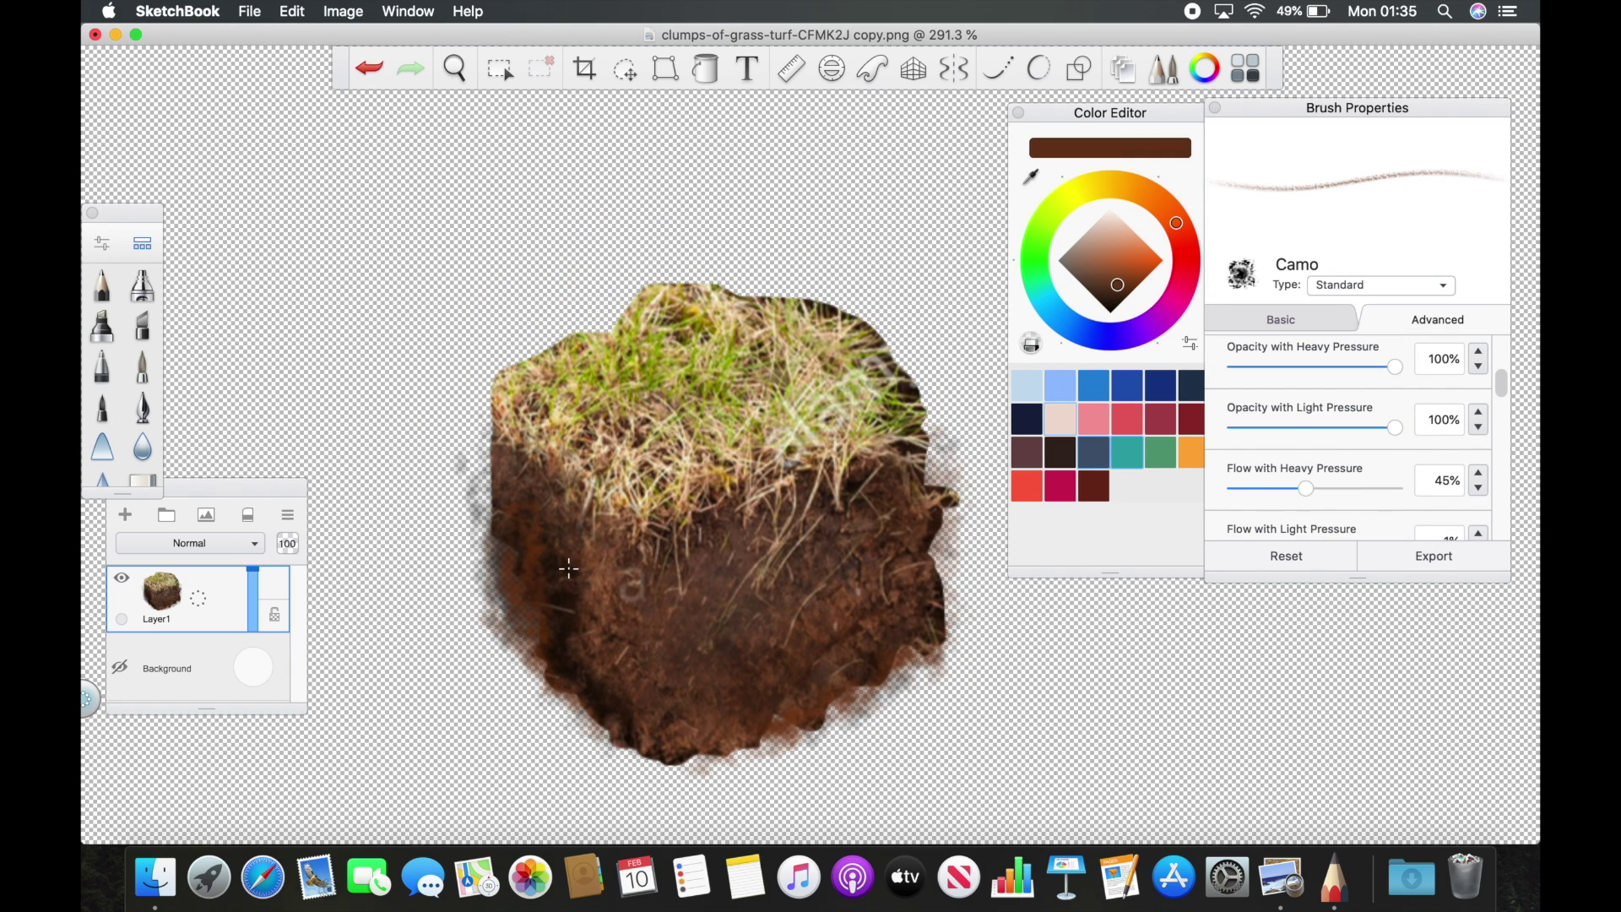
drag(538, 529, 566, 633)
Choose a near-black brown and set the Camo brush size to 25.3 for heavy and 24.0 for light pressure
click(1097, 285)
scroll(1328, 437, up, 3)
drag(1247, 407, 1274, 406)
drag(1251, 468, 1272, 469)
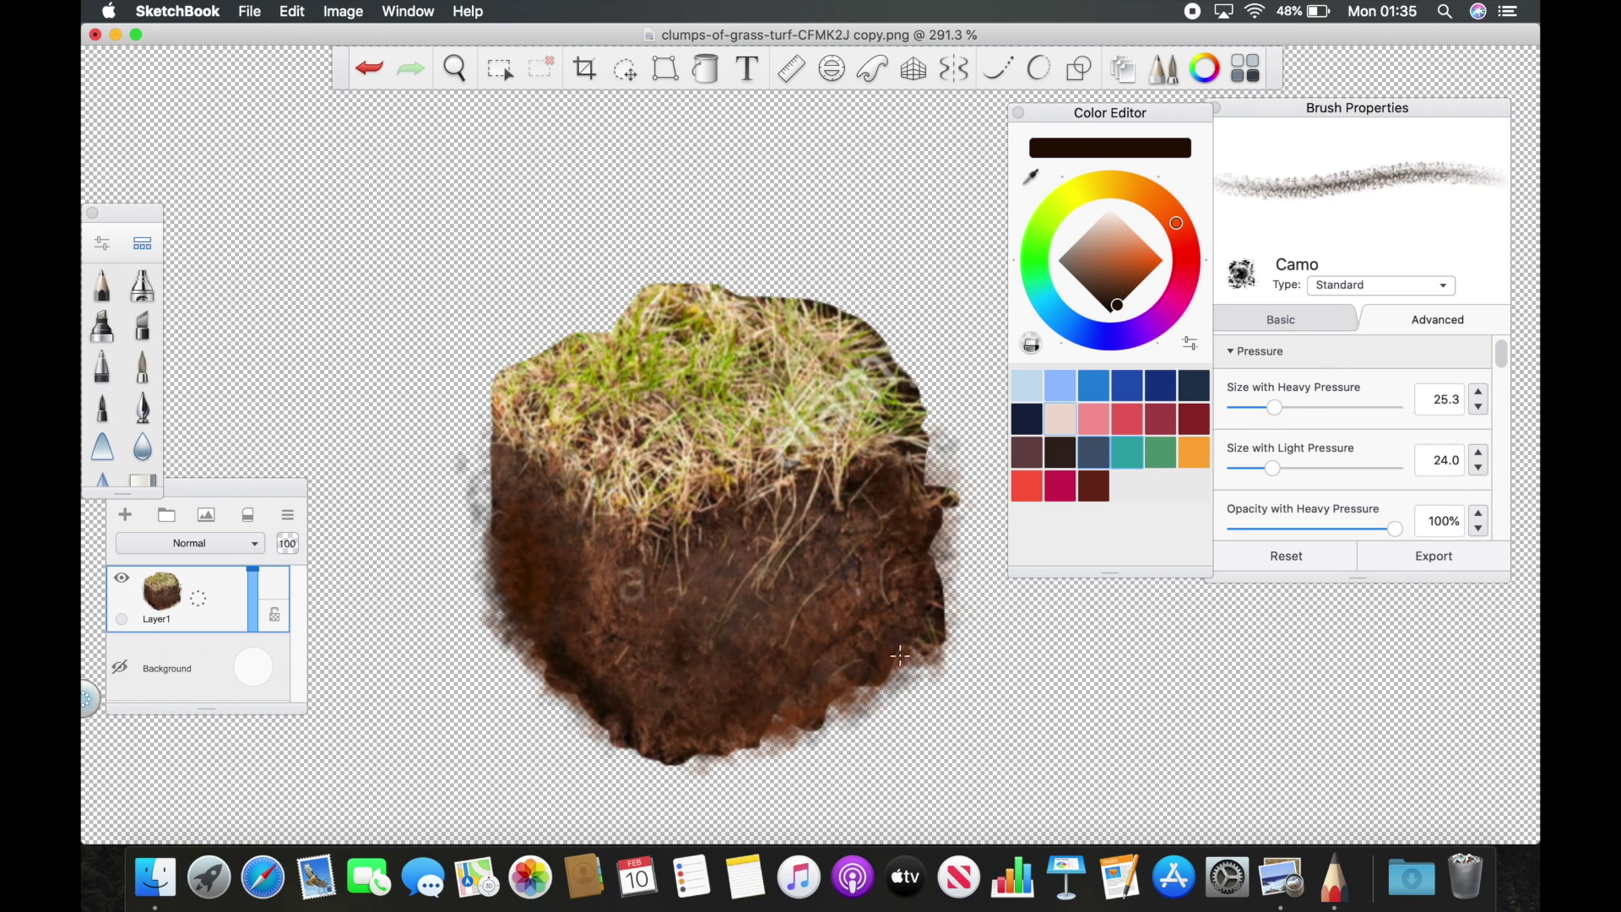
Enlarge the heavy-pressure size, lower heavy-pressure flow to 20% and dab loose dark soil around the block's lower edges
scroll(686, 508, down, 5)
drag(1274, 407, 1296, 407)
scroll(1295, 456, down, 3)
drag(1270, 469, 1266, 458)
drag(578, 582, 667, 662)
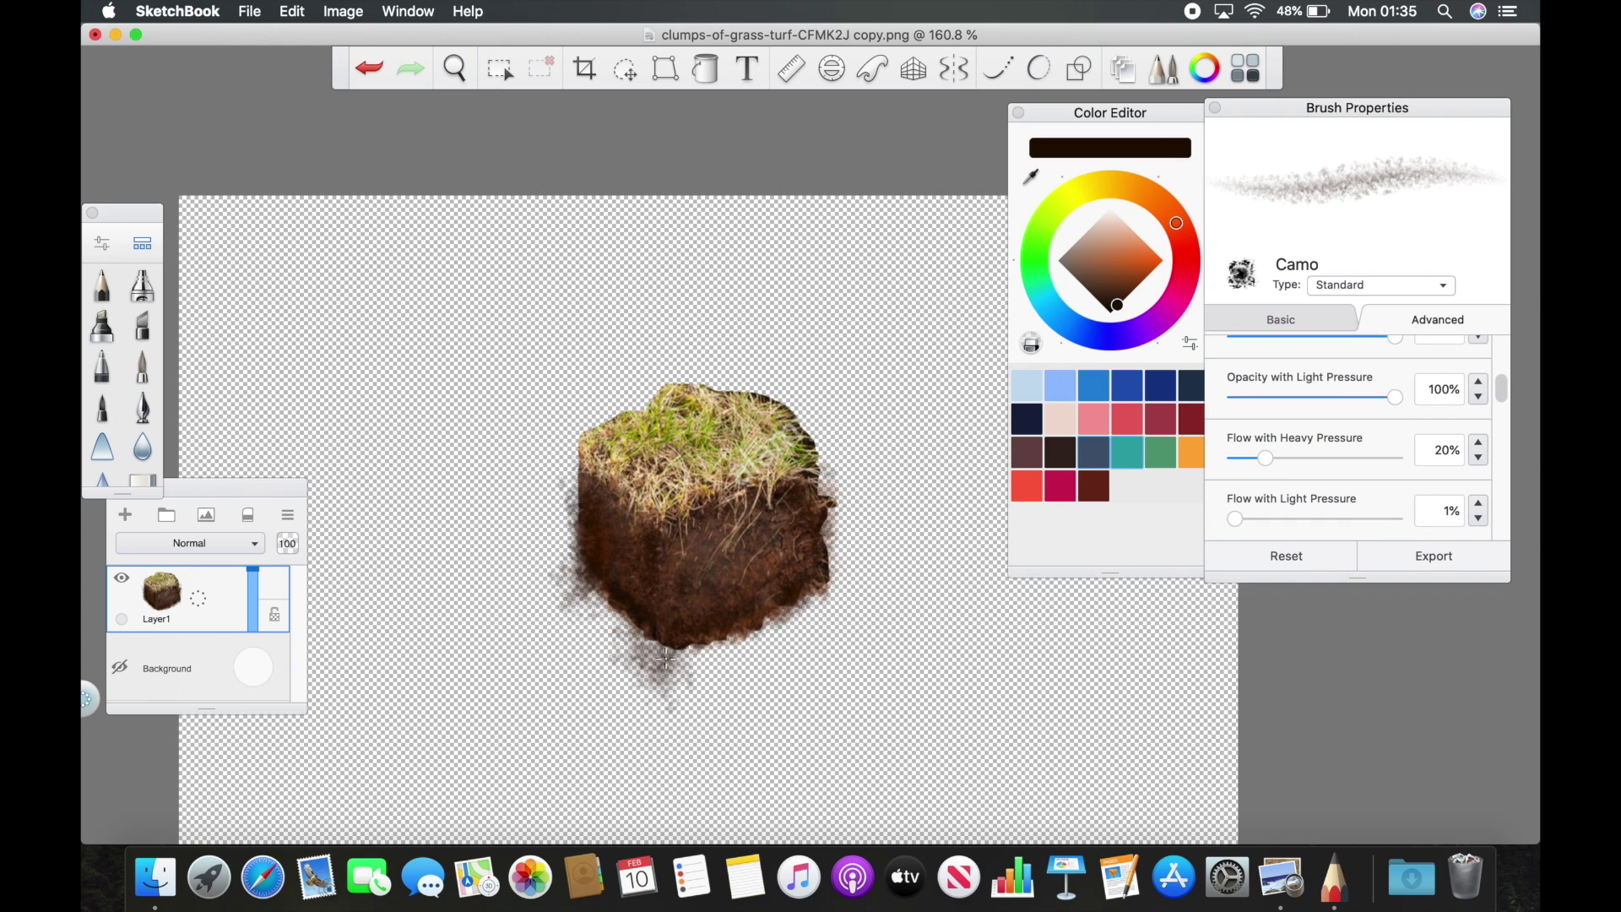
Select the Drops brush from the Shape set and paint dark crumbs along the underside of the turf block
scroll(413, 495, down, 8)
scroll(413, 496, up, 6)
click(215, 420)
scroll(760, 591, left, 1)
mouse_move(842, 584)
mouse_down()
mouse_move(724, 638)
mouse_move(619, 570)
mouse_up()
Set the Drops opacity to 40% heavy and 39% light pressure and scatter larger soil crumbs on and below the block
scroll(1328, 437, up, 3)
drag(1273, 365, 1345, 365)
drag(1324, 485, 1297, 485)
scroll(1298, 485, down, 1)
click(1297, 523)
drag(667, 619, 779, 617)
scroll(848, 609, left, 1)
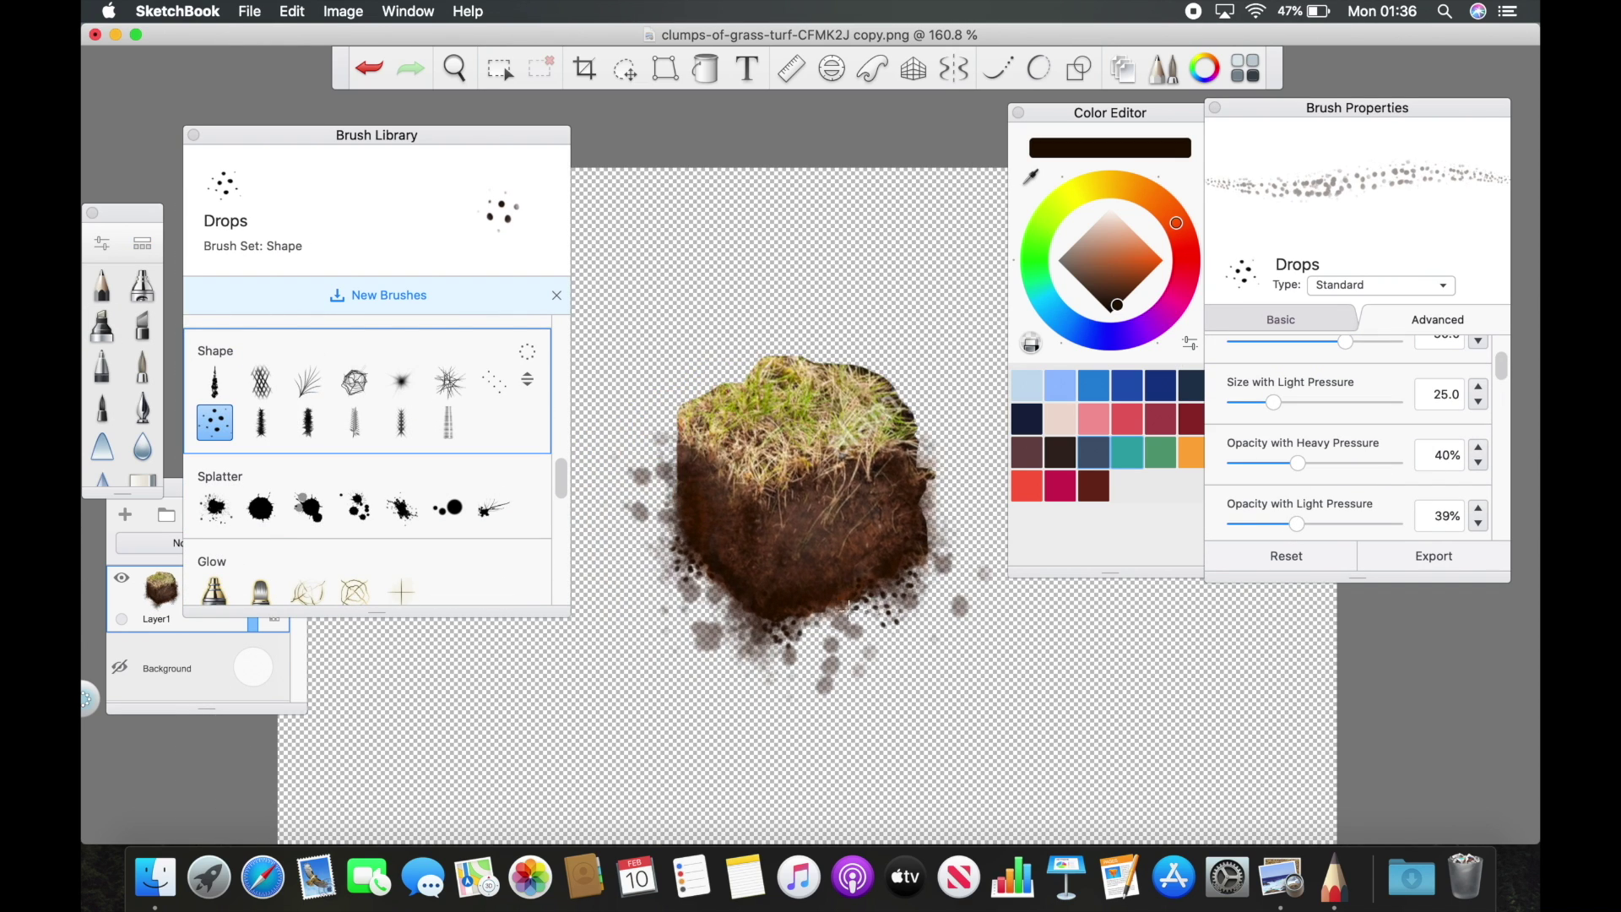
scroll(1318, 409, down, 3)
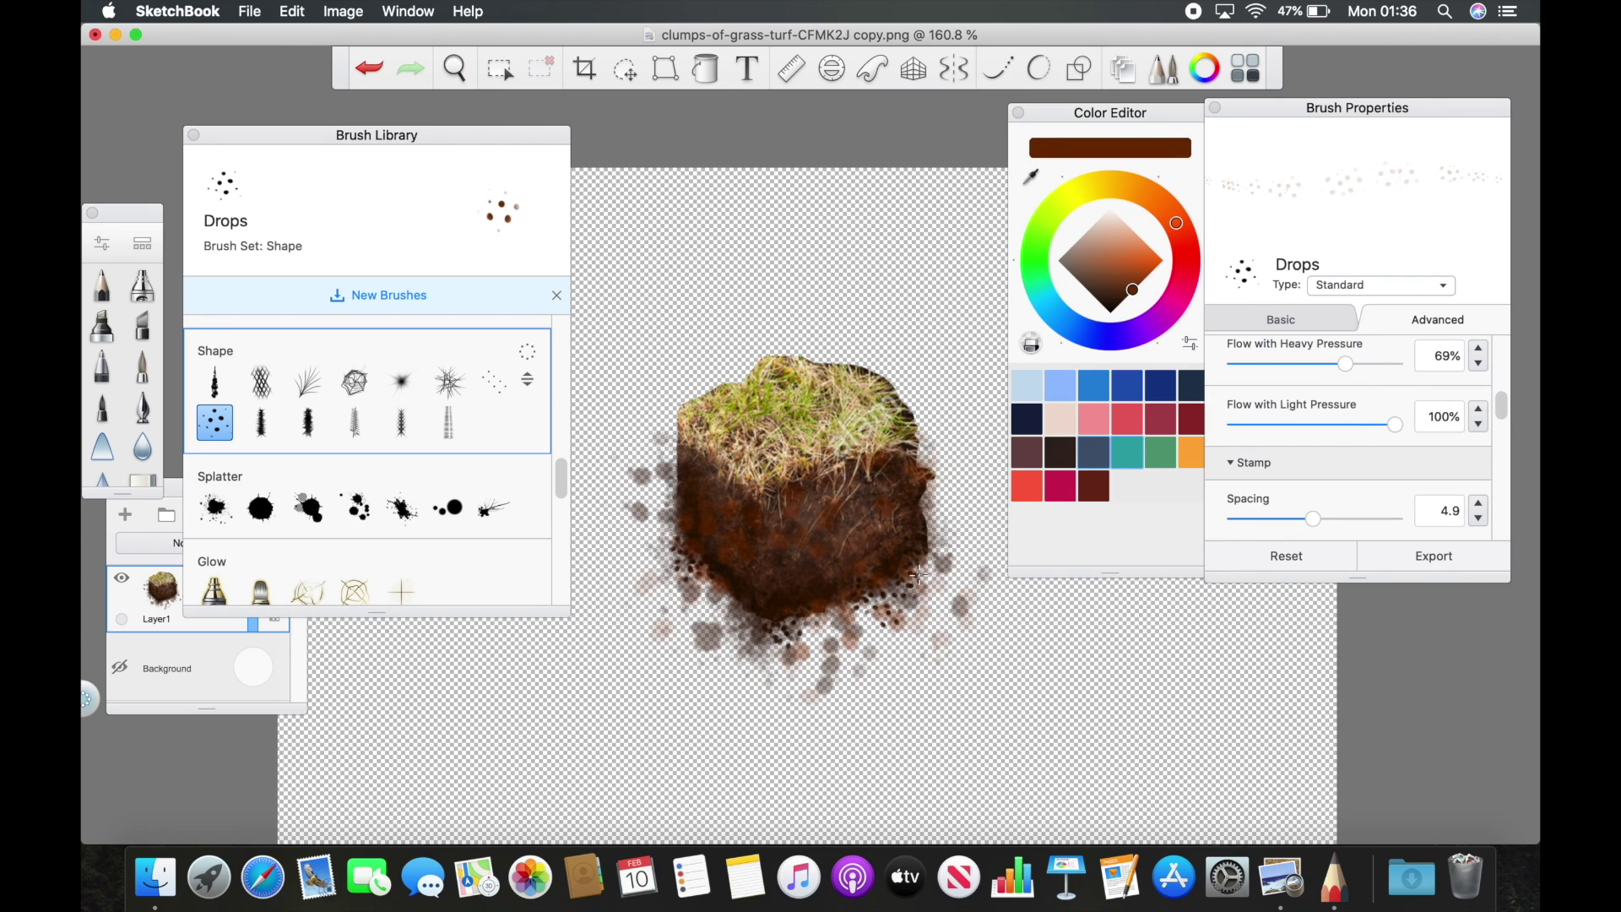
Select the Anemone_2 brush, choose green and paint grass blades over the top of the turf block
click(449, 382)
scroll(439, 397, up, 3)
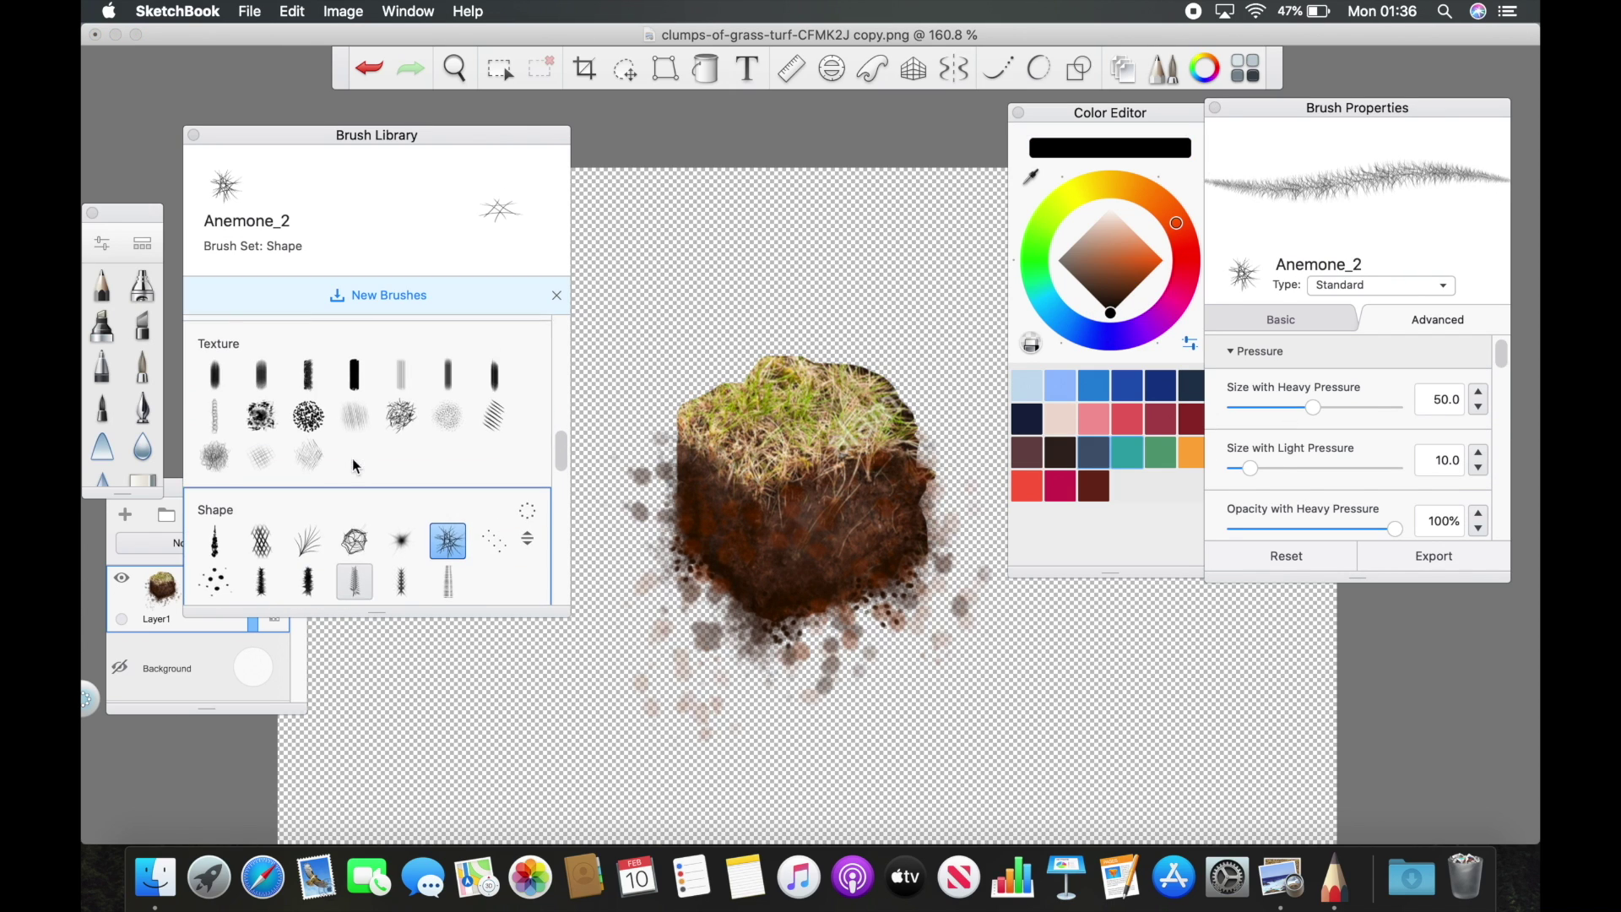
scroll(426, 454, down, 2)
click(1034, 249)
click(1139, 285)
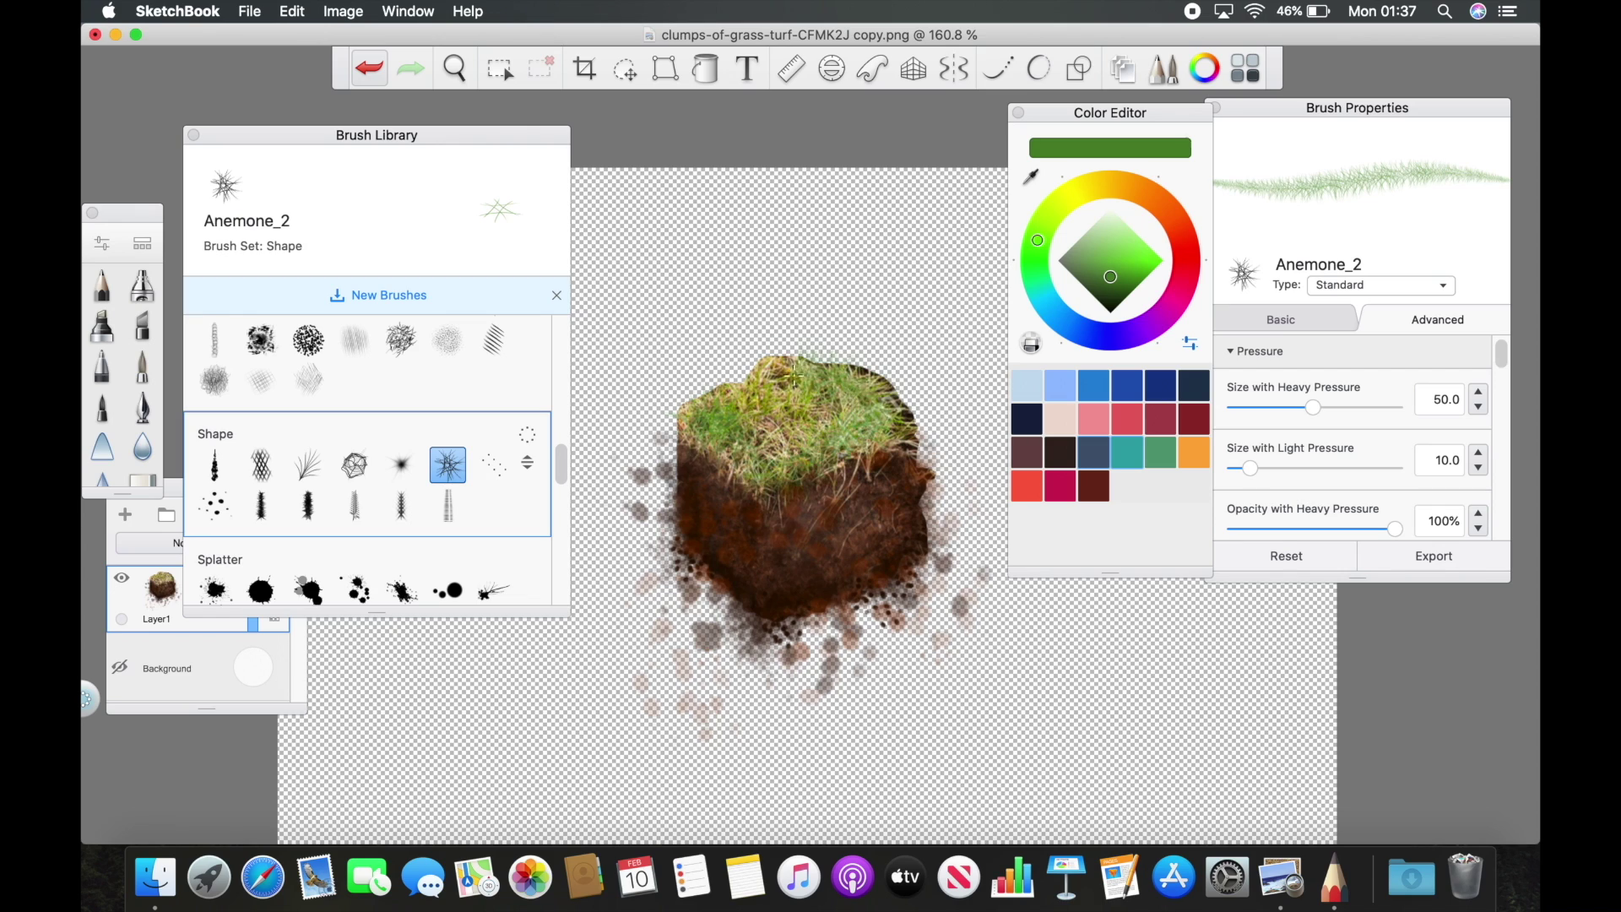
scroll(1296, 447, down, 3)
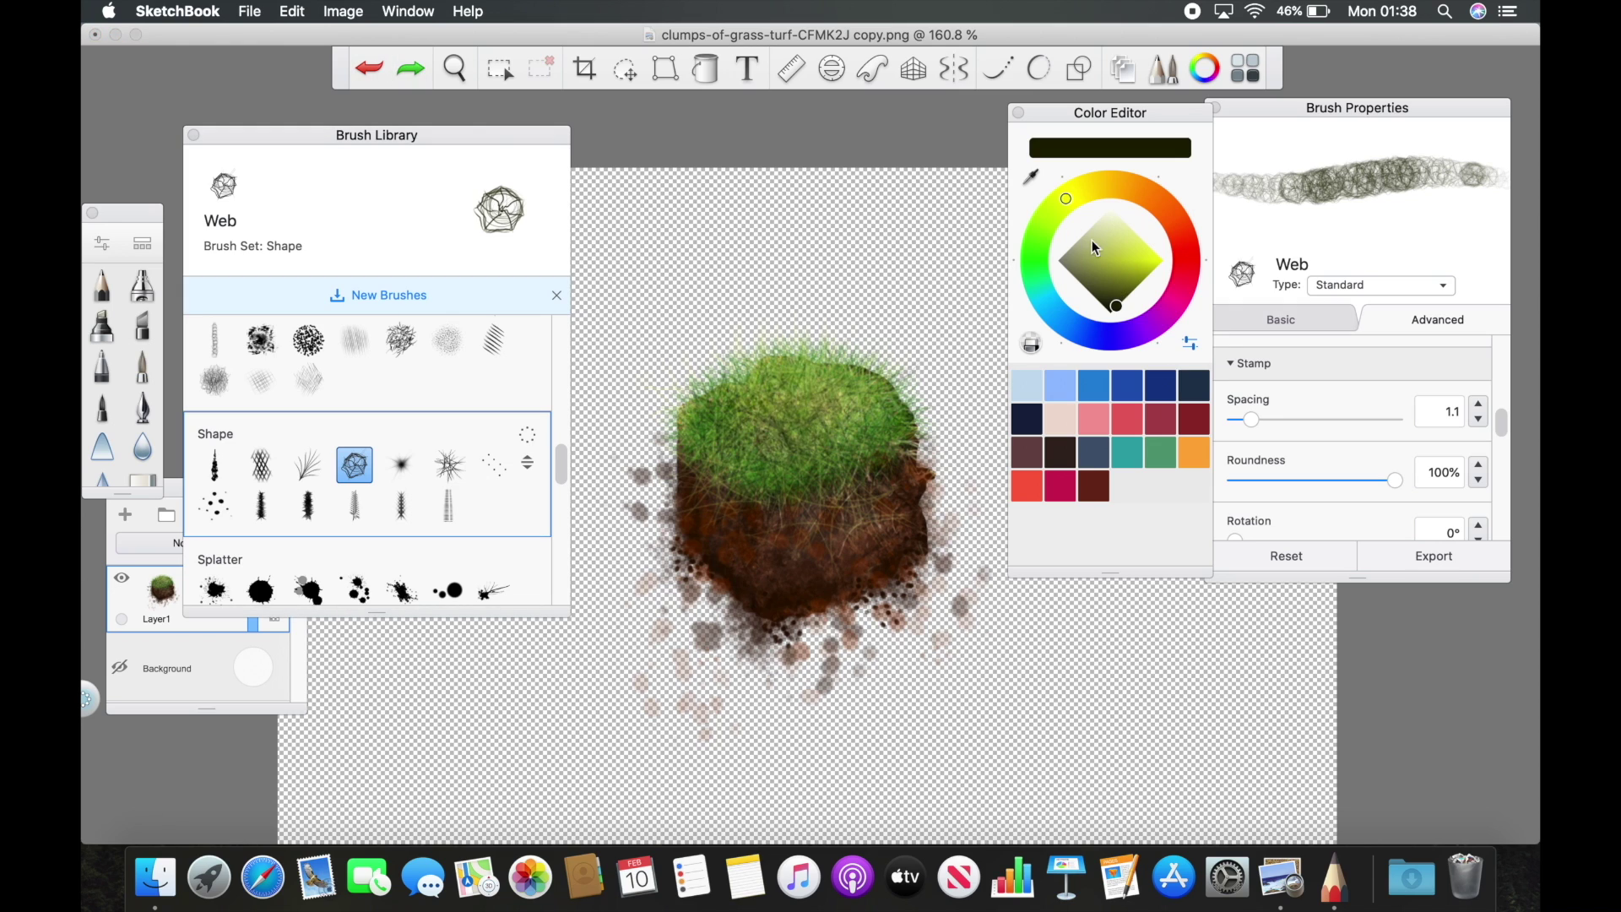
Try a dark brown Web brush stroke across the turf block with a large heavy-pressure size and undo it
scroll(1349, 412, up, 5)
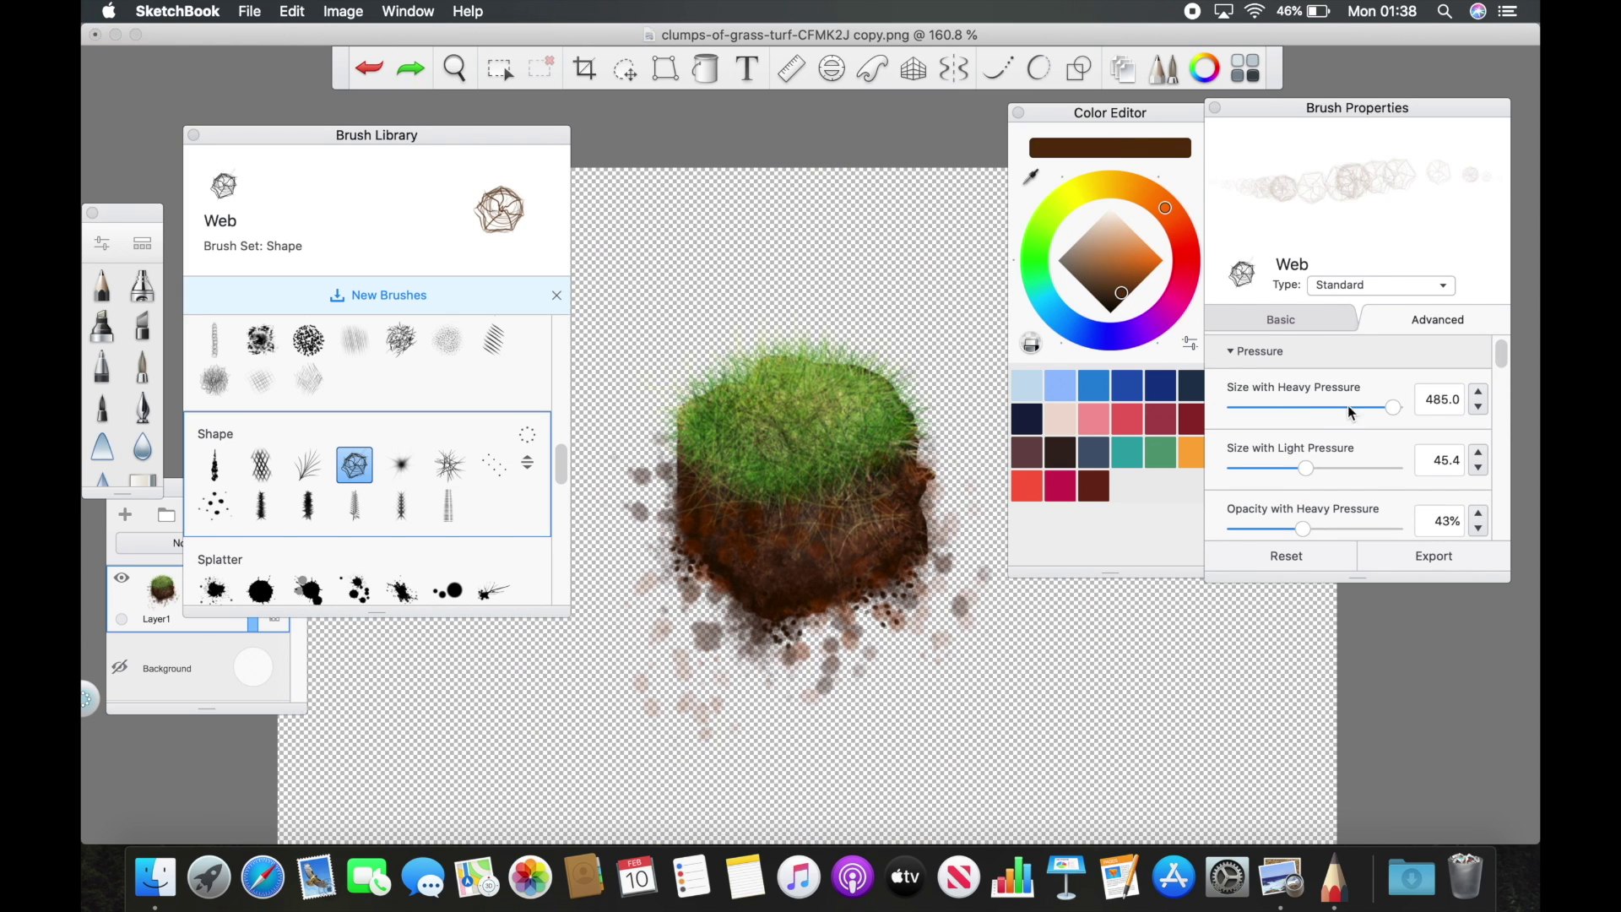
drag(878, 482, 701, 363)
click(369, 68)
Switch from the Soft Eraser to the Airbrush at size 19.2 and 17% flow and shade the soil near-black
scroll(876, 515, down, 5)
scroll(802, 443, up, 3)
scroll(217, 396, down, 5)
scroll(218, 395, up, 1)
key(e)
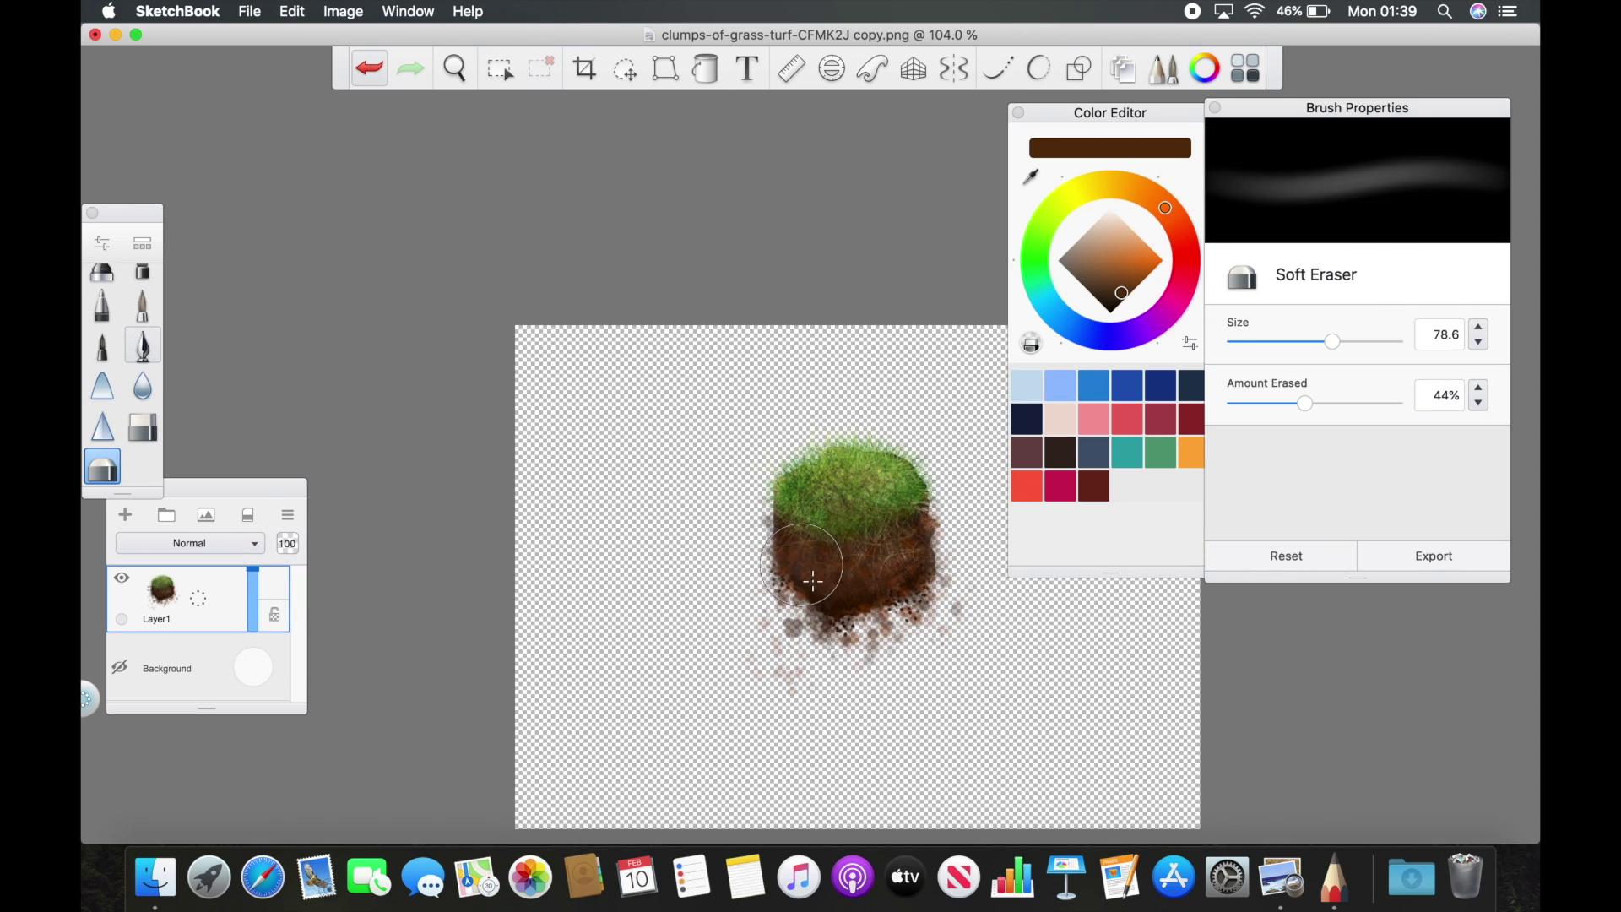
key(e)
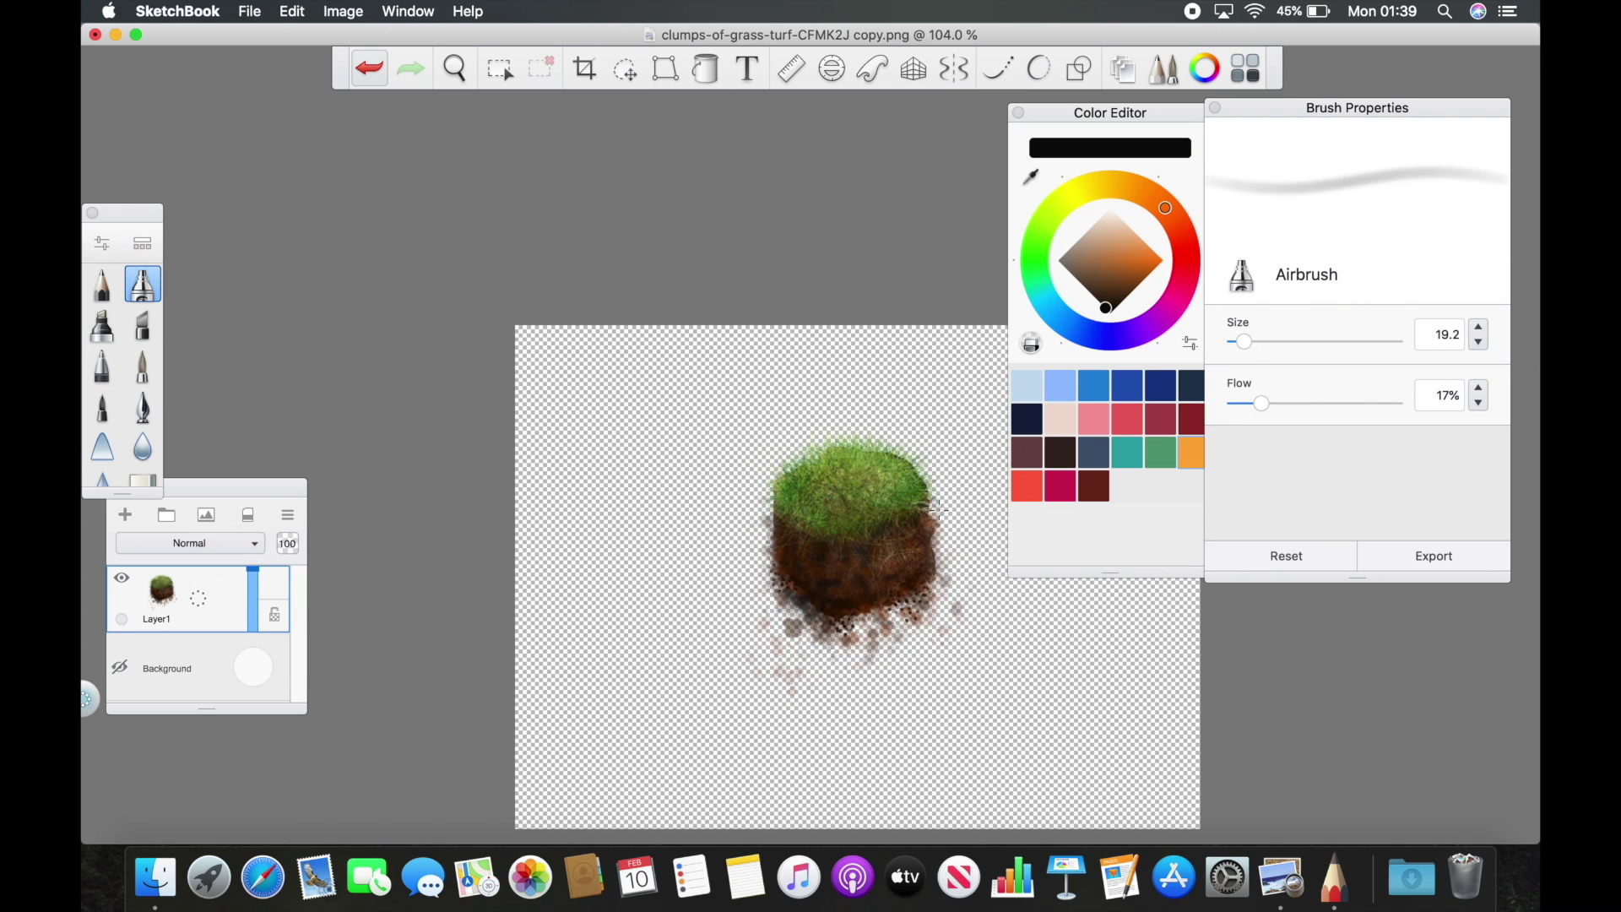
In Preview, lasso the creature's hand in Enderman copy.png for layering in front of the turf block
scroll(936, 508, down, 2)
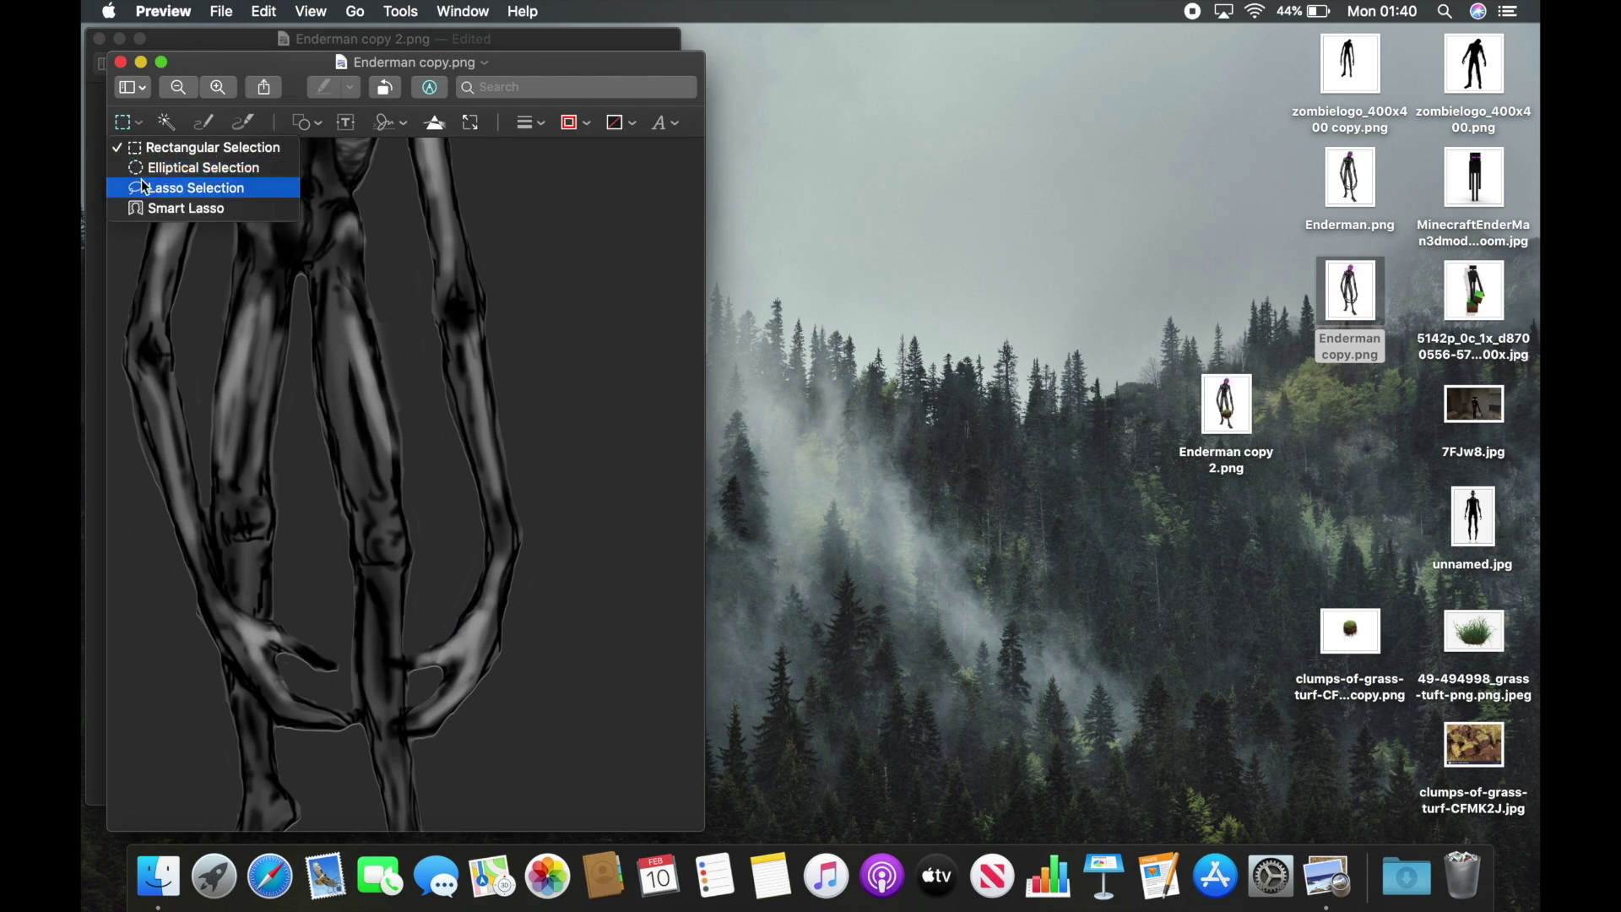
drag(466, 623, 437, 664)
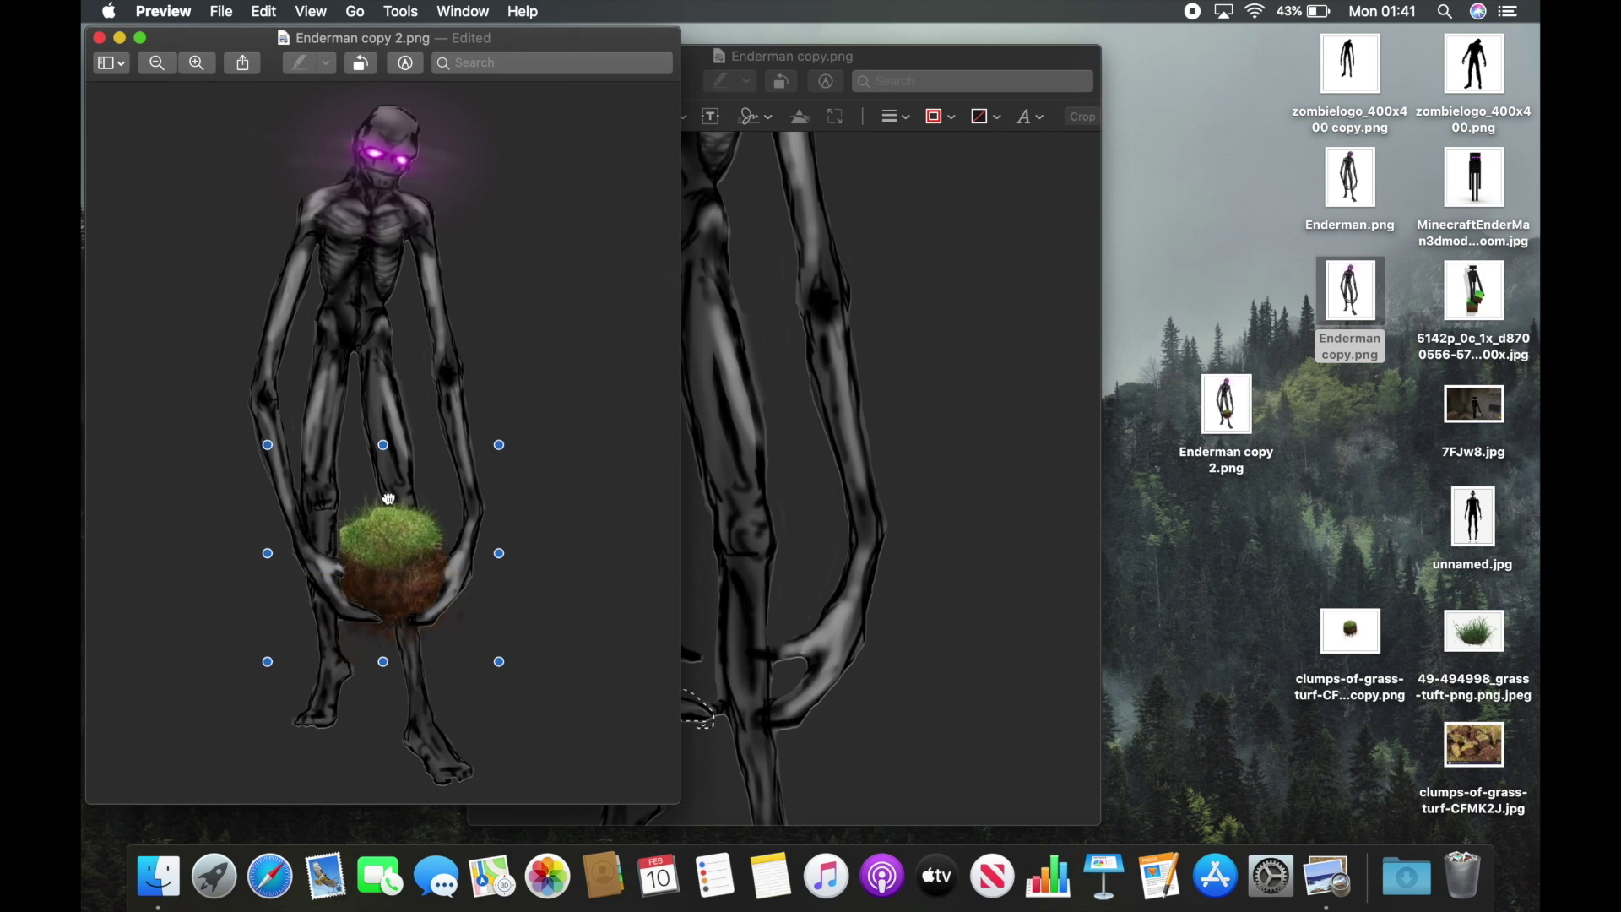
Quit Preview, line up Enderman copy 2.png with the other desktop files and open it in SketchBook
key(super+q)
drag(1229, 403, 1357, 398)
right_click(1244, 405)
mouse_move(1313, 376)
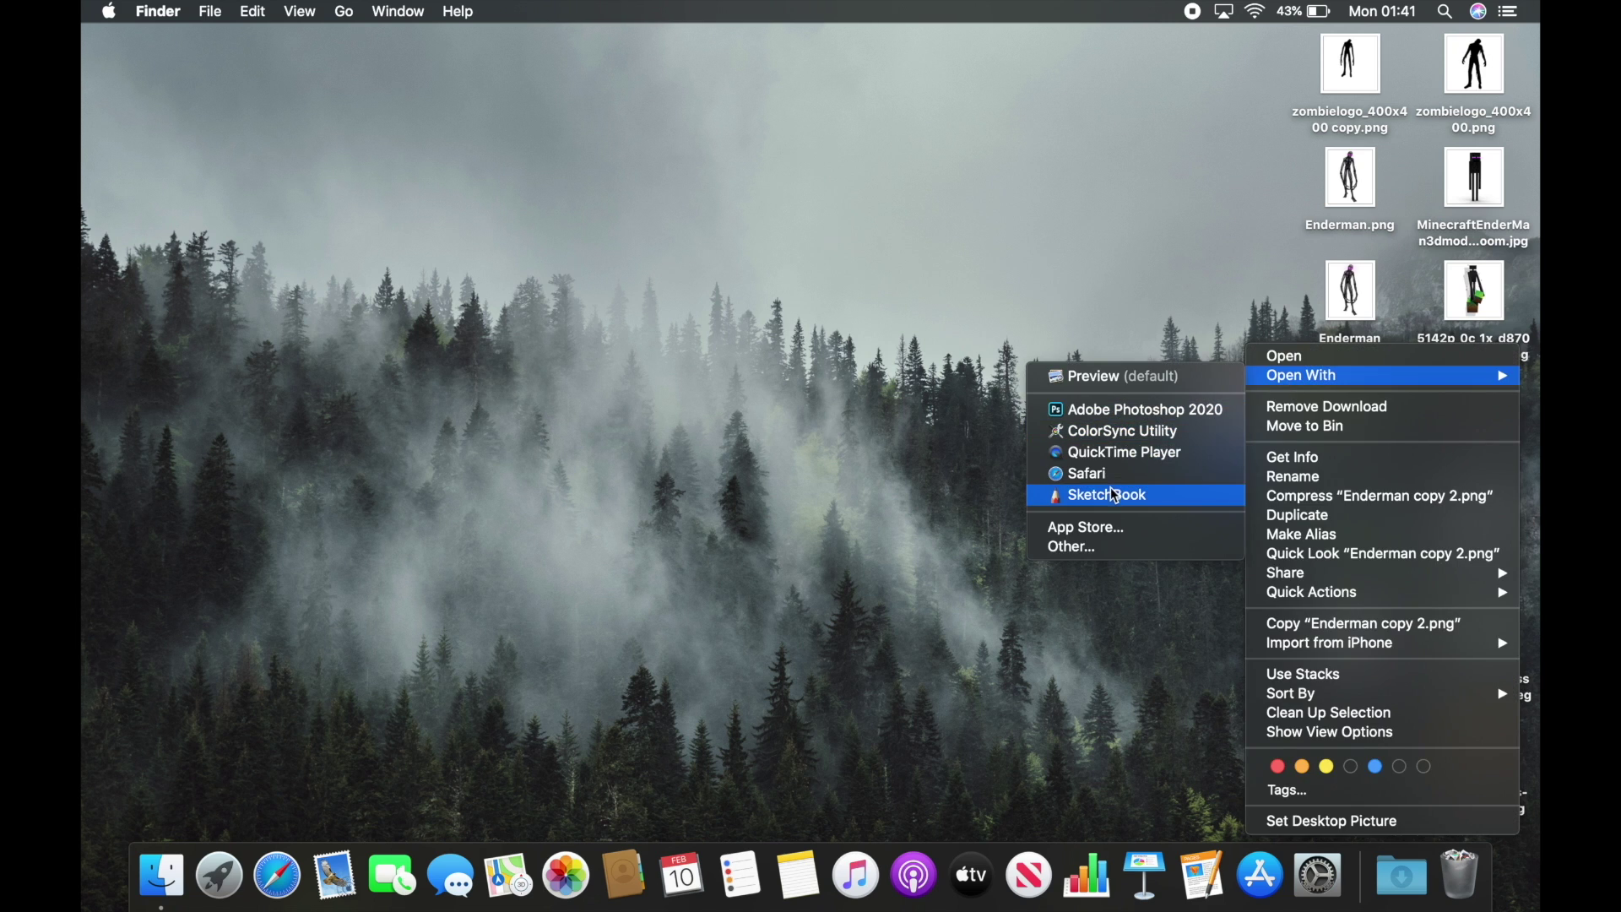
click(1112, 492)
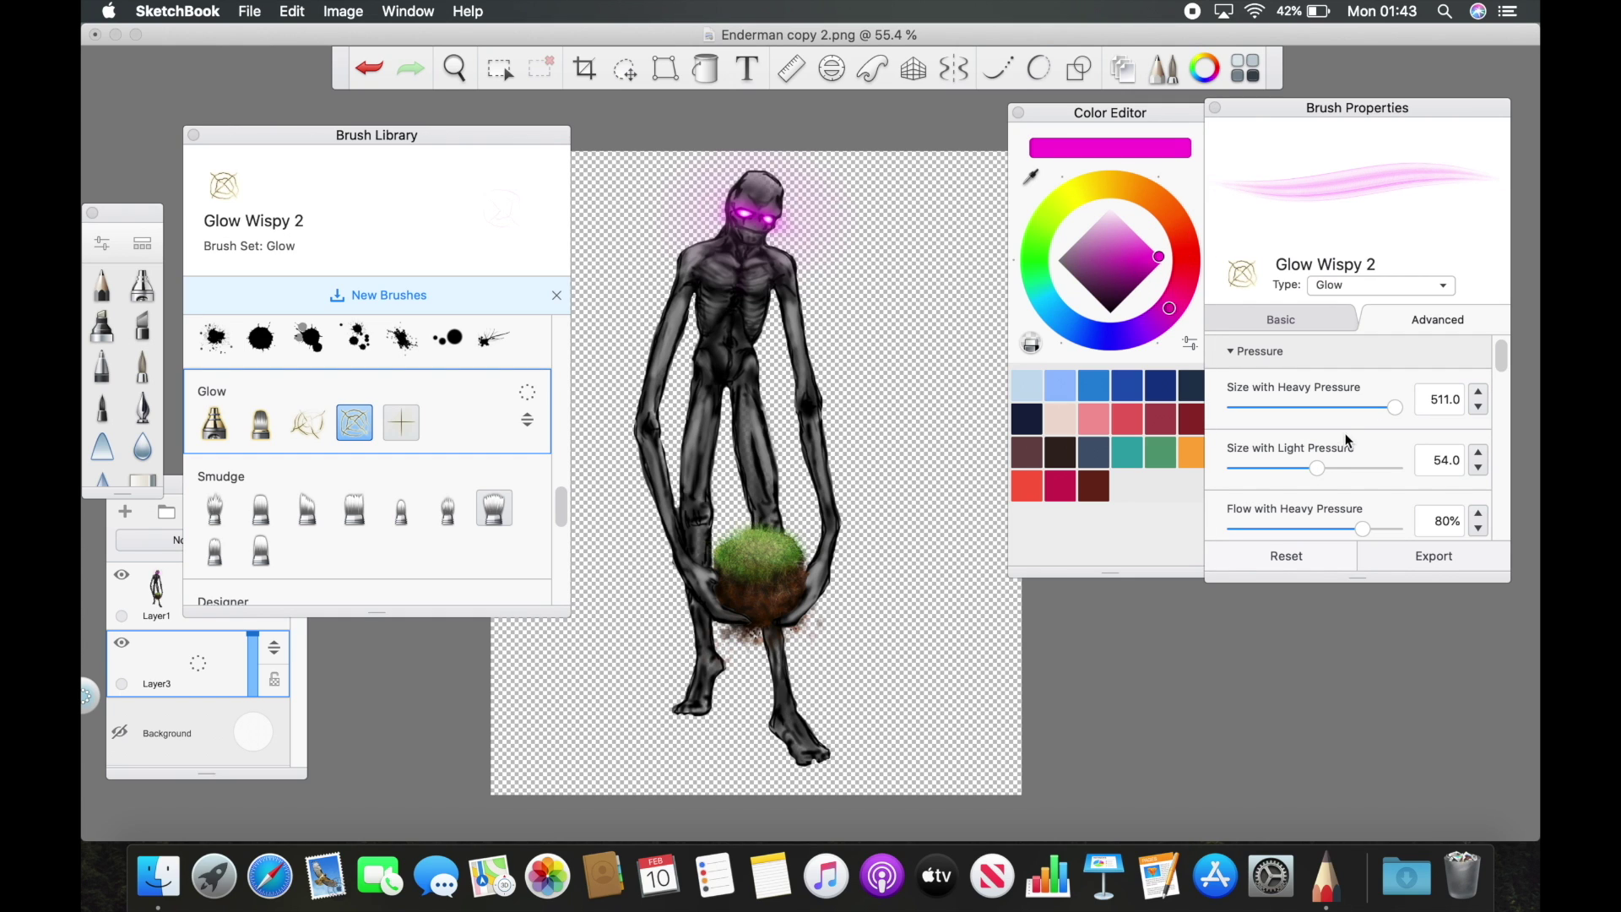
Enlarge the Glow Wispy 2 light-pressure size, set heavy-pressure flow to 49% and paint a magenta wisp beside the creature
drag(1317, 468, 1389, 467)
scroll(1339, 467, down, 3)
drag(1361, 382, 1311, 382)
drag(1283, 442, 1308, 441)
drag(887, 278, 840, 372)
Reduce Glow Wispy 2 to 5.3 heavy-pressure and 22.7 light-pressure size and draw thin magenta strands beside the arm
scroll(1339, 439, up, 3)
drag(1395, 407, 1243, 406)
drag(1390, 467, 1271, 468)
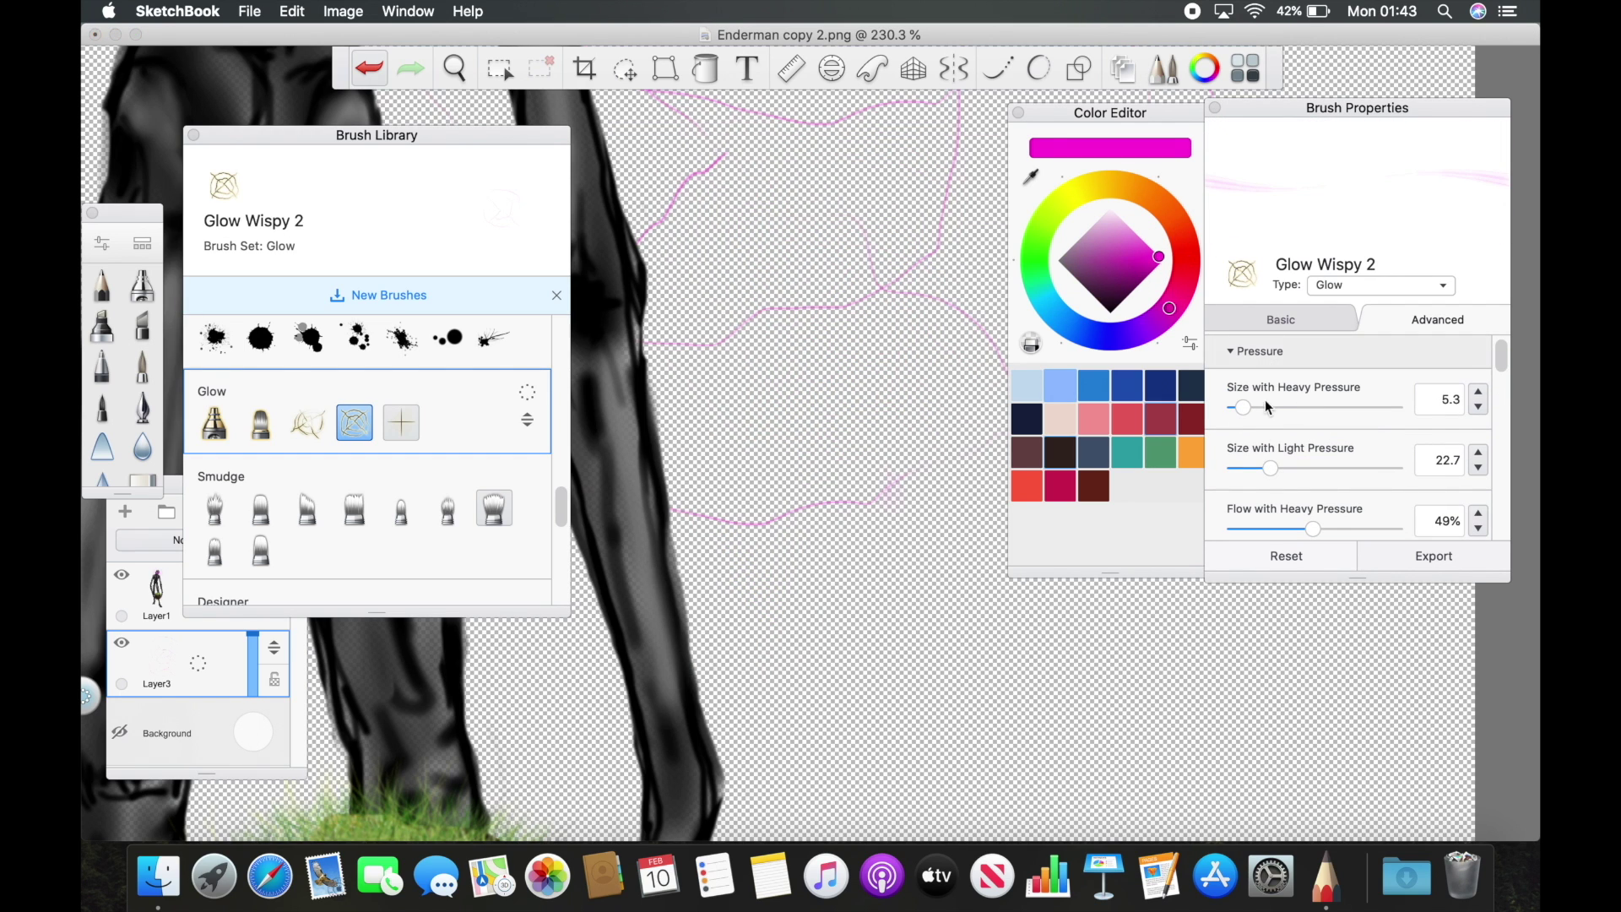
Set Glow Wispy 2 to size 46.0 heavy and 46.7 light pressure and dab small magenta glows around the creature
drag(1265, 407, 1308, 410)
click(820, 369)
scroll(861, 387, down, 8)
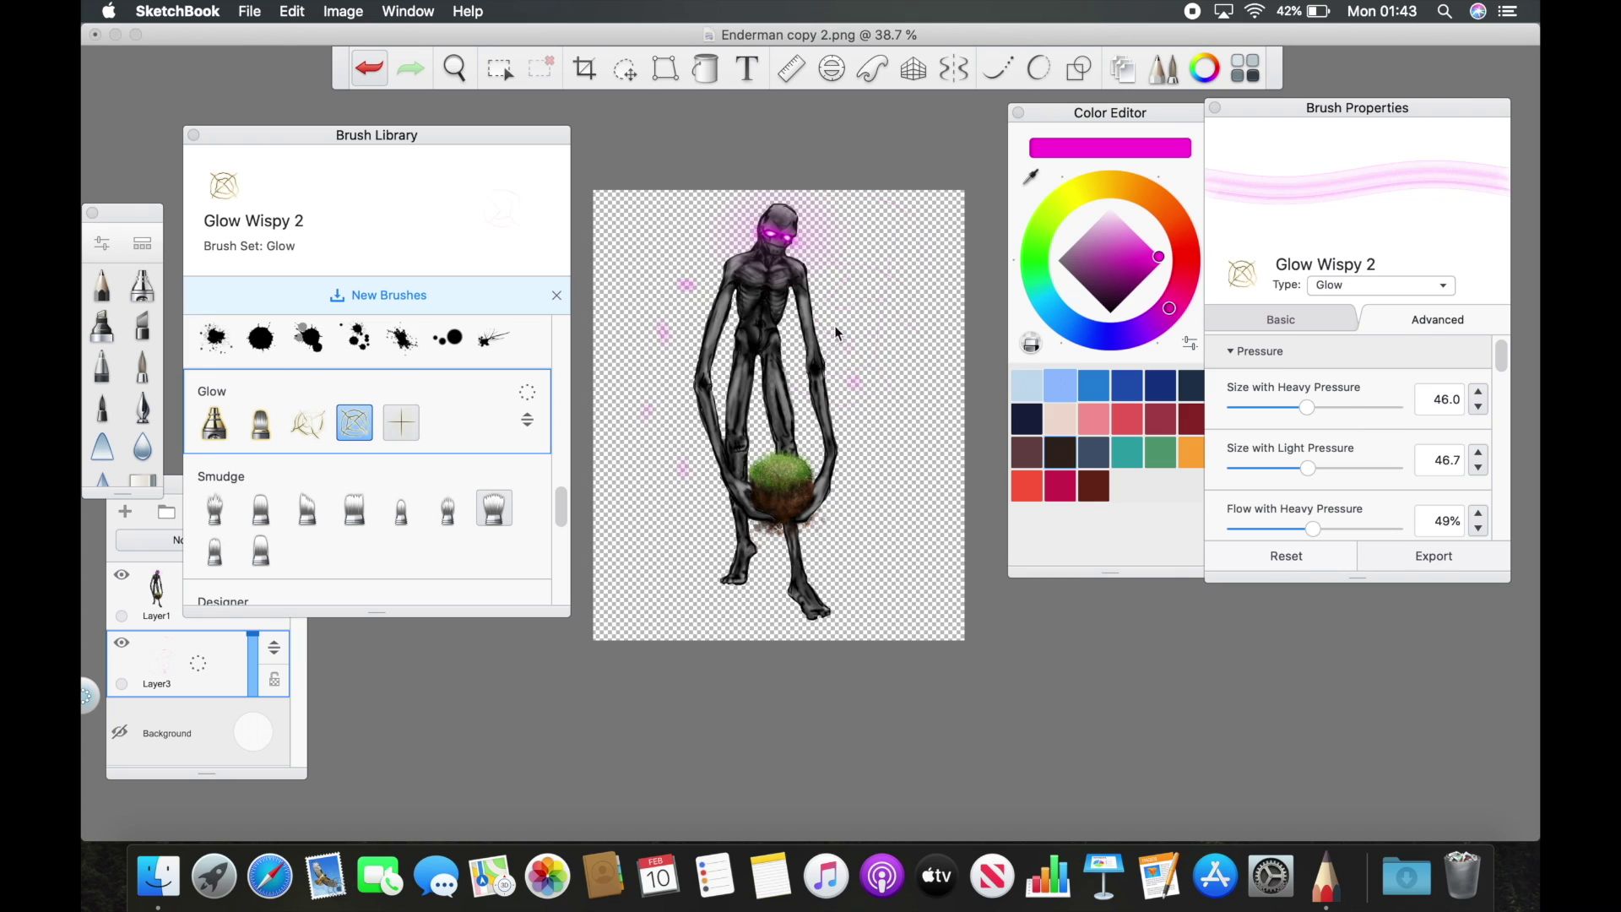
Undo the last dab, set Glow Wispy 2 to size 87.4 heavy and 79.7 light pressure, and dab more magenta glows around the creature
key(super+z)
scroll(670, 561, up, 4)
scroll(675, 574, down, 3)
click(812, 304)
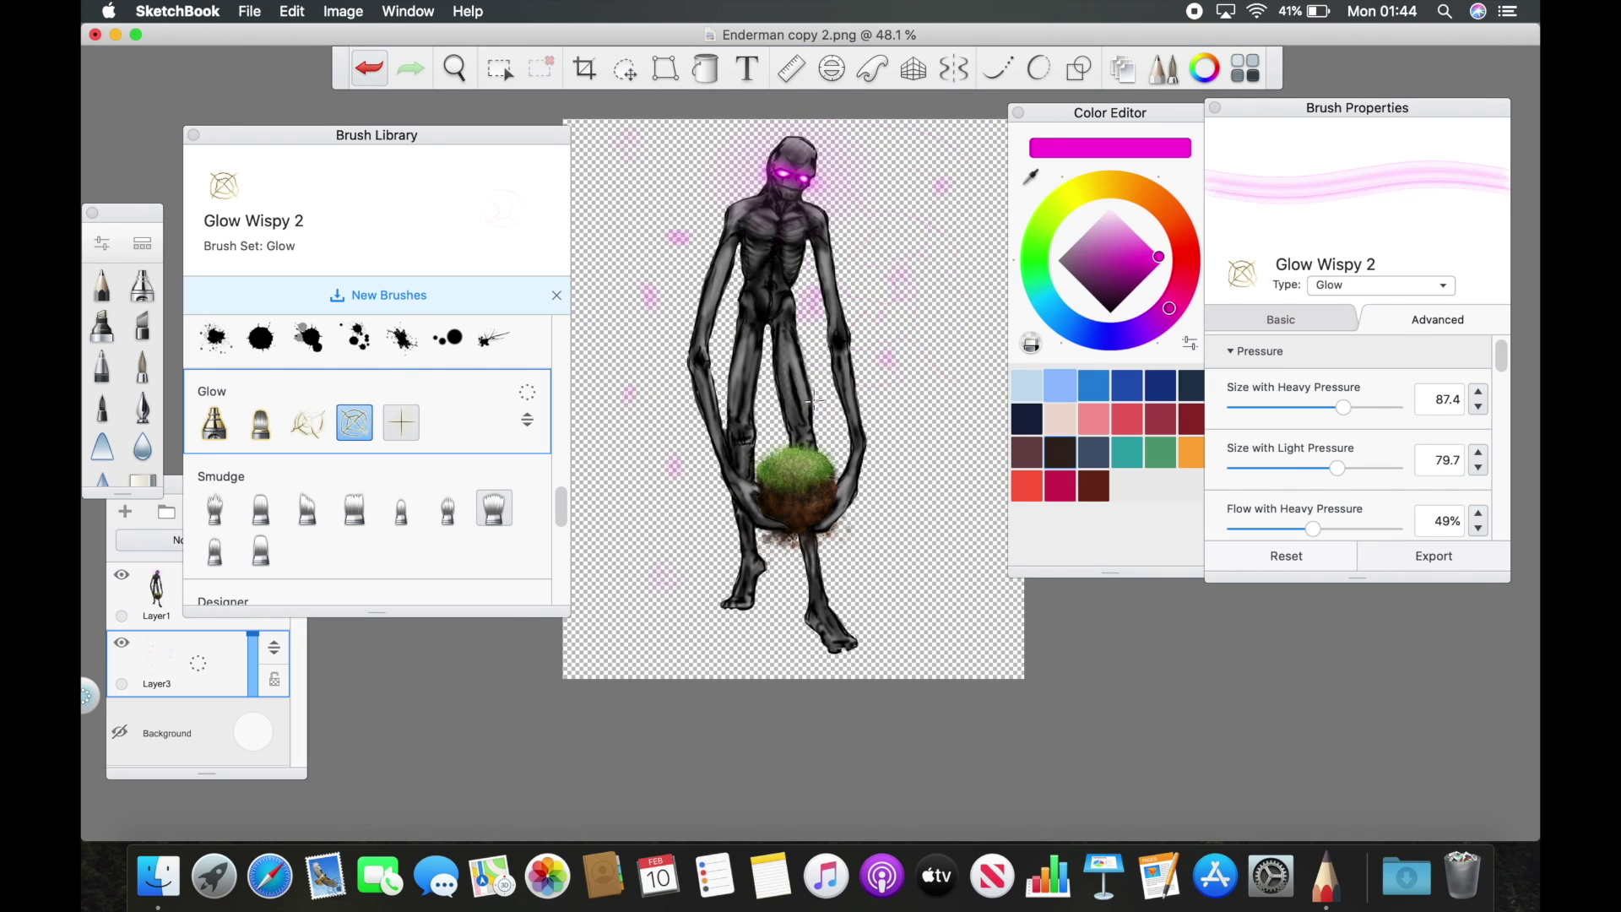
scroll(870, 375, down, 1)
key(s)
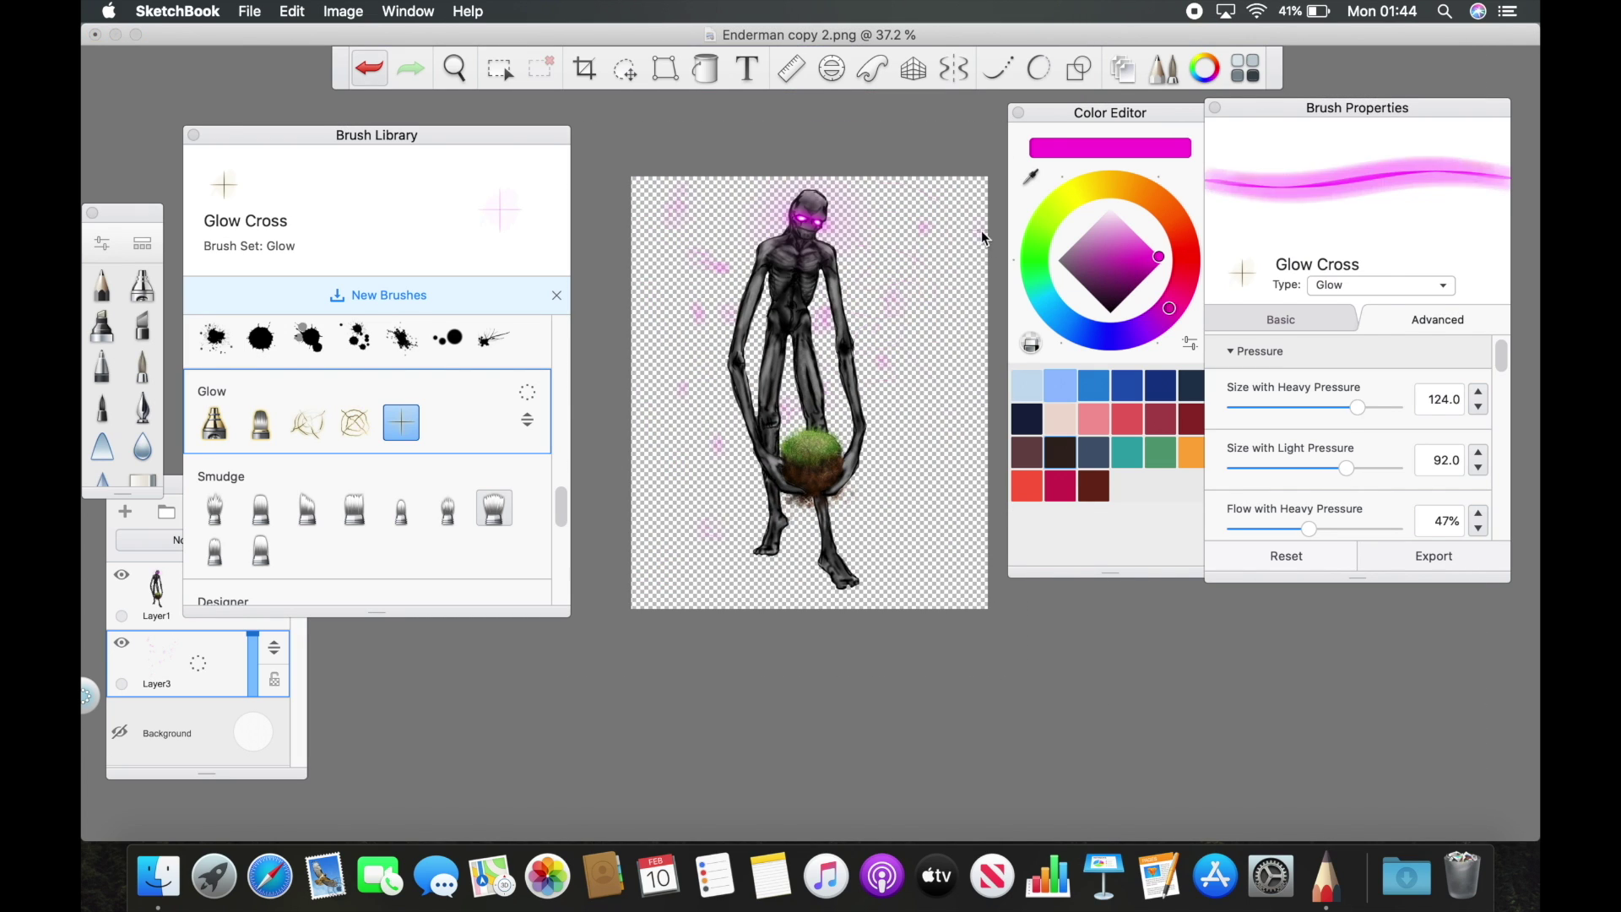
Stamp magenta Glow Cross sparkles around the creature, reducing the brush from 124.0 heavy and 92.0 light size to 31.8 and 42.8
click(885, 245)
click(707, 240)
click(730, 492)
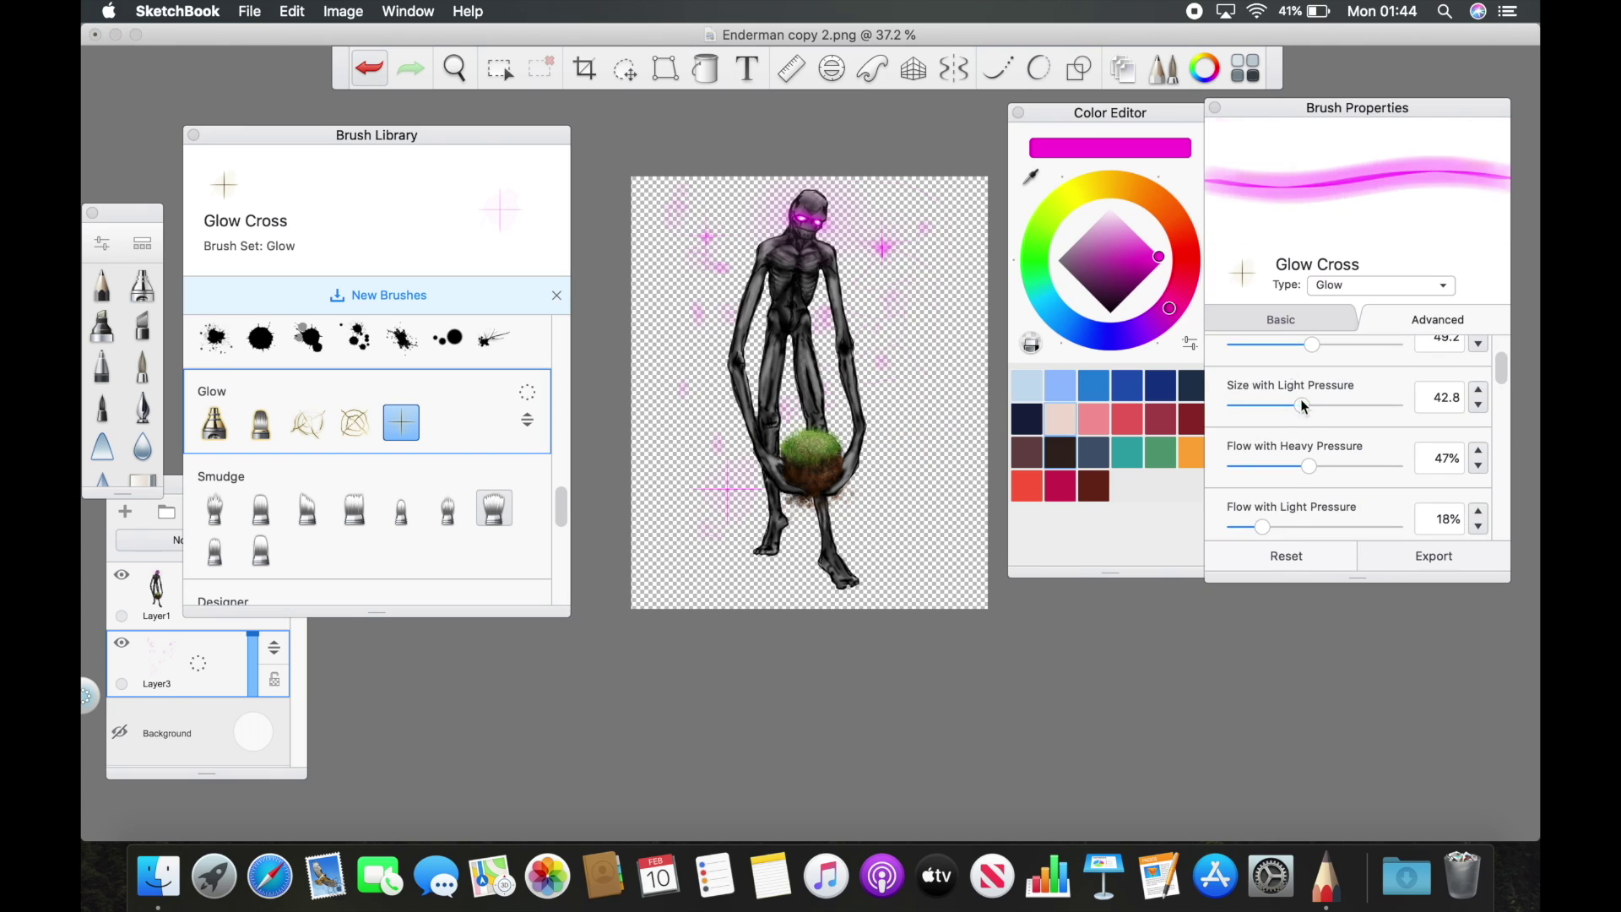
click(906, 511)
scroll(957, 512, up, 1)
scroll(397, 449, down, 2)
Choose the Drops brush from the Shape set and scatter magenta spots all around the creature
scroll(242, 423, up, 6)
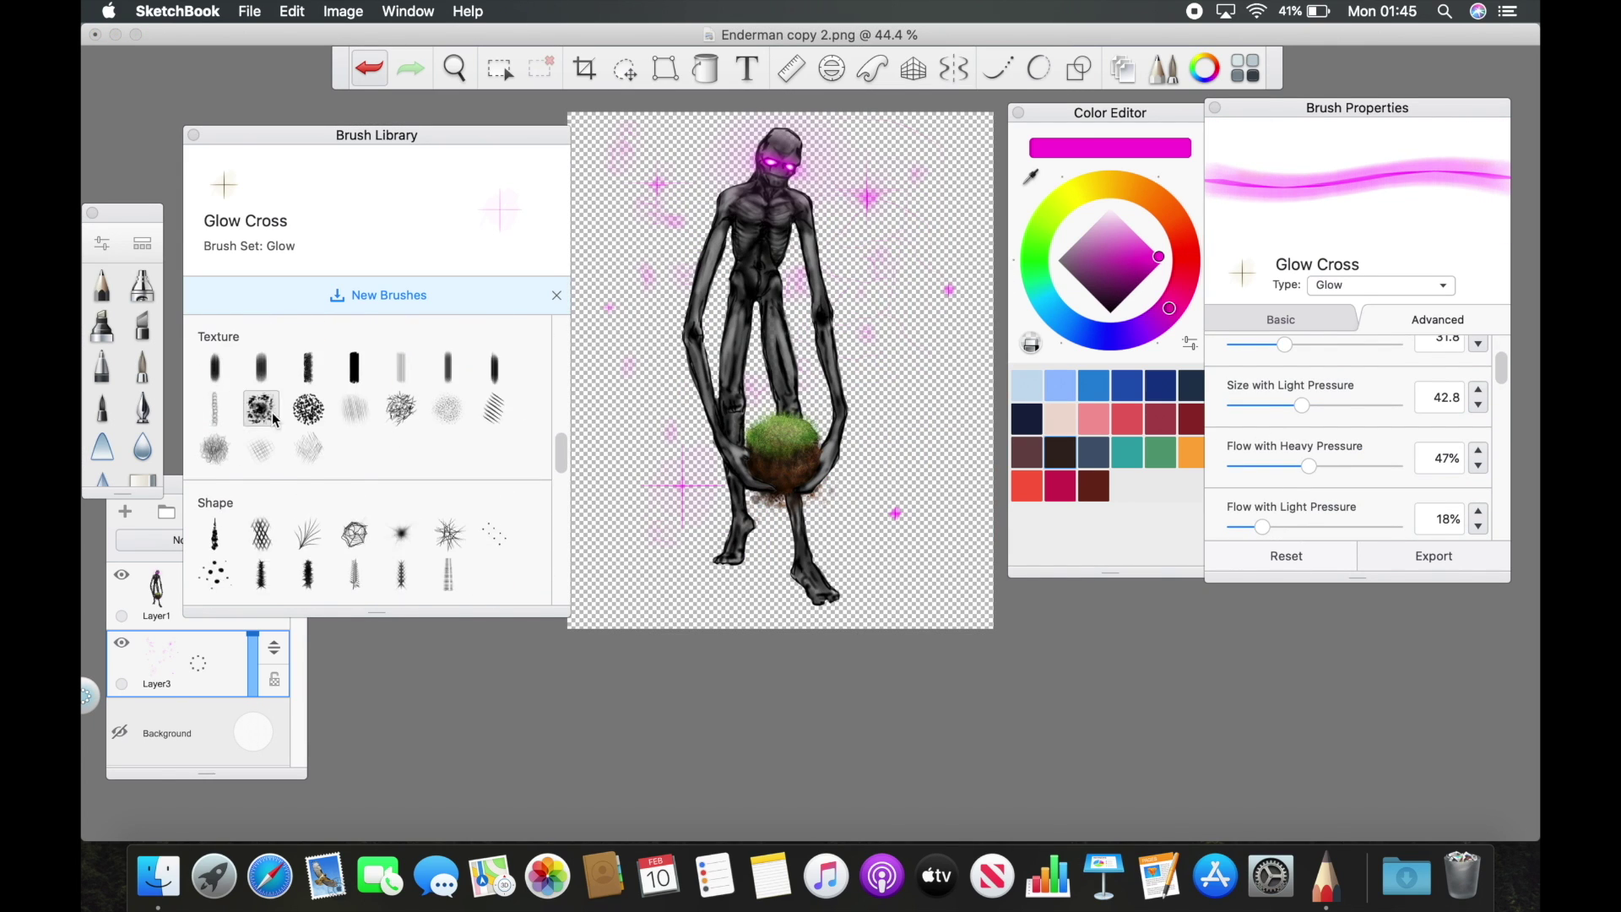
scroll(242, 423, down, 1)
click(215, 504)
scroll(1325, 422, down, 4)
scroll(1317, 519, down, 5)
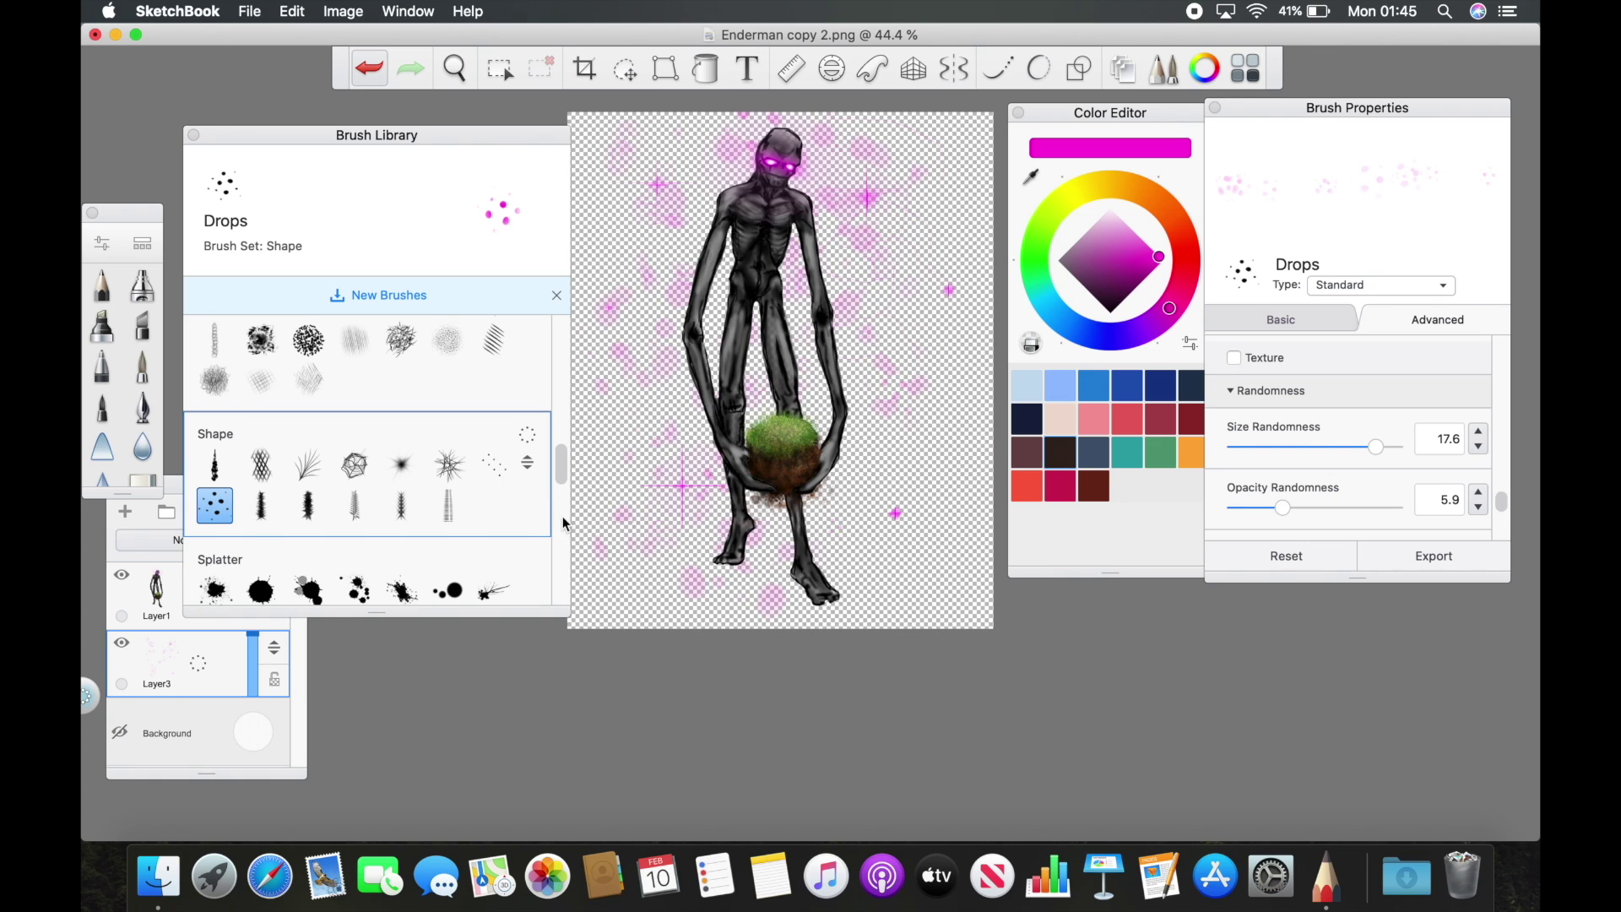
scroll(790, 431, down, 2)
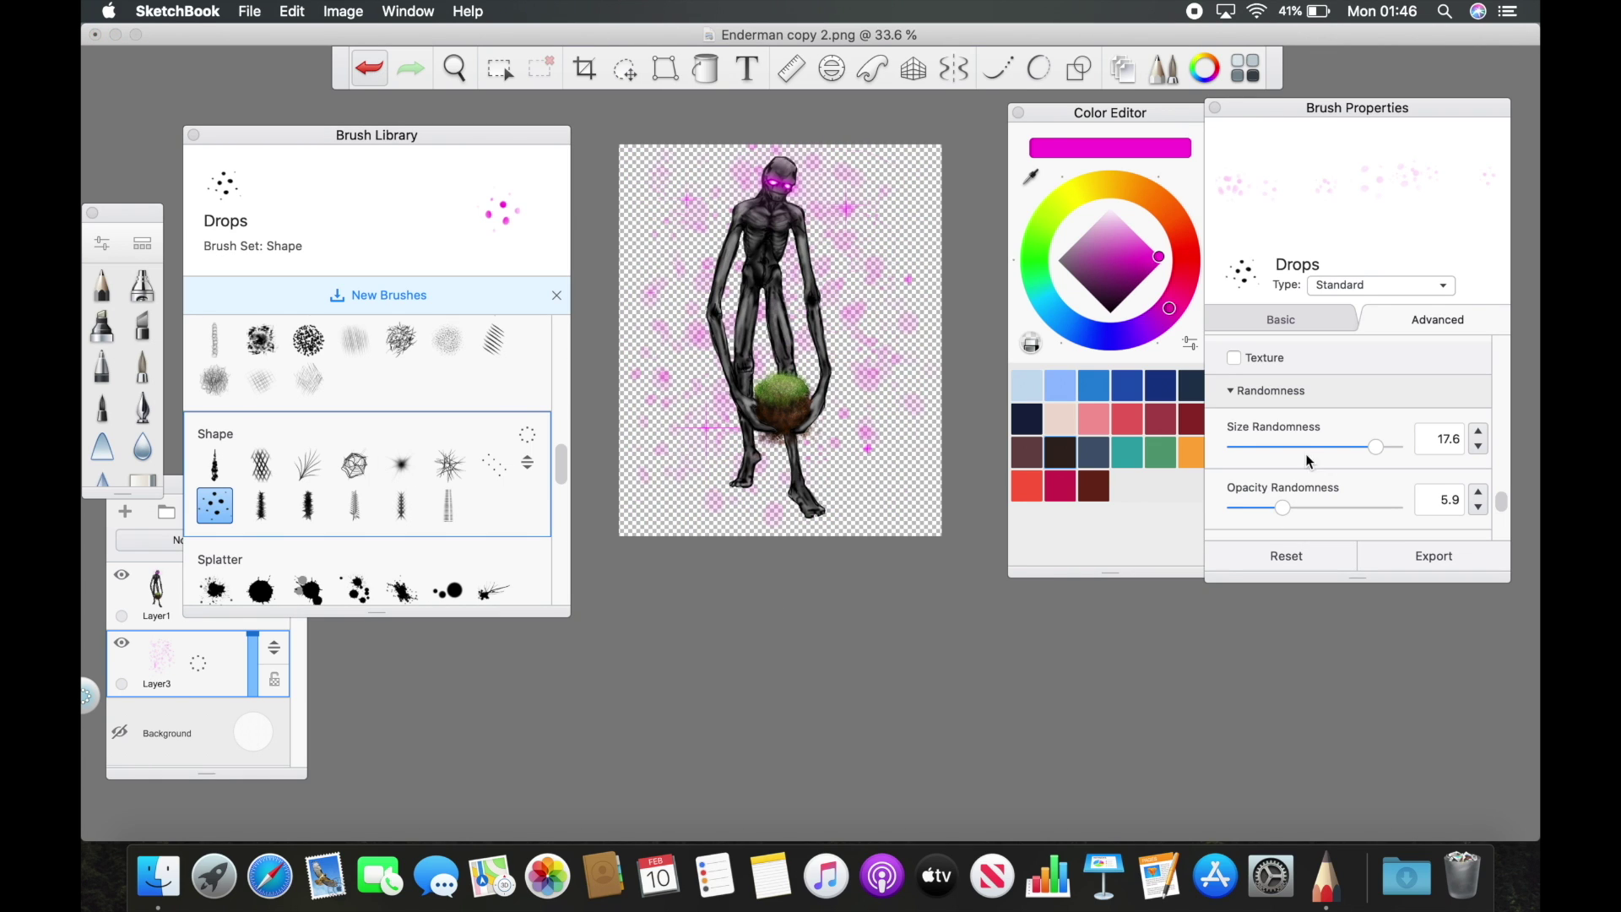
Lower the opacity of the particle layer behind the creature and preview Enderman copy 2.png from the desktop
scroll(1290, 432, up, 5)
drag(250, 648, 251, 672)
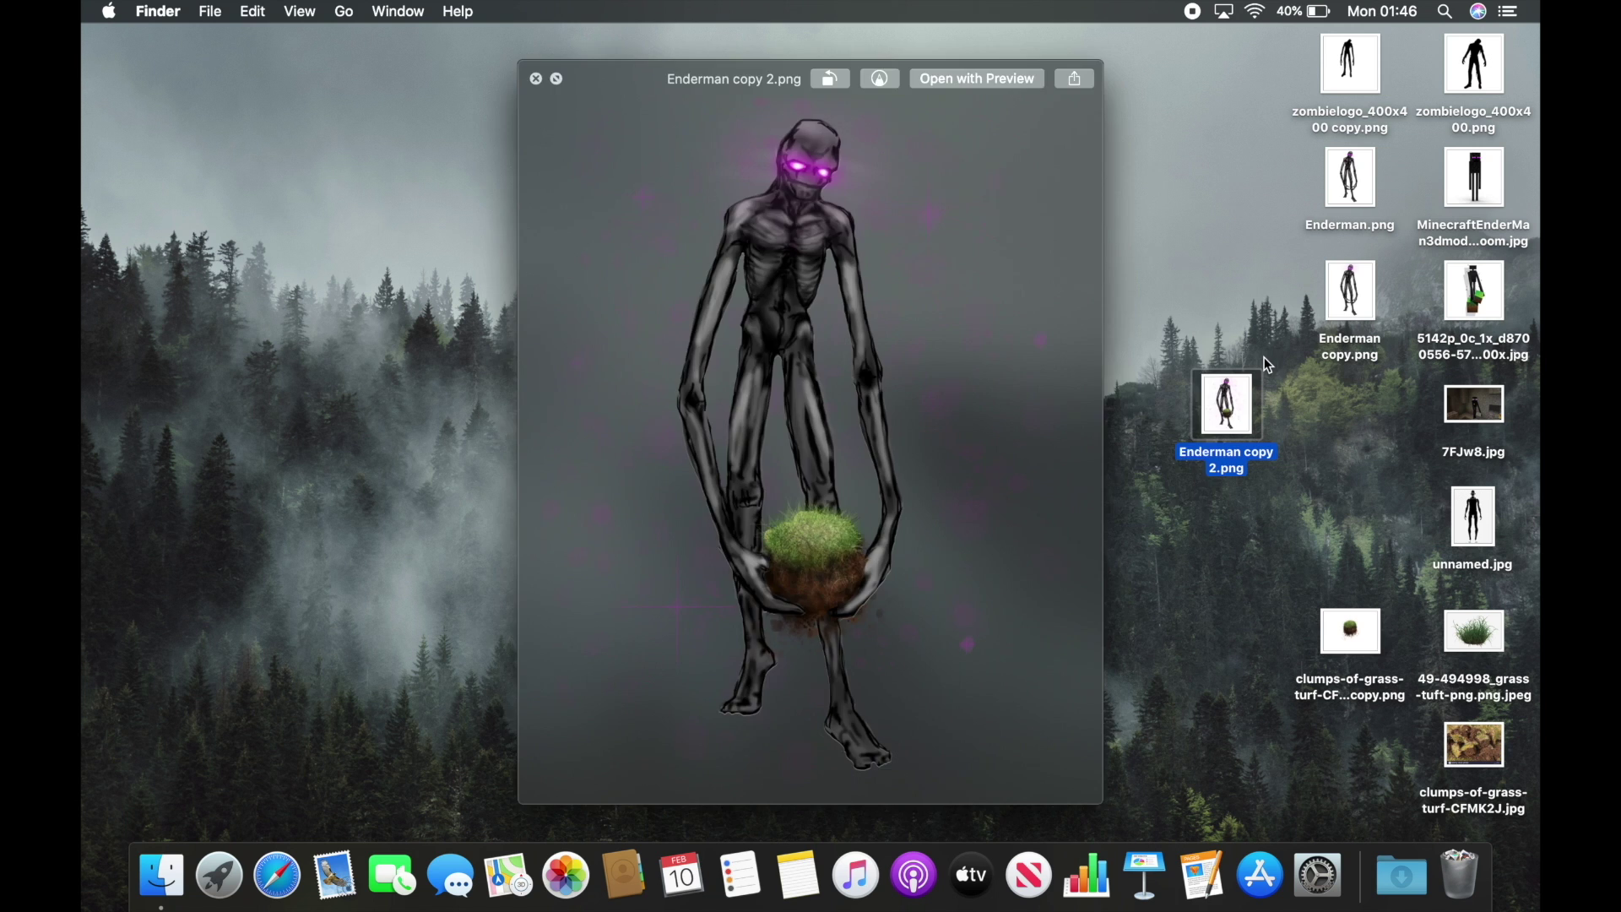
key(space)
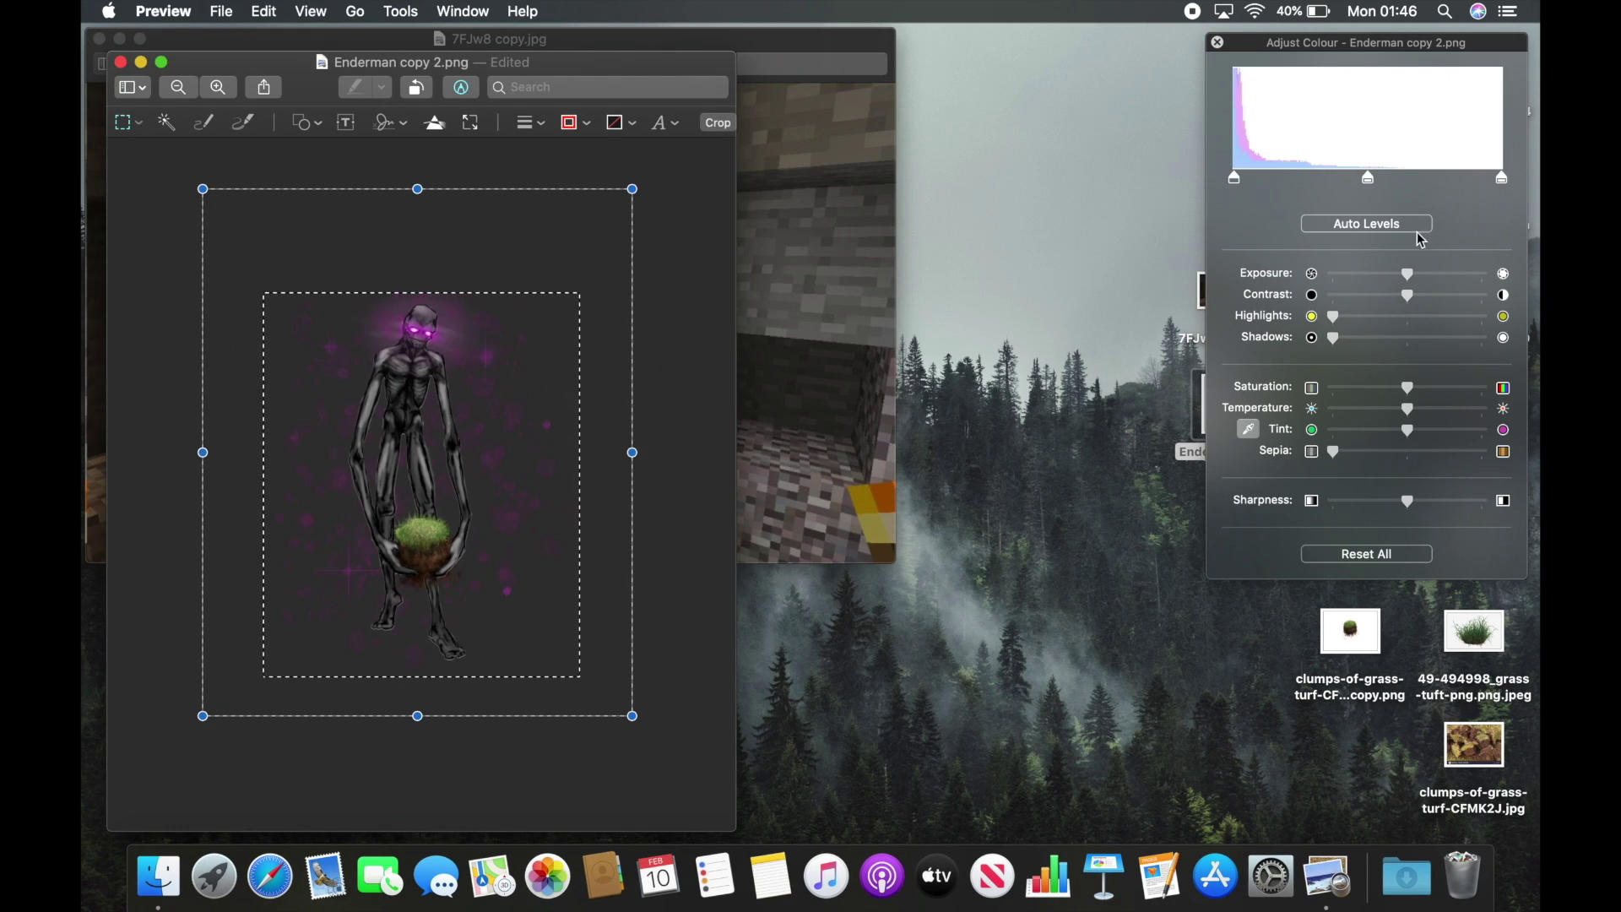
Auto-level Enderman copy 2.png in Preview, and with the creature placed in heqsX.jpg, lower that image's white point to brighten it
click(1417, 231)
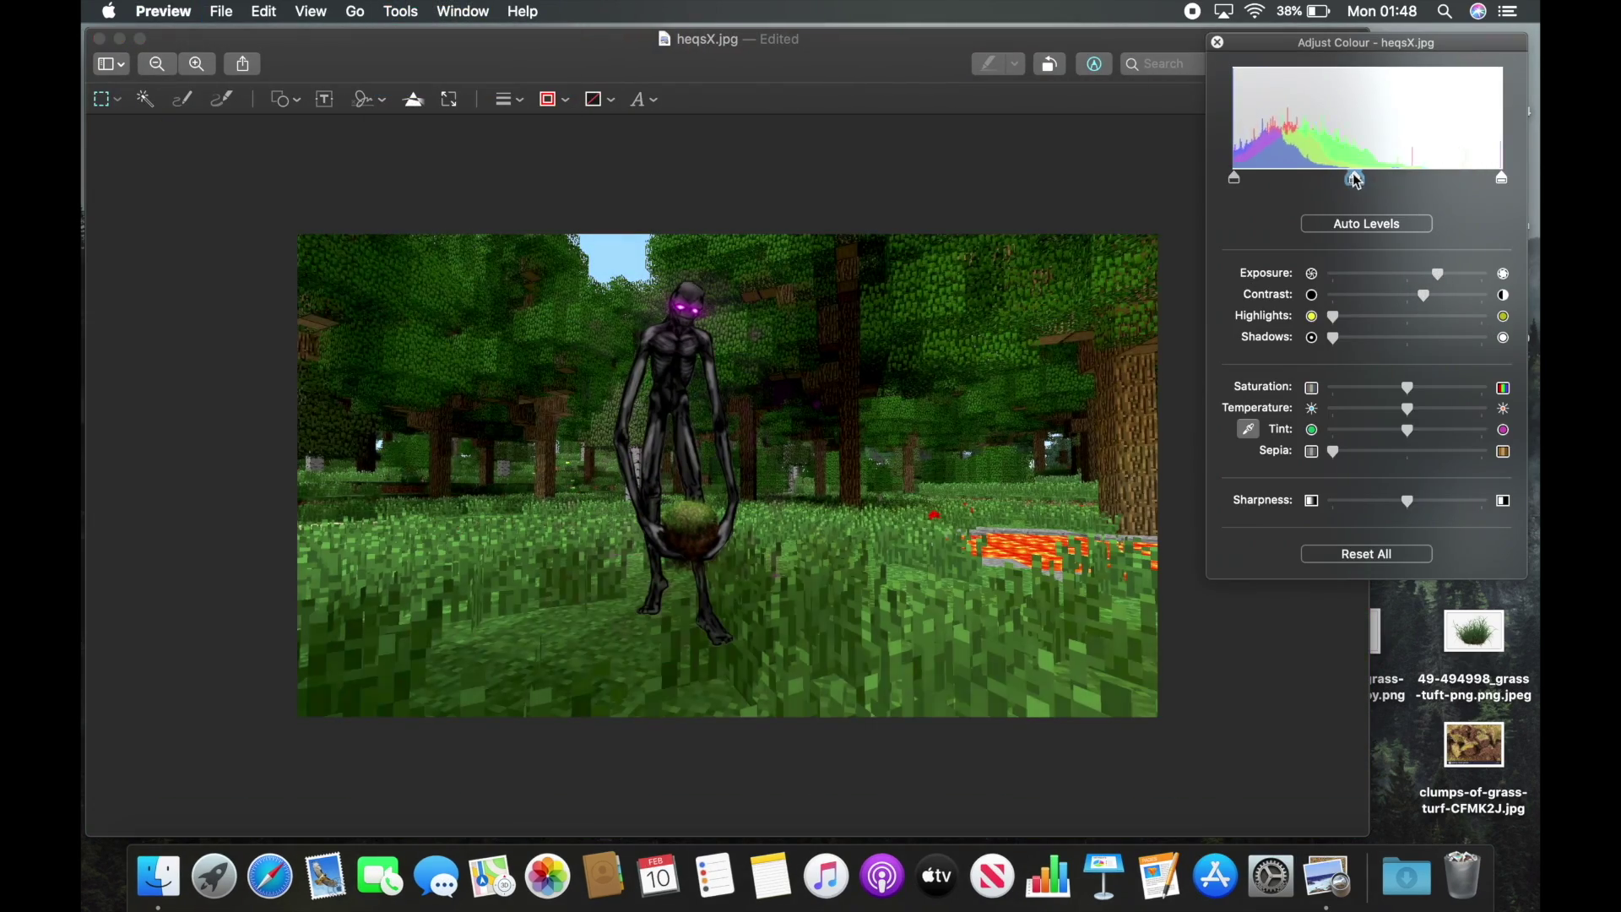
drag(1486, 179, 1421, 188)
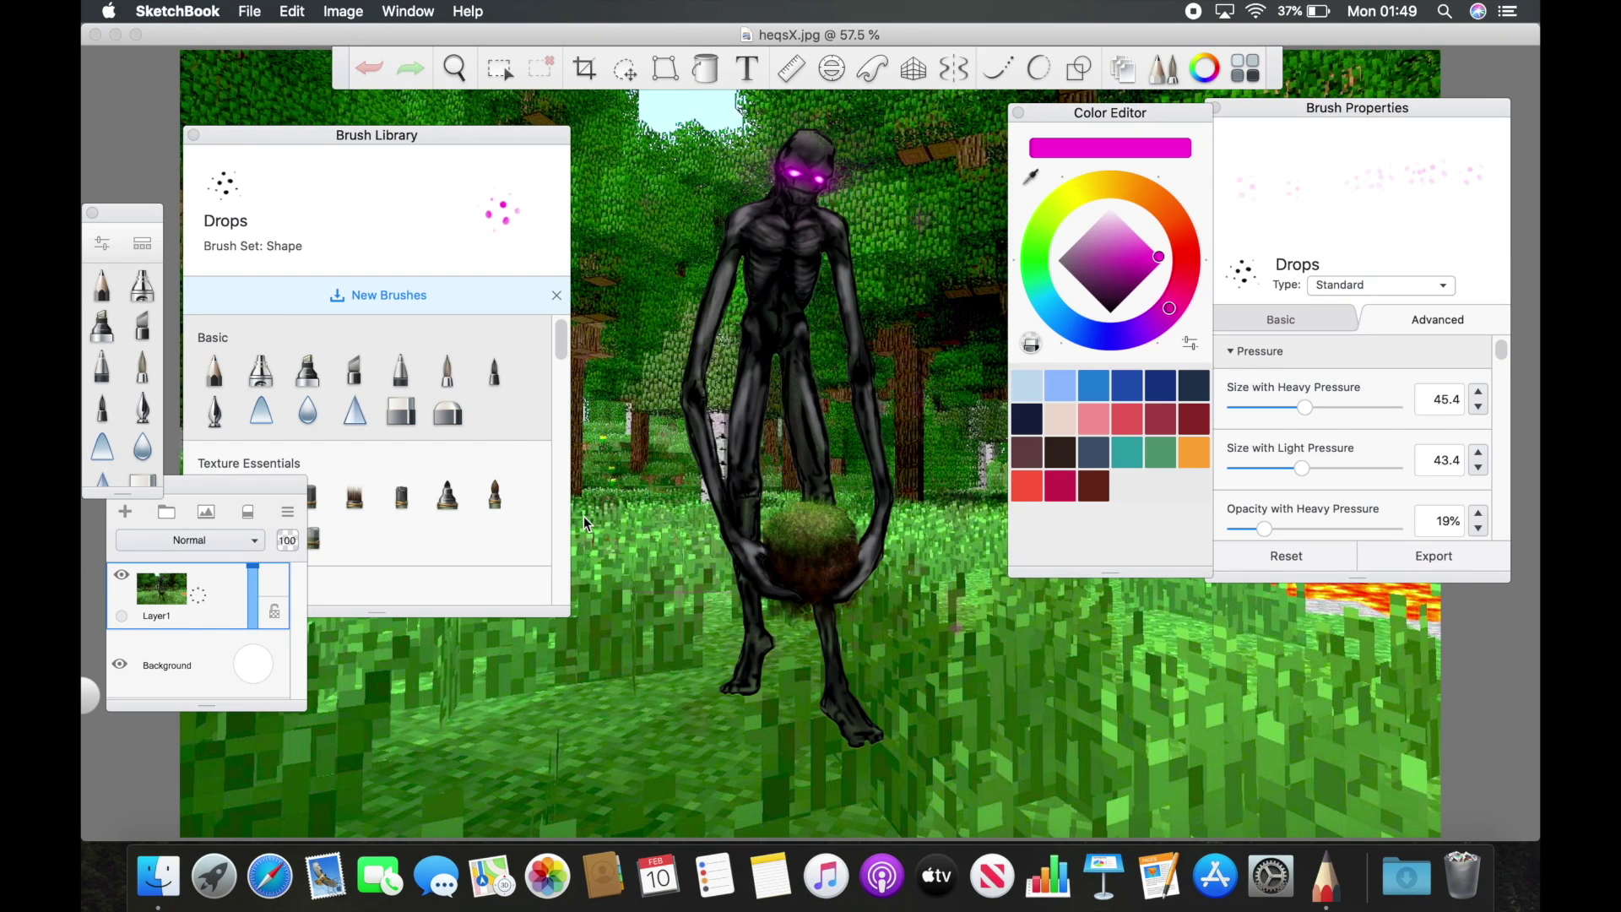
Paint soft black shadows on the grass beneath the creature's feet with the Airbrush, ending at size 92.0 and flow 16%
click(142, 285)
click(1110, 312)
drag(1238, 341, 1258, 341)
drag(1261, 403, 1246, 403)
drag(659, 689, 723, 689)
scroll(811, 473, down, 1)
drag(1258, 341, 1290, 341)
drag(1246, 402, 1259, 402)
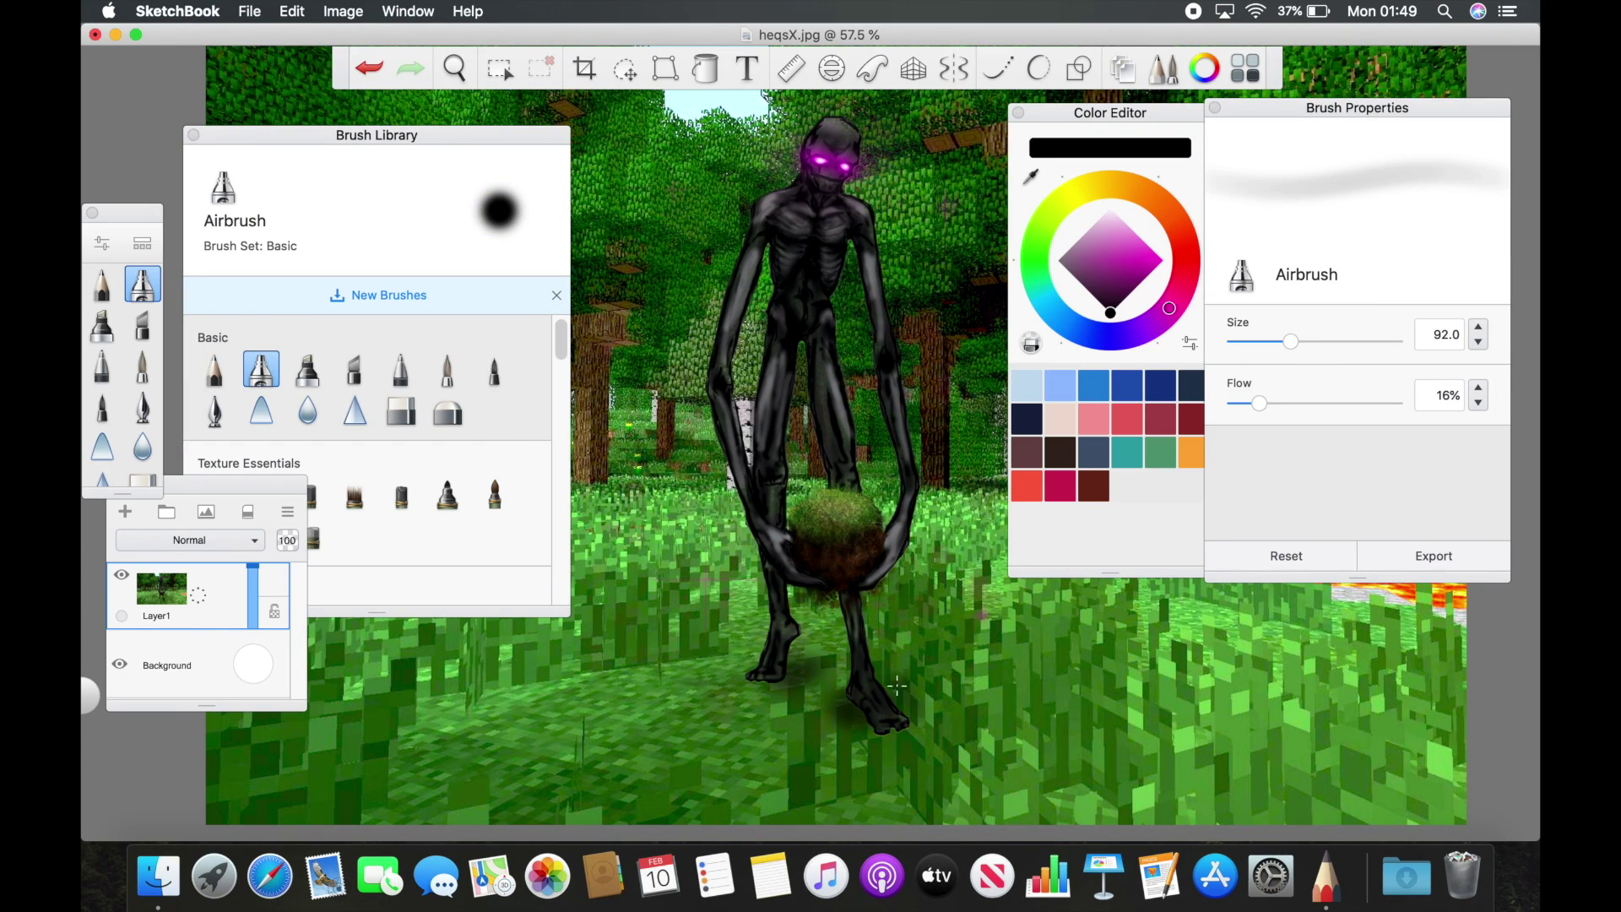
Airbrush light grey highlights down the creature's lower leg, undoing the first stroke and repainting at size 47.7
scroll(839, 591, down, 3)
scroll(807, 614, up, 10)
click(1091, 226)
drag(844, 540, 895, 794)
key(super+z)
drag(1322, 341, 1262, 341)
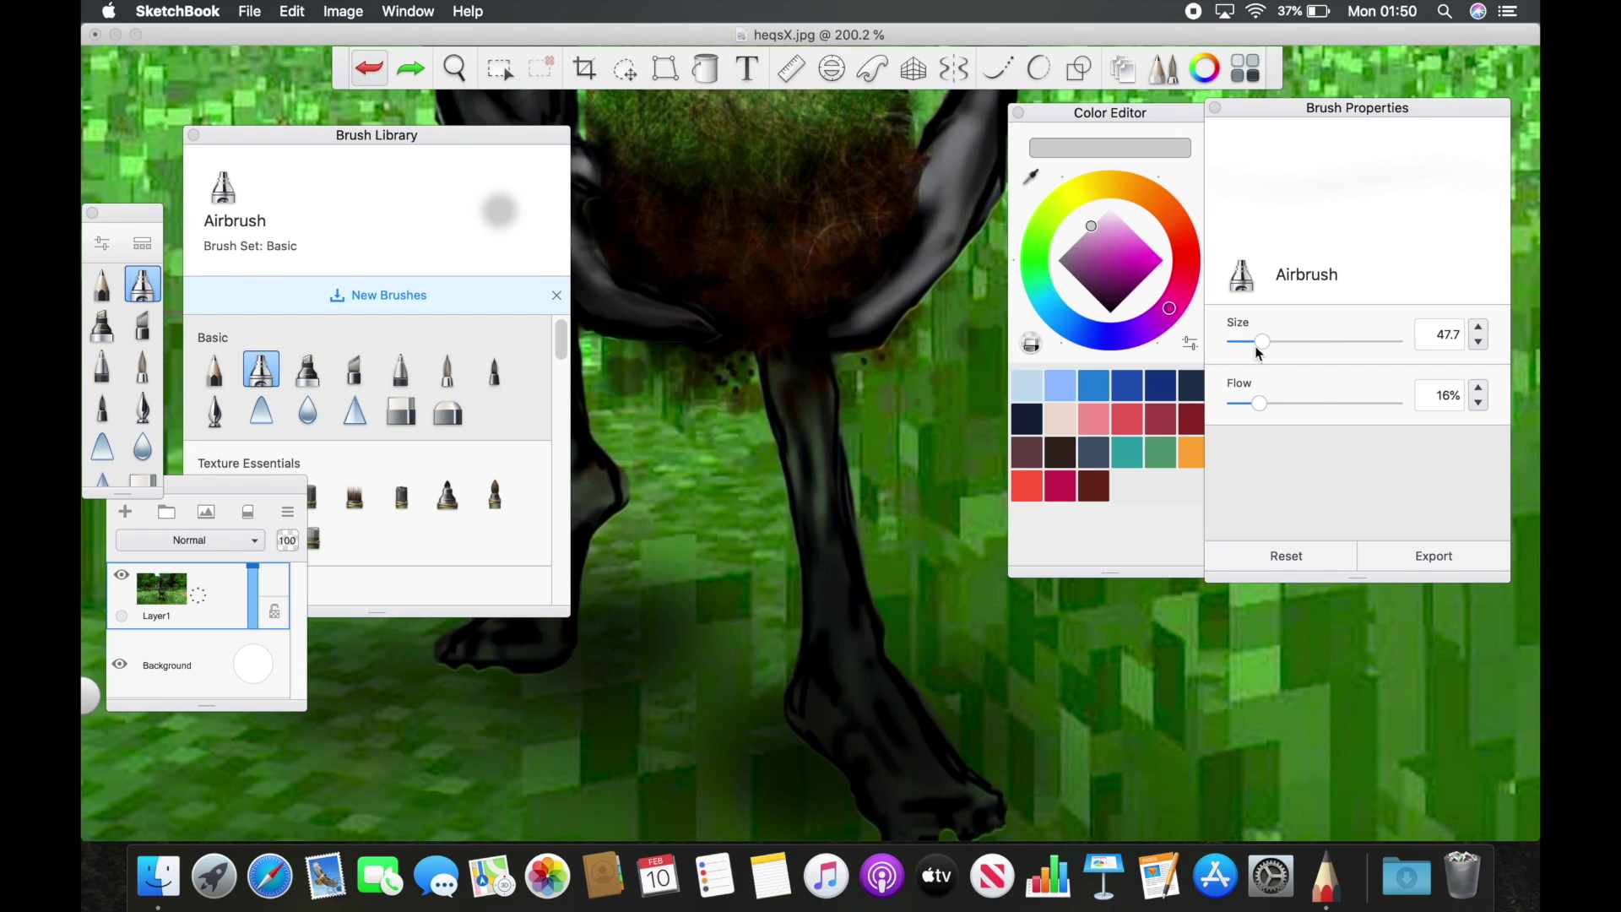
drag(832, 524, 912, 768)
scroll(658, 601, down, 1)
scroll(659, 601, down, 10)
scroll(802, 211, up, 5)
scroll(802, 557, down, 7)
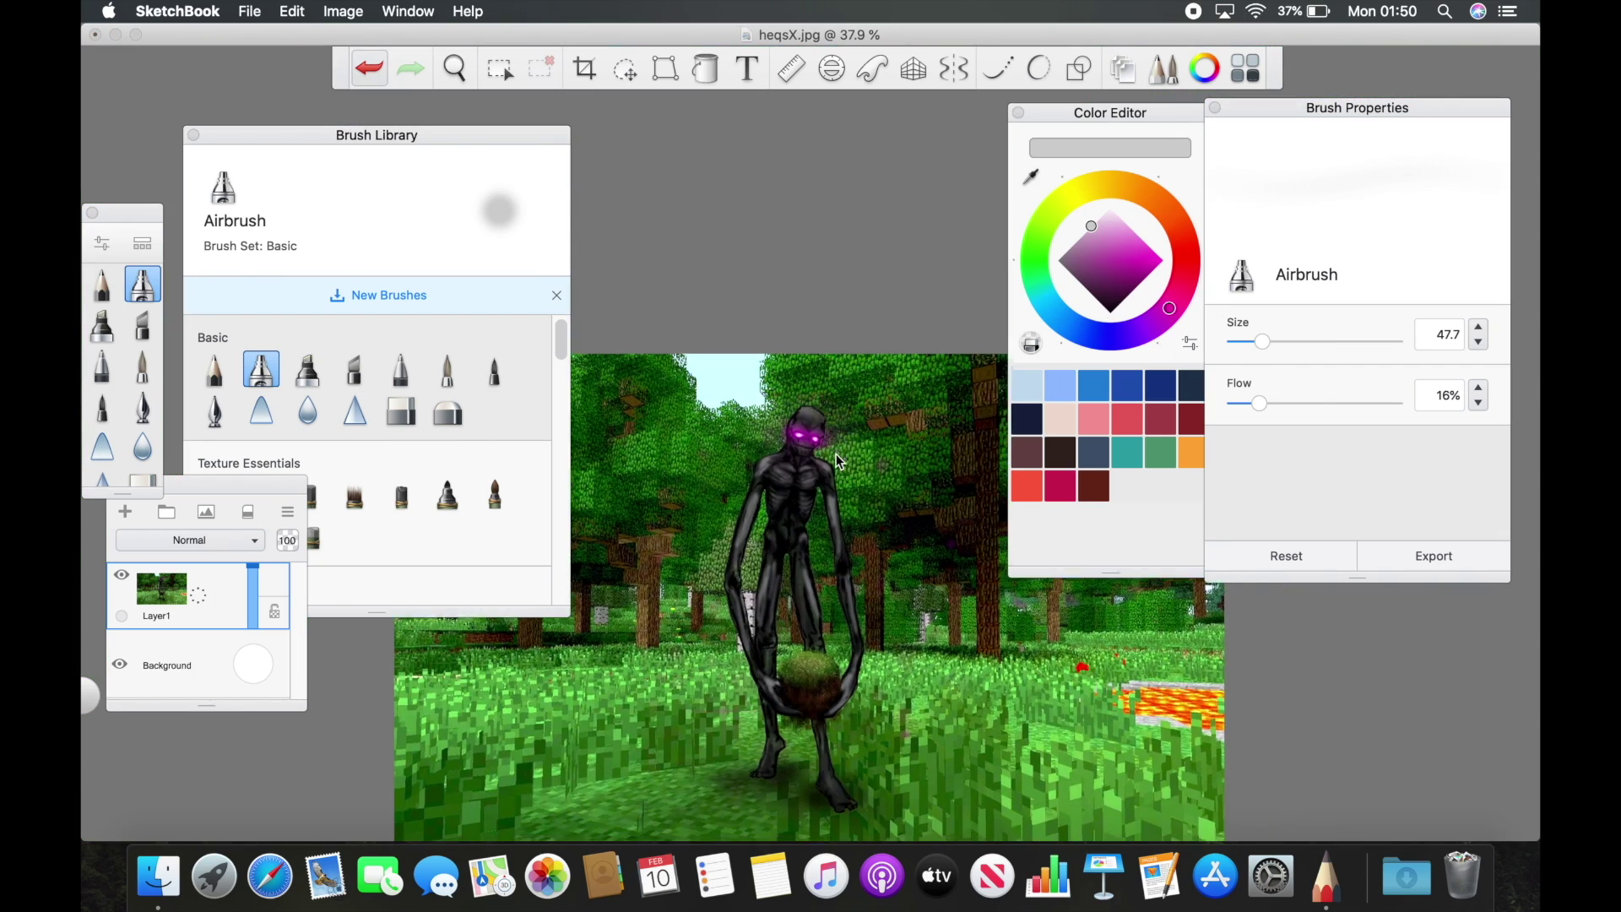
Set a black Airbrush to size 255.0 and flow 41% and draw large ellipses around the forest image to darken its edges
drag(1262, 341, 1408, 351)
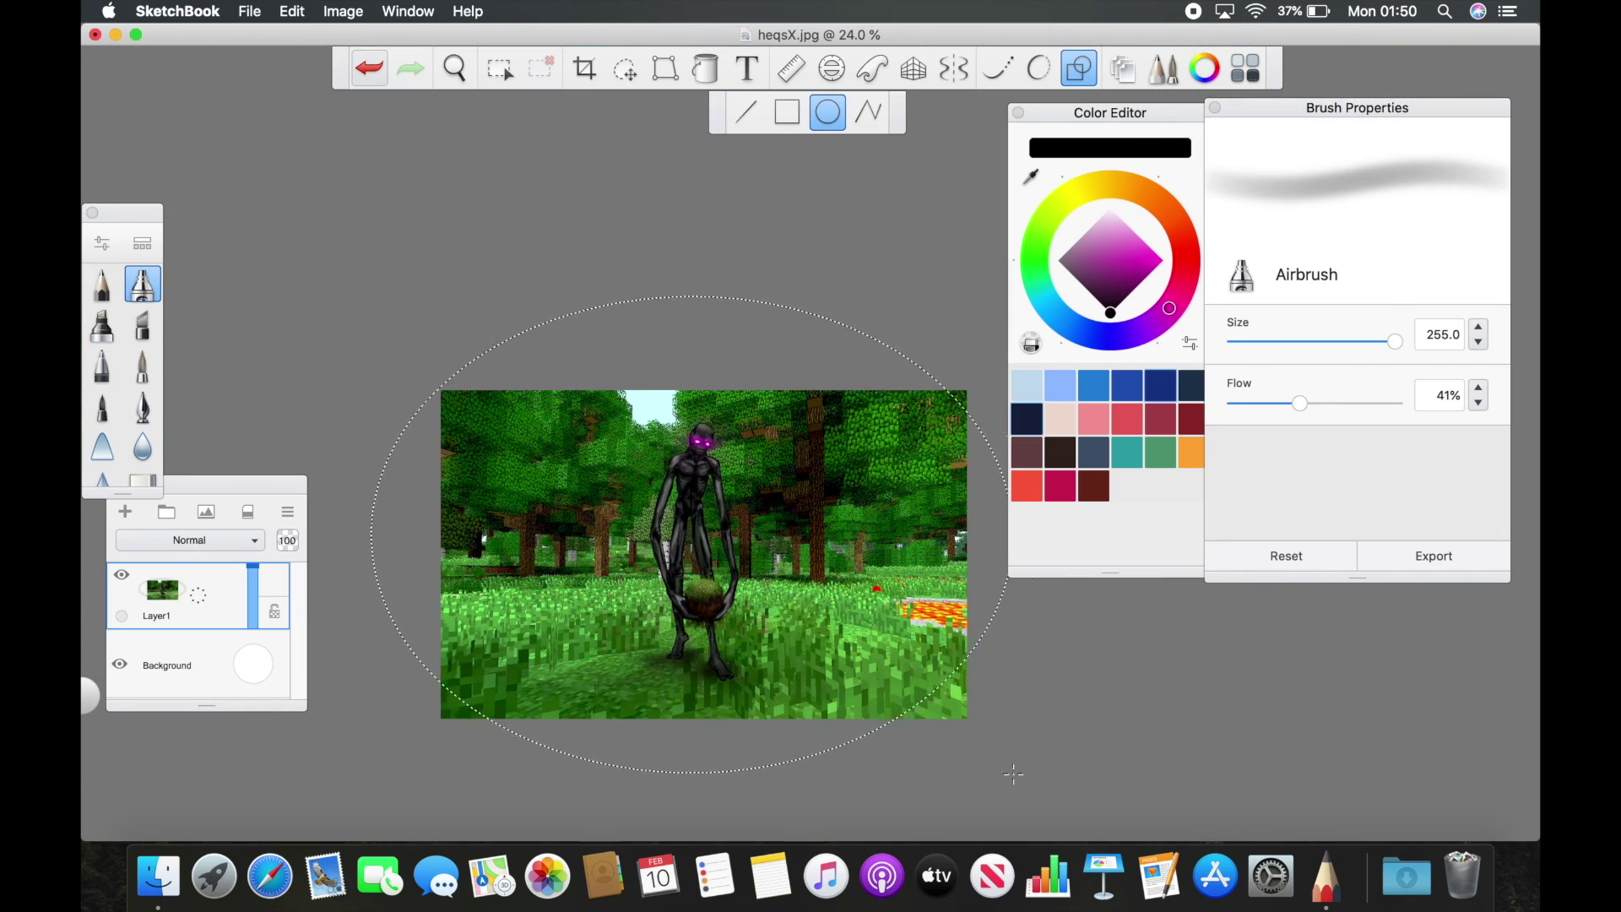
mouse_move(1013, 774)
mouse_down()
mouse_move(973, 762)
mouse_move(993, 730)
mouse_up()
click(371, 72)
drag(474, 533, 957, 574)
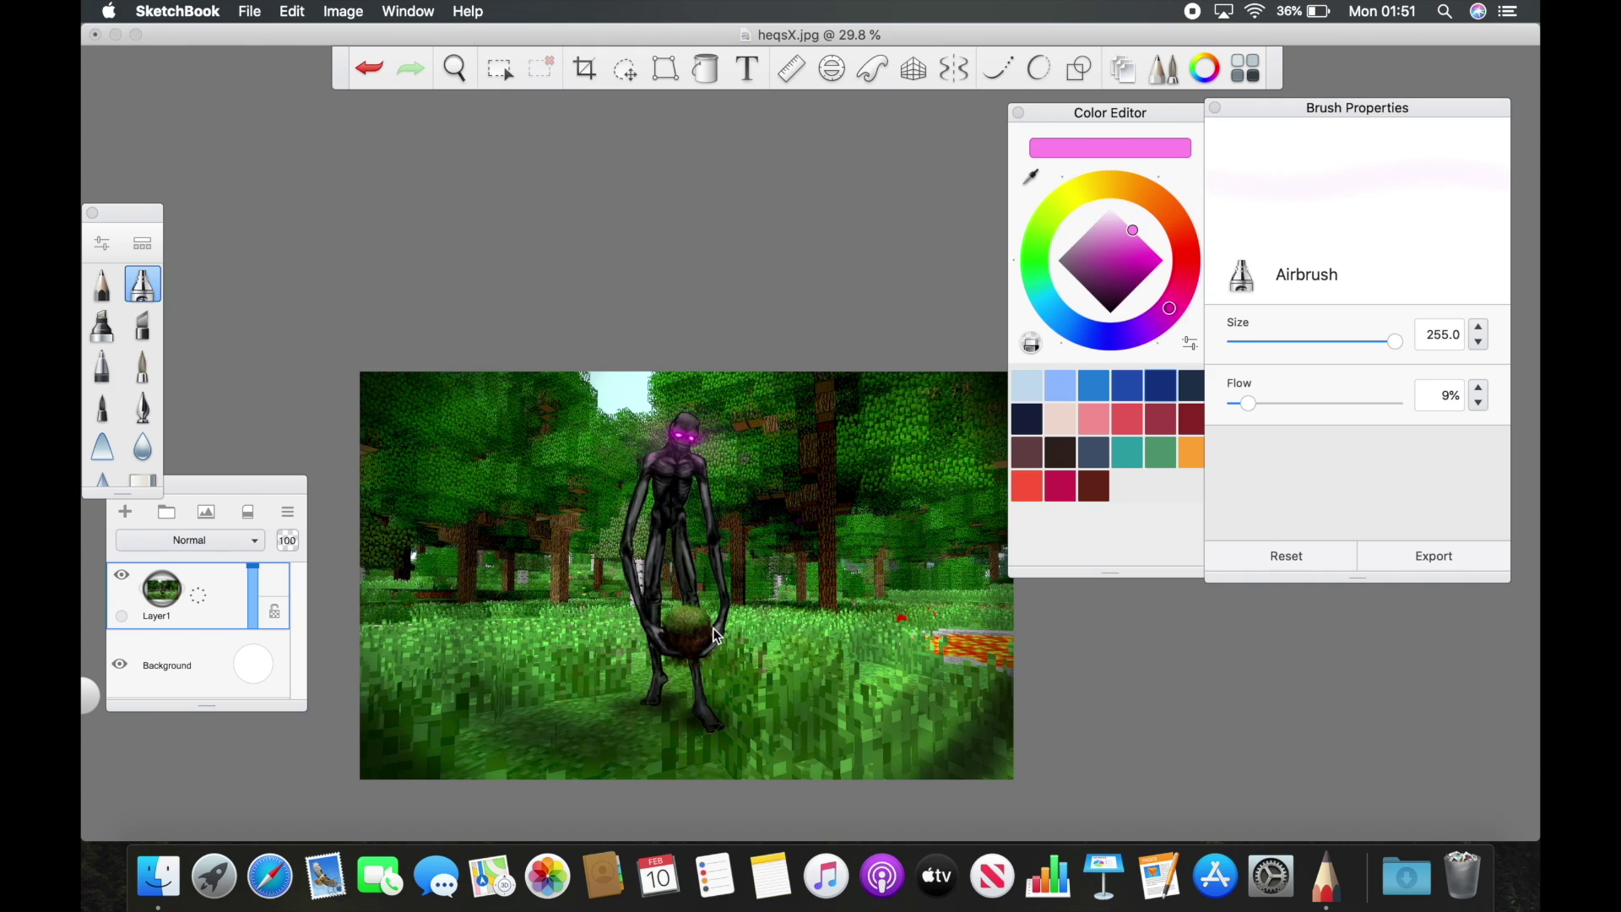
Pick a scatter brush from the brush library, adjust the magenta shade and sprinkle translucent spots across the forest around the creature
scroll(713, 637, up, 5)
scroll(713, 636, down, 3)
click(142, 243)
scroll(380, 554, down, 5)
click(214, 438)
click(192, 138)
drag(1162, 252, 1140, 237)
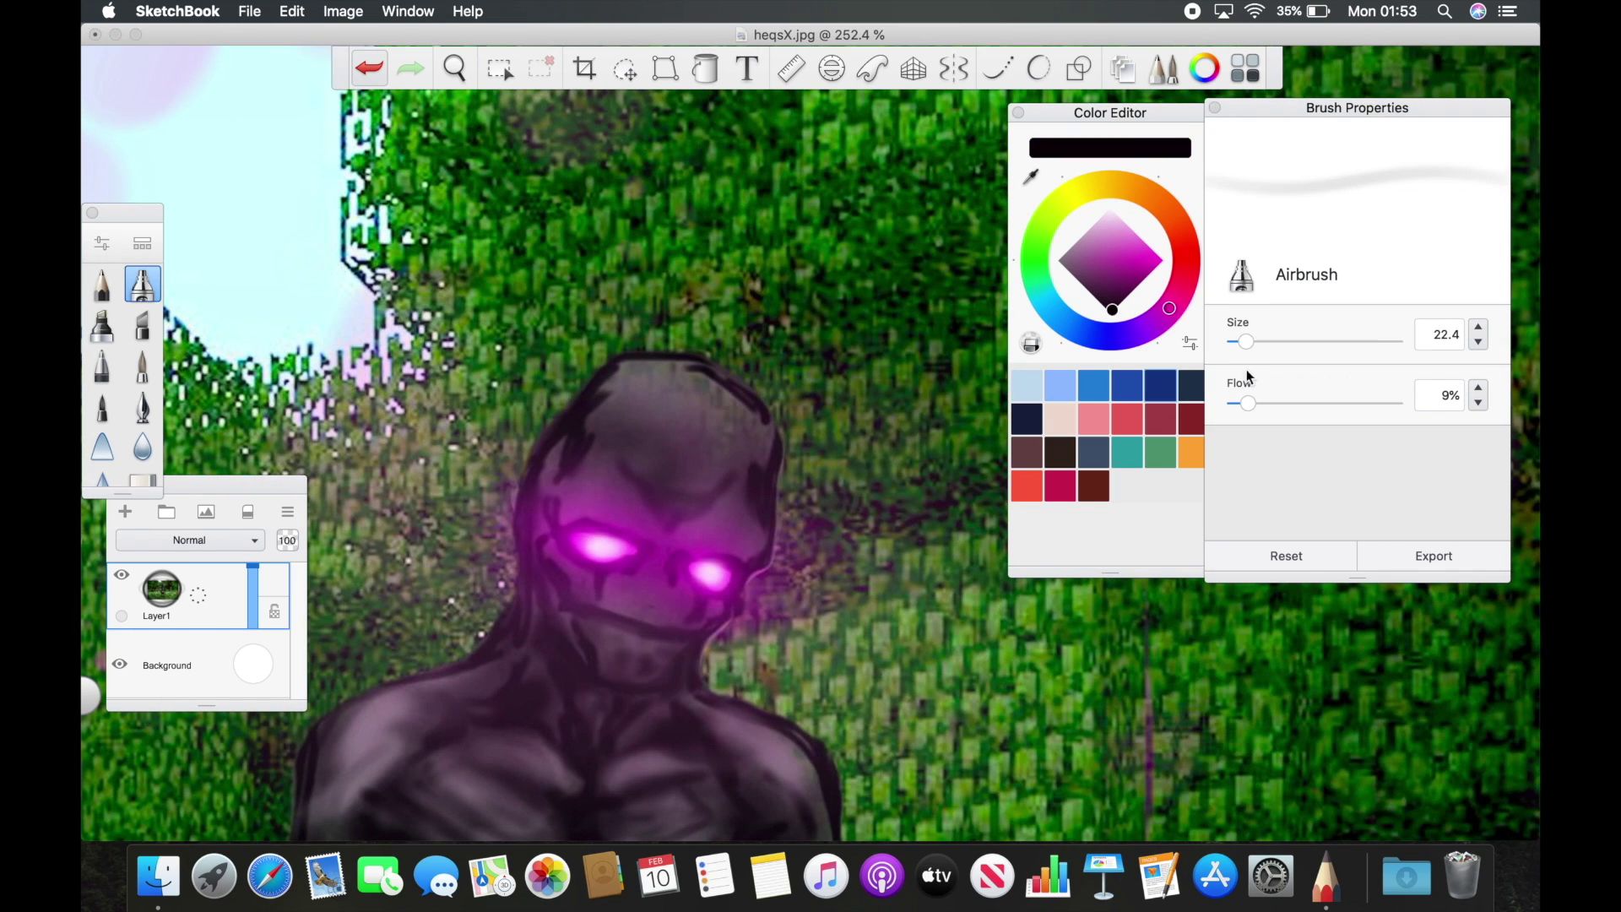
Reinforce the dark areas of the creature's head and shoulders with a black Airbrush at size 22.4 and flow 9%
scroll(583, 646, down, 2)
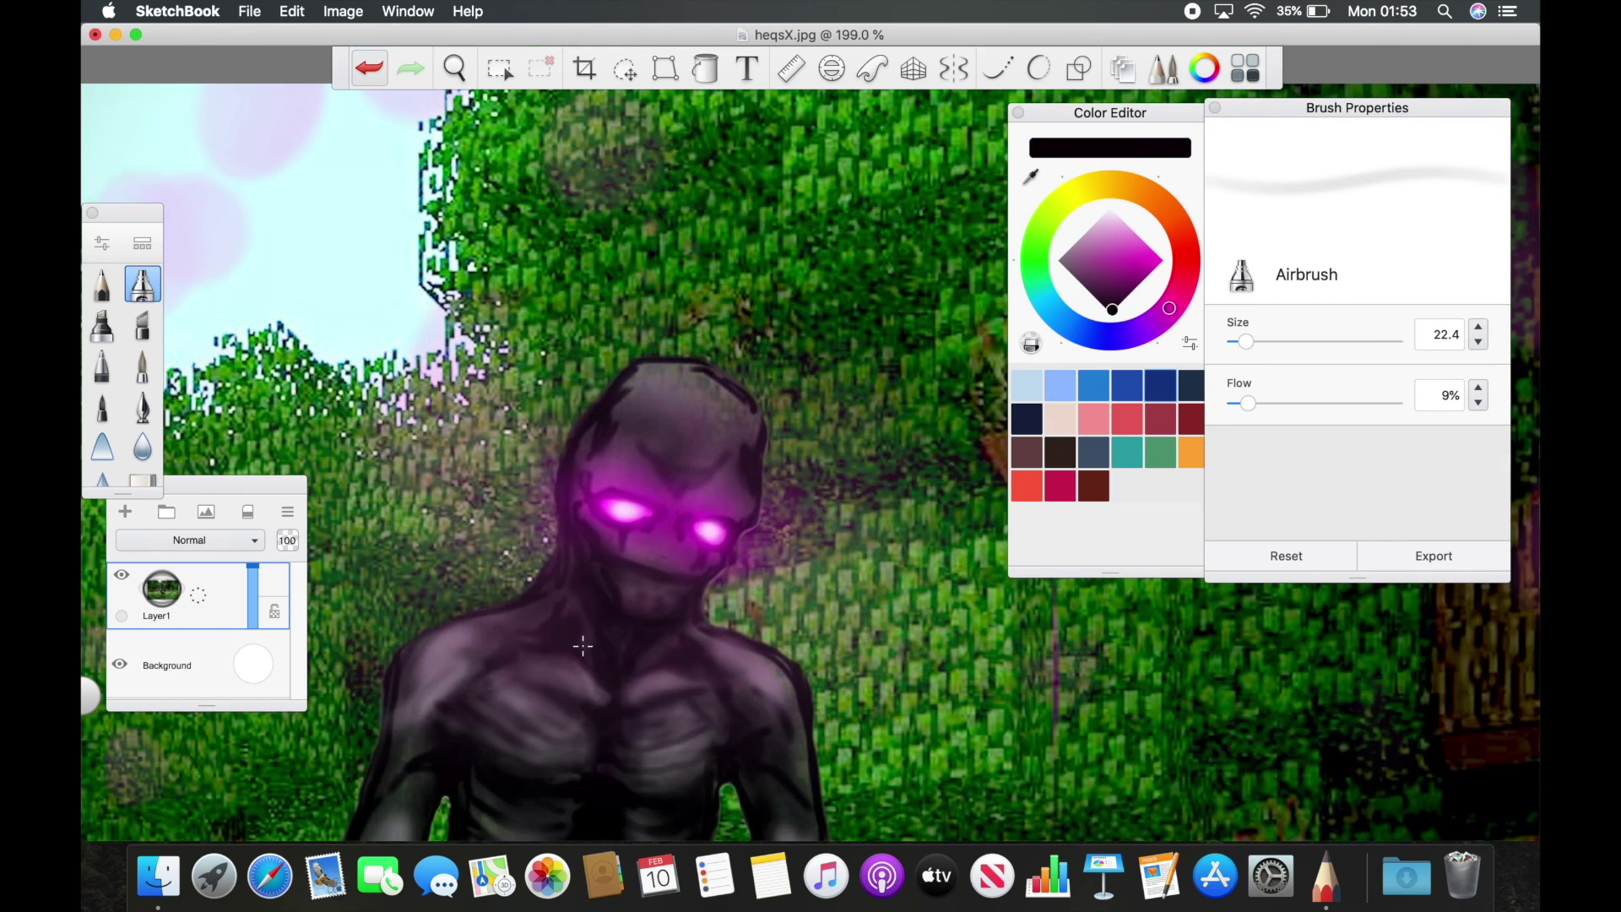
scroll(689, 537, down, 5)
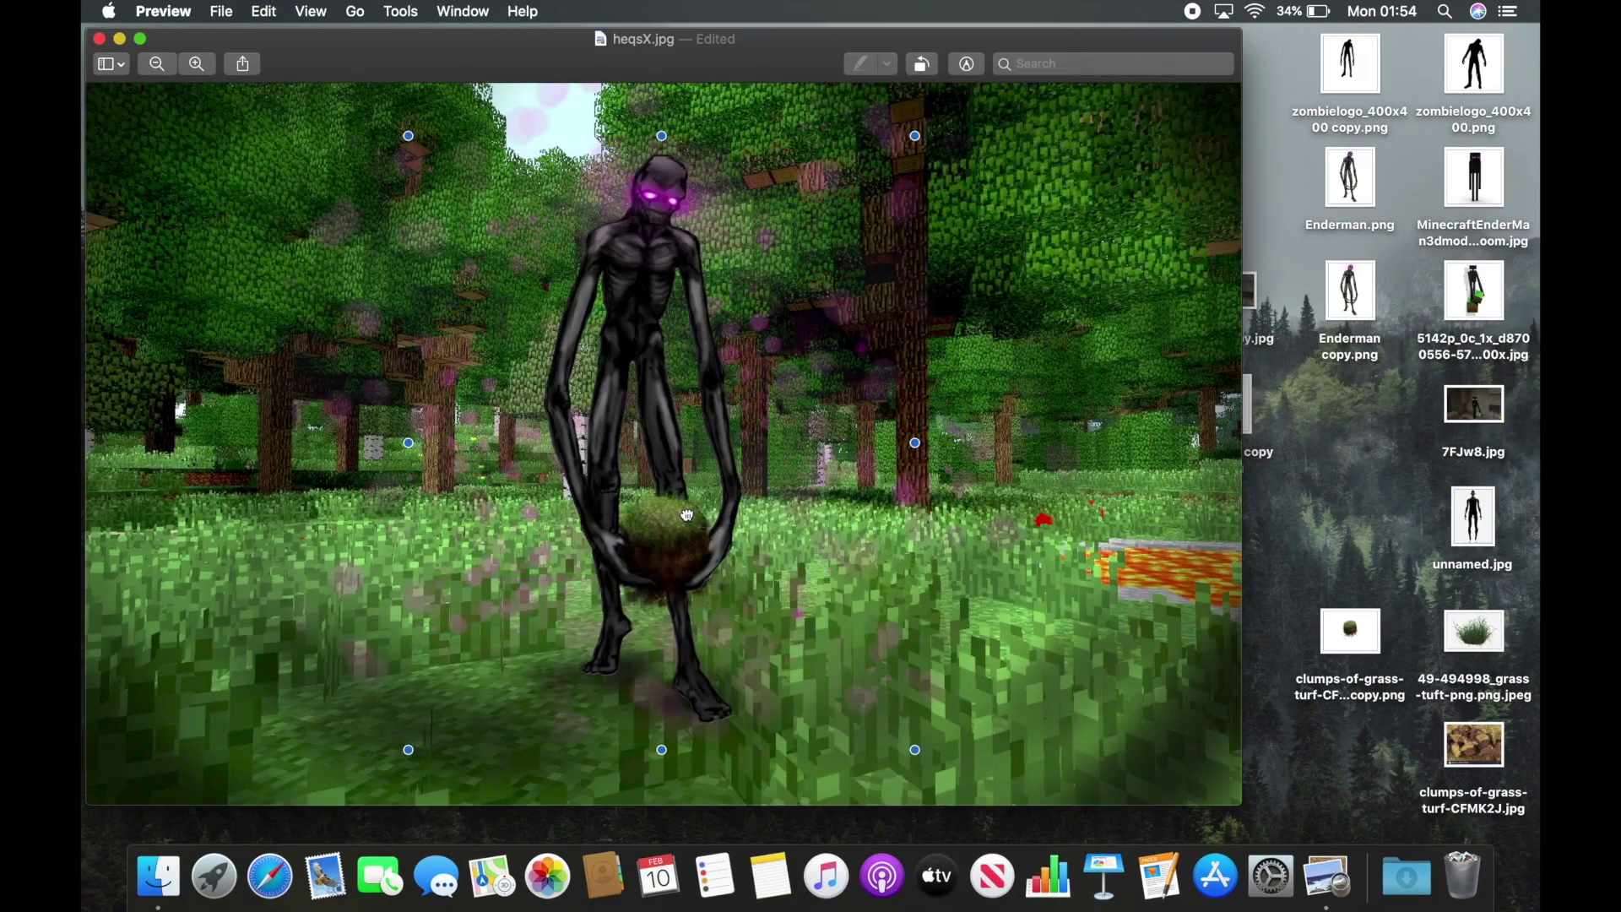
Examine the composited forest scene in heqsX.jpg in Preview, up close and as a whole
scroll(683, 551, up, 5)
scroll(940, 547, down, 7)
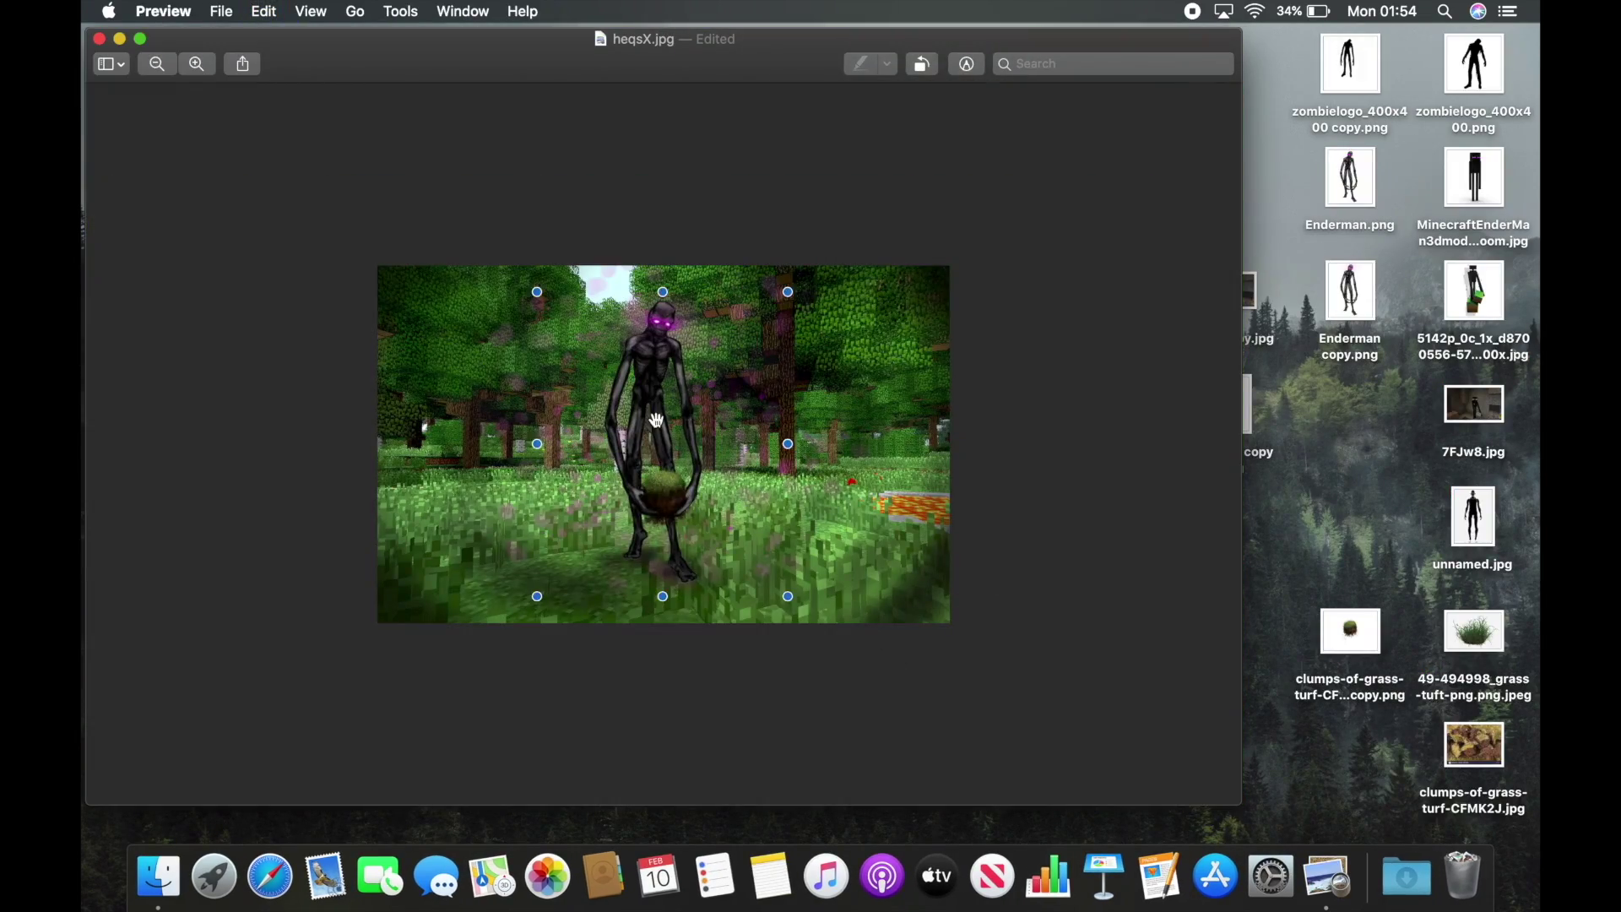